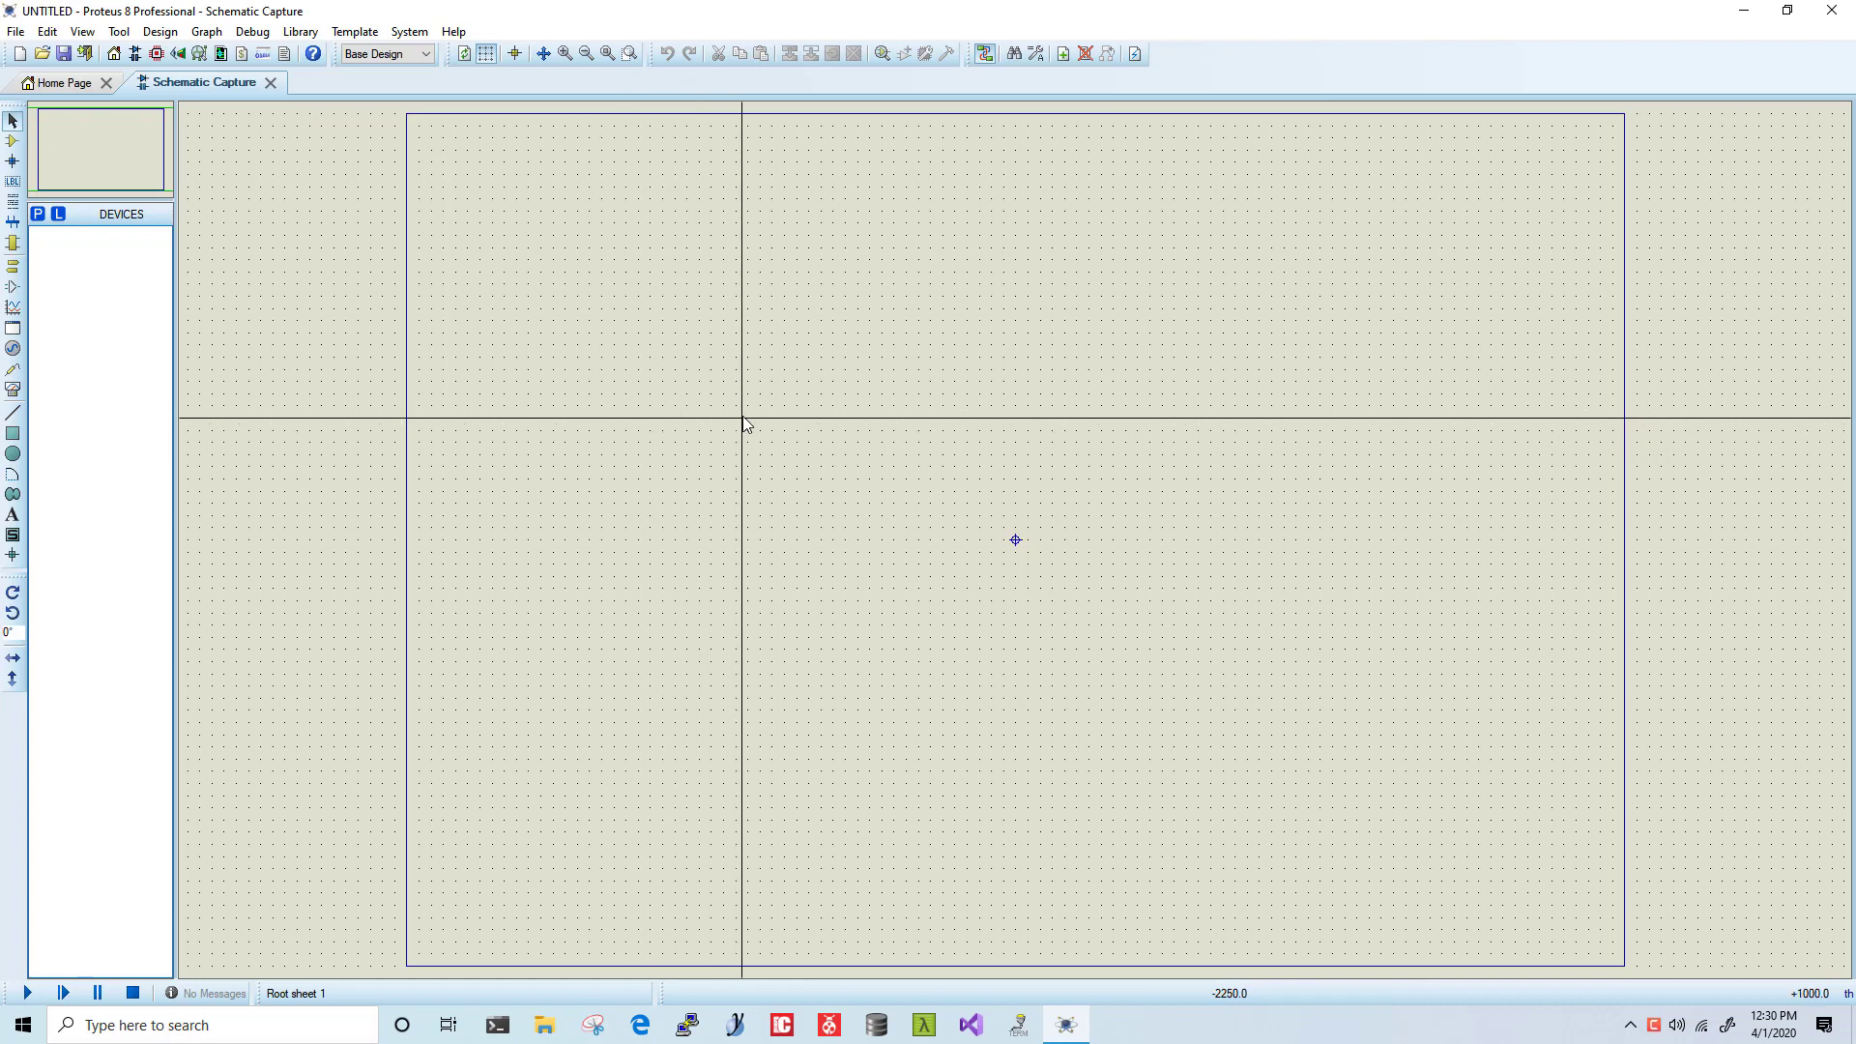
Step: Switch the left toolbar to Component Mode on the empty new schematic
left_click(11, 139)
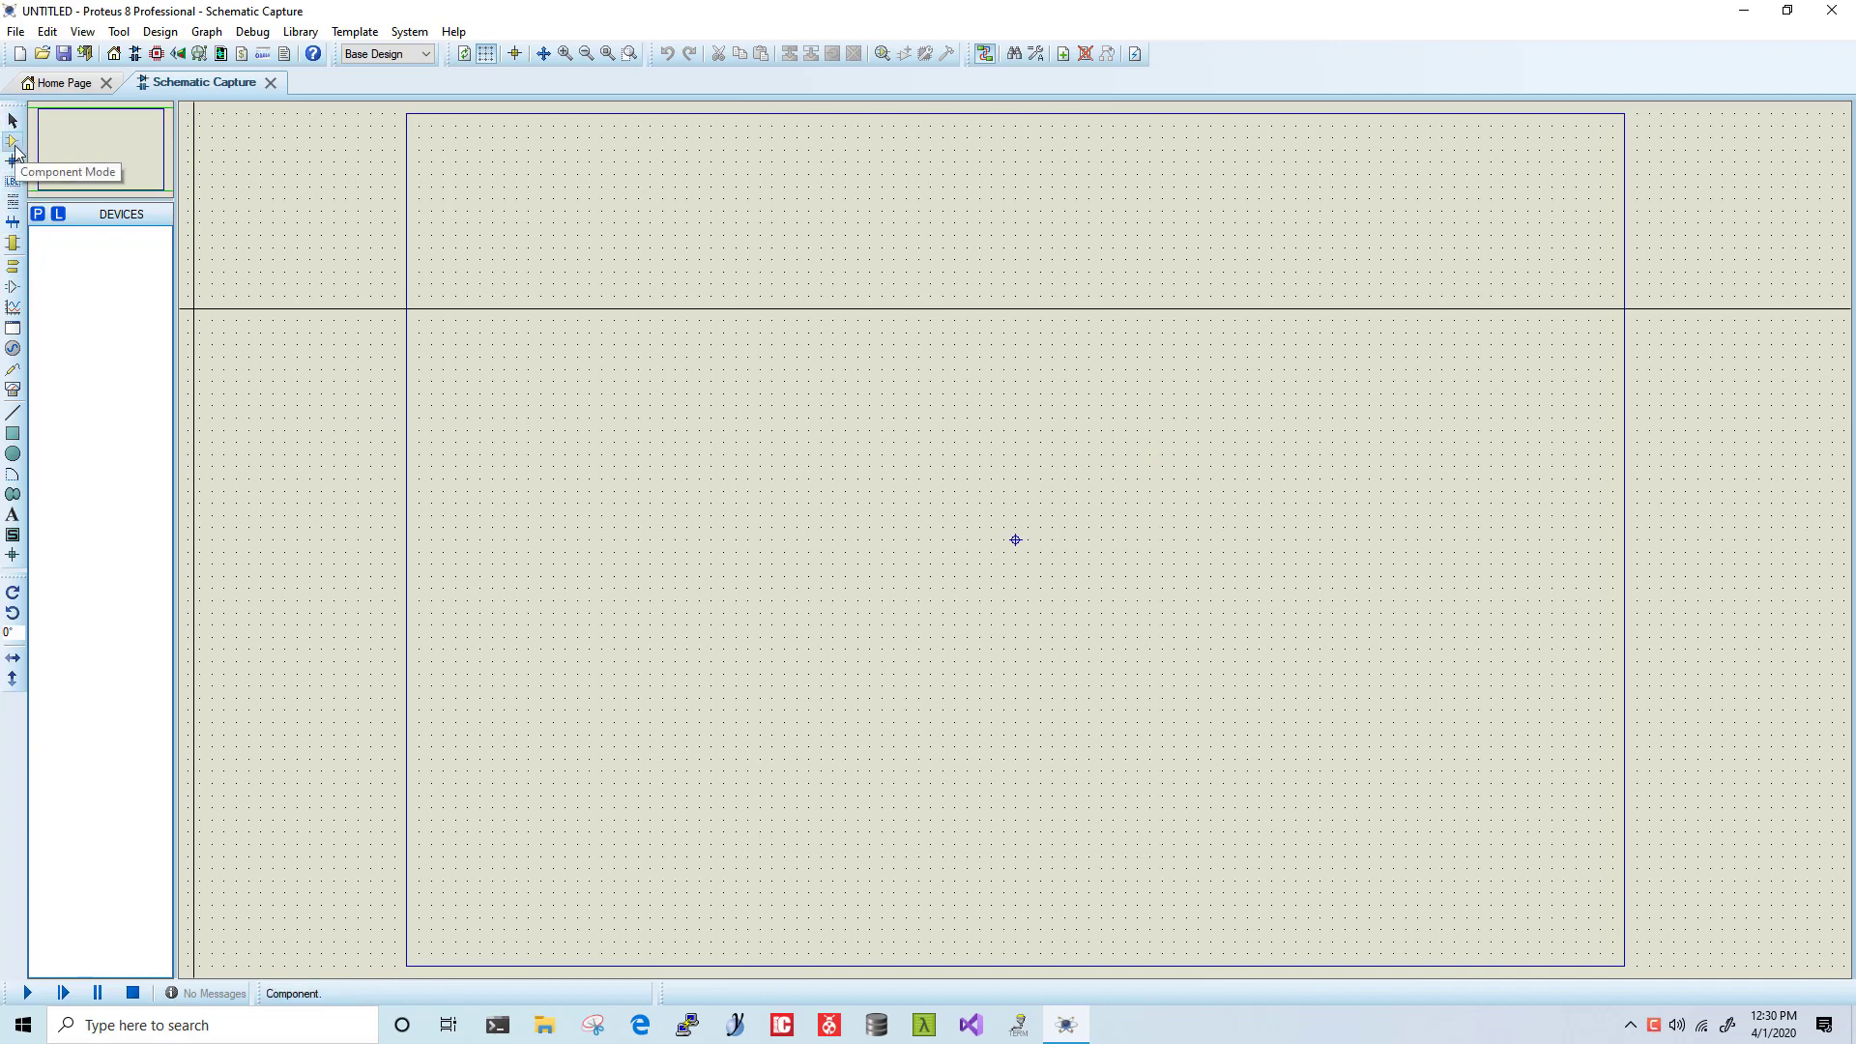
Step: Search the device library for dac0808 and add the DAC0808 chip to the devices list
left_click(36, 213)
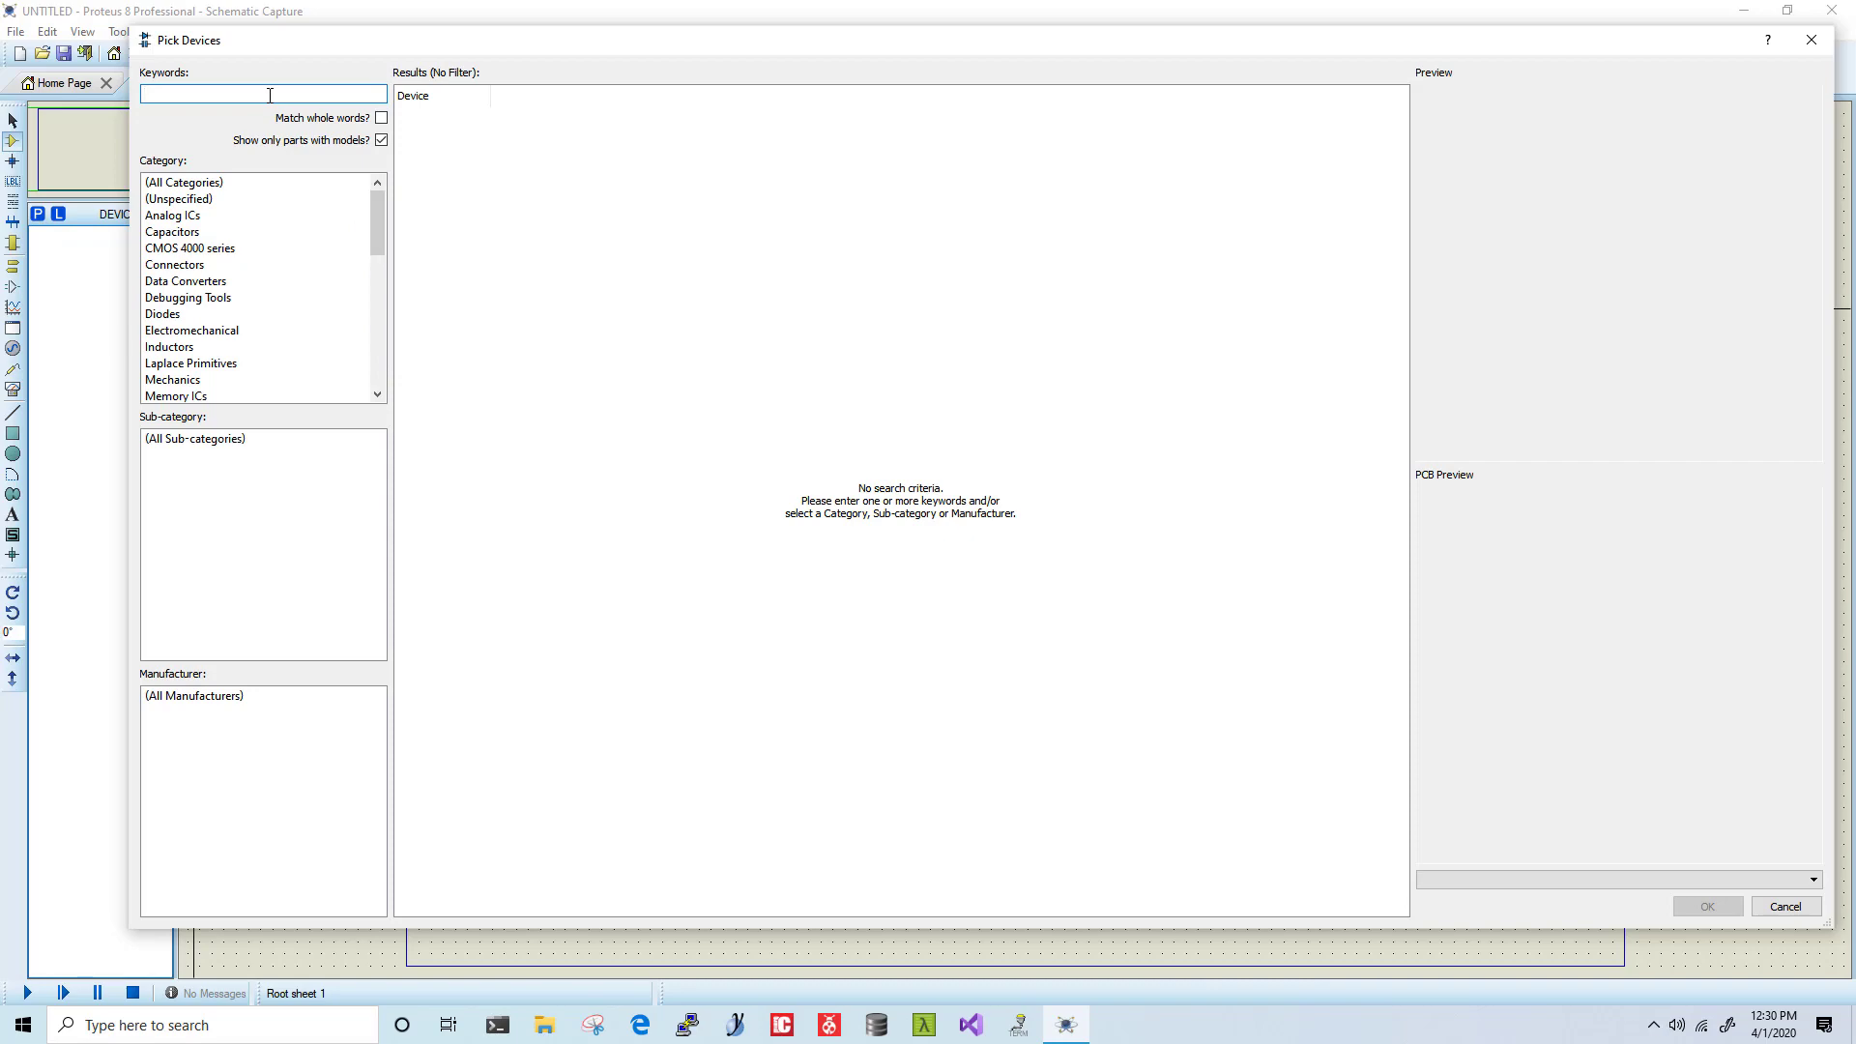
type("dac0808")
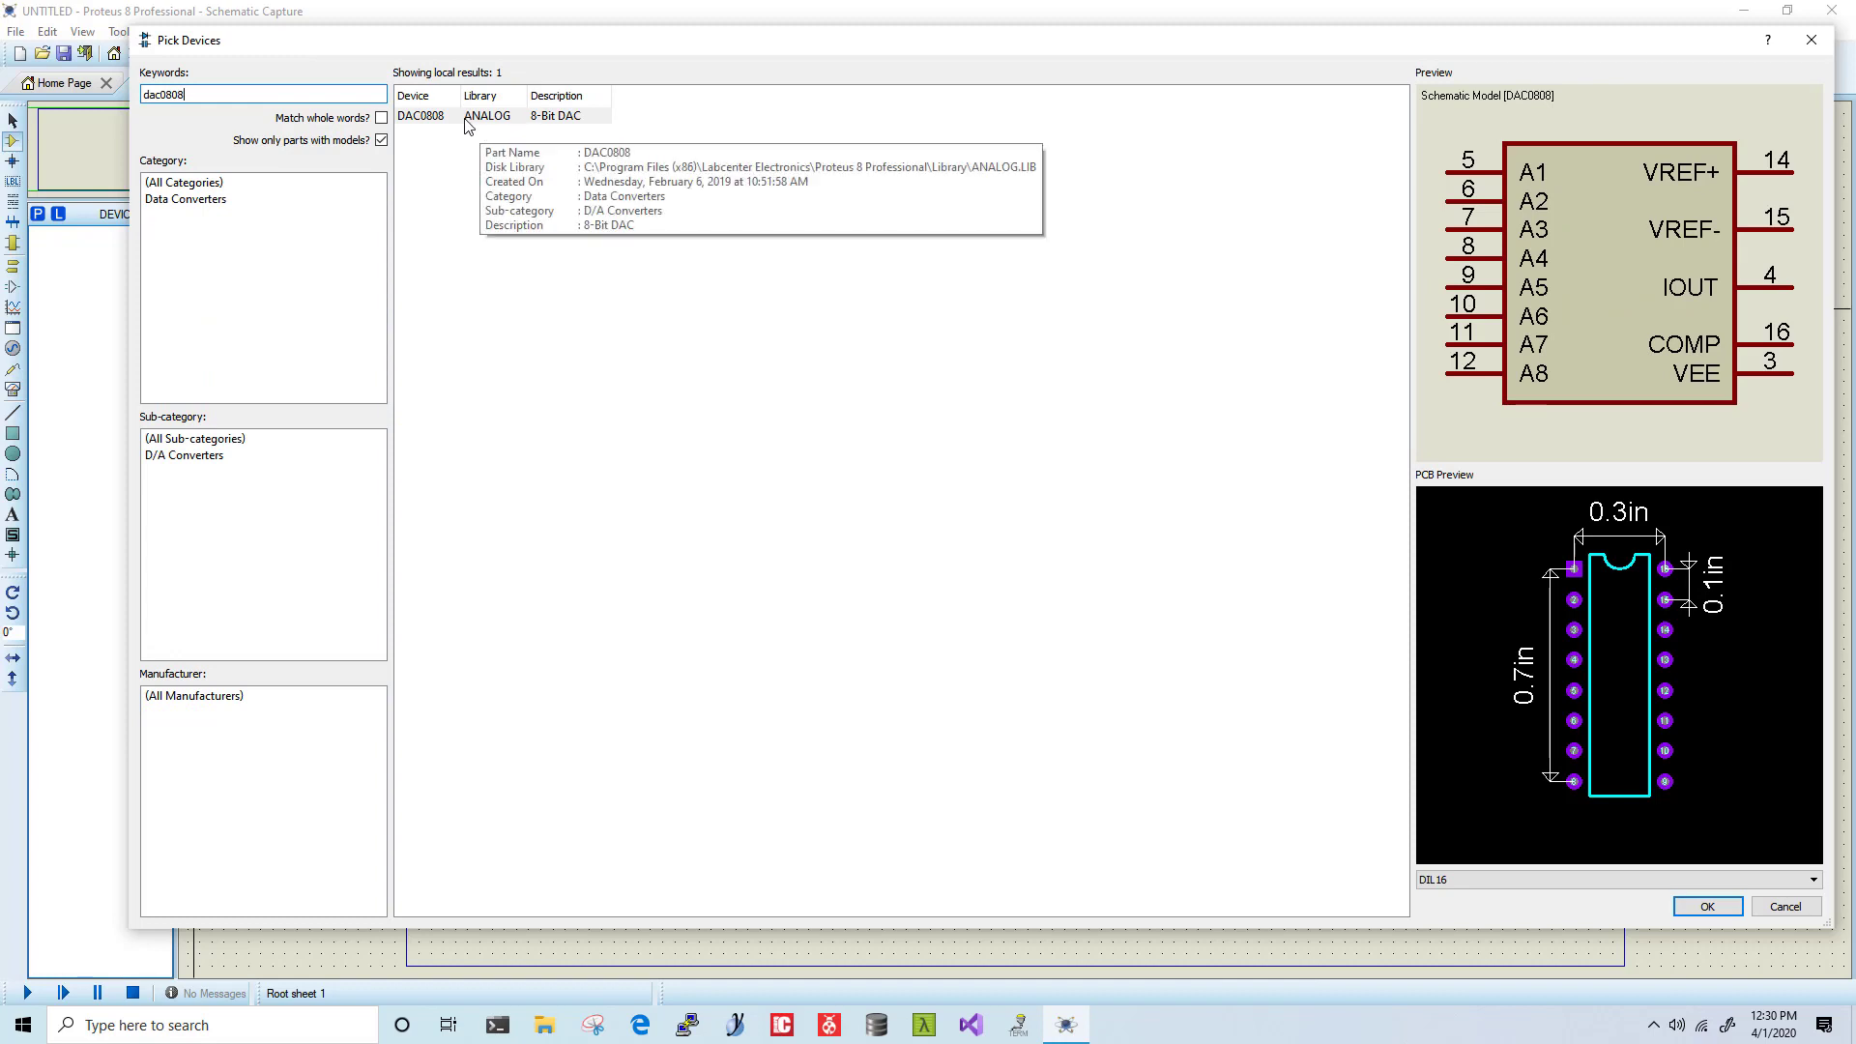
double_click(470, 119)
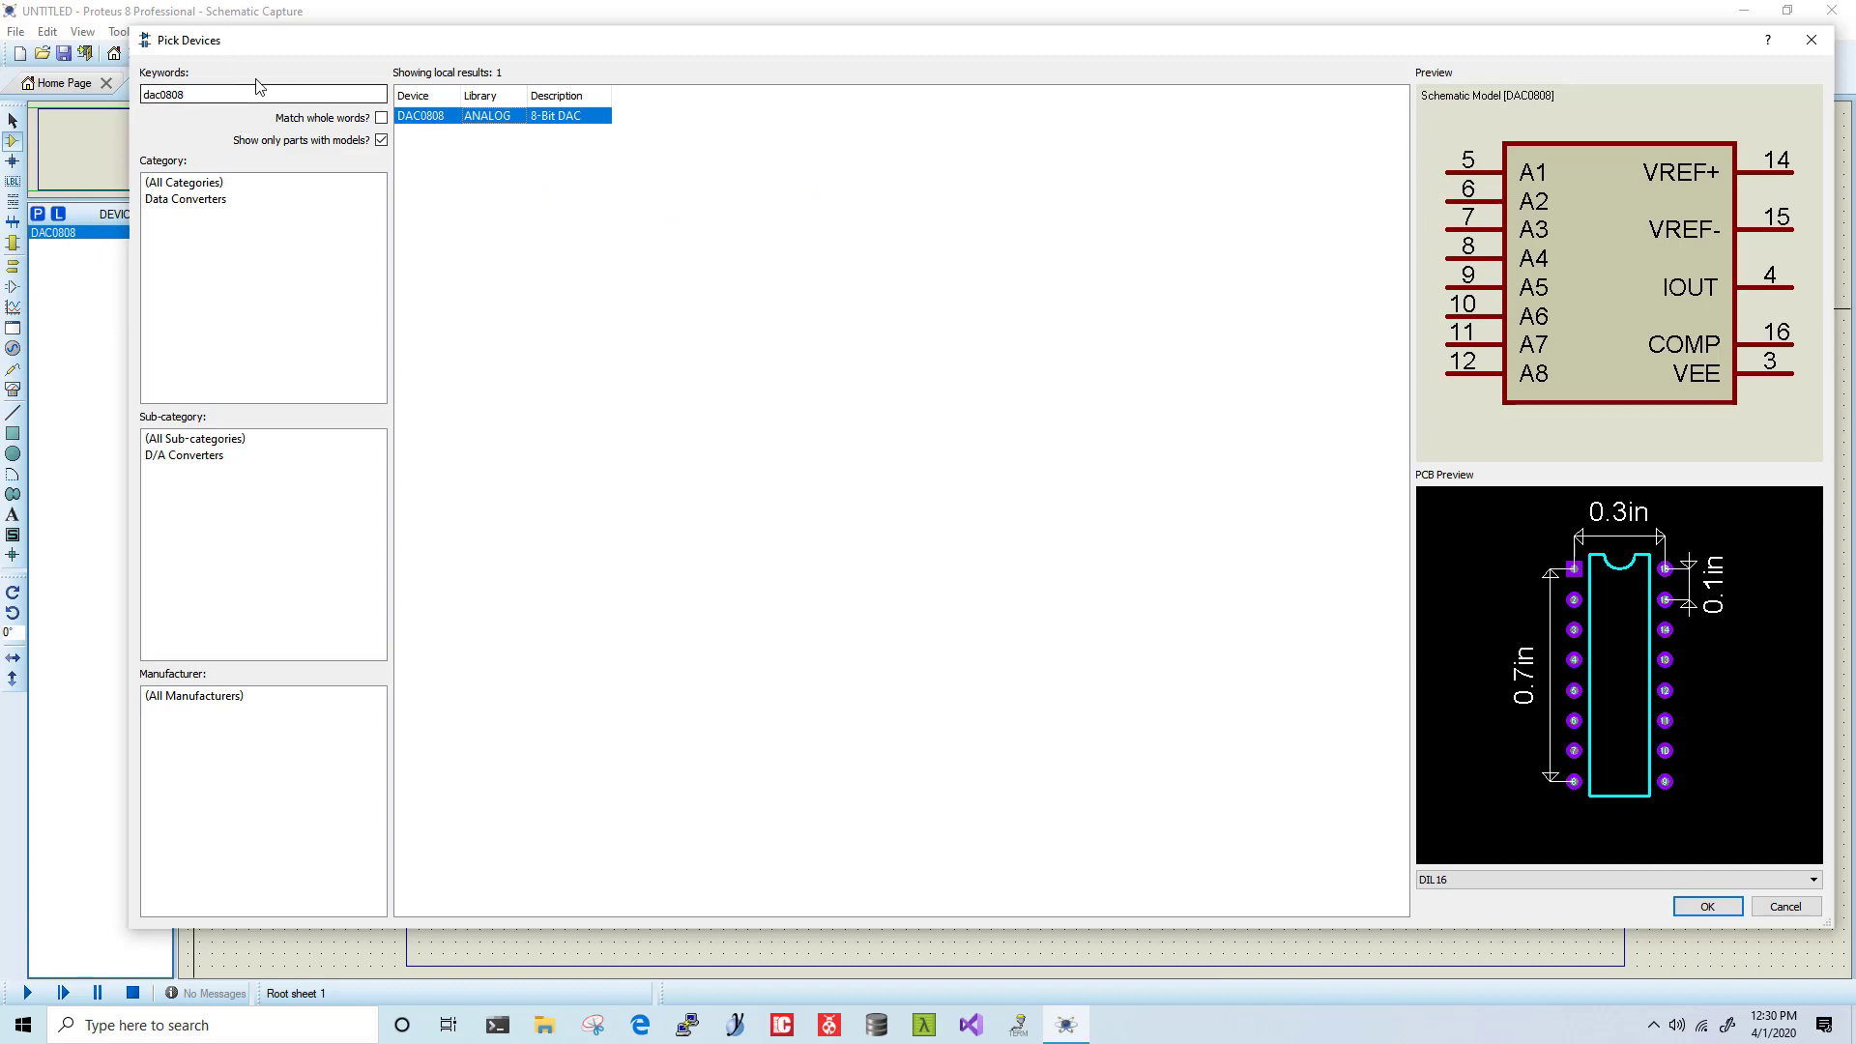
left_click_drag(285, 46, 342, 59)
Step: Search for and add RES, CAP-ELEC and OPAMP from the Pick Devices library
double_click(320, 102)
type("res")
scroll(585, 748, "down", 2)
scroll(584, 749, "down", 1)
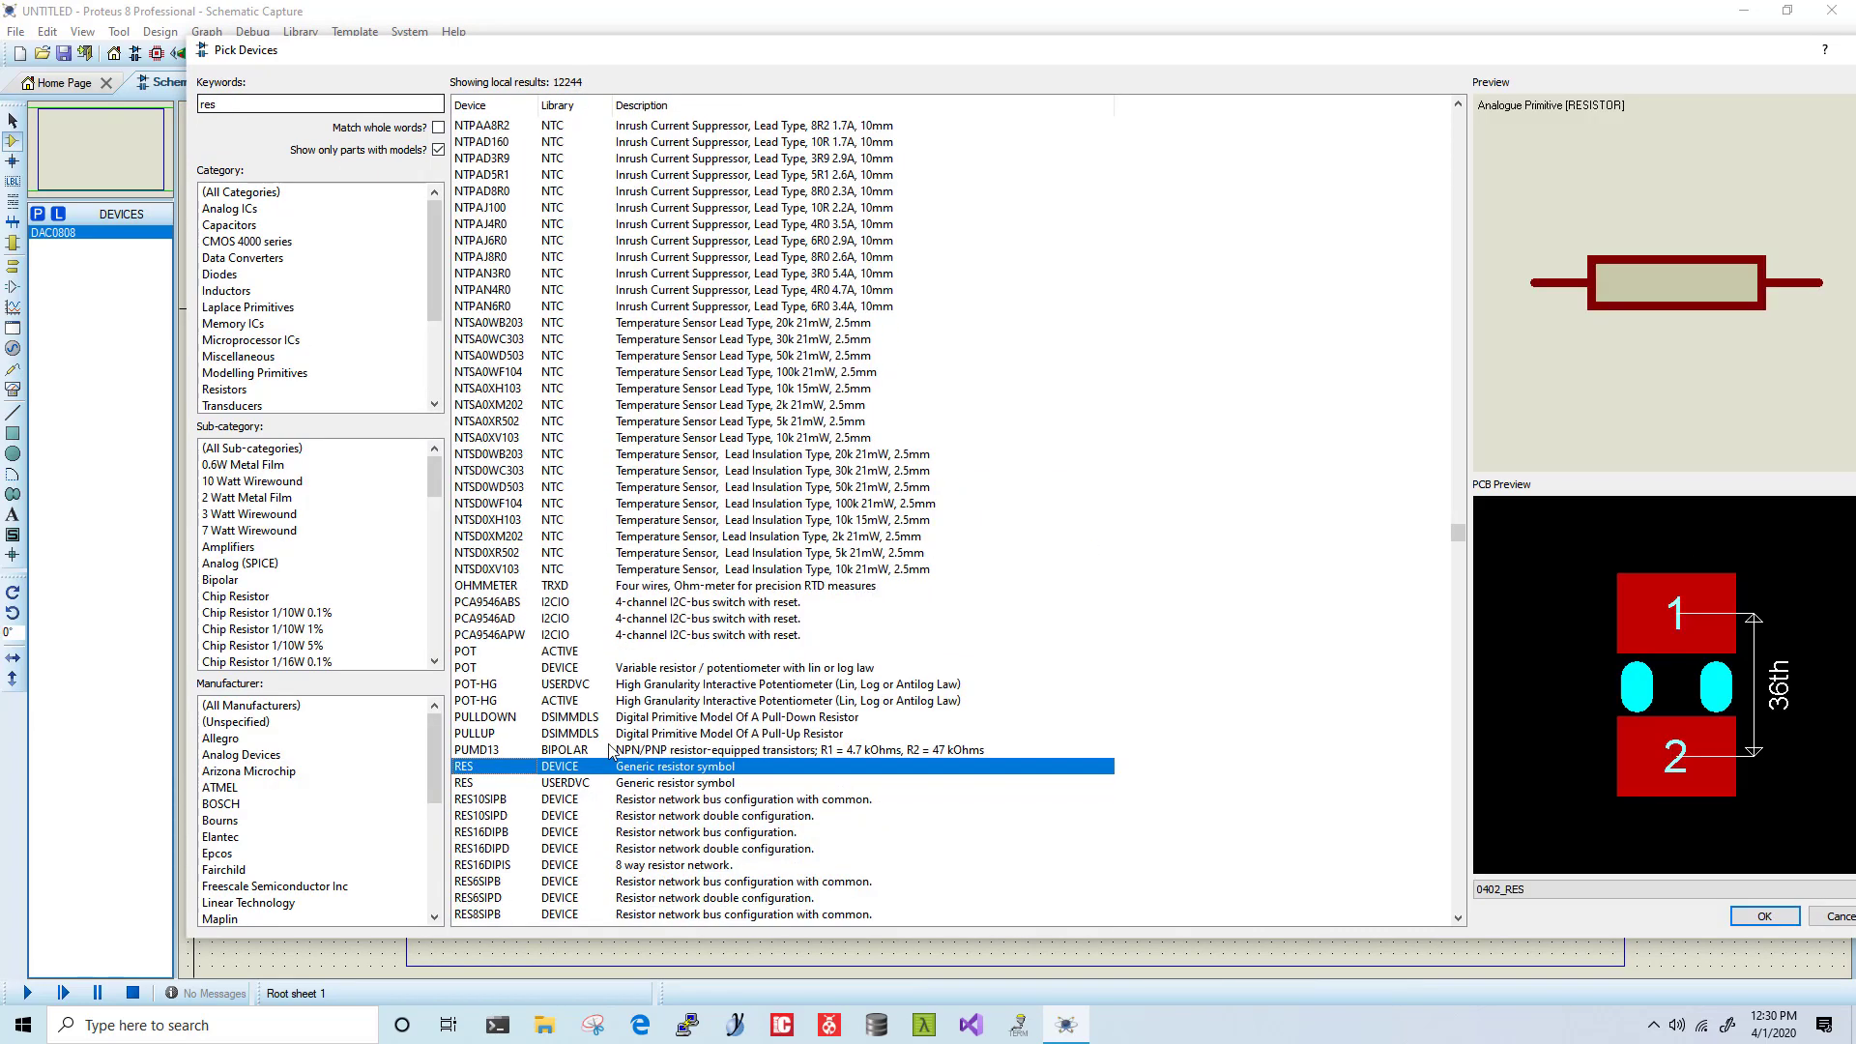
double_click(512, 772)
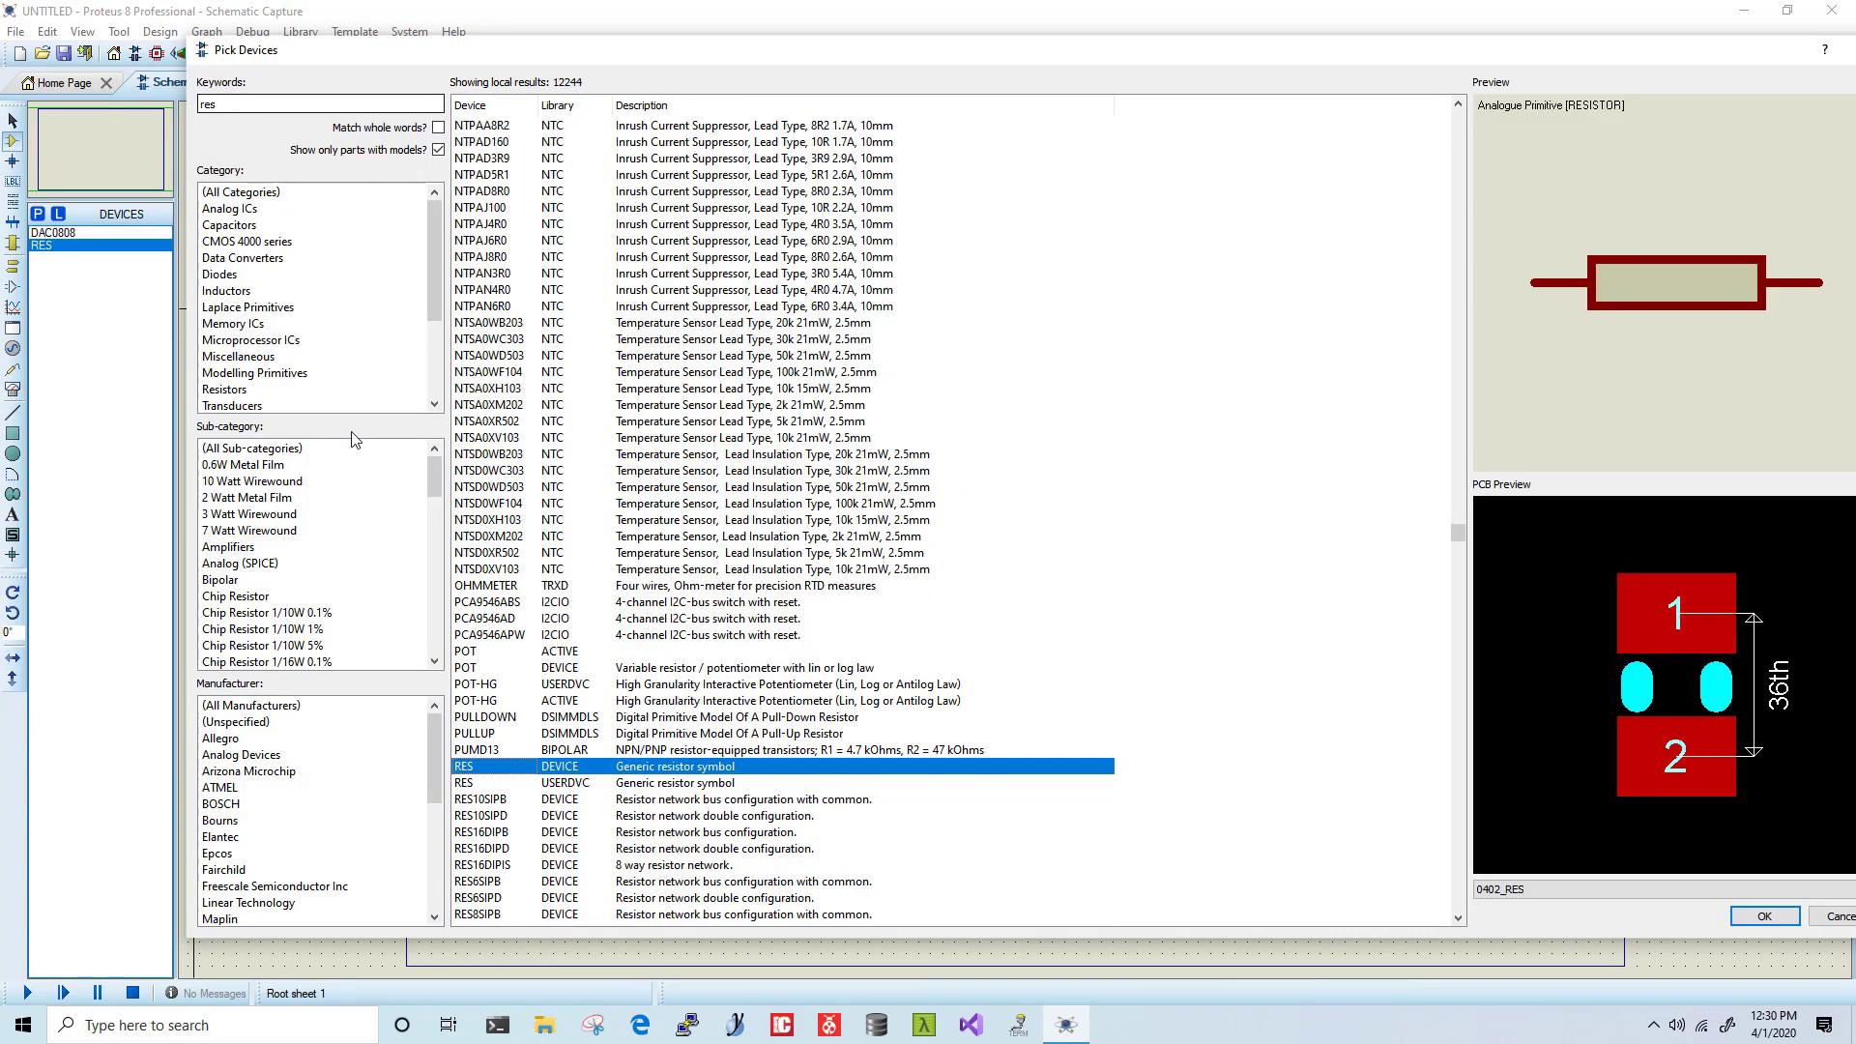
double_click(246, 103)
type("cap")
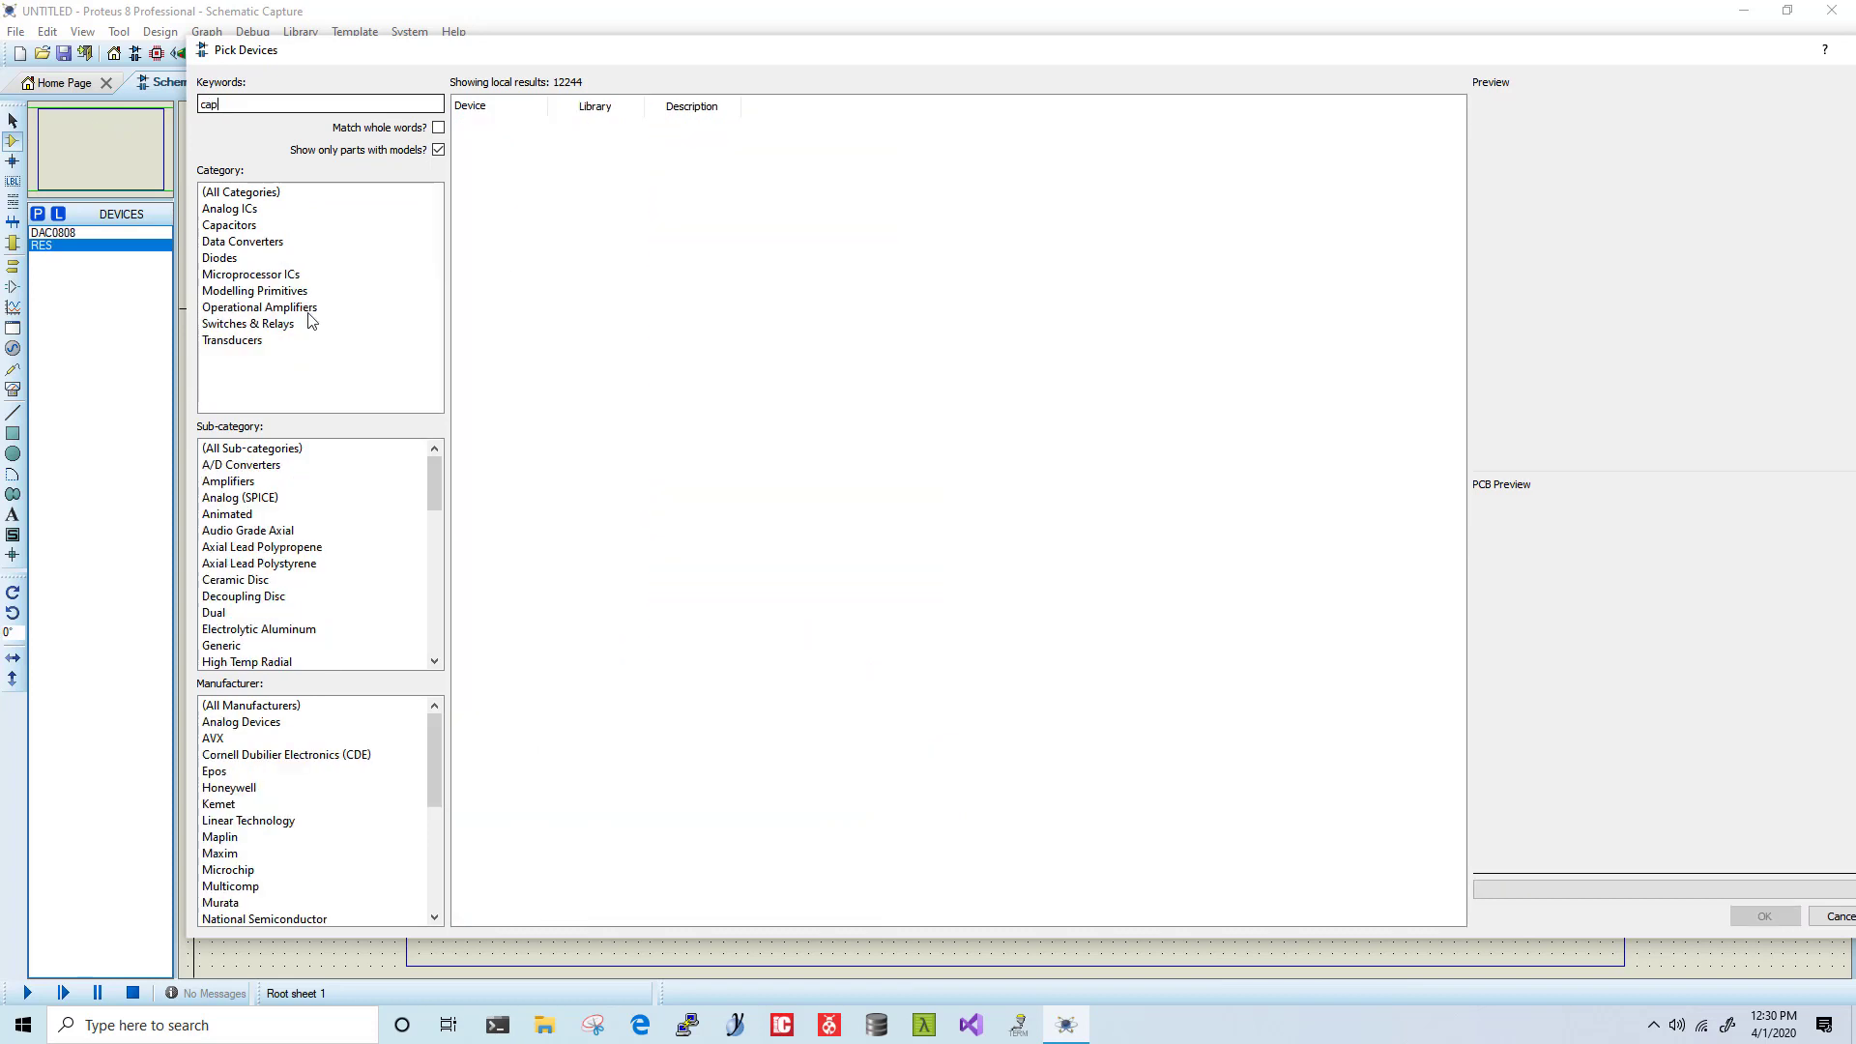
scroll(501, 760, "down", 5)
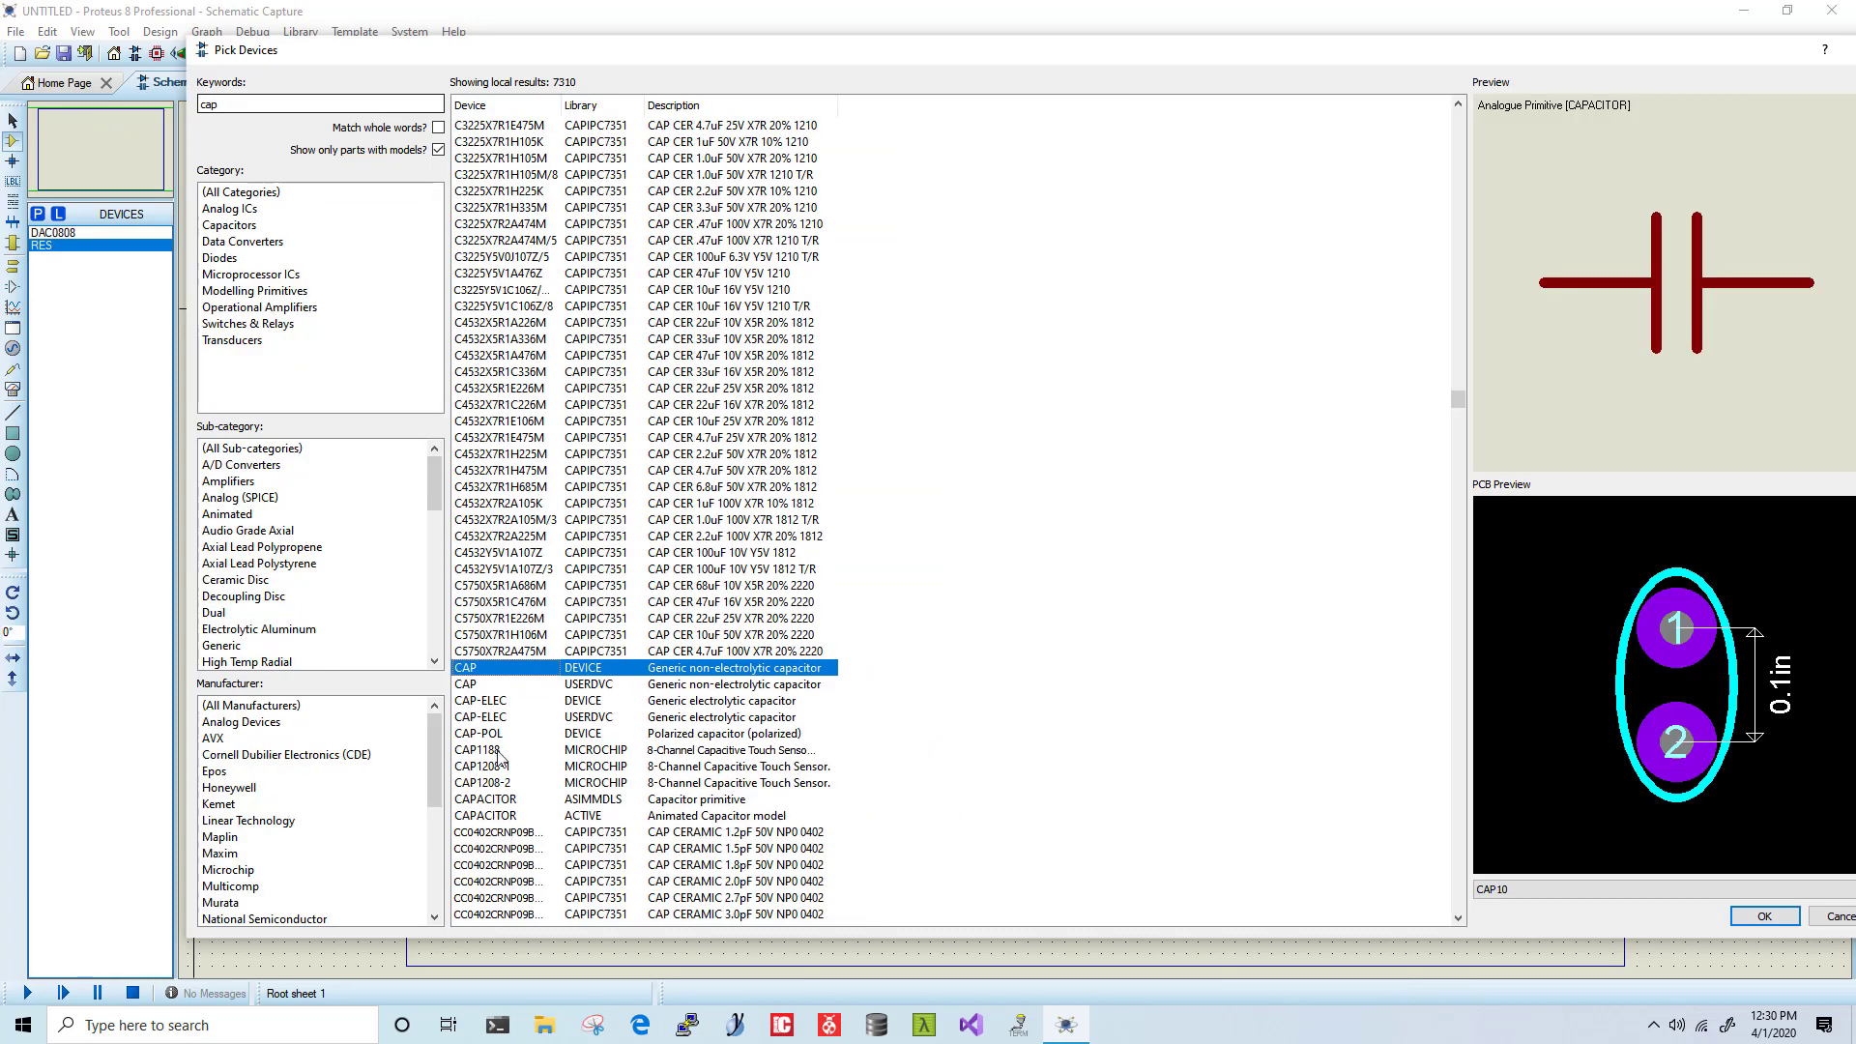
left_click(526, 702)
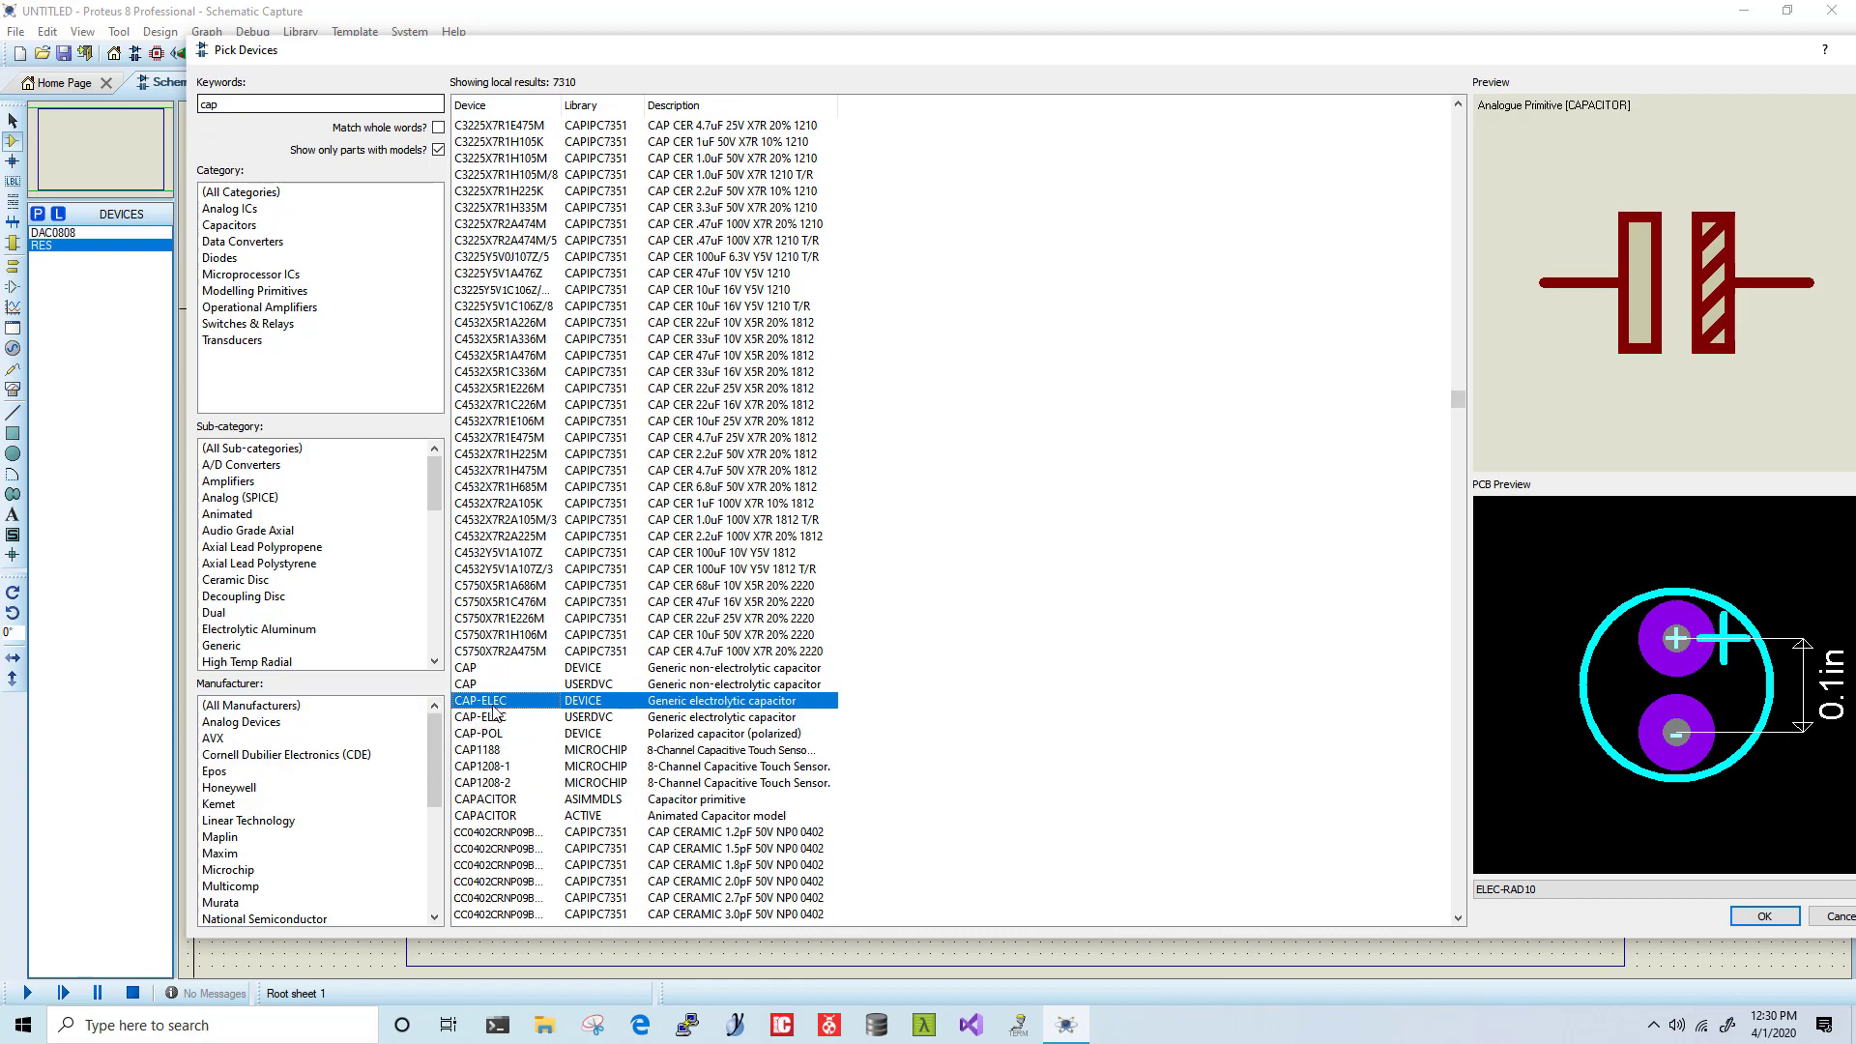
mouse_move(482, 701)
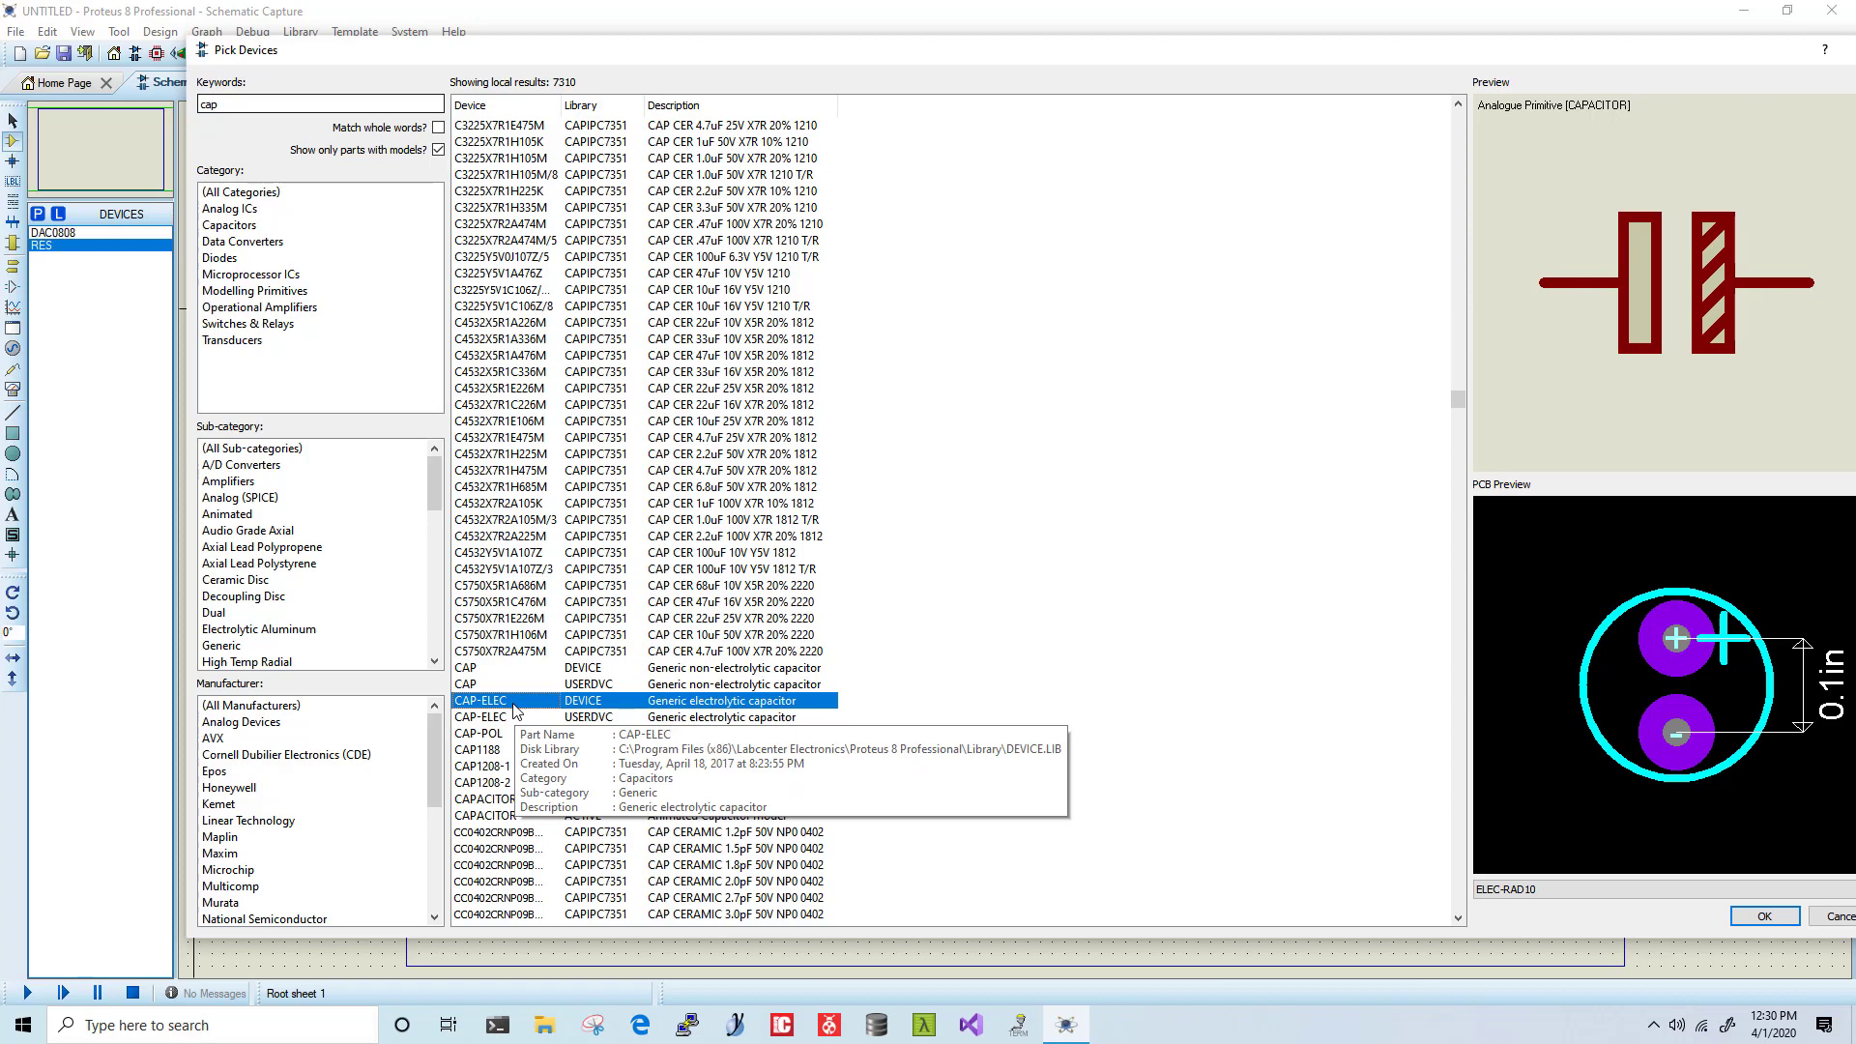
double_click(514, 709)
double_click(268, 105)
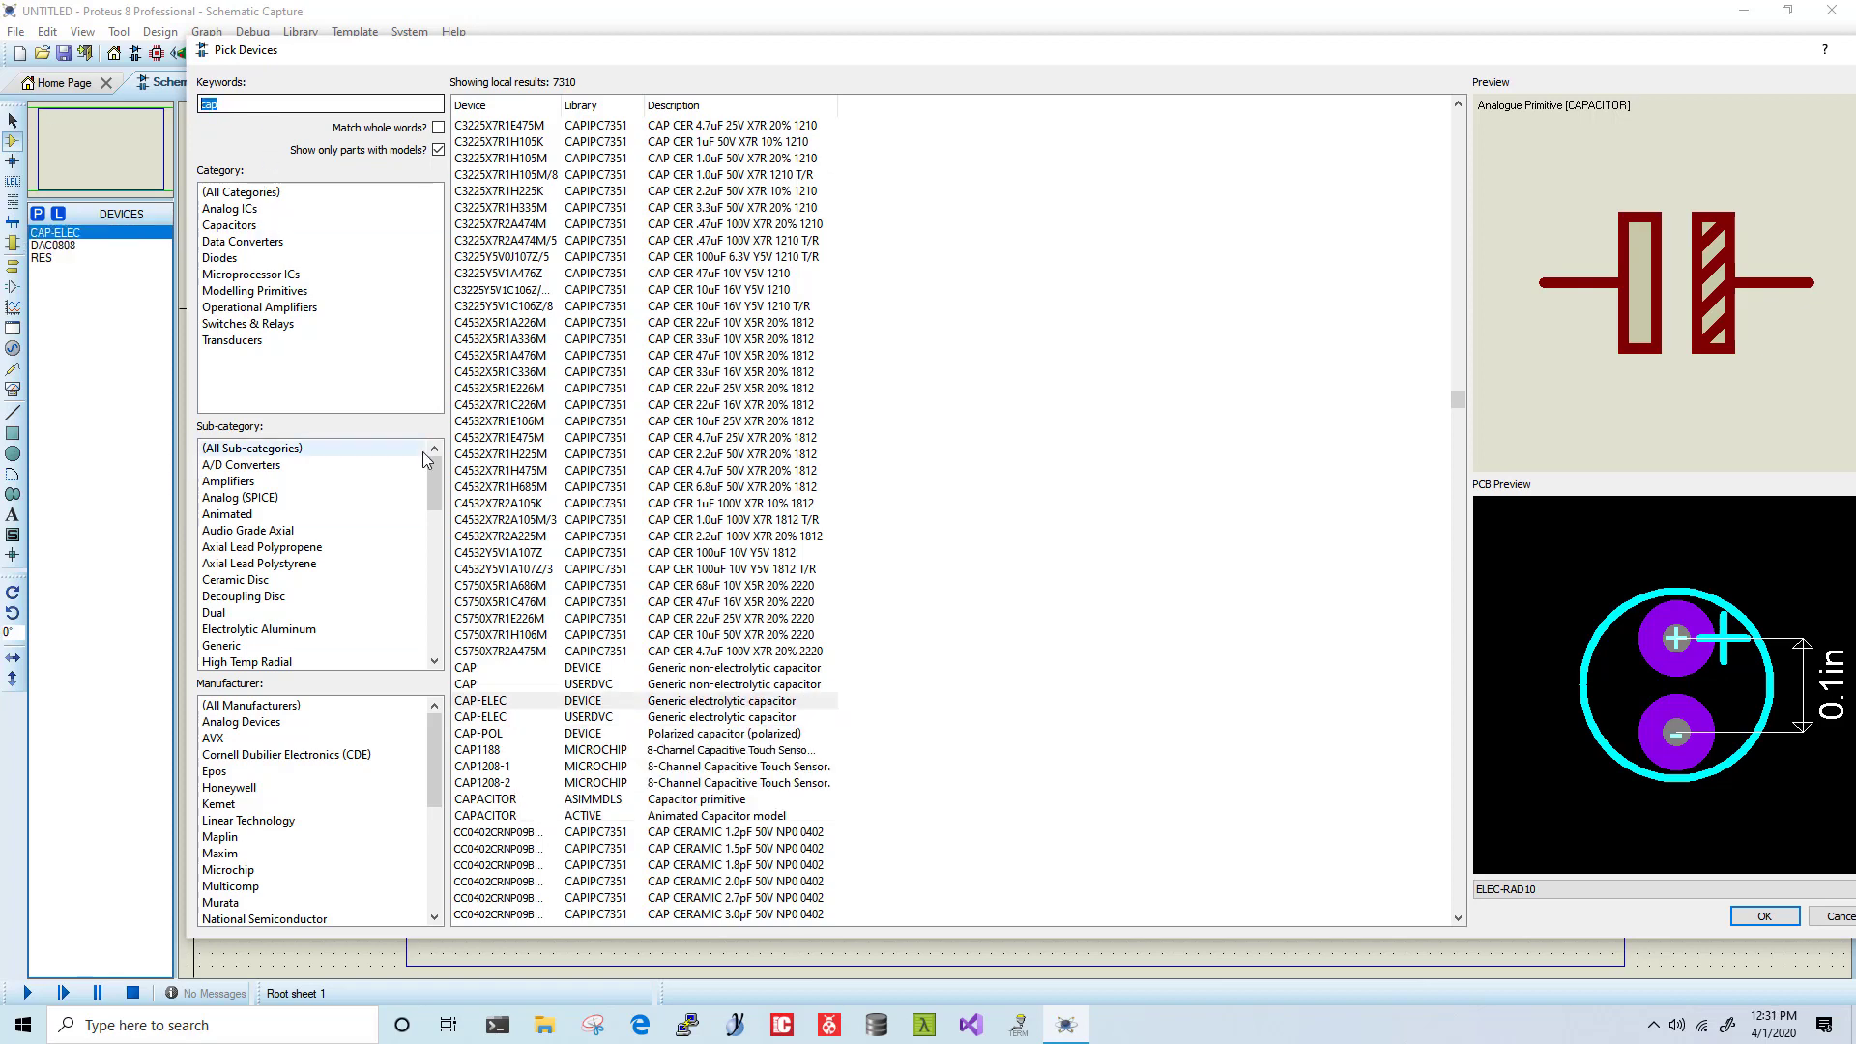
type("opamp")
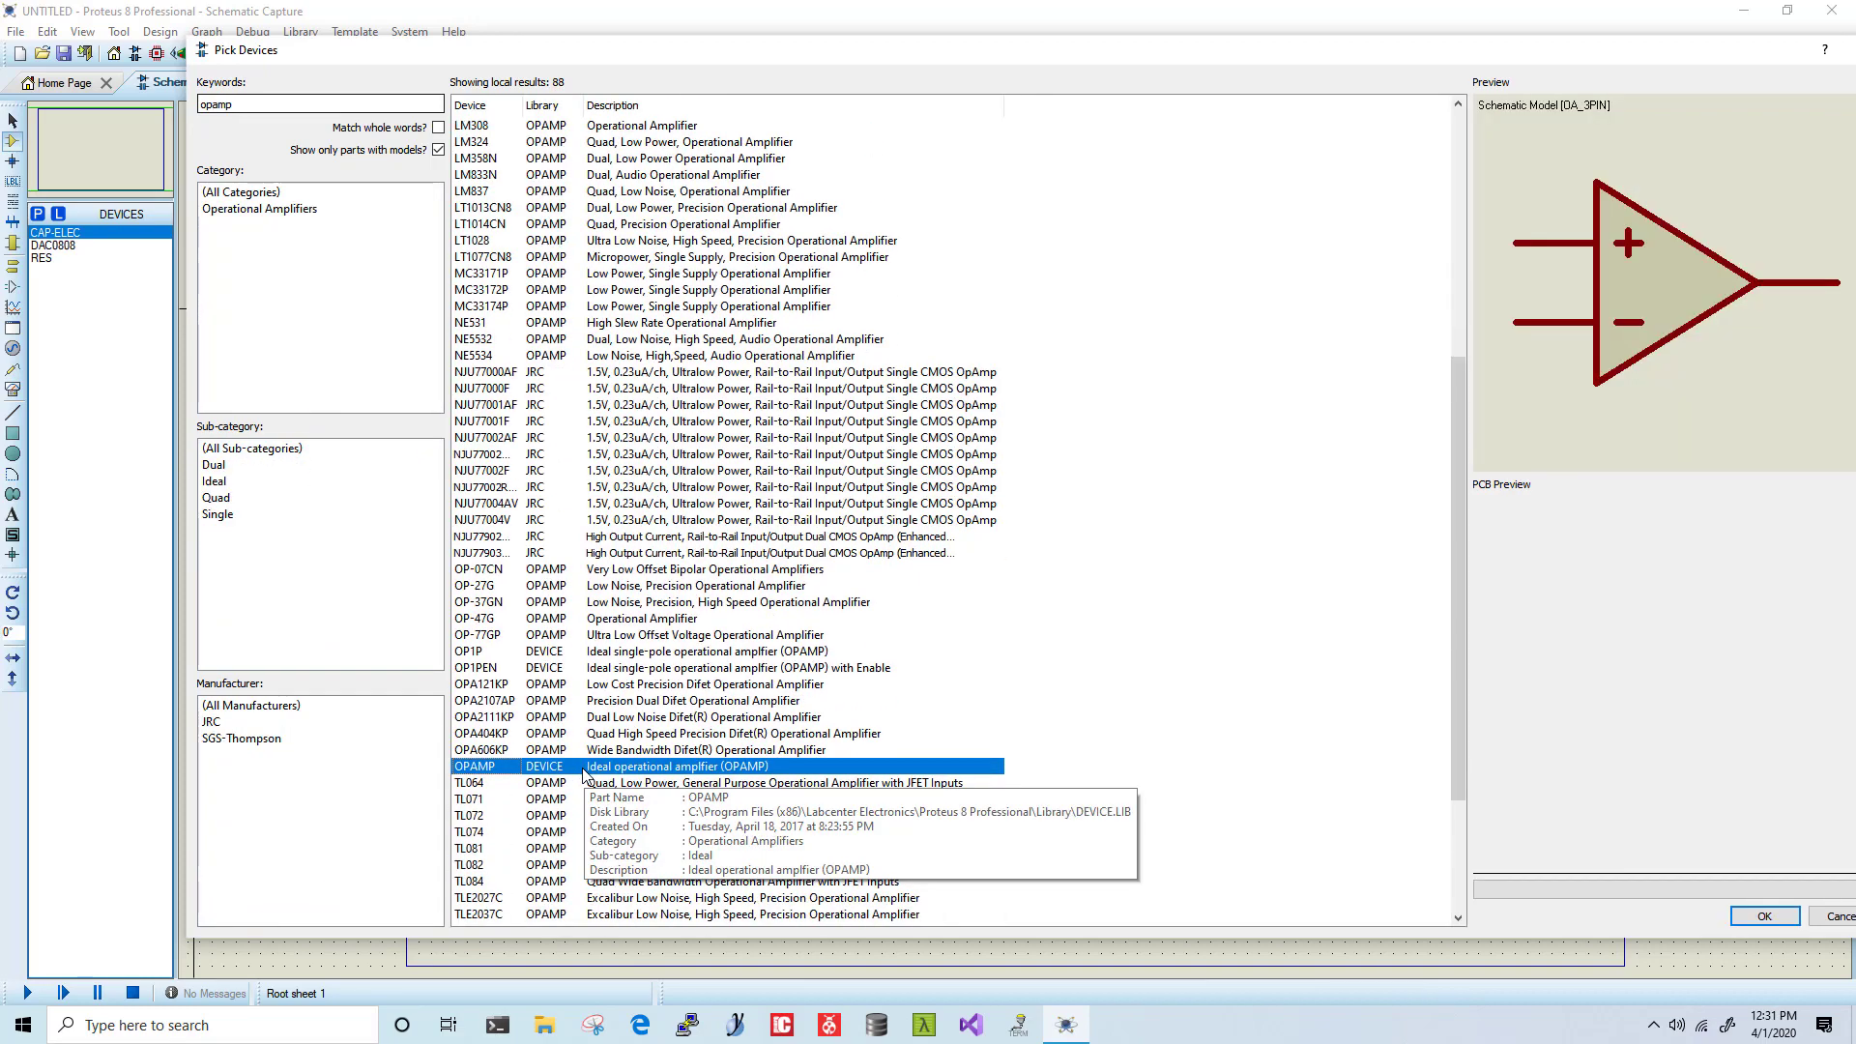
mouse_move(493, 766)
double_click(540, 765)
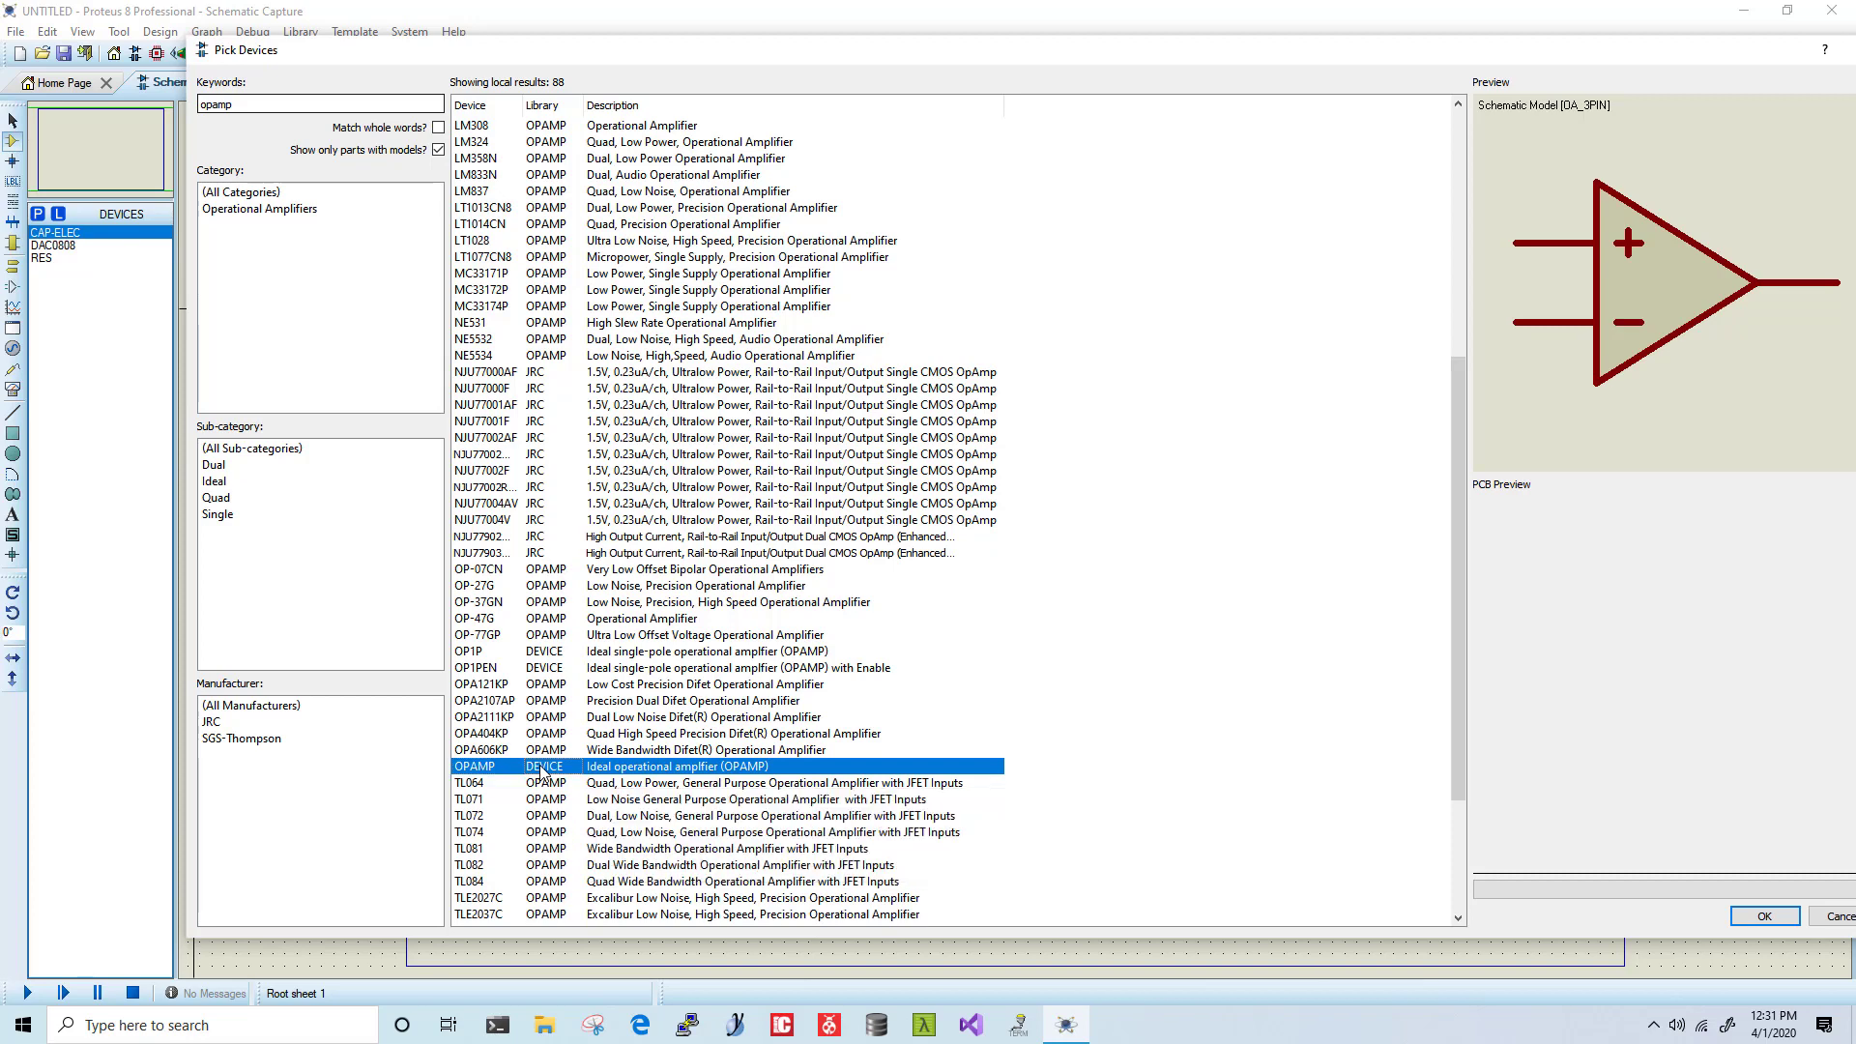
Step: Finish picking parts and place the DAC0808 near the sheet centre as U1
left_click(1759, 914)
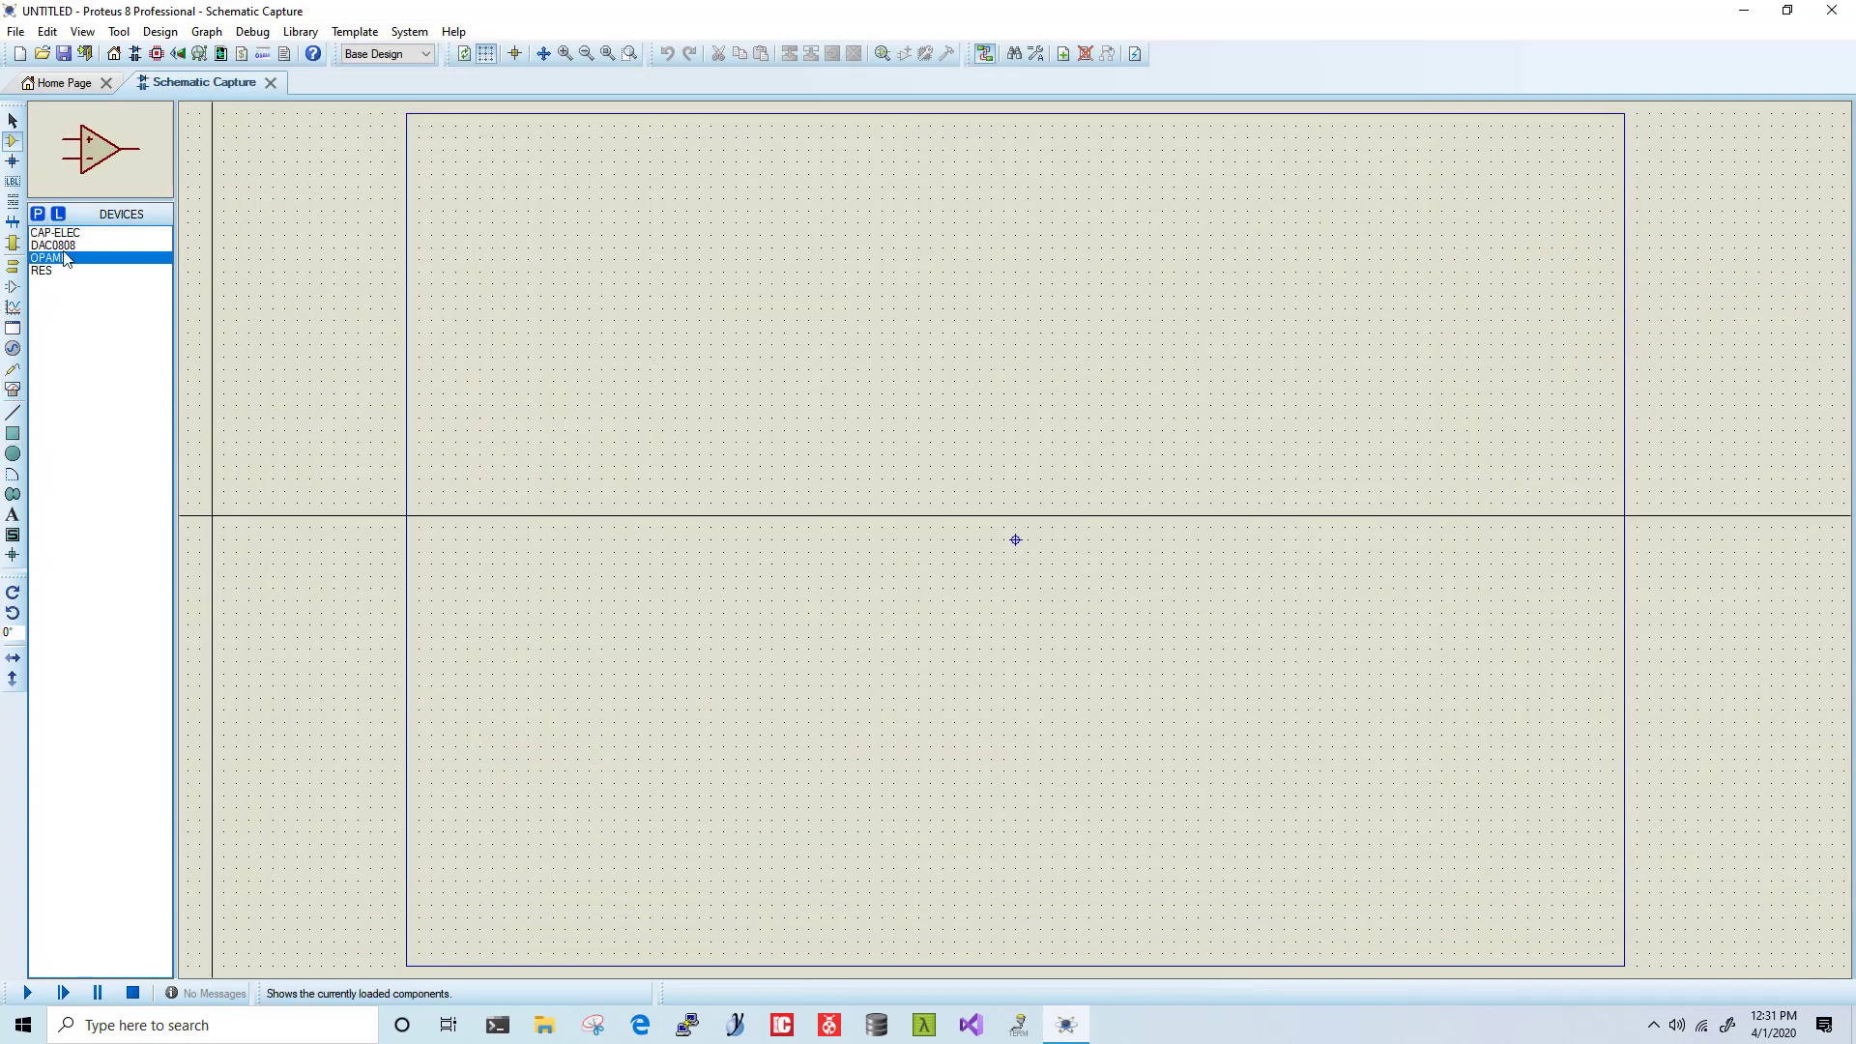
left_click(52, 245)
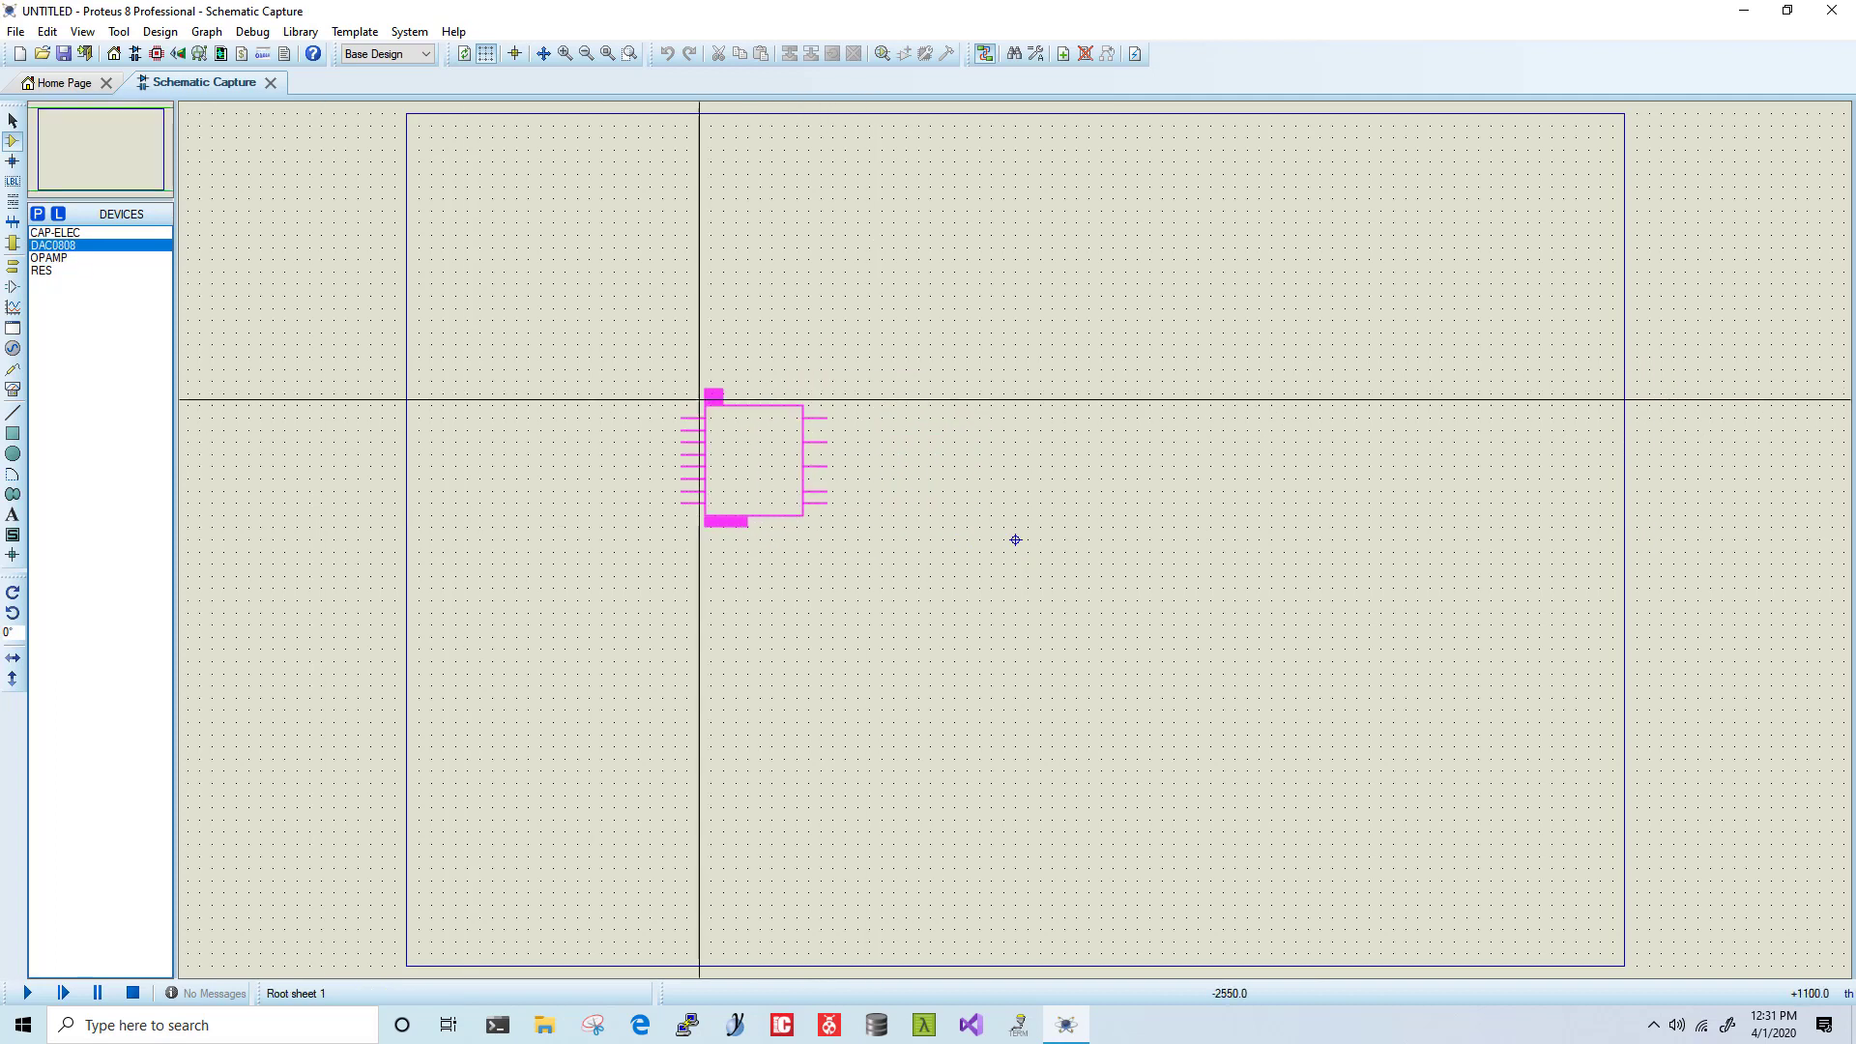
left_click(65, 257)
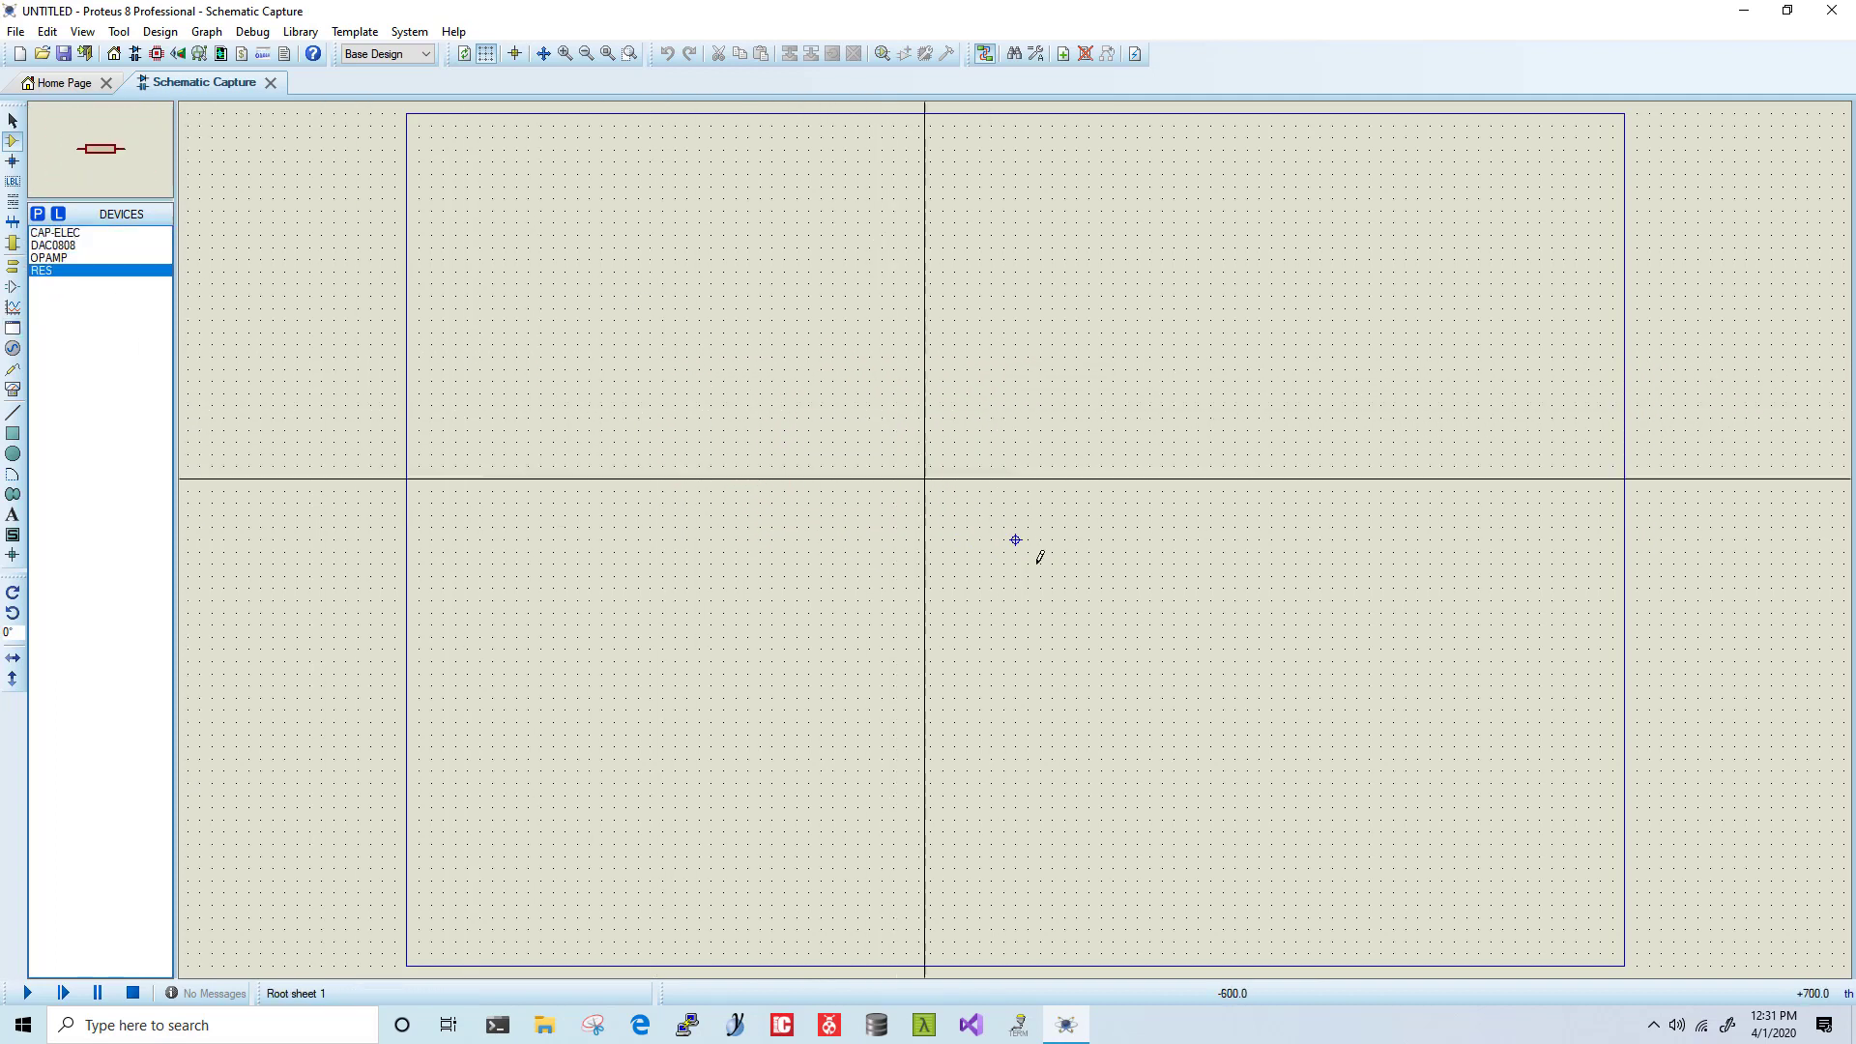
left_click(82, 246)
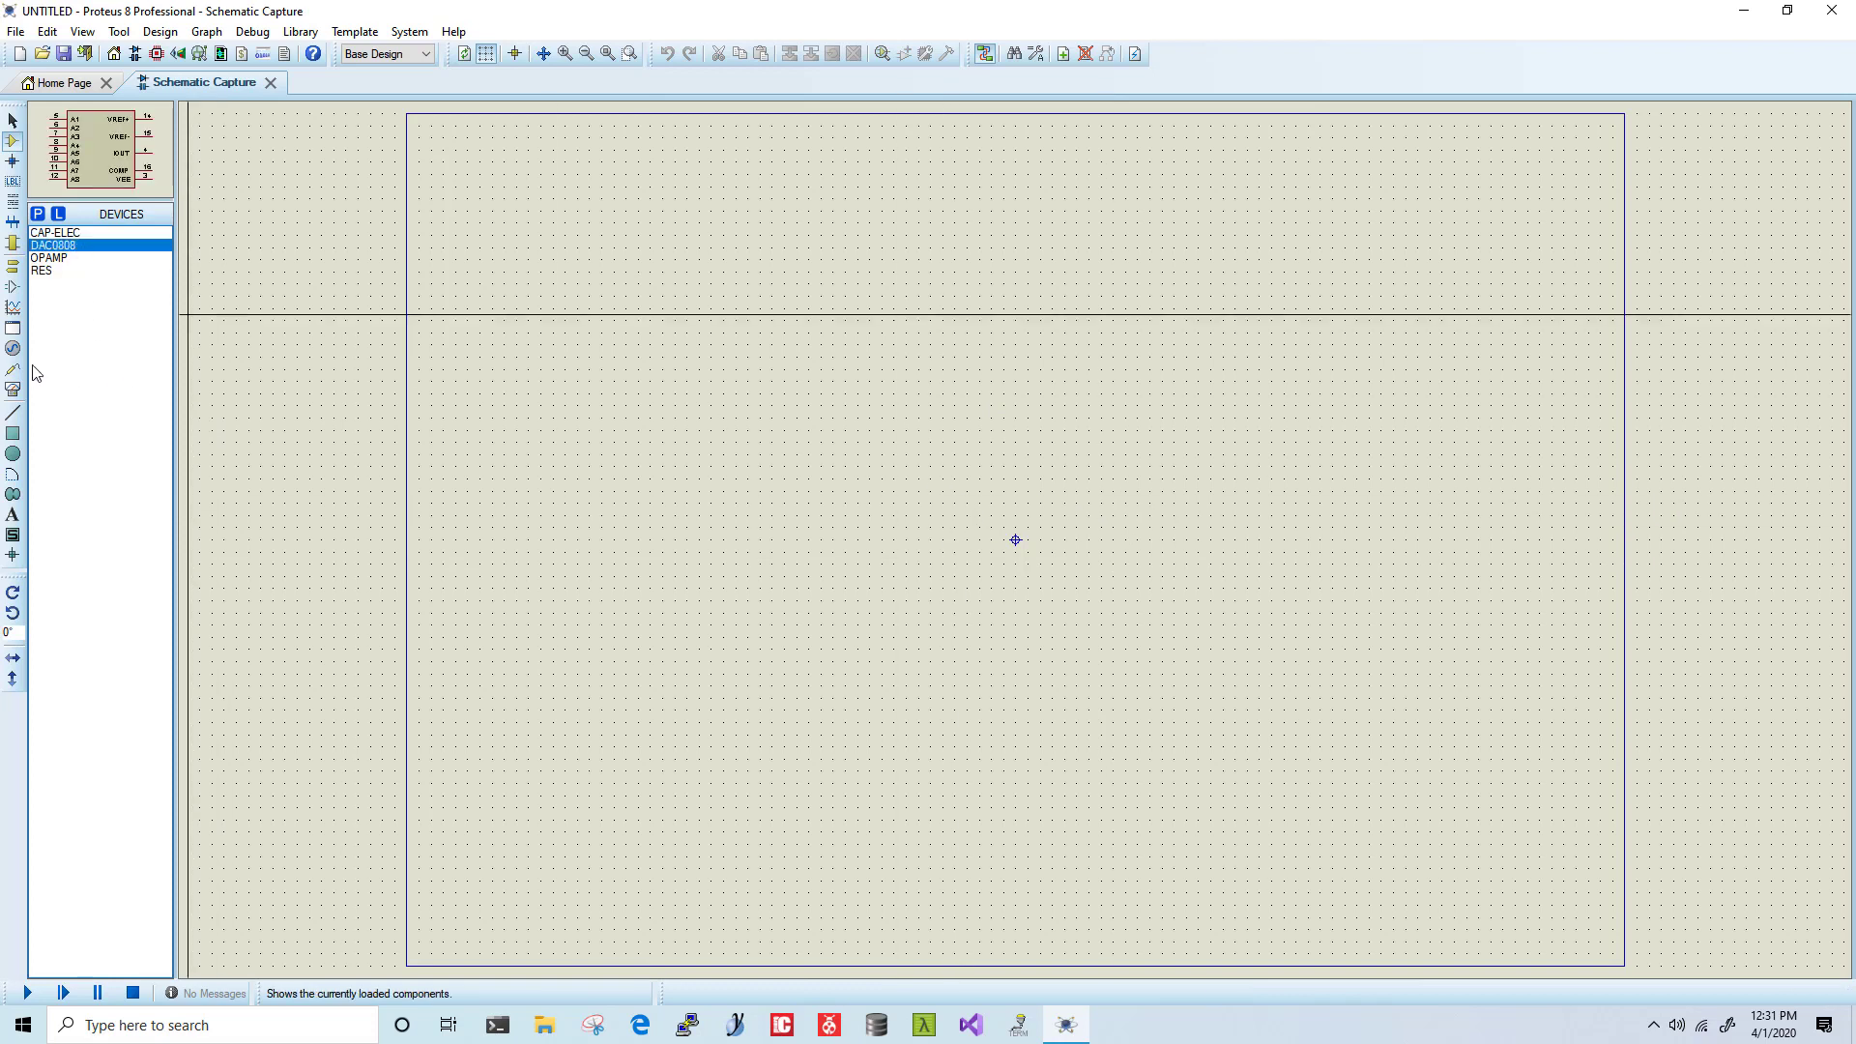
left_click(1015, 407)
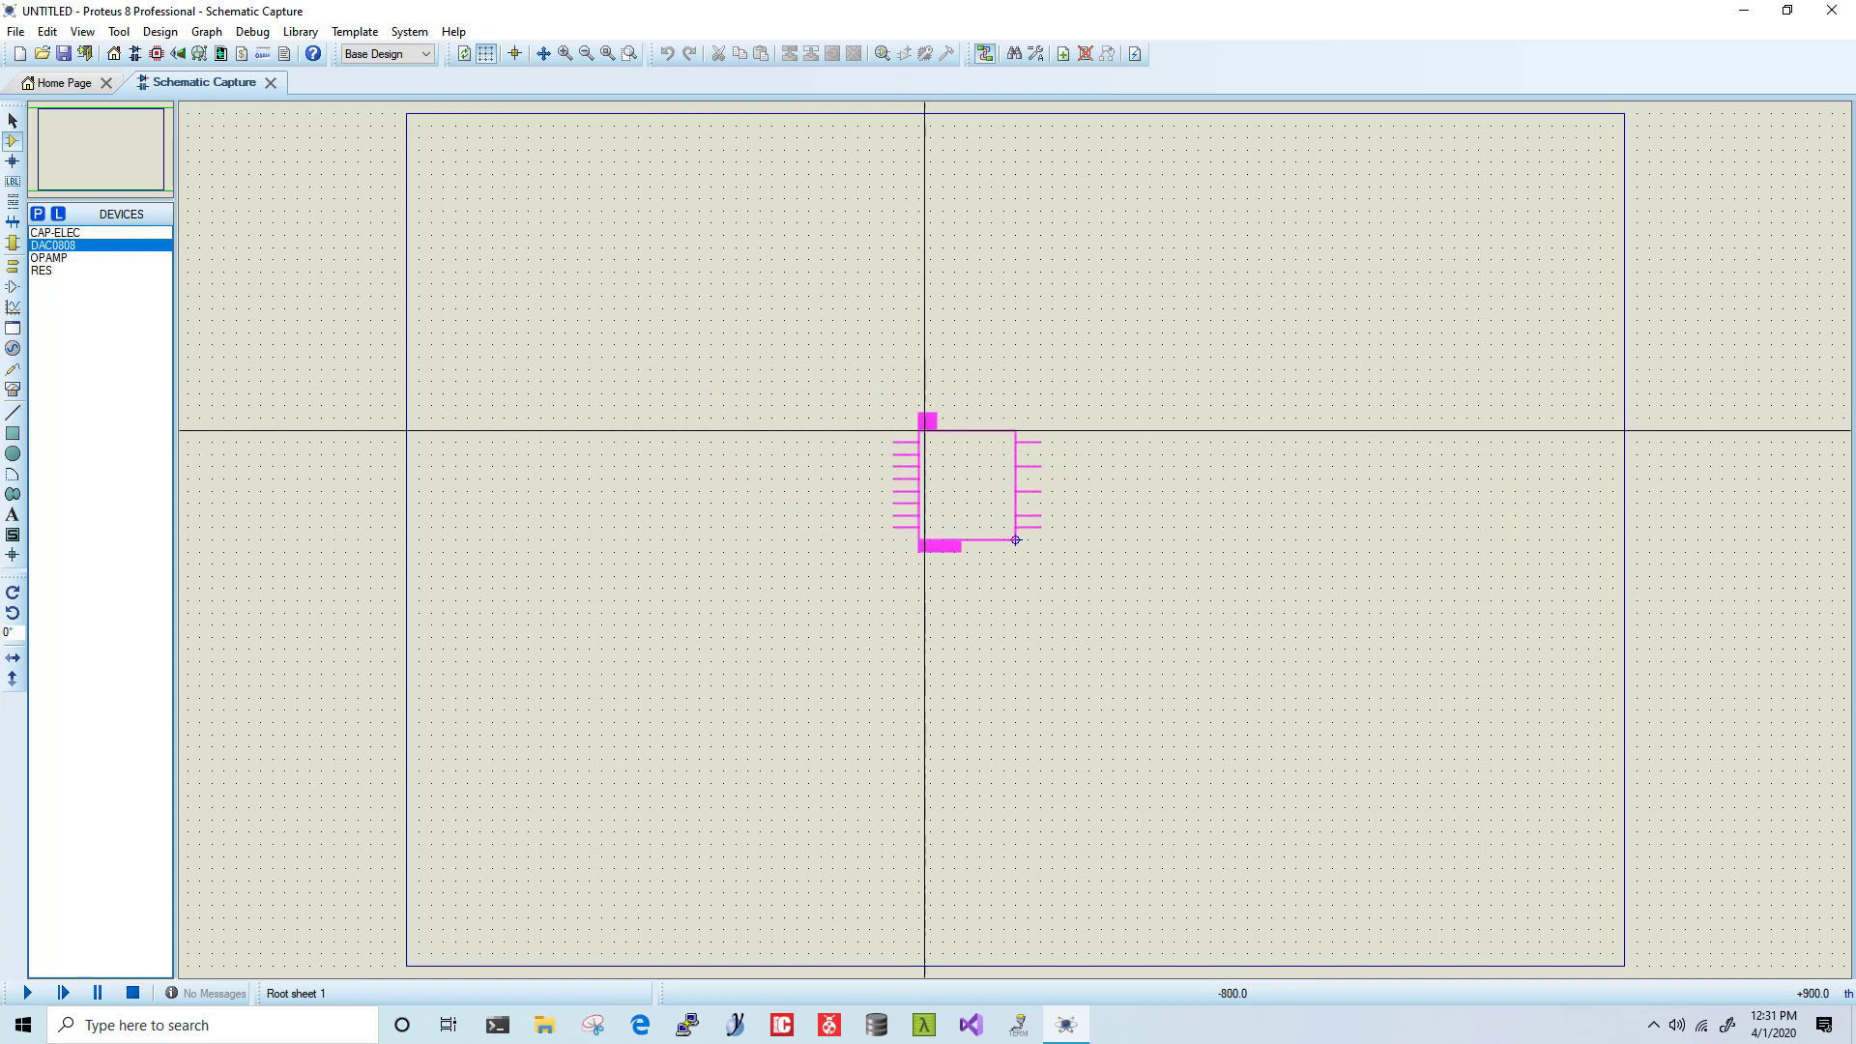
left_click(1016, 539)
scroll(1012, 548, "up", 3)
scroll(1002, 552, "up", 1)
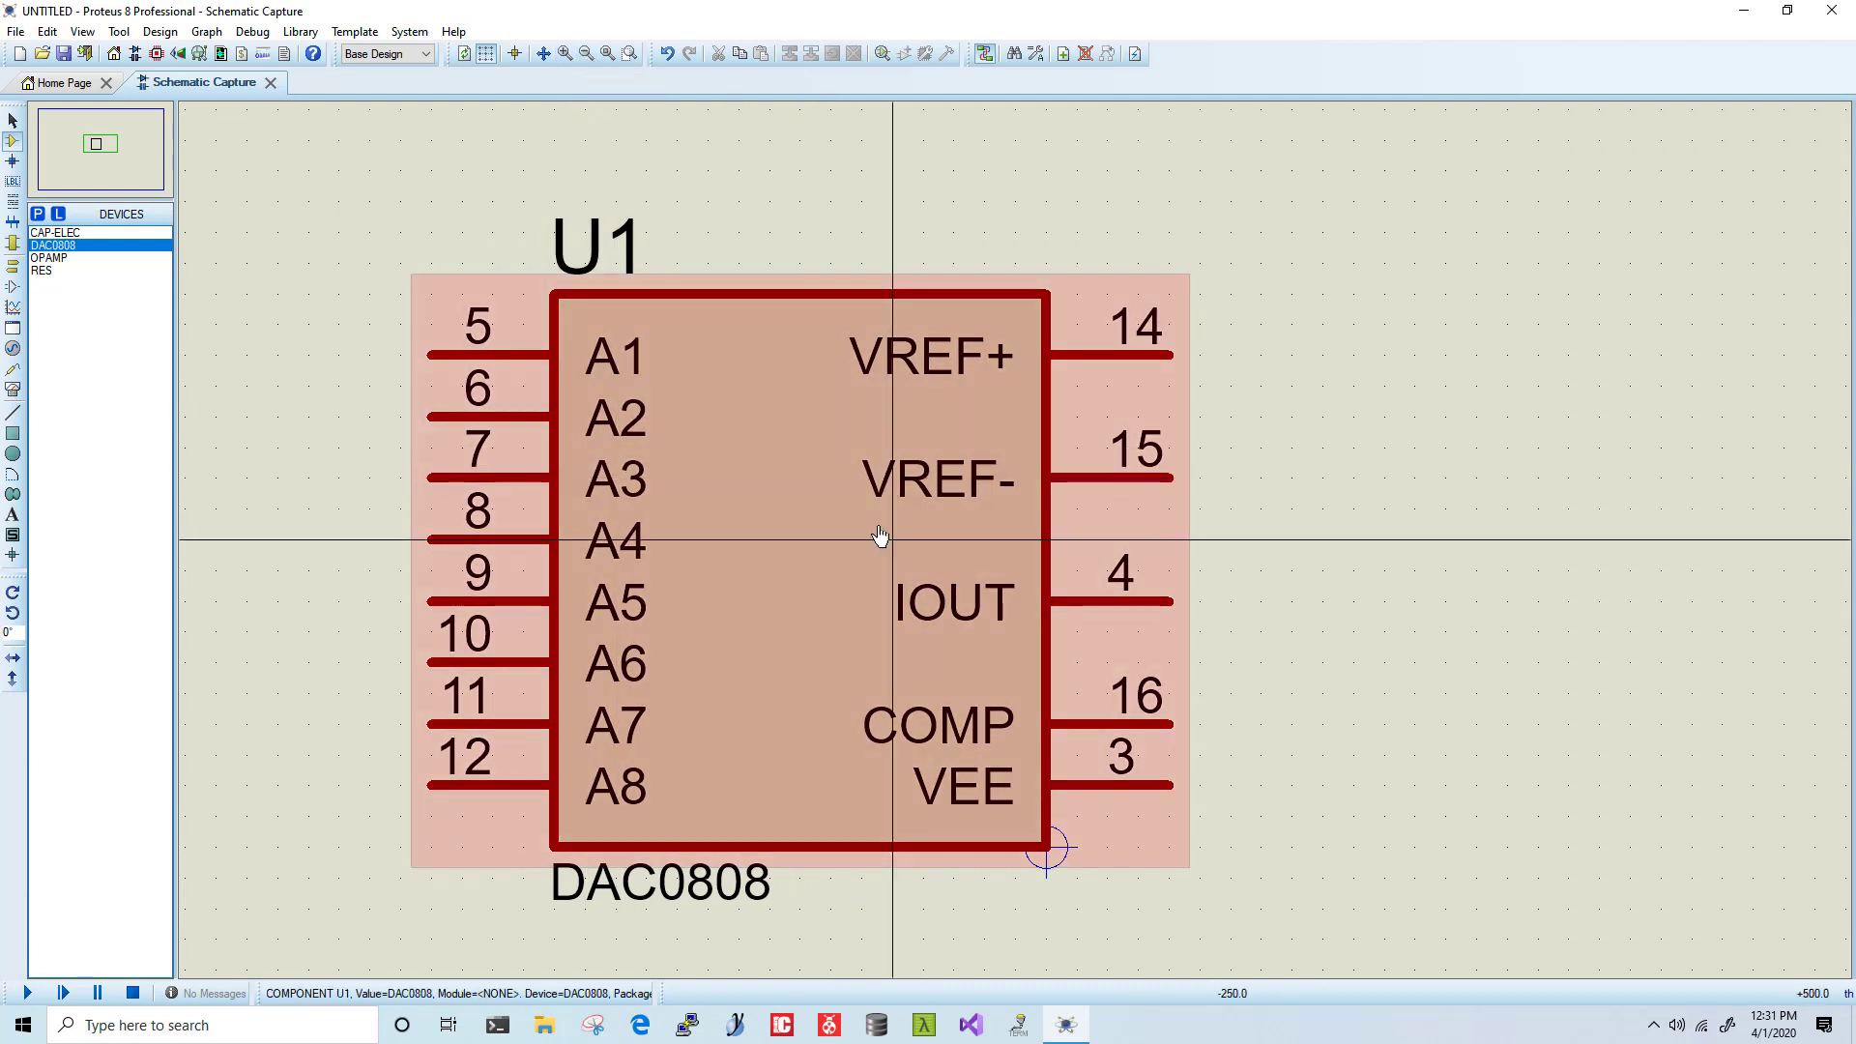
scroll(851, 527, "down", 1)
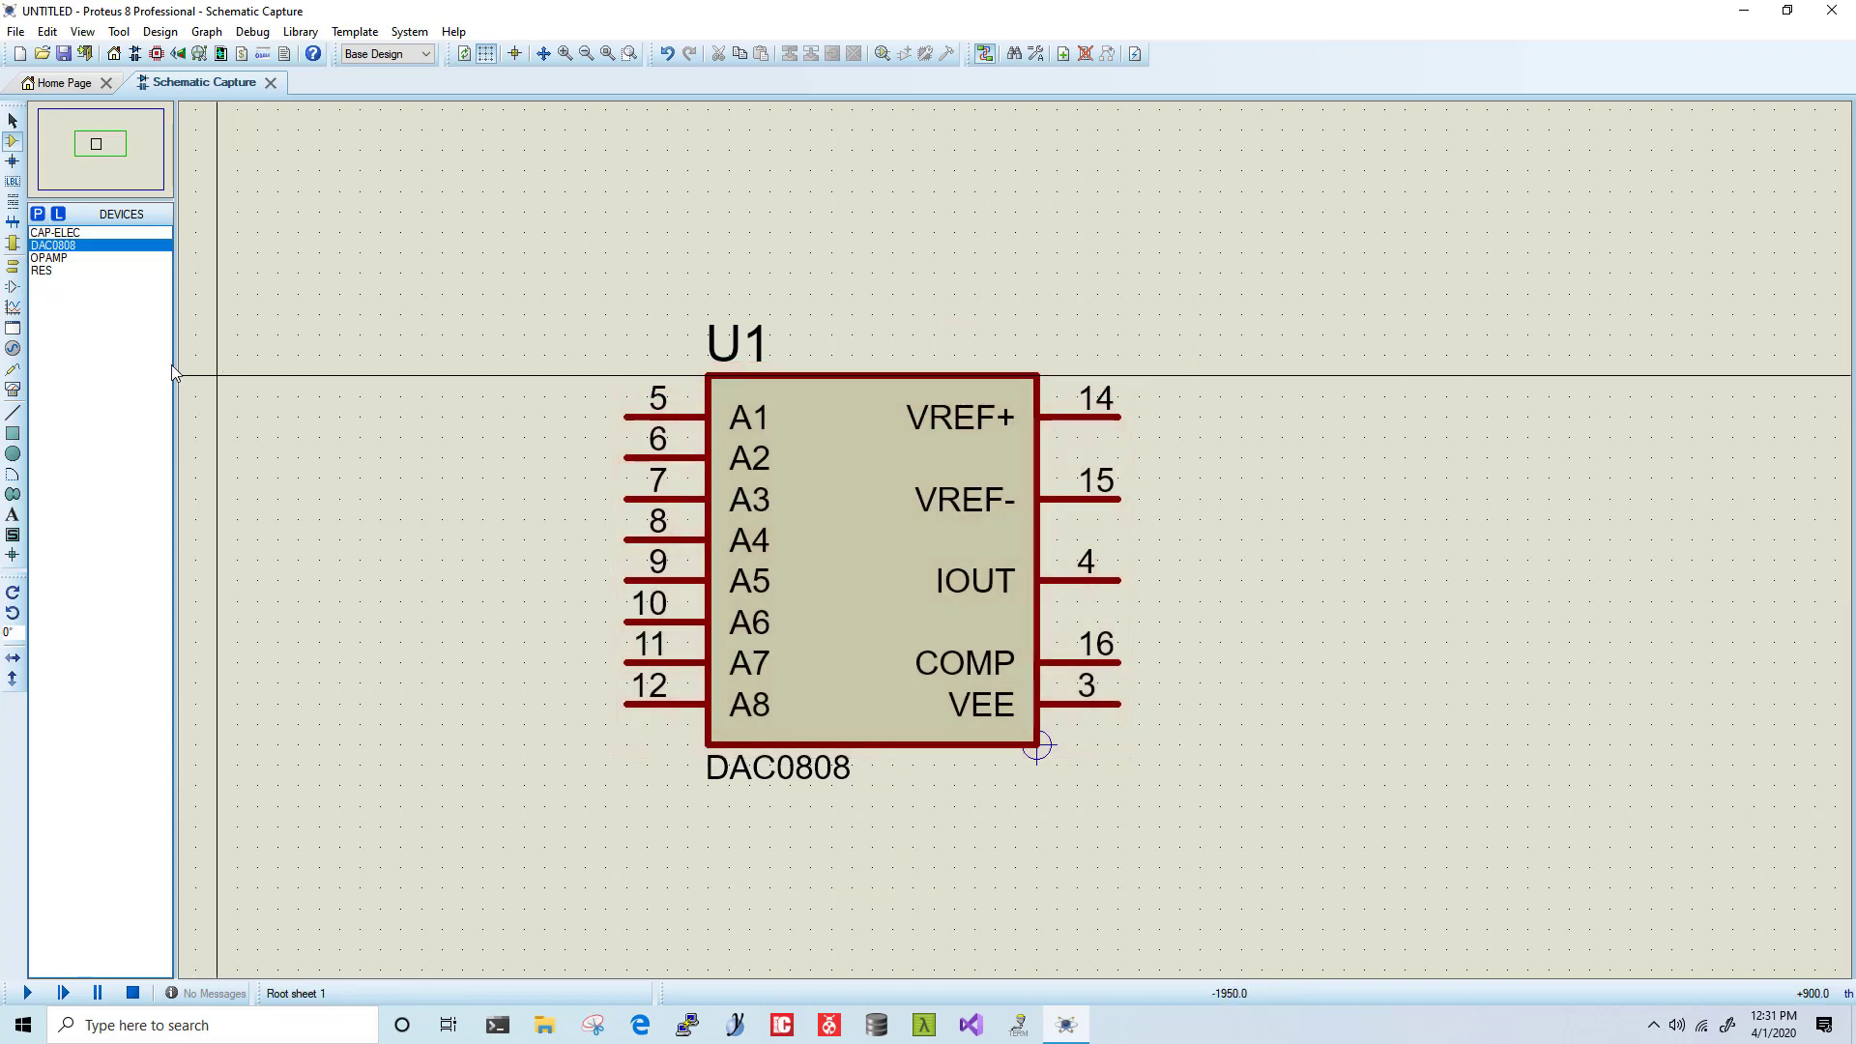
Step: Place a vertically rotated resistor R1 above U1's VREF+ pin
left_click(58, 270)
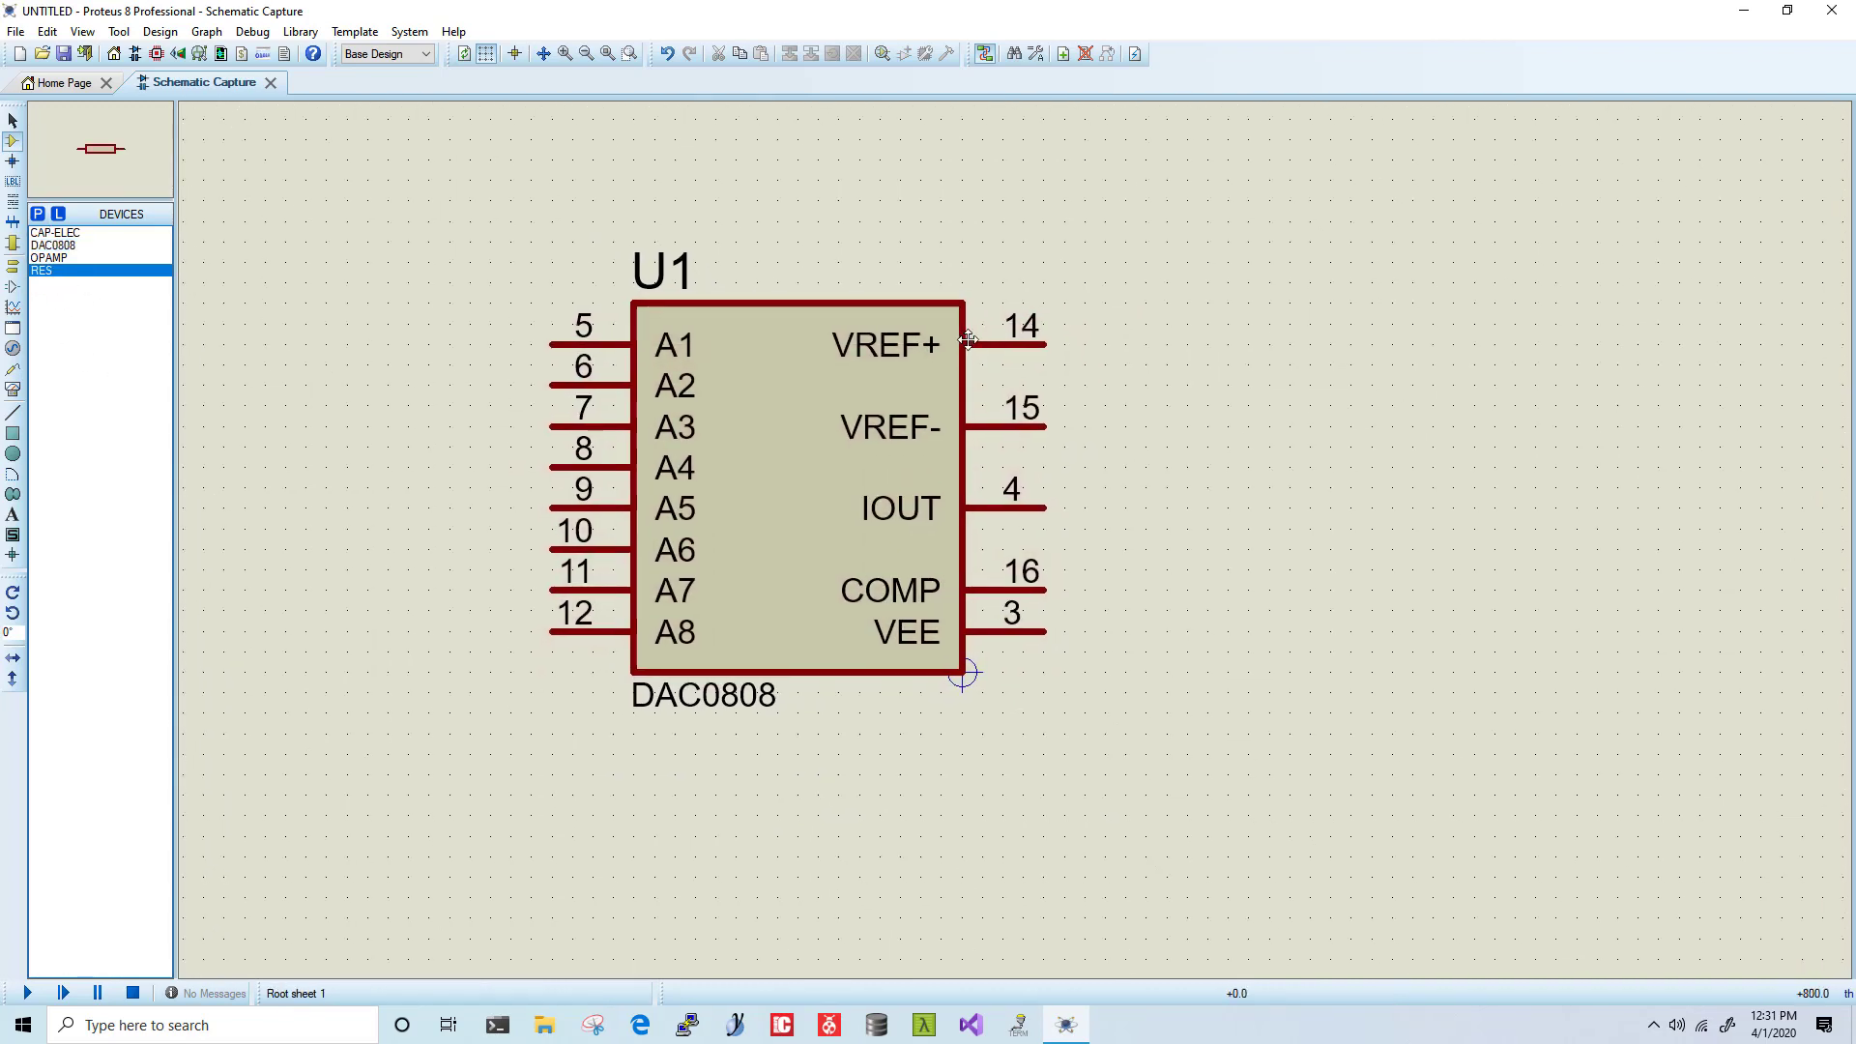
key("F5")
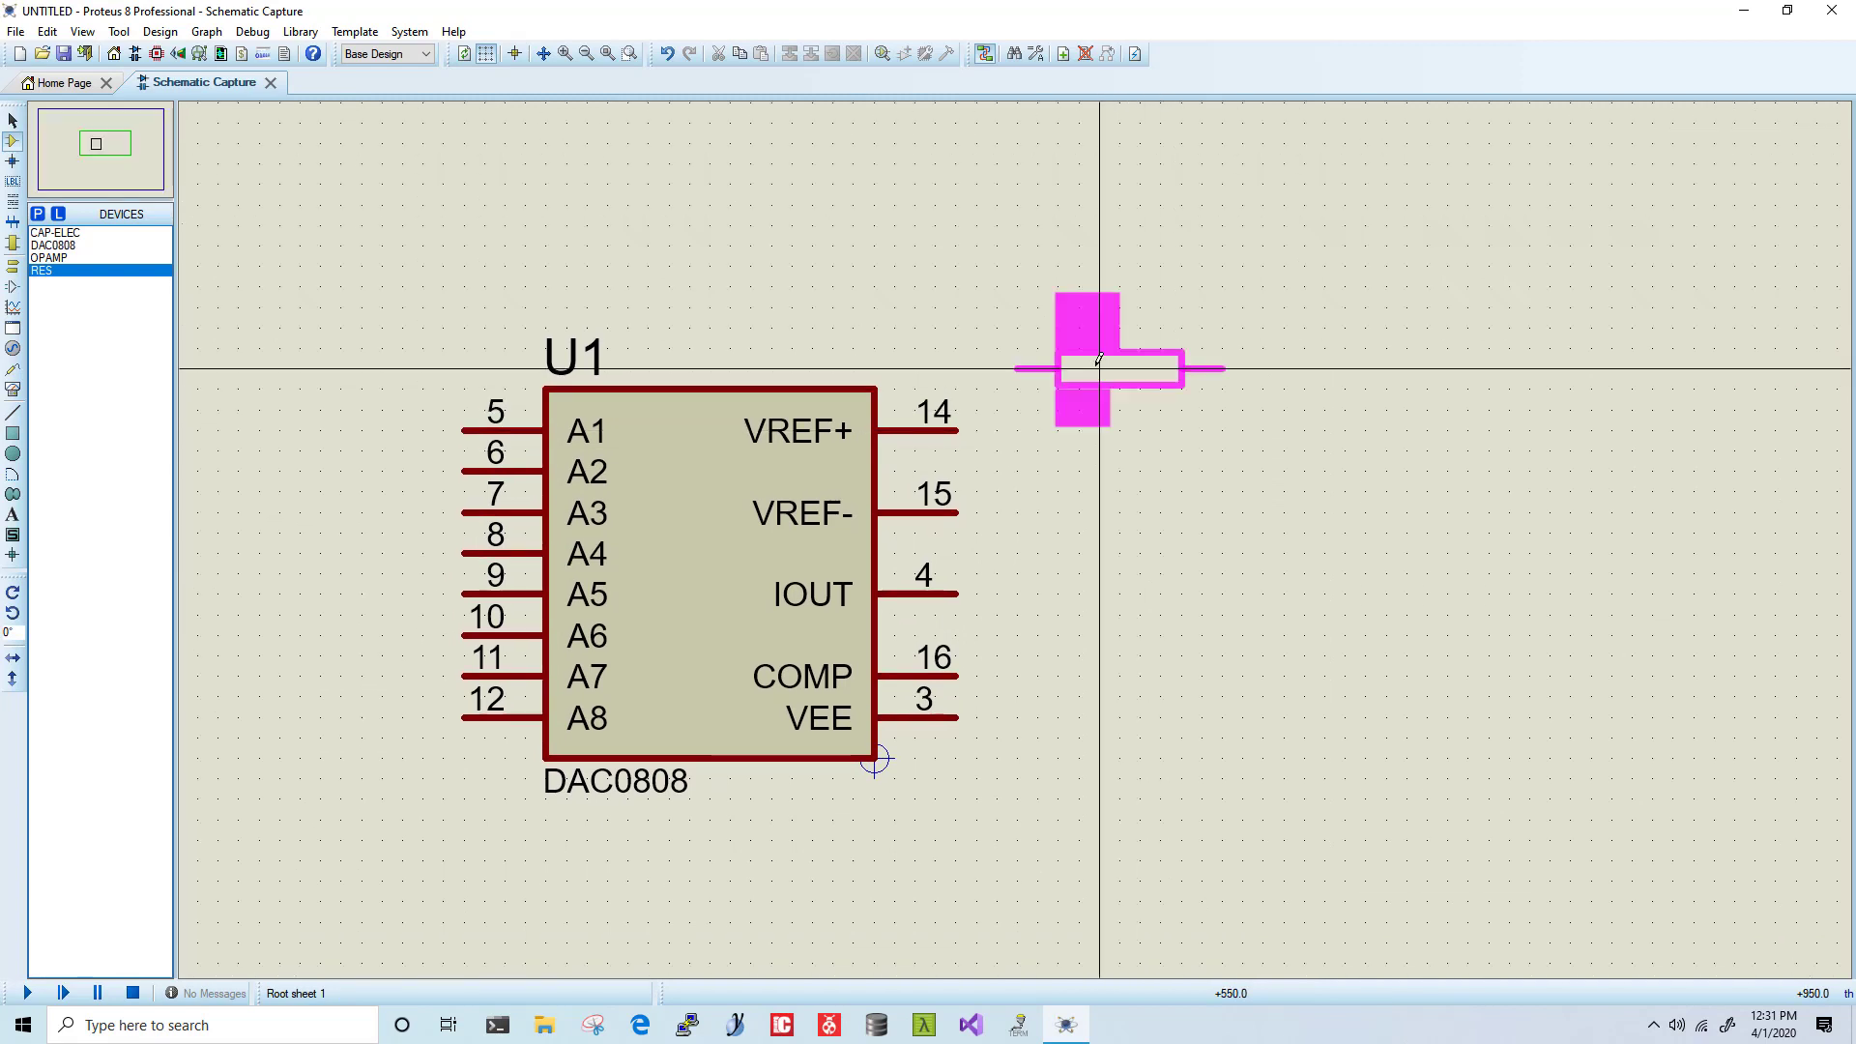
key("KP_Add")
key("KP_Add")
key("KP_Add")
key("KP_Add")
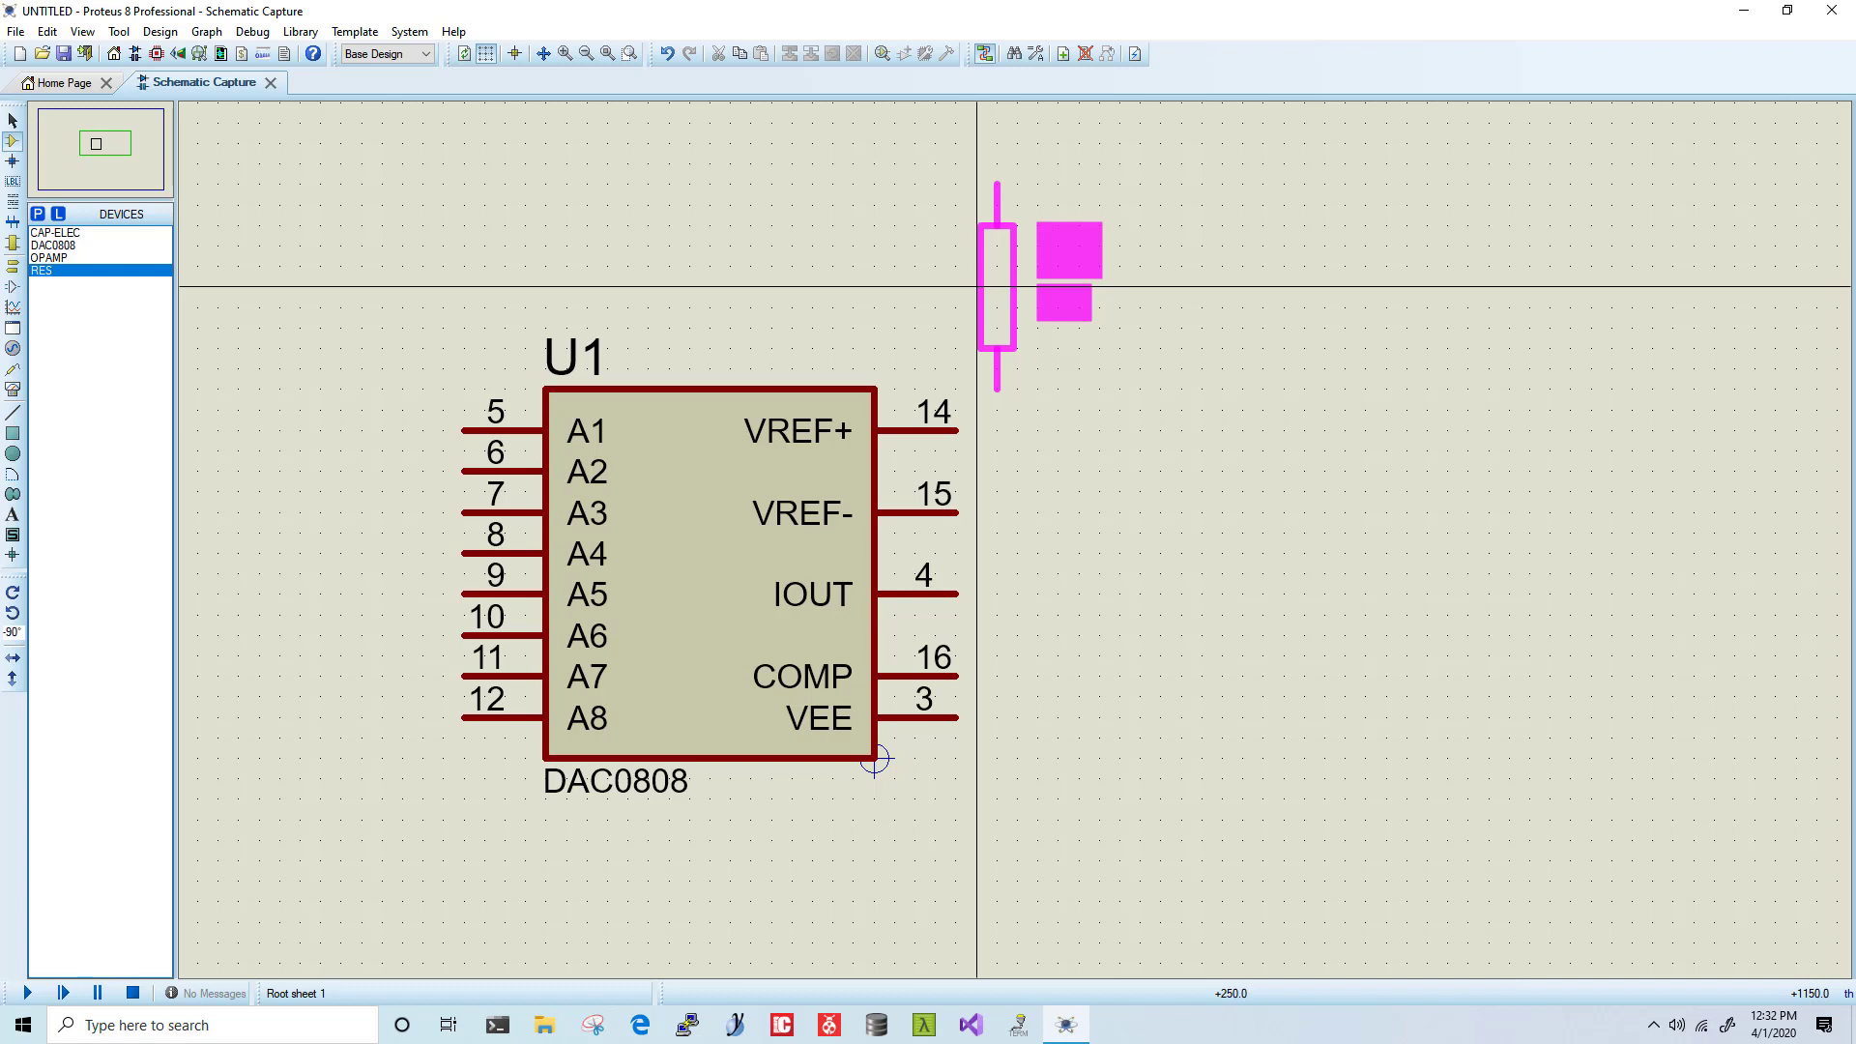
left_click(995, 285)
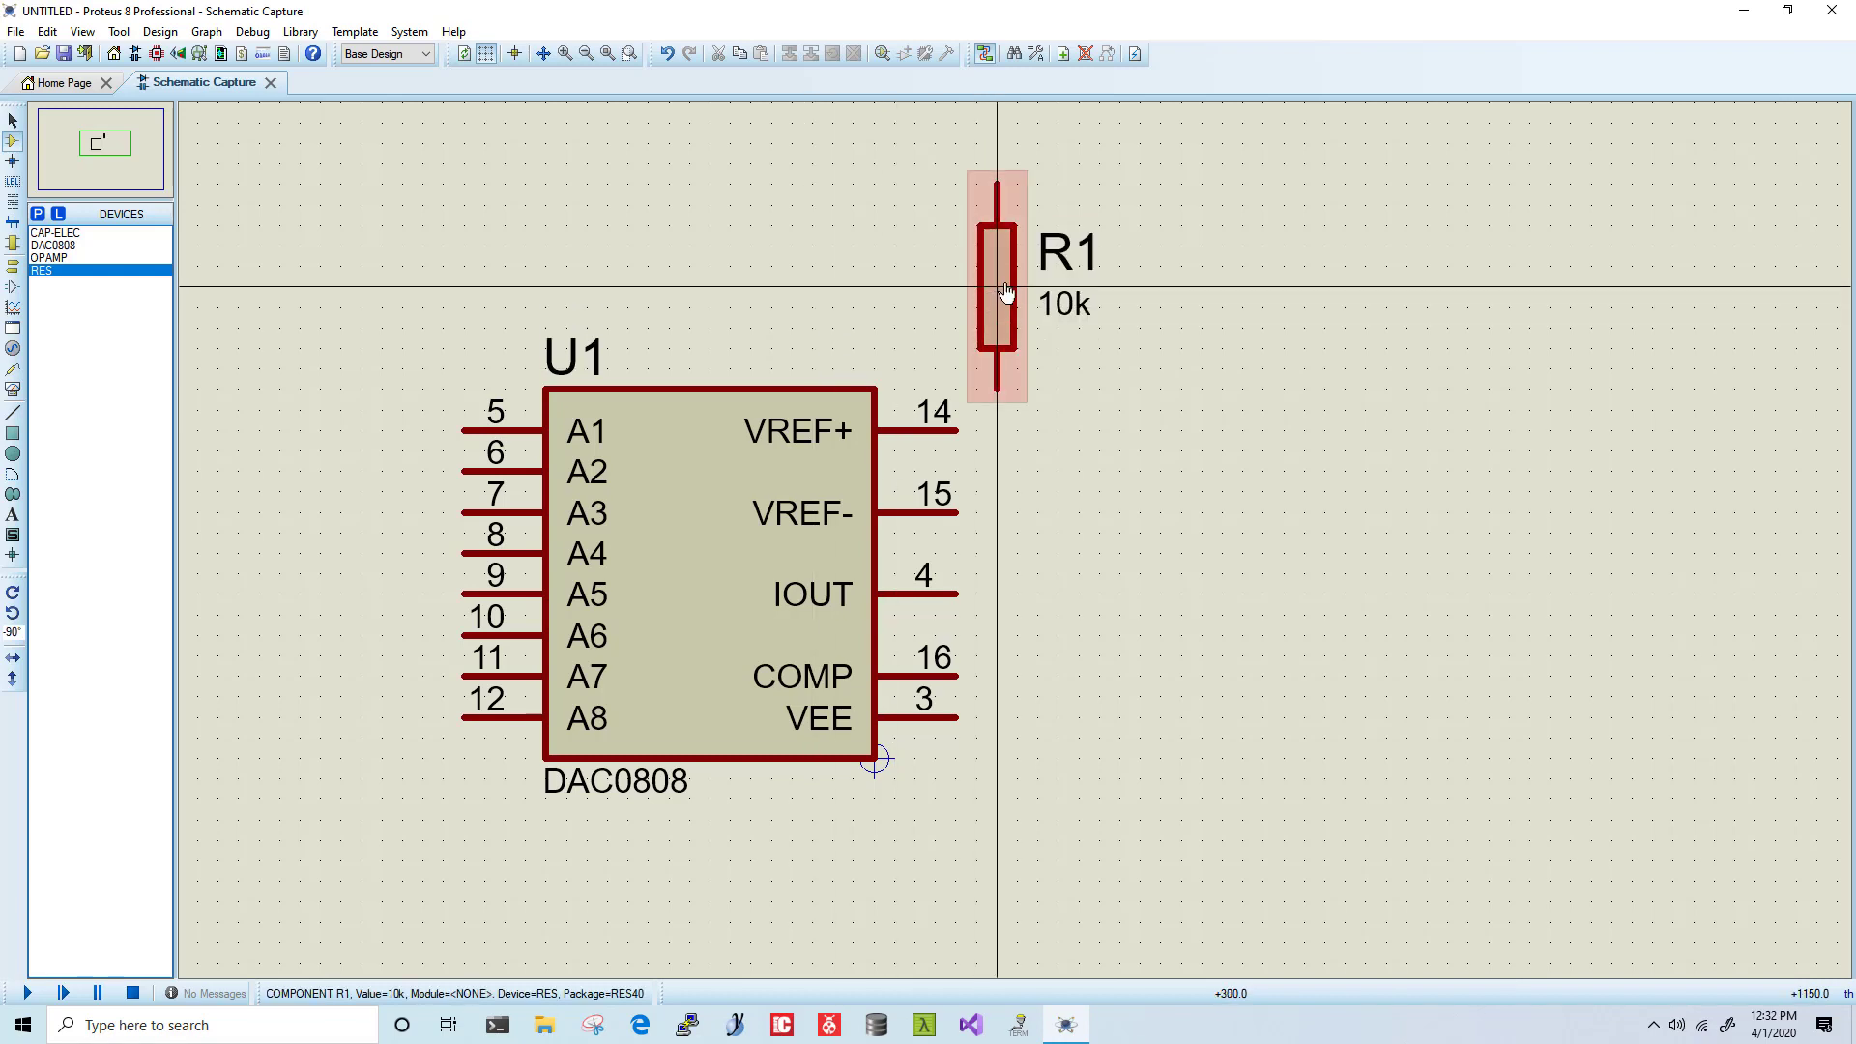
Step: Select R1 and dismiss its context menu without changes
left_click(1007, 294)
right_click(1007, 299)
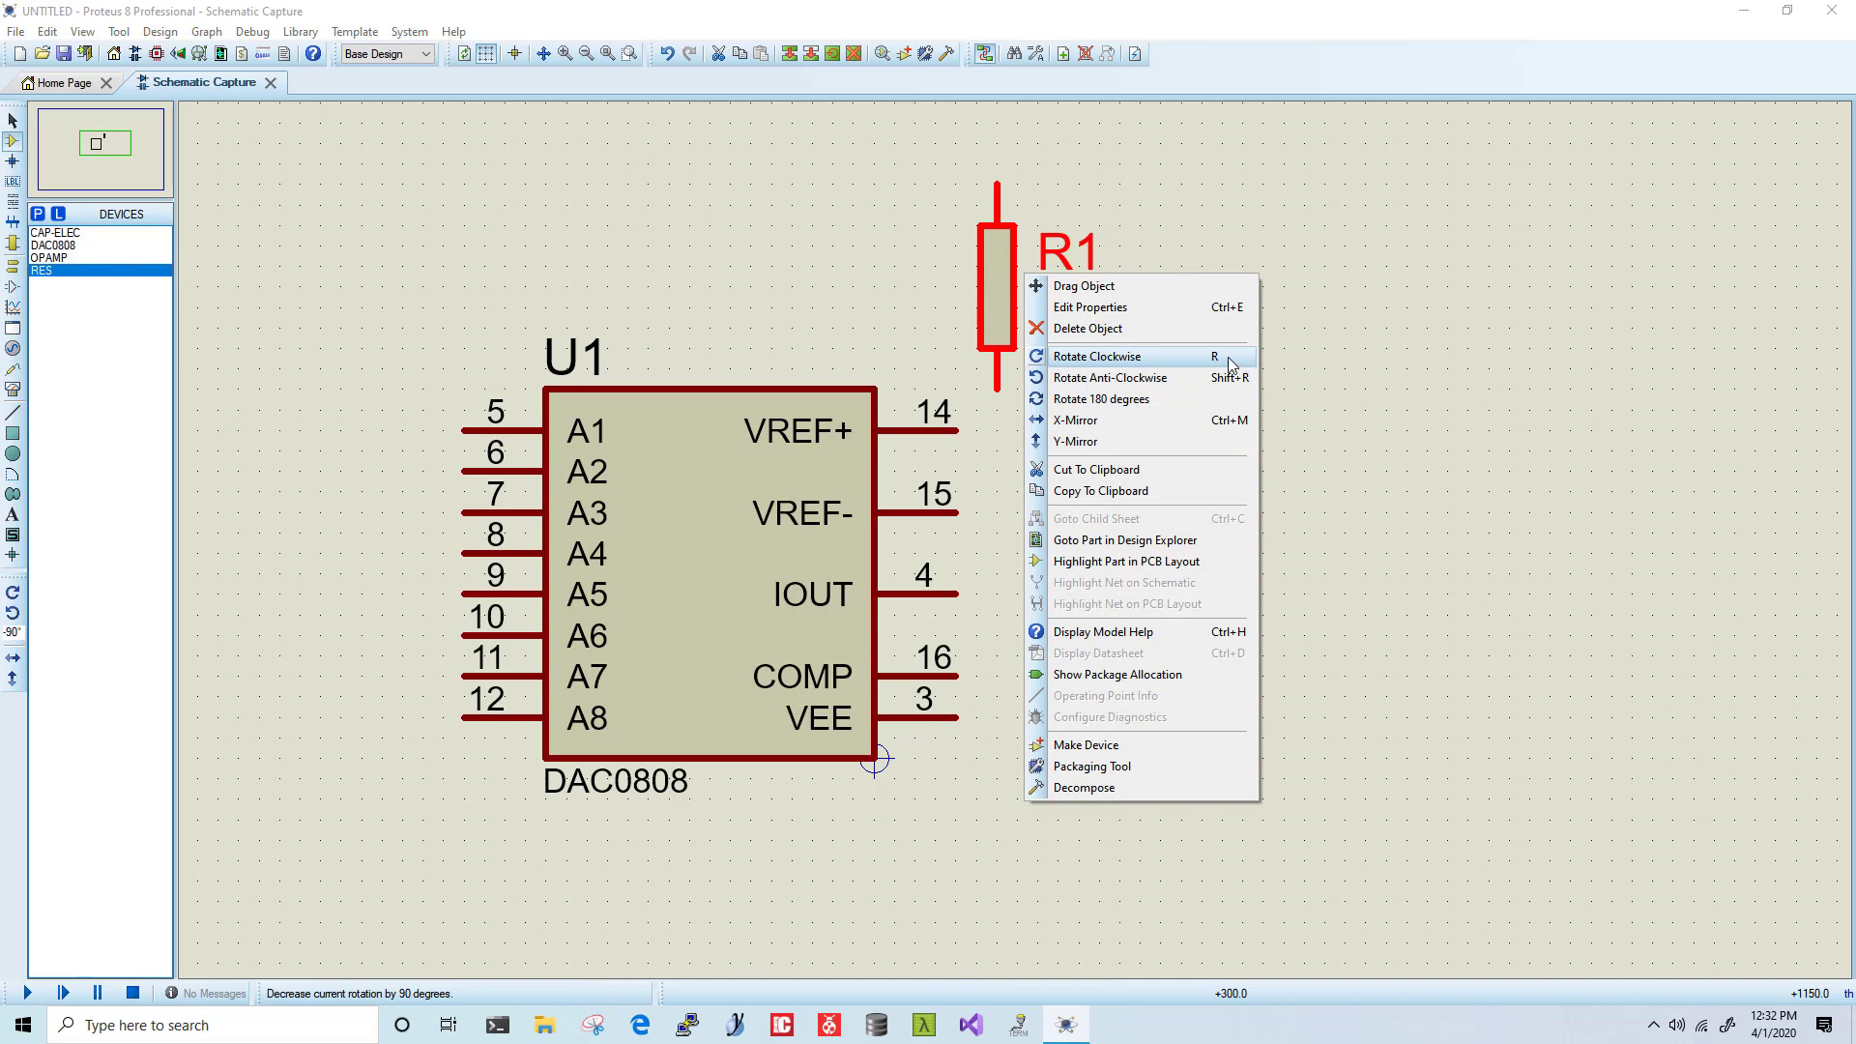
left_click(1385, 383)
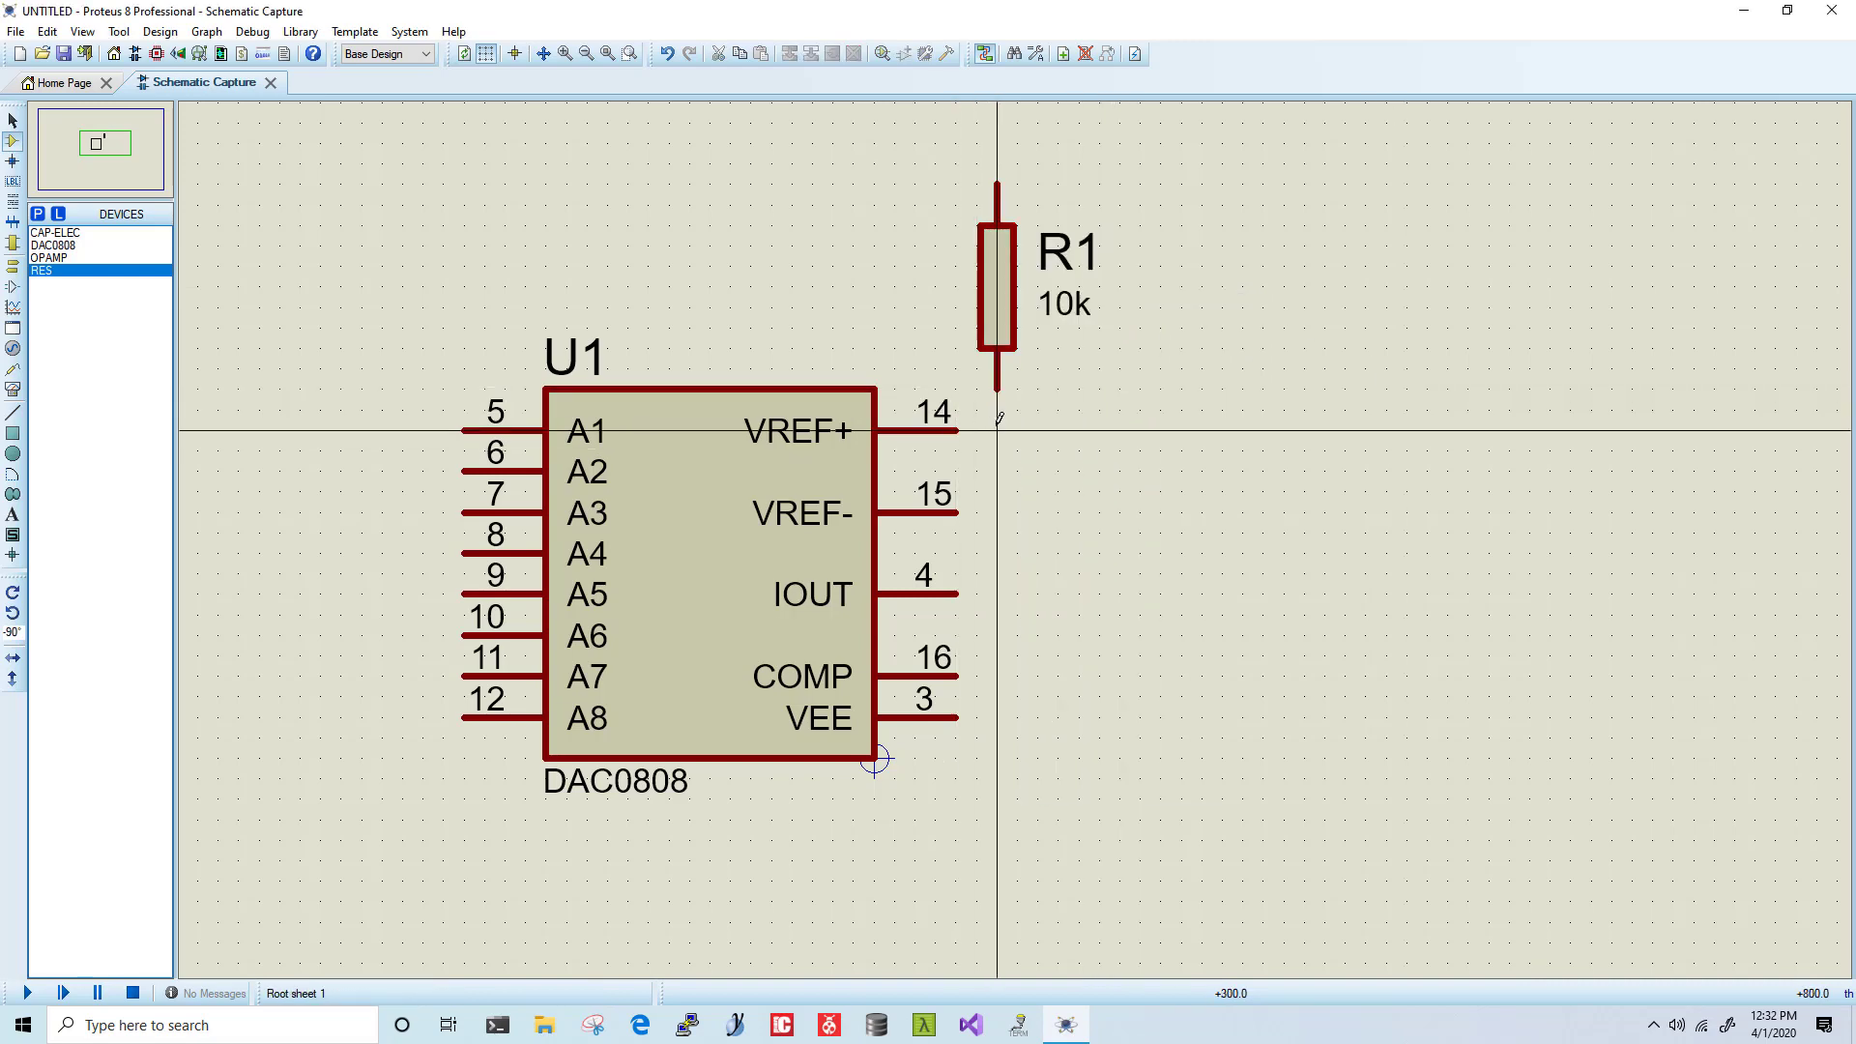
scroll(1073, 413, "up", 2)
scroll(949, 553, "up", 1)
Step: Wire VREF+ pin 14 to R1's lower pin, redrawing it with Wire Autorouter toggled
left_click(946, 540)
left_click(1085, 399)
scroll(1073, 435, "down", 2)
scroll(1067, 522, "up", 2)
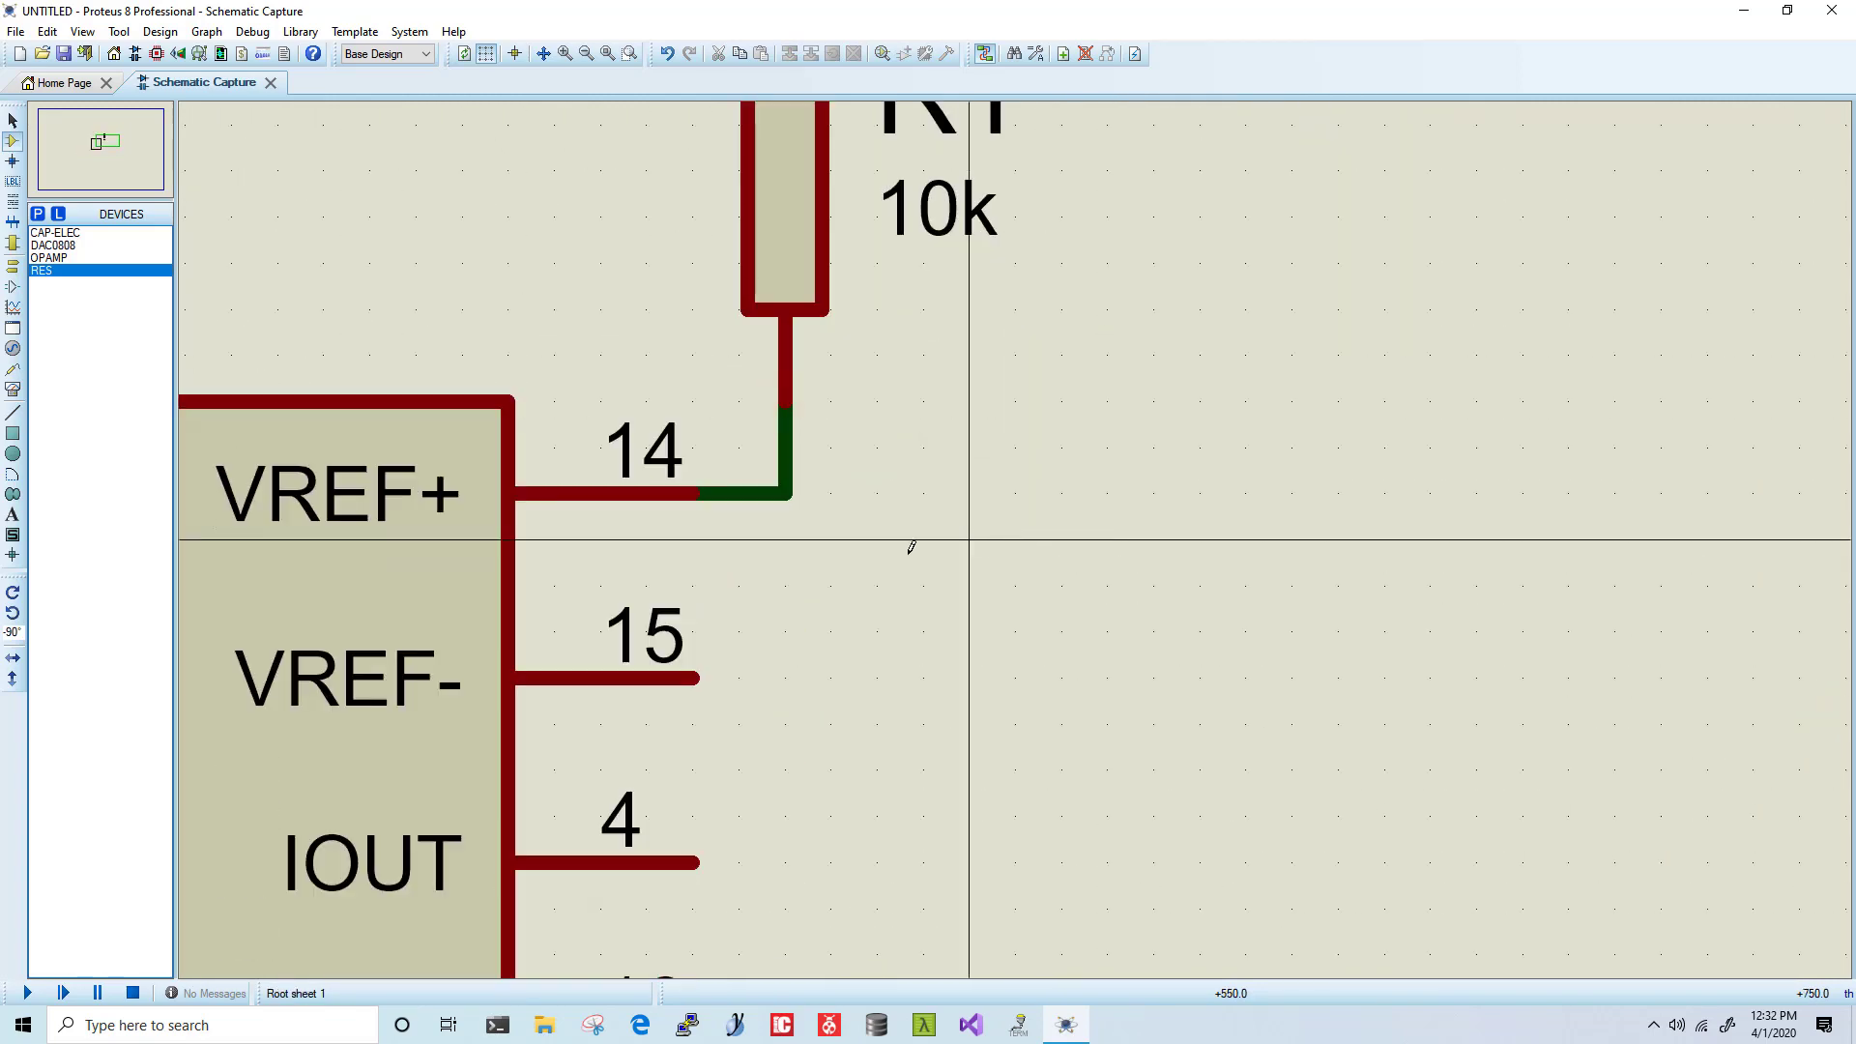
right_click(706, 490)
right_click(705, 490)
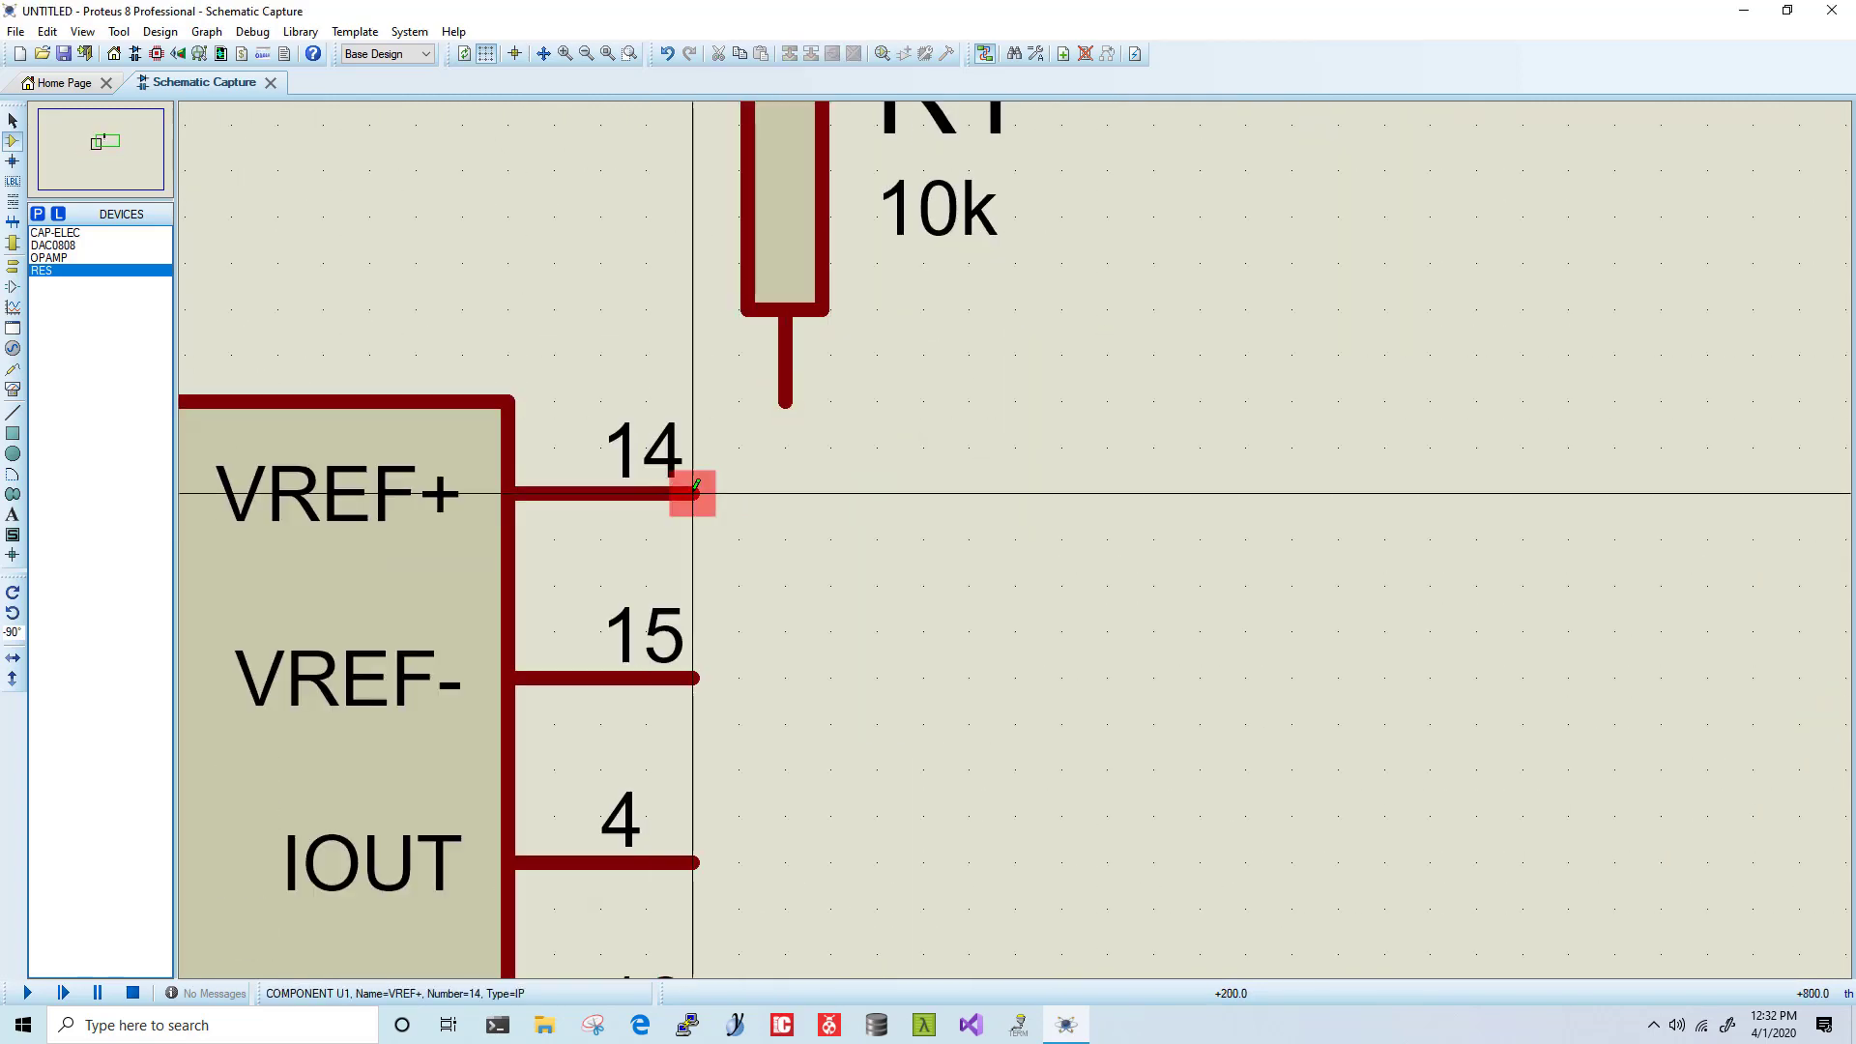
left_click(694, 491)
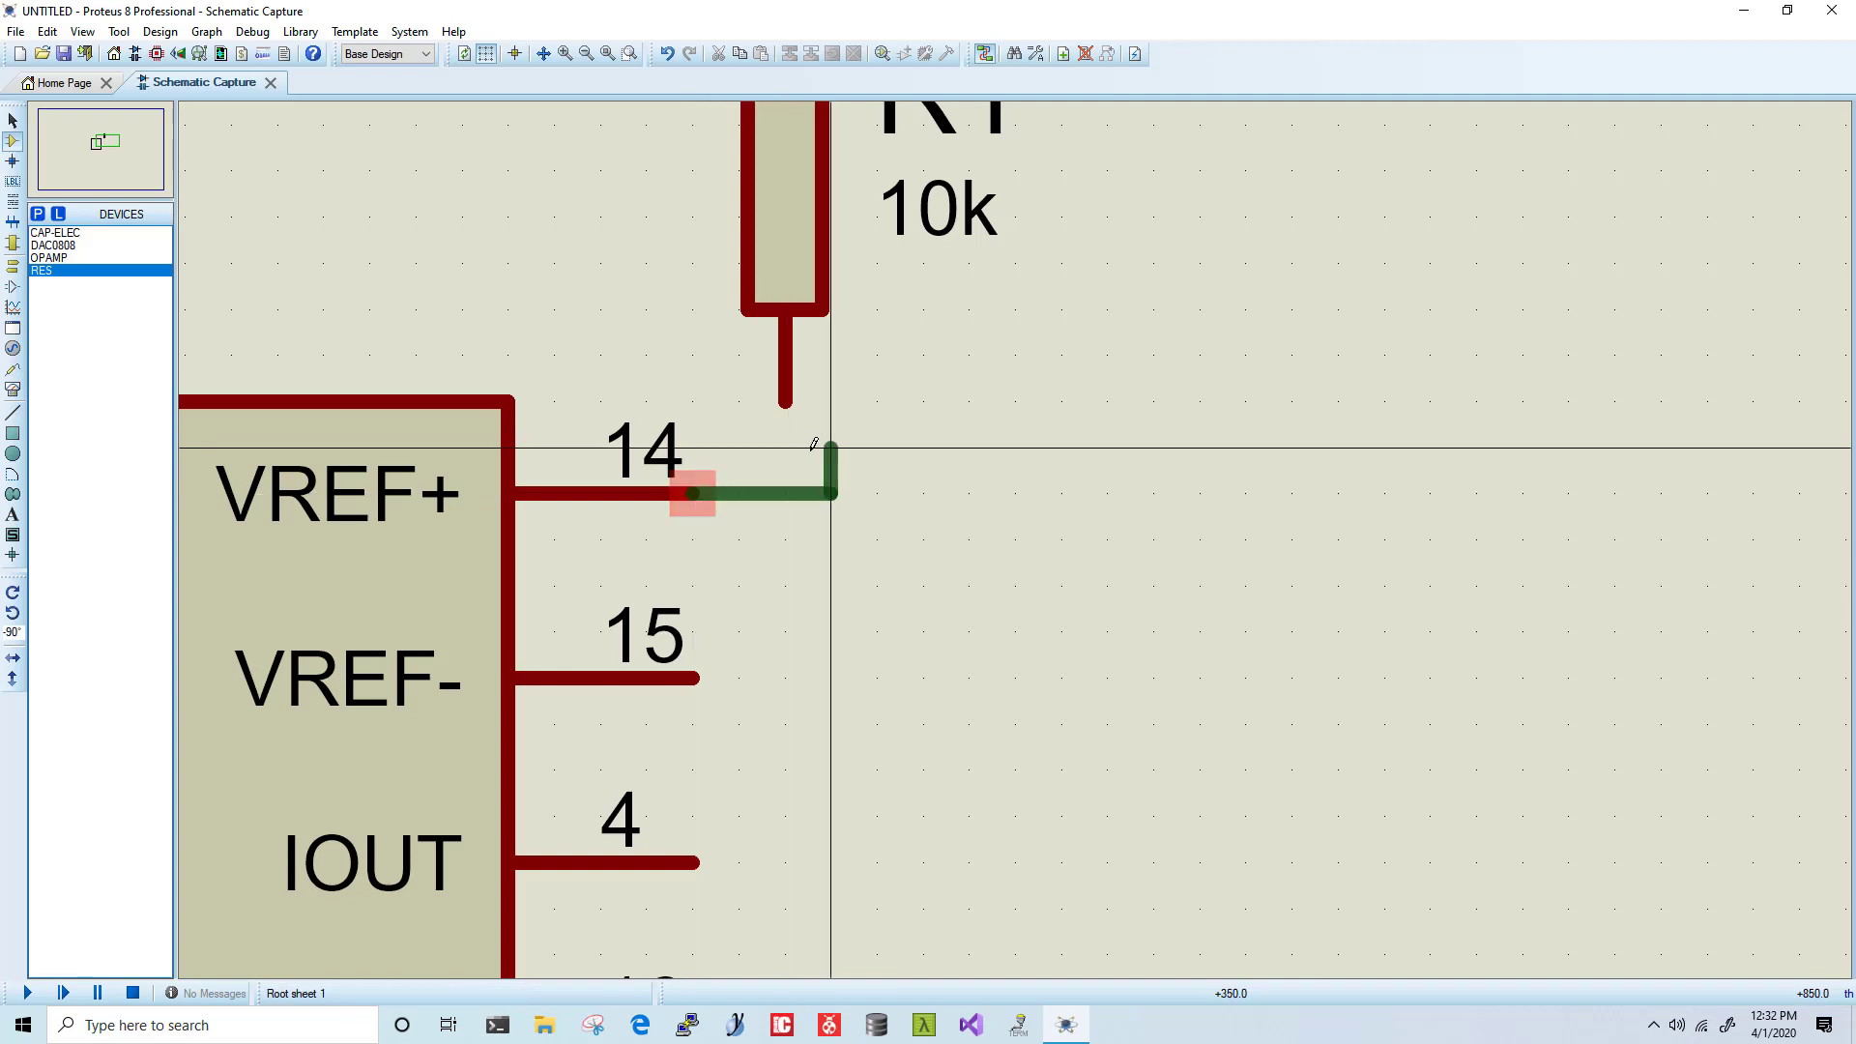
left_click(788, 398)
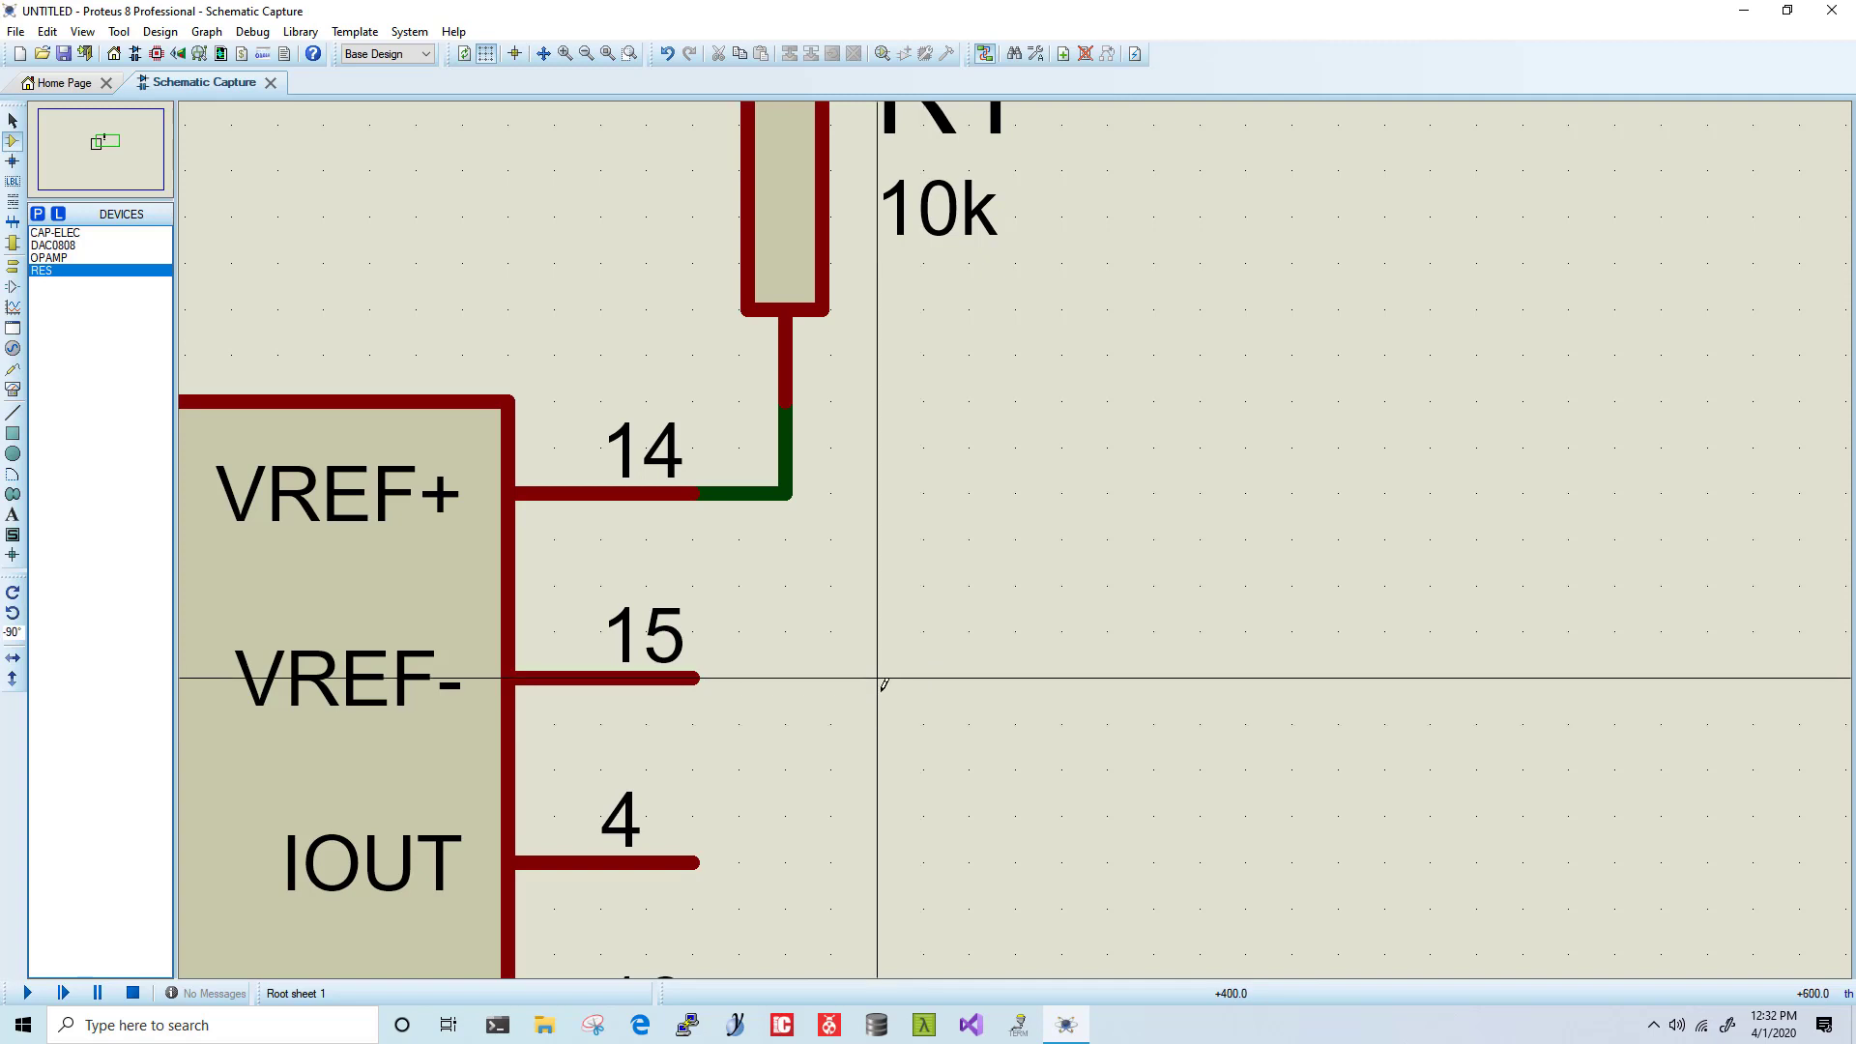
right_click(785, 494)
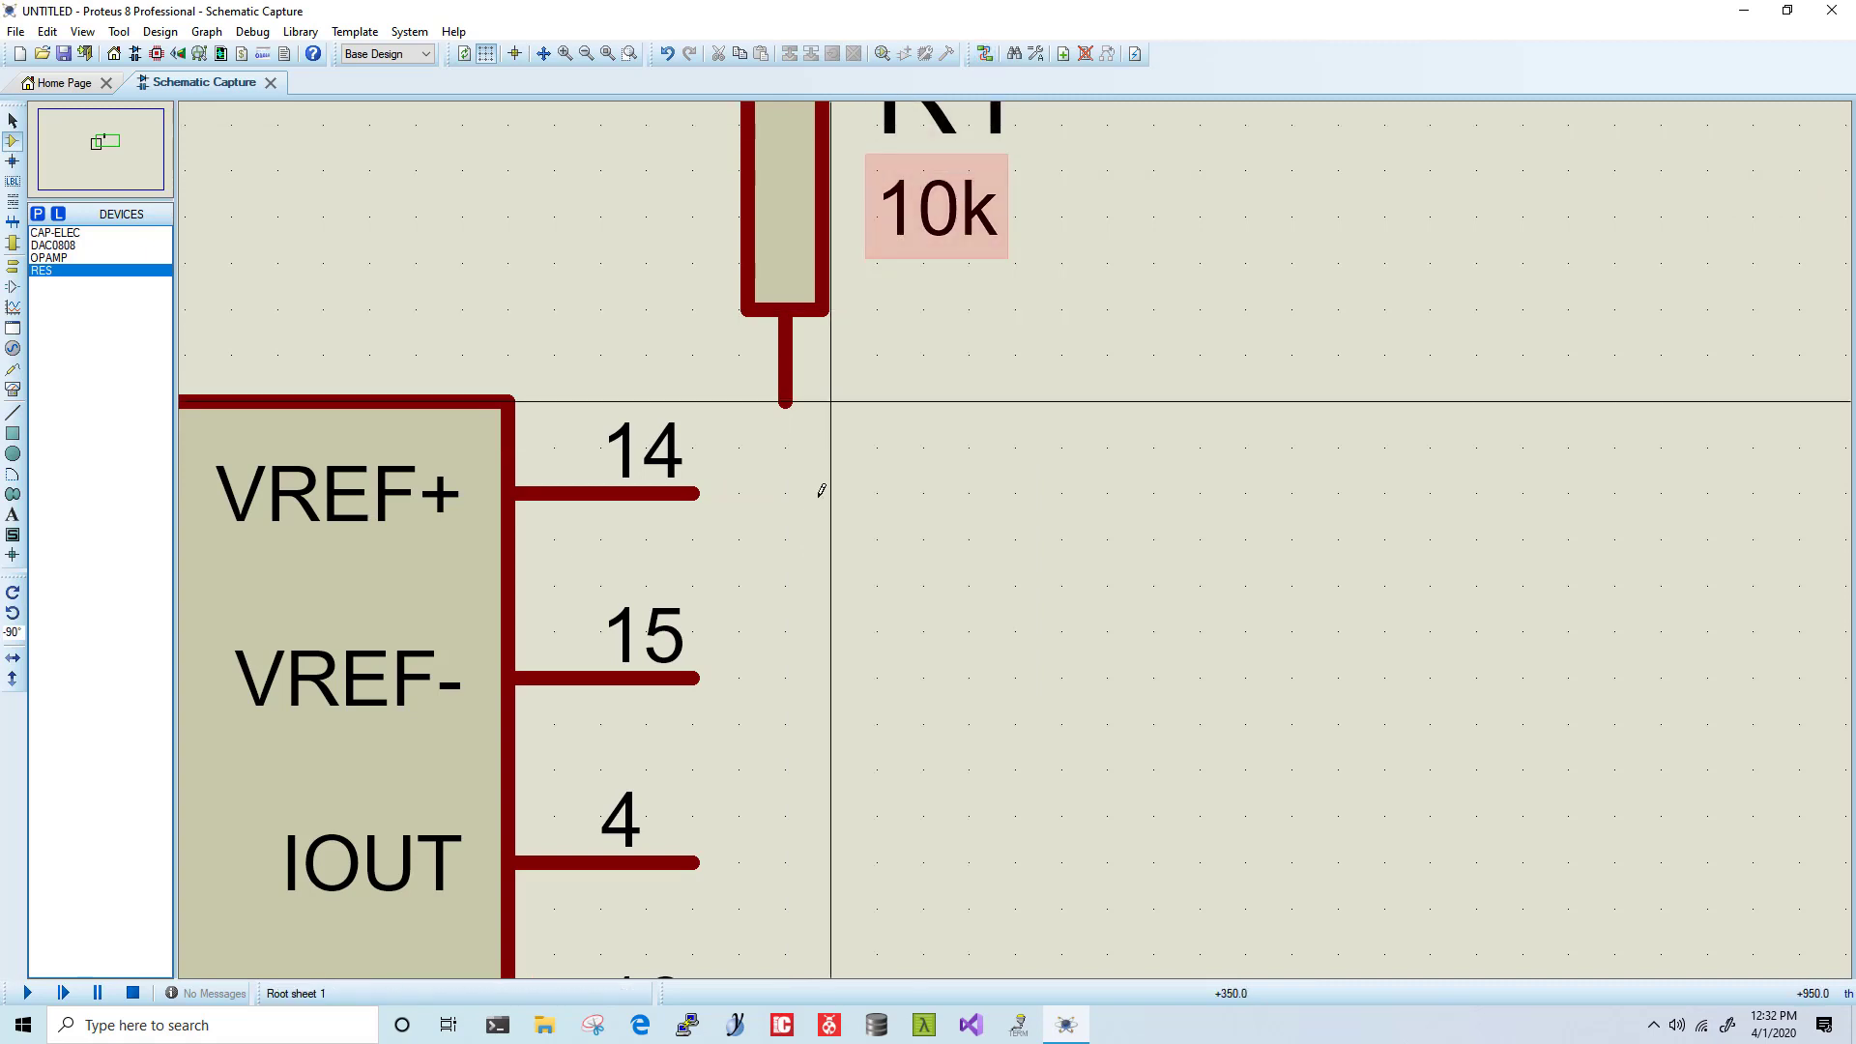
left_click(697, 495)
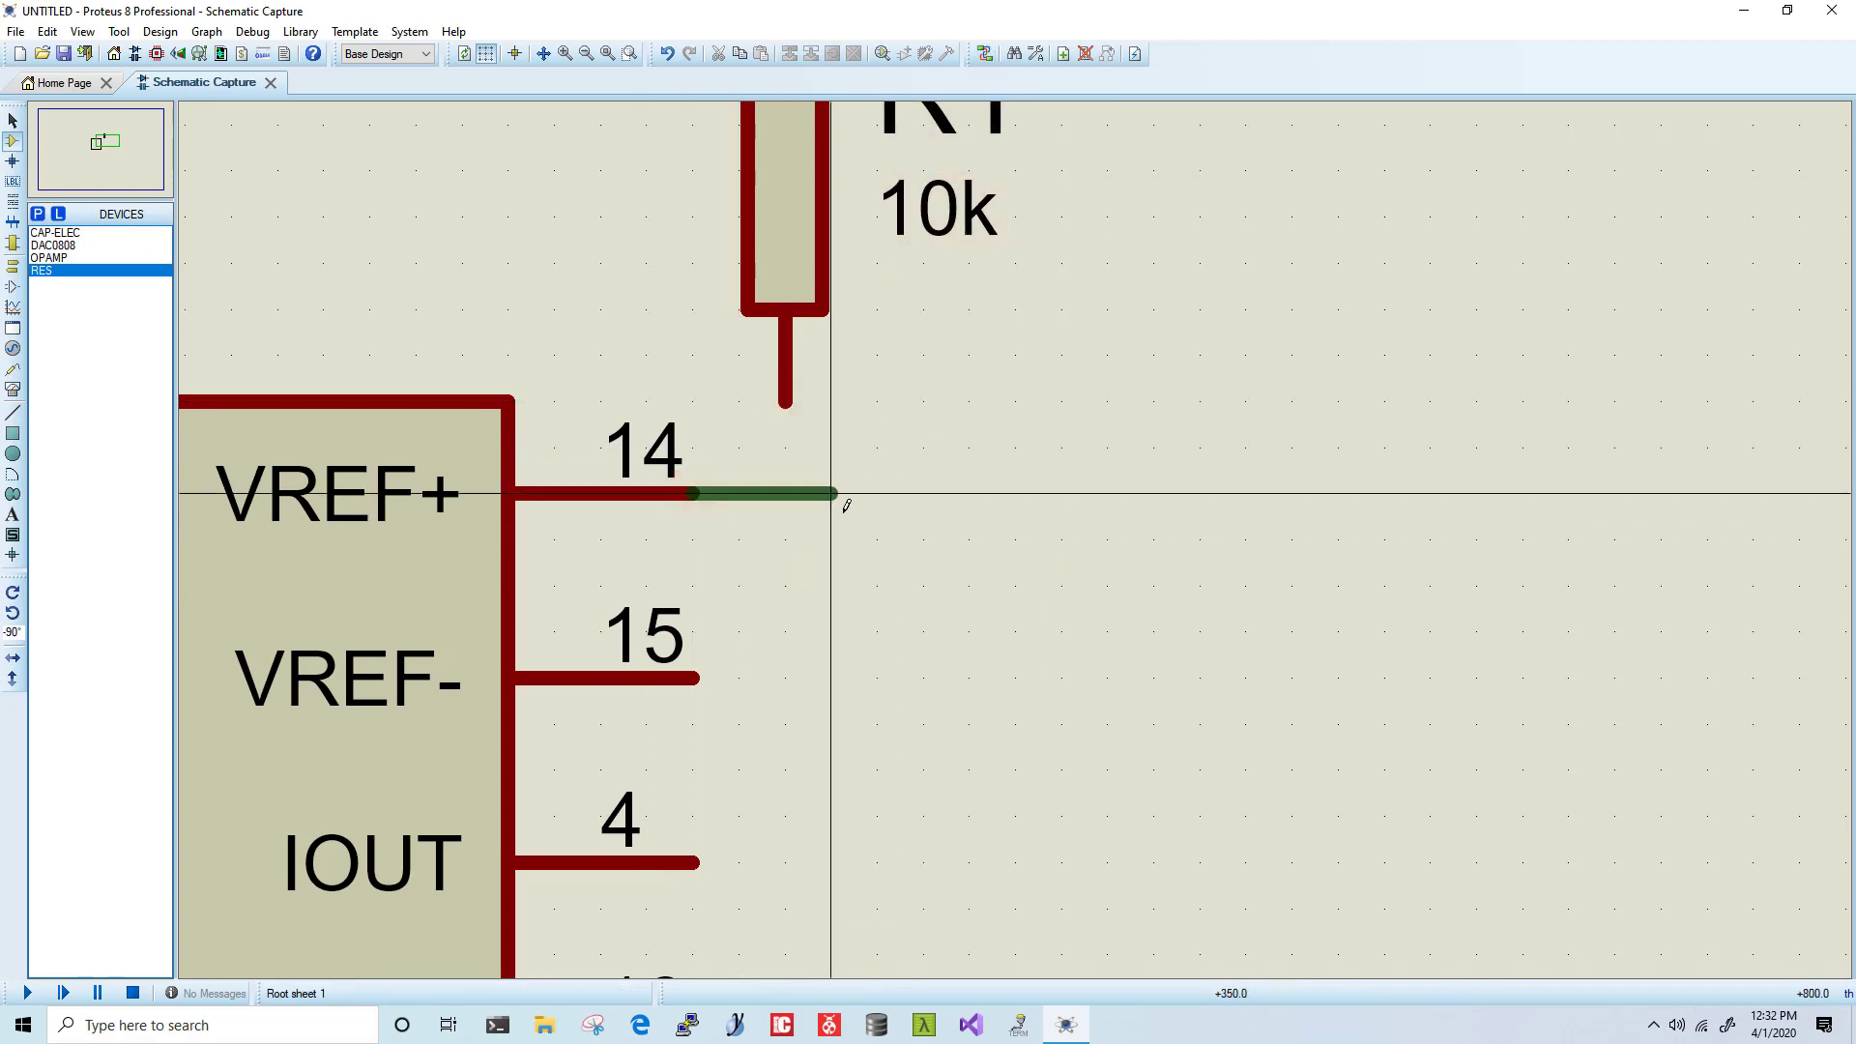
right_click(878, 497)
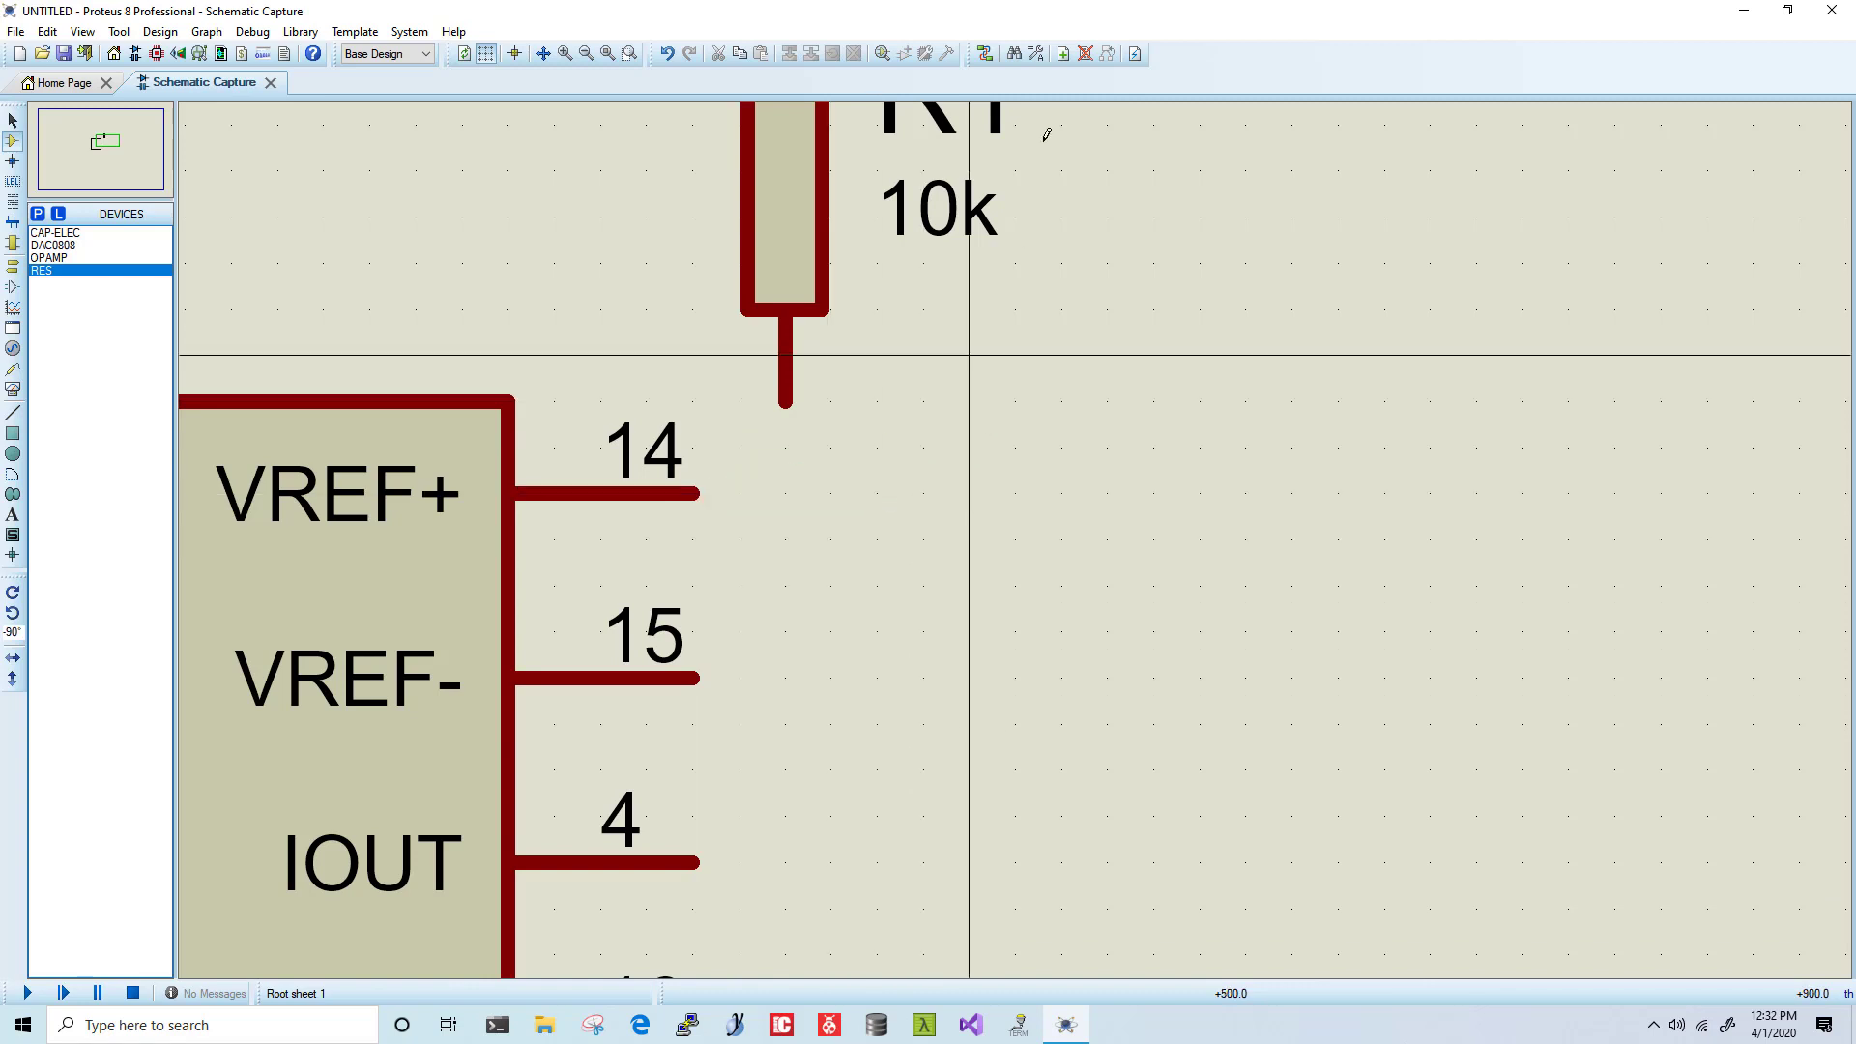
left_click(987, 59)
left_click(692, 492)
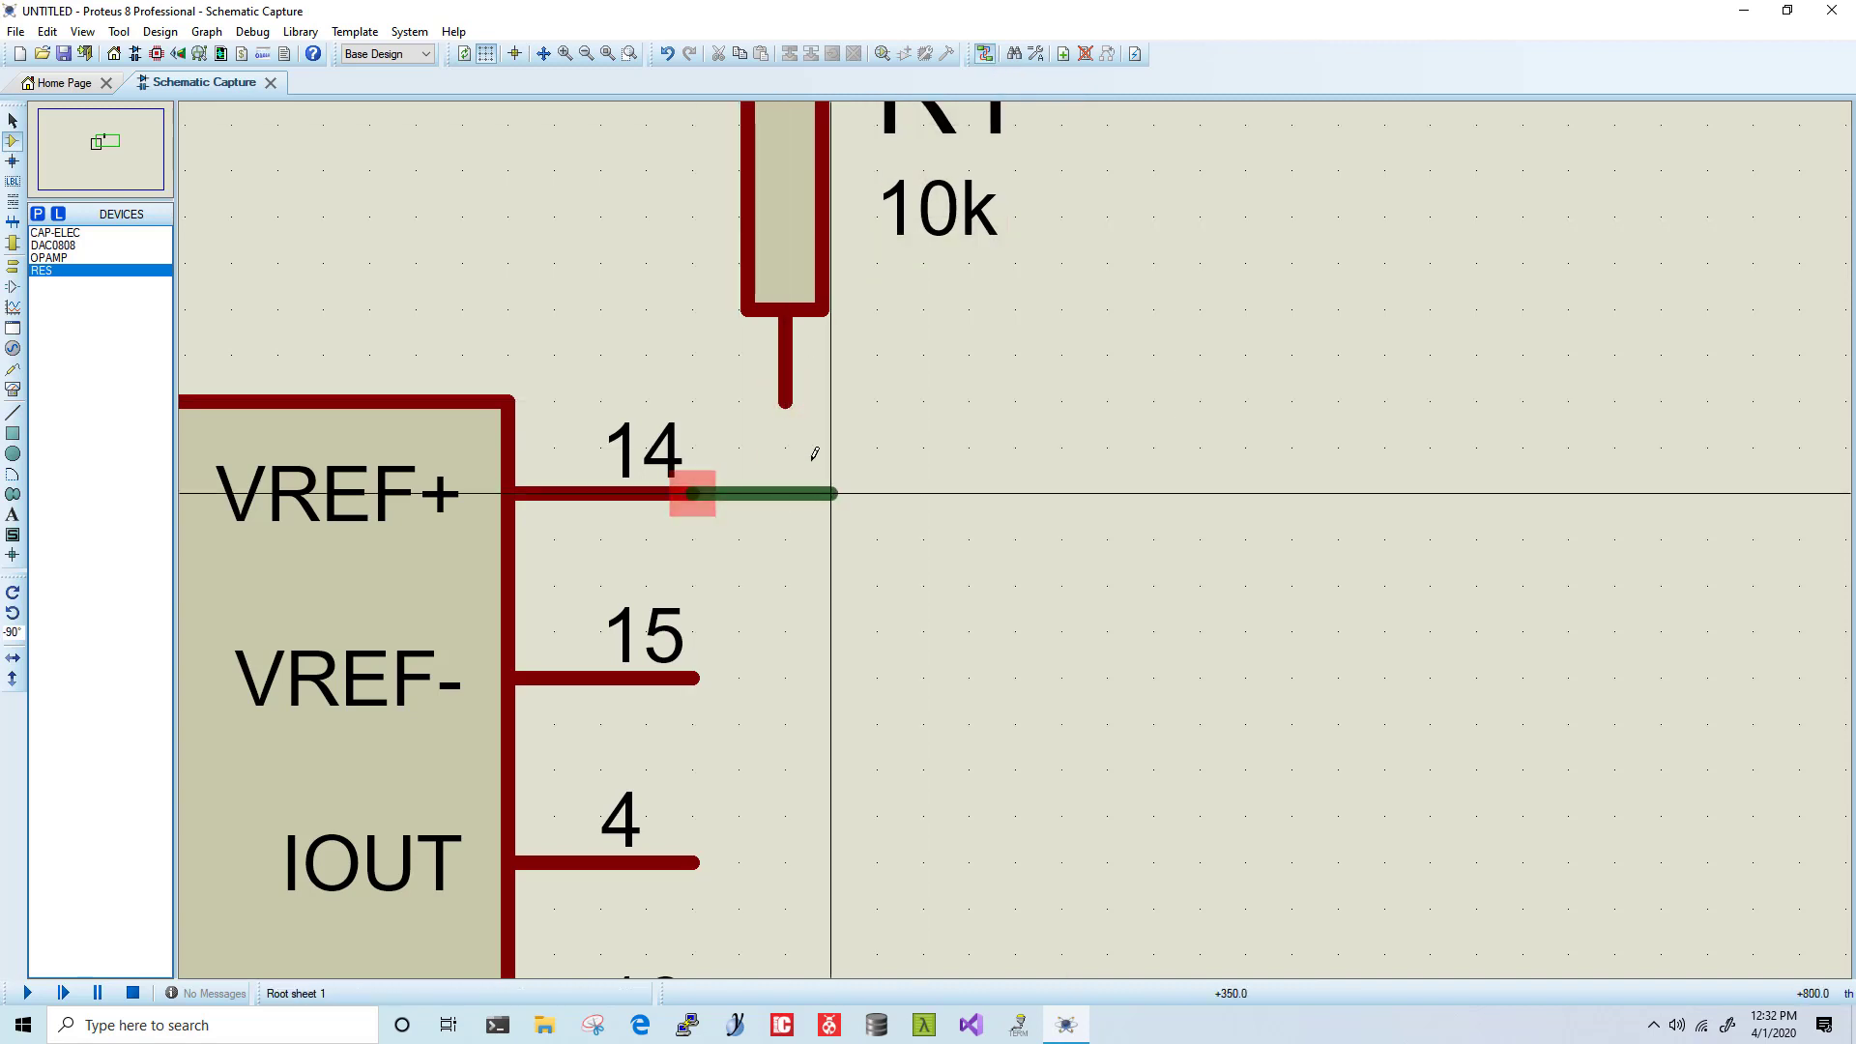
left_click(803, 405)
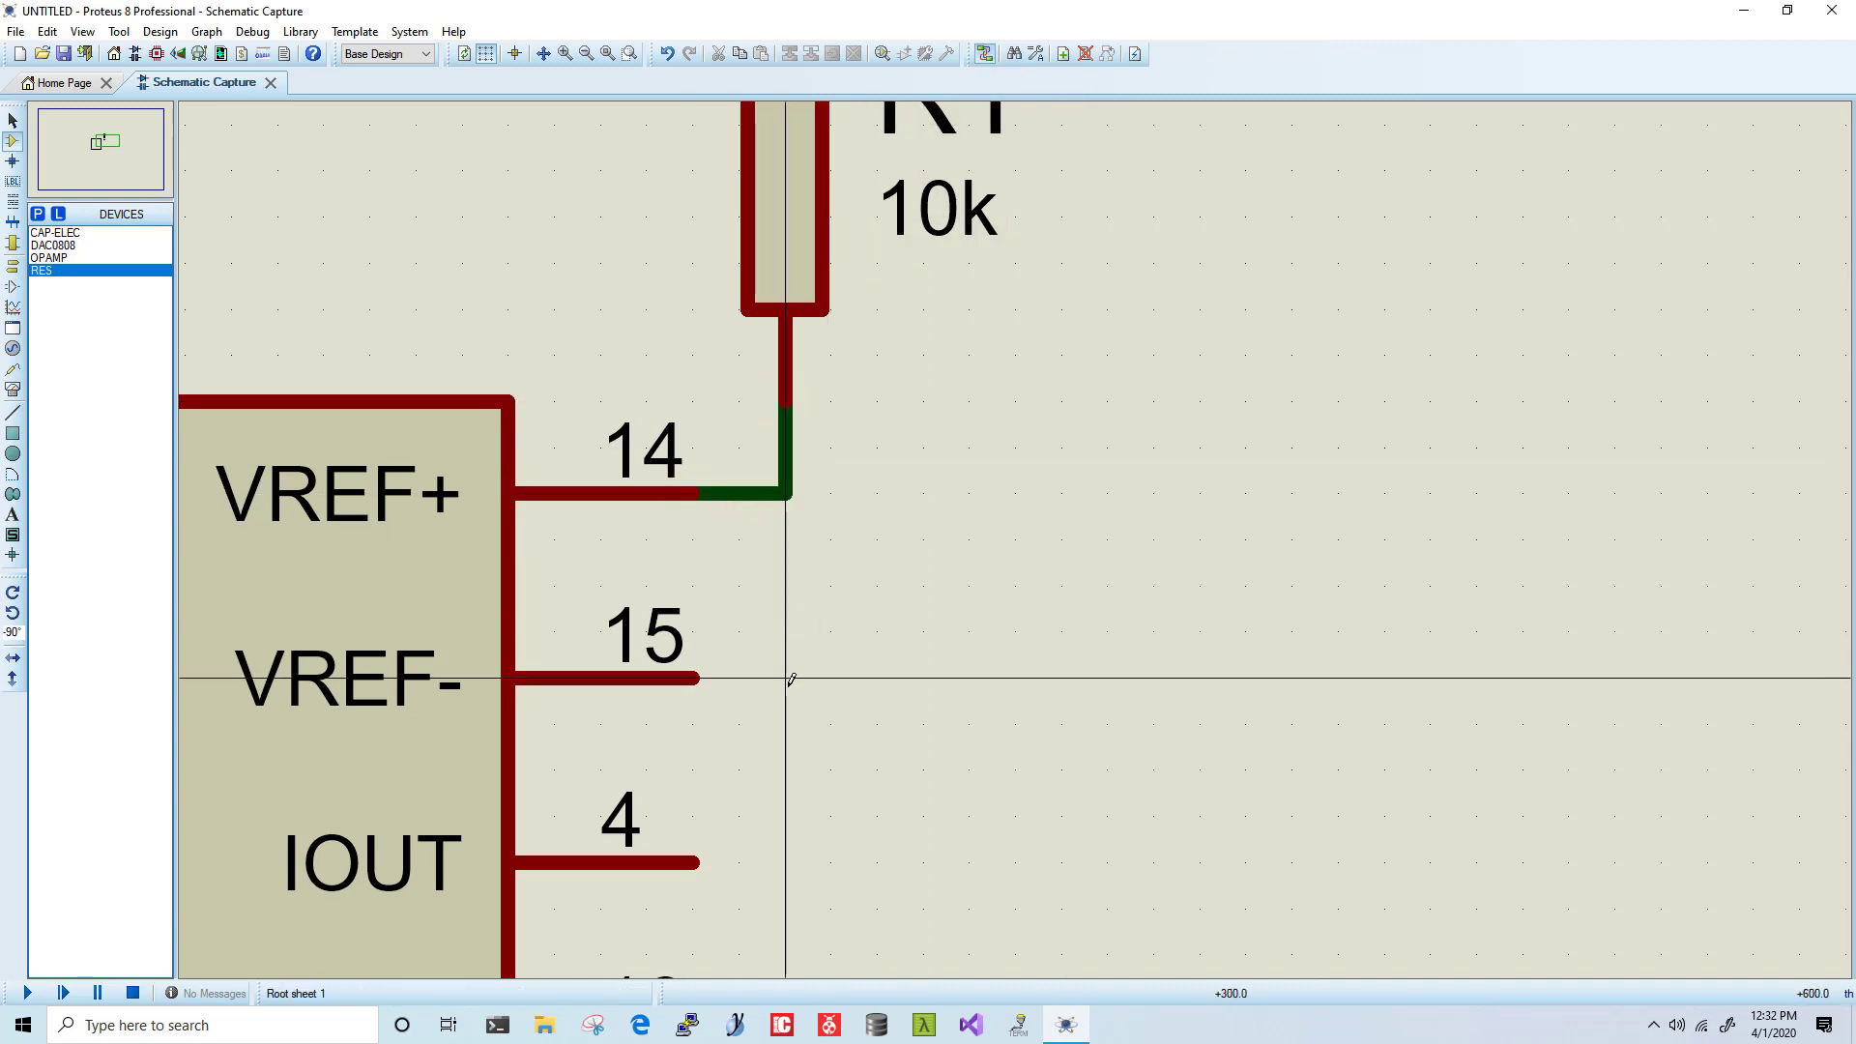
scroll(817, 672, "up", 1)
scroll(1119, 505, "down", 1)
Step: Place a horizontal resistor R2 right of pin 15 and wire VREF− to it
left_click_drag(1211, 464, 999, 619)
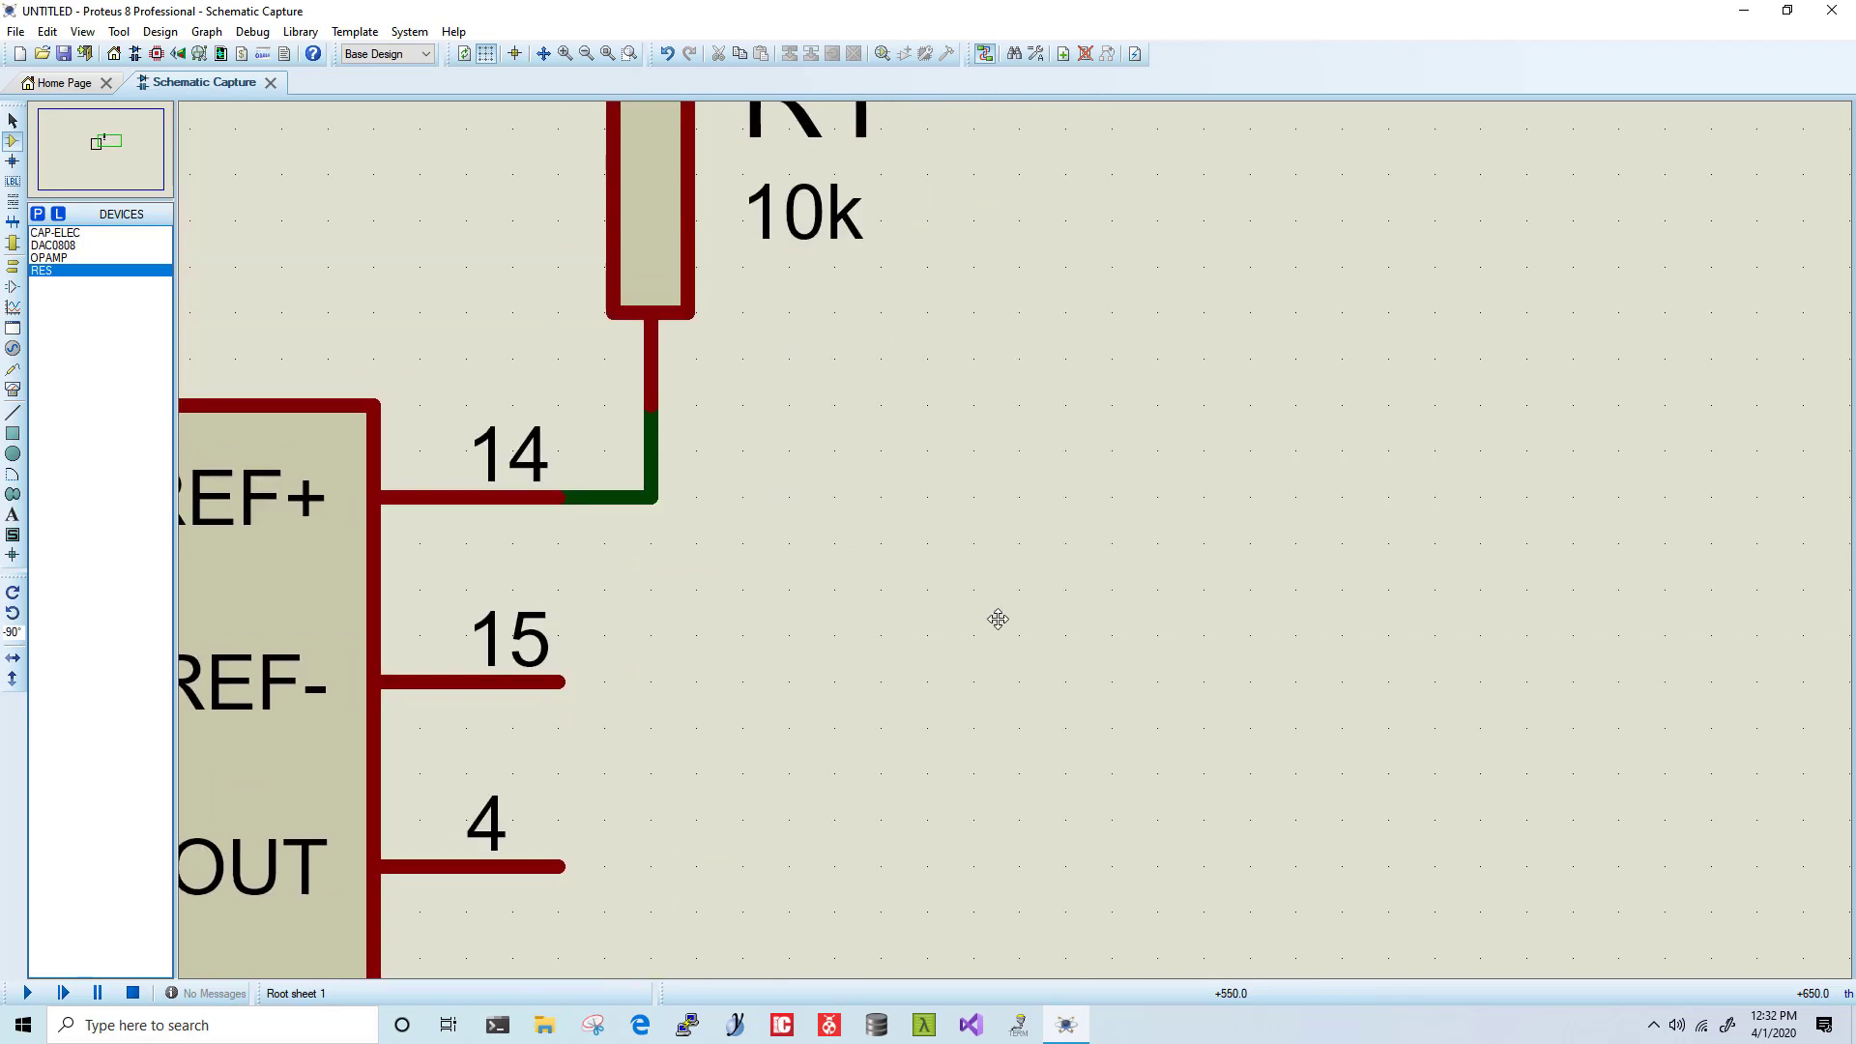
scroll(1073, 617, "down", 1)
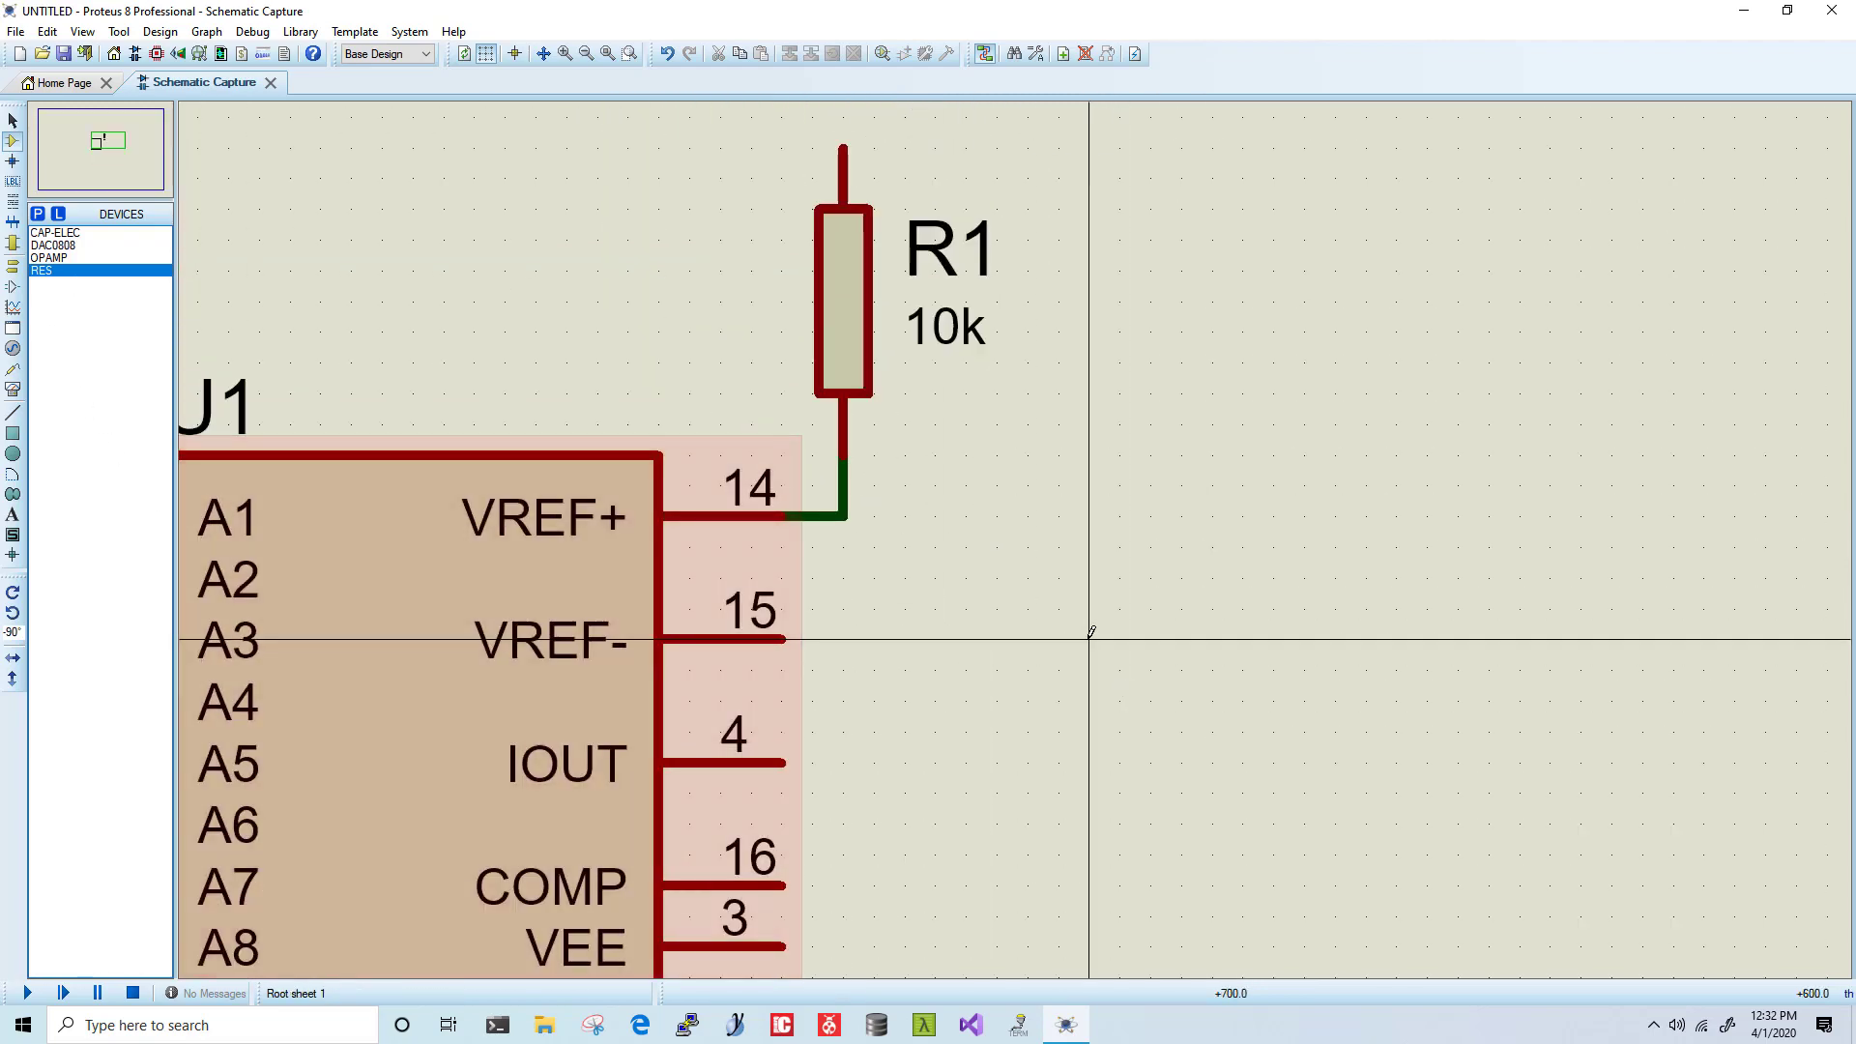
key("KP_Subtract")
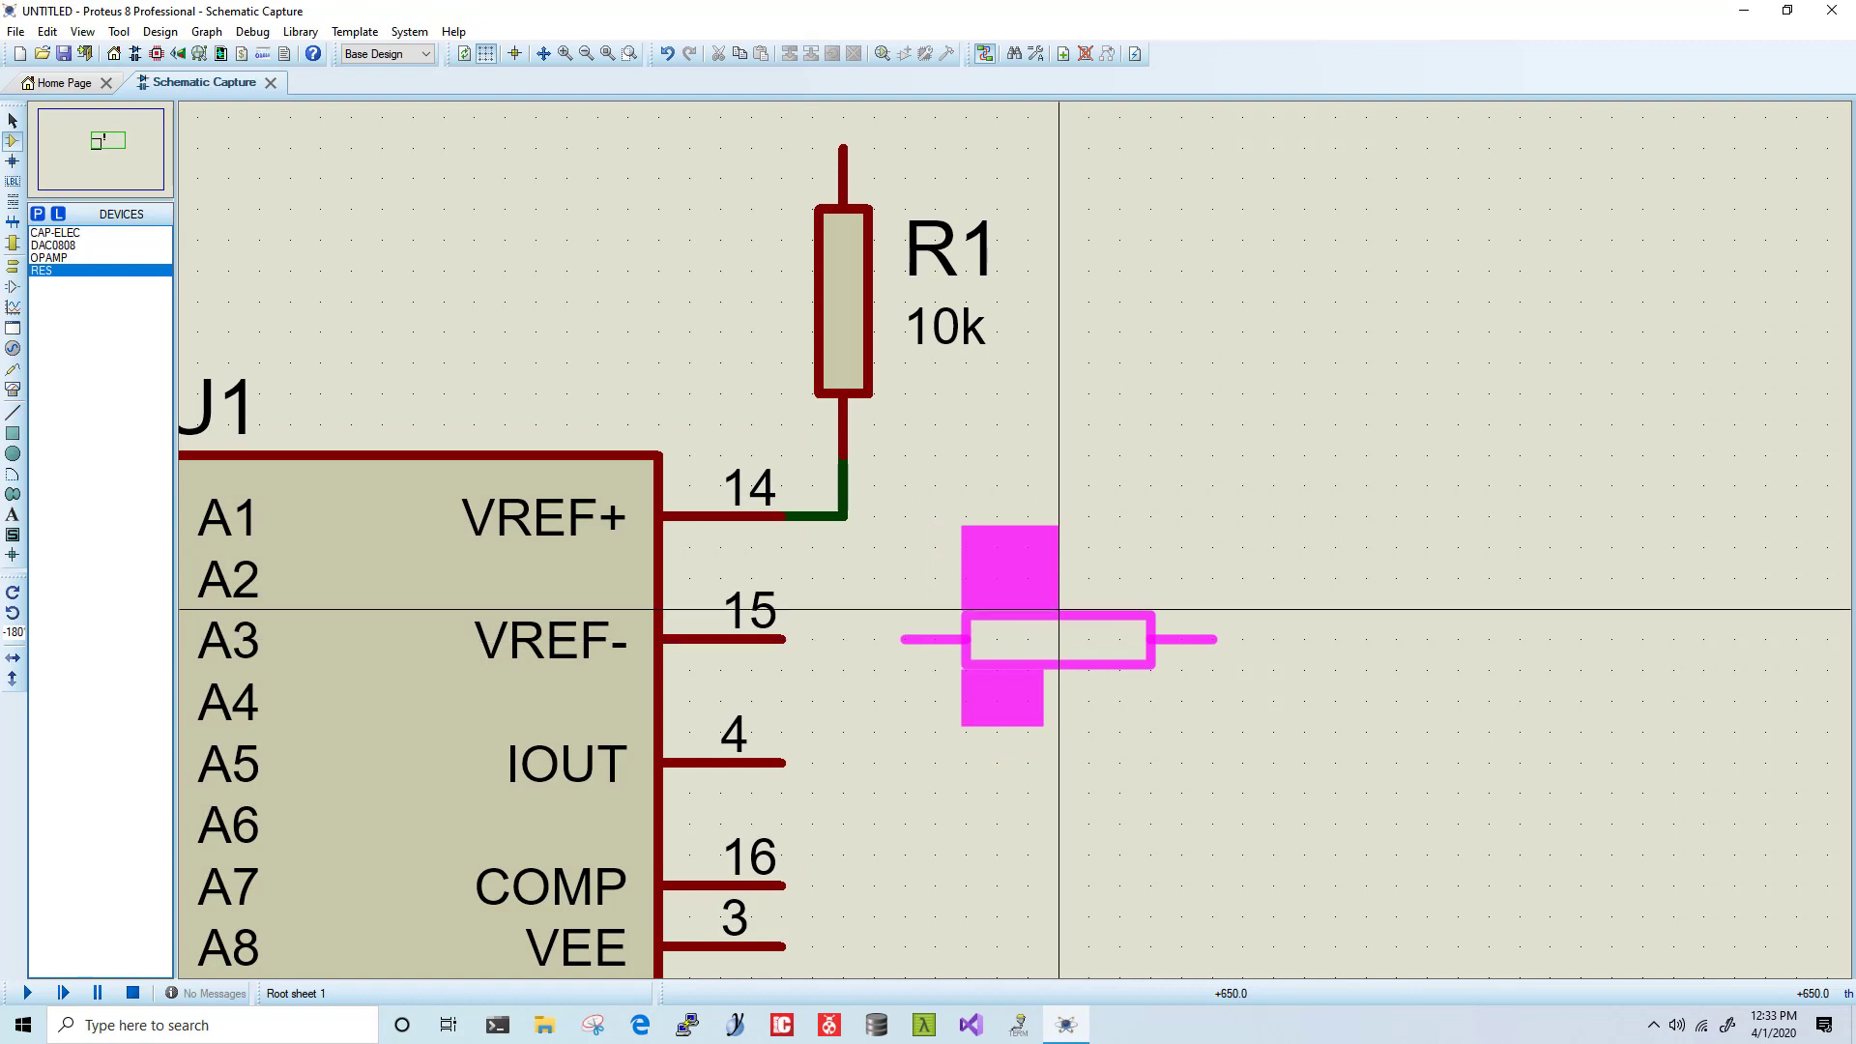
left_click(1146, 634)
scroll(944, 580, "up", 2)
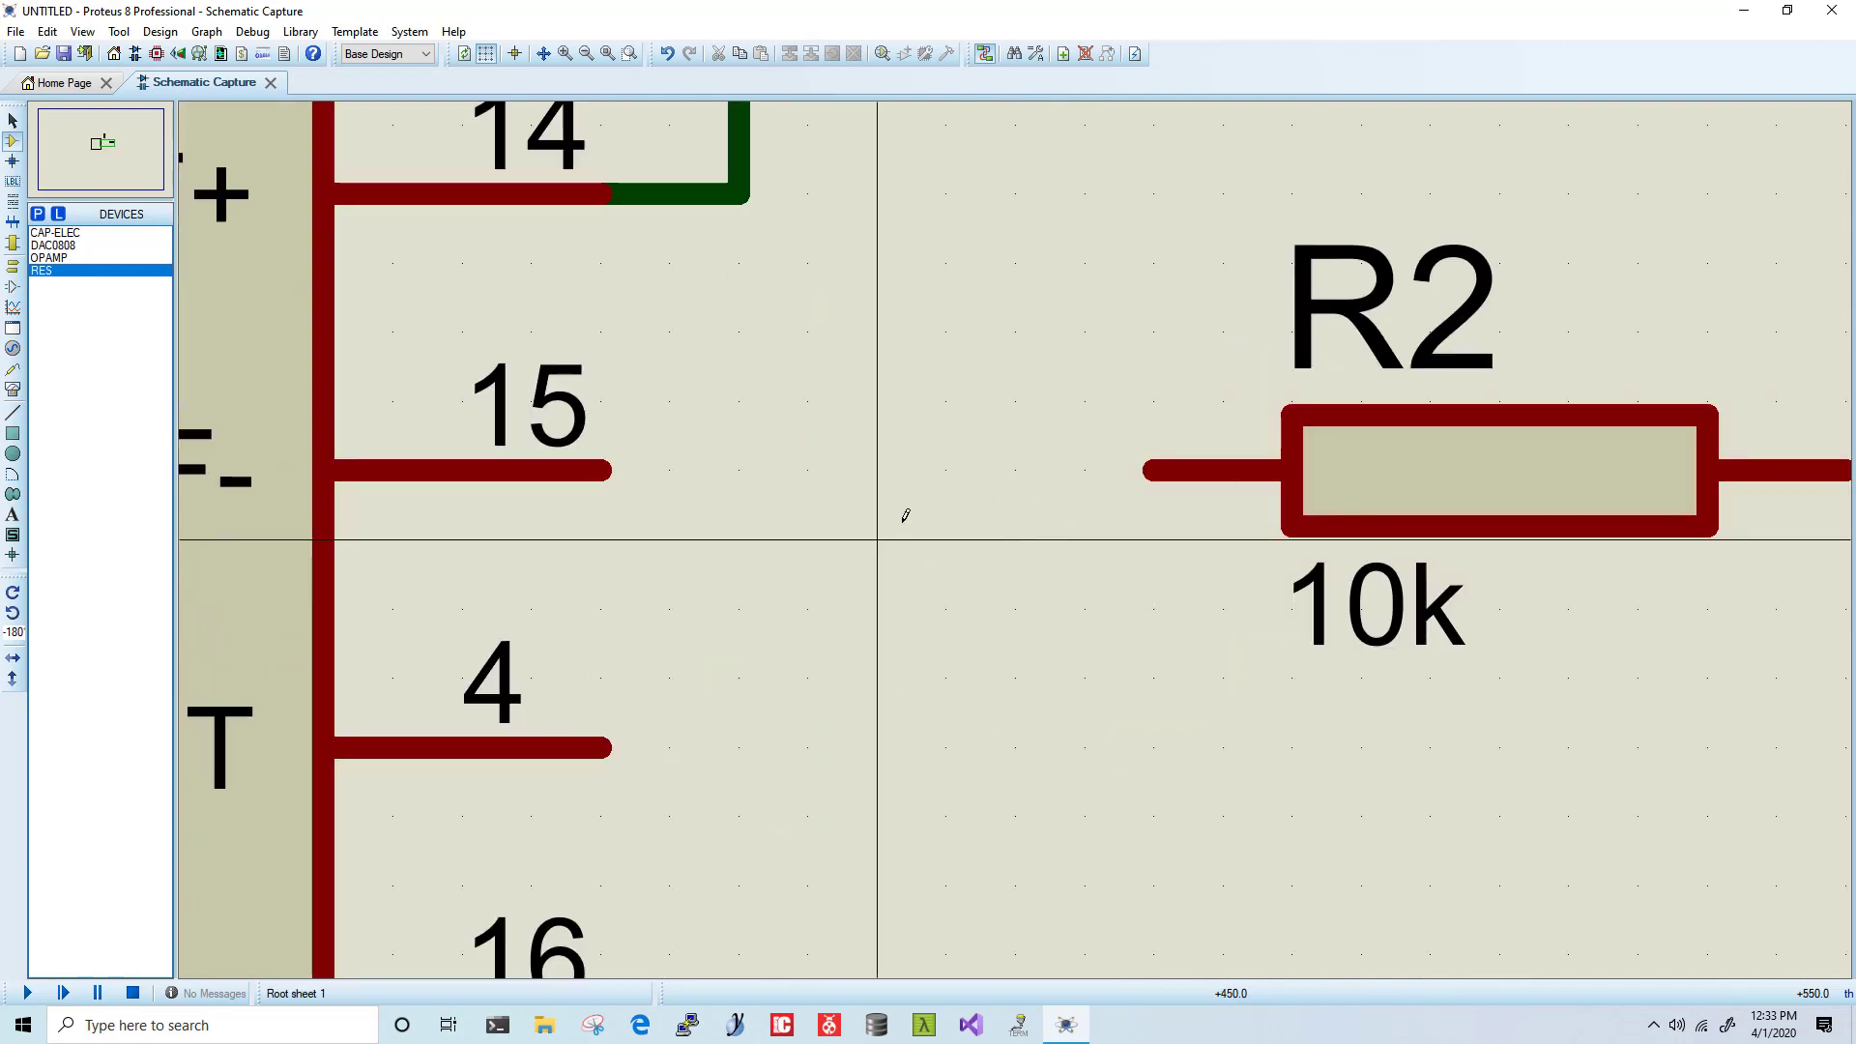
left_click(611, 470)
left_click(1146, 470)
scroll(1045, 552, "down", 2)
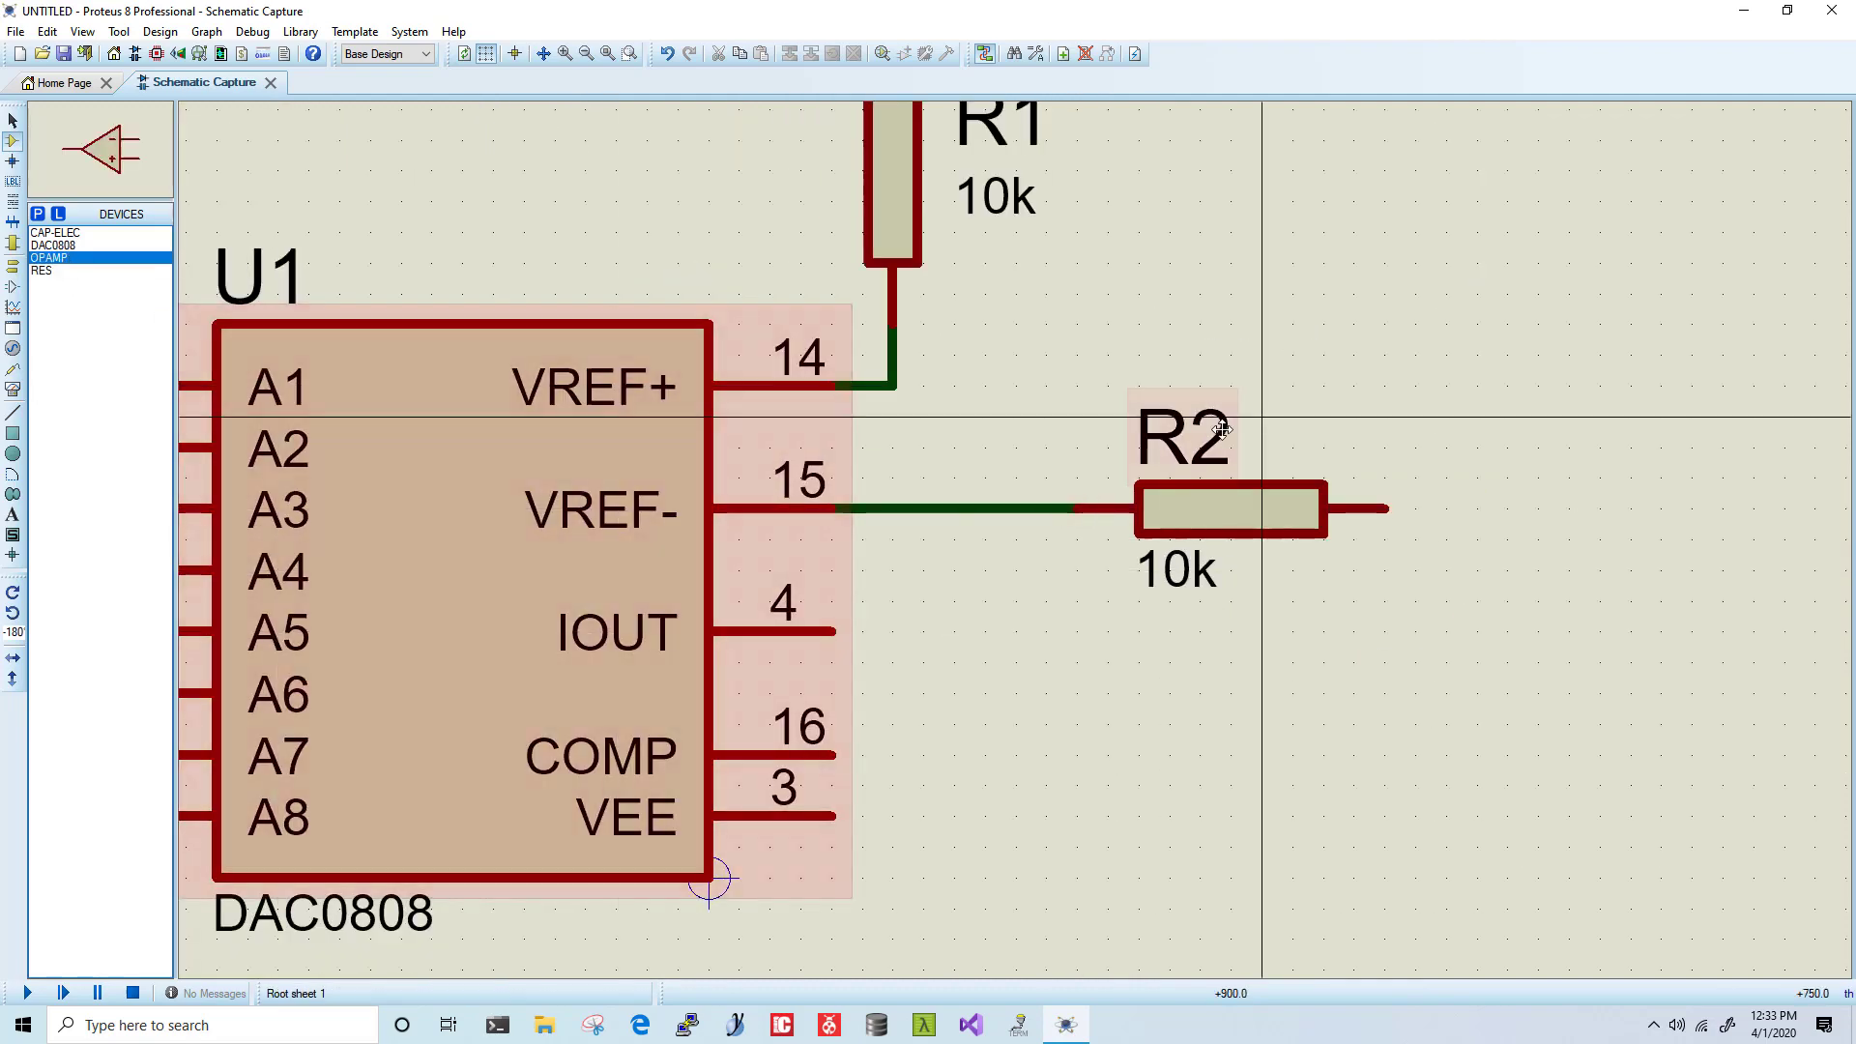
Step: Place op-amp U2 to the right of resistor R2
left_click_drag(1262, 420, 809, 310)
left_click(1215, 527)
key("KP_Subtract")
key("KP_Subtract")
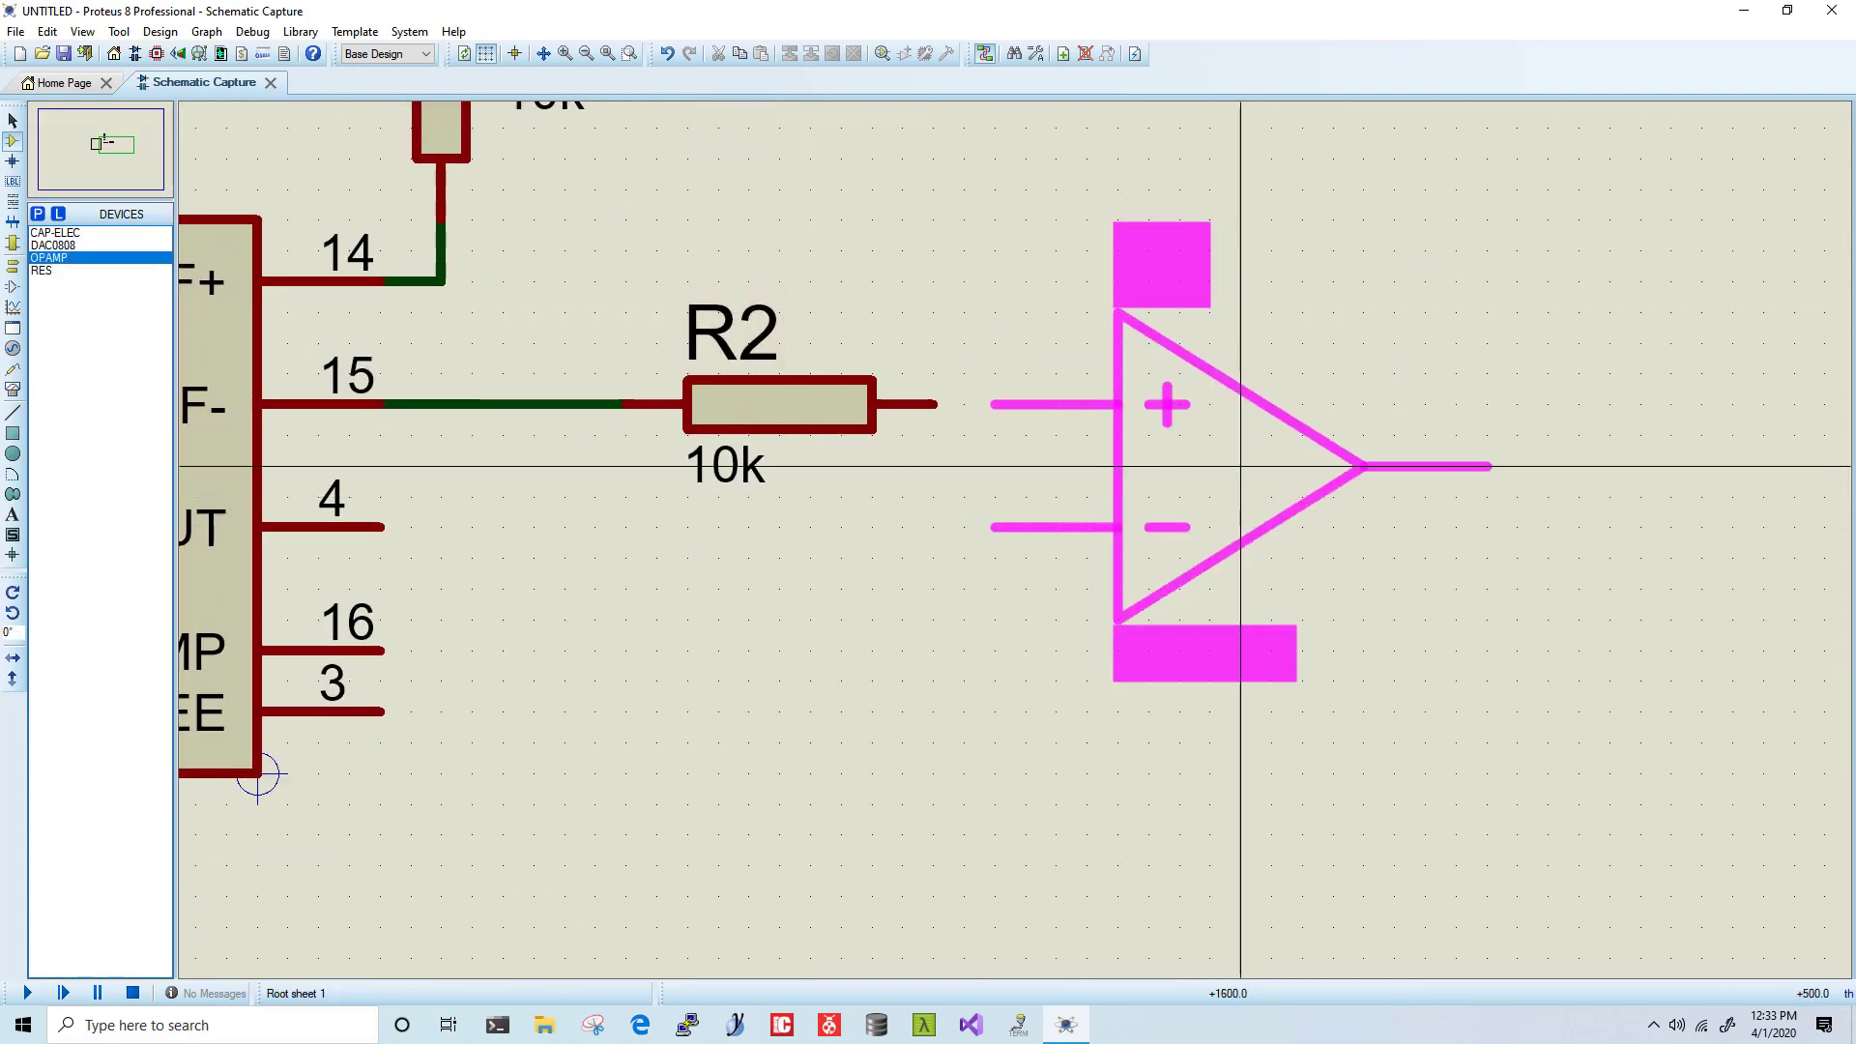
left_click(1330, 468)
Step: Wire R2 to U2's + input and DAC pin 4 to its − input; discard the extra op-amp
left_click(1085, 405)
left_click(932, 405)
left_click(382, 526)
left_click(1087, 526)
scroll(1049, 546, "down", 2)
scroll(1430, 675, "down", 1)
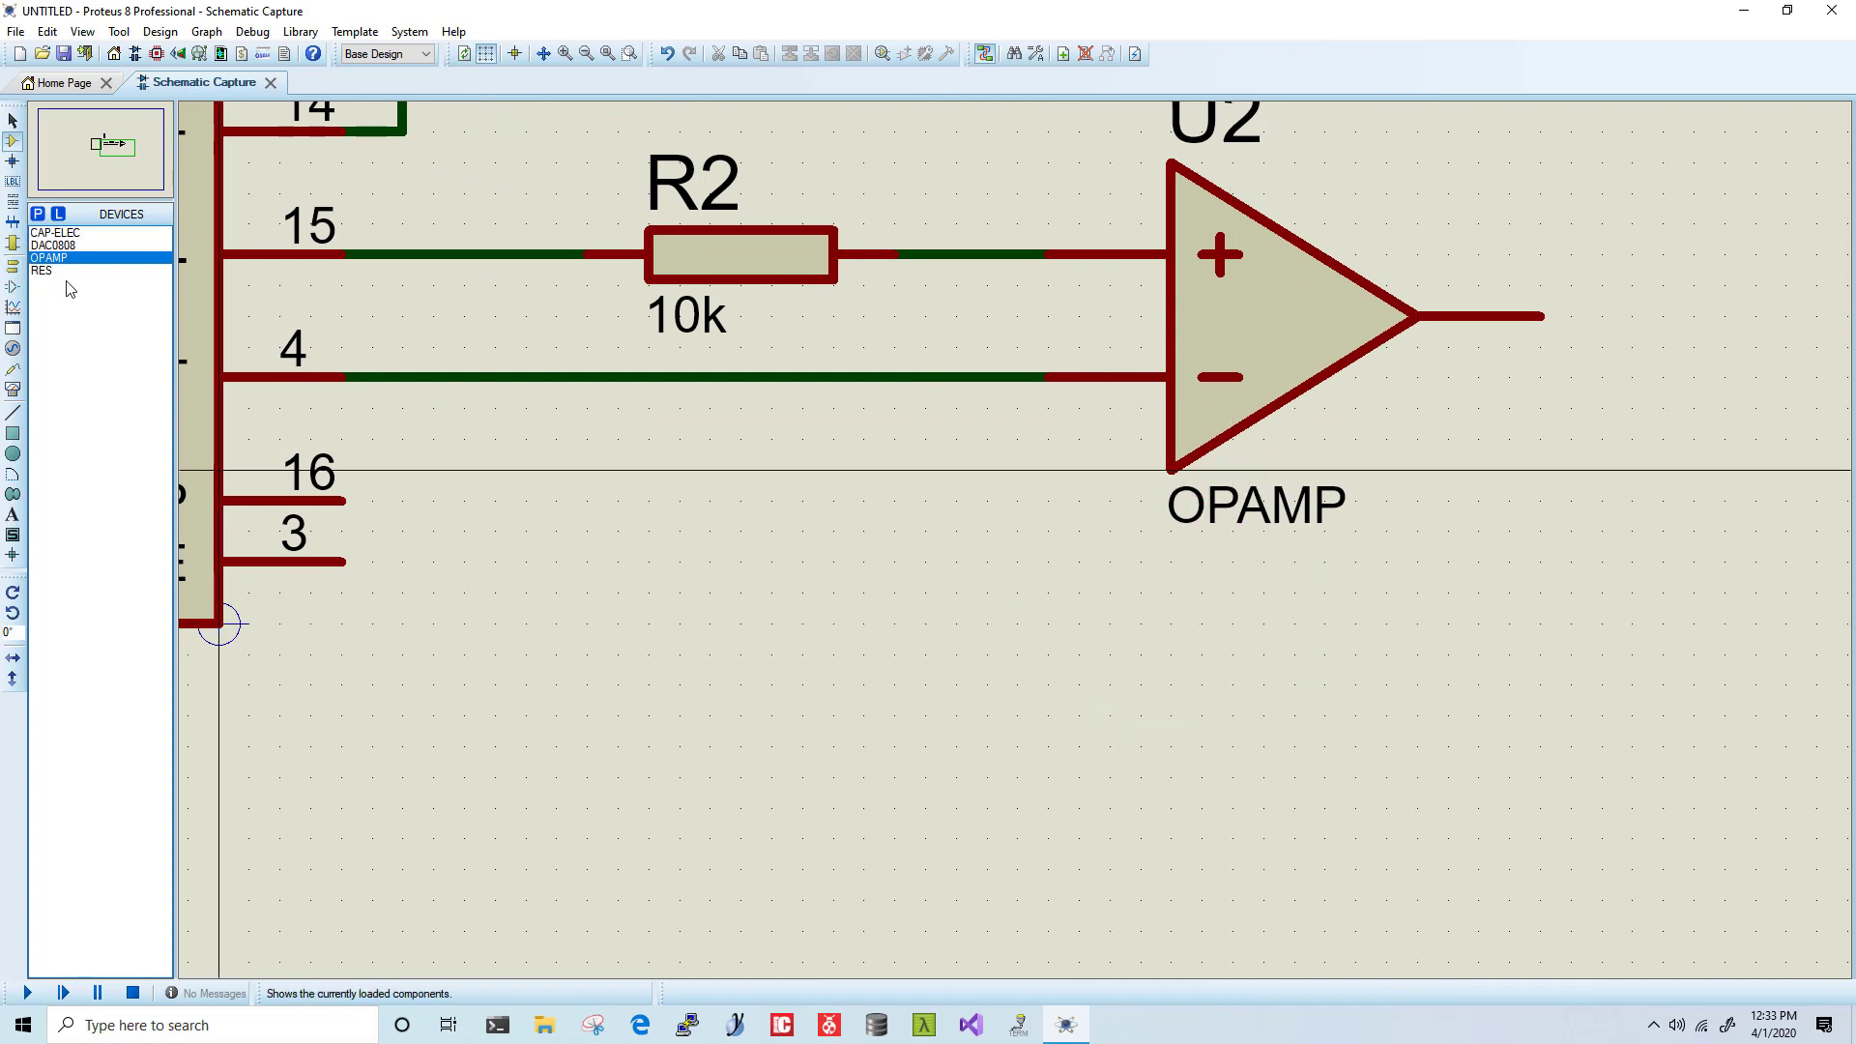
left_click(912, 625)
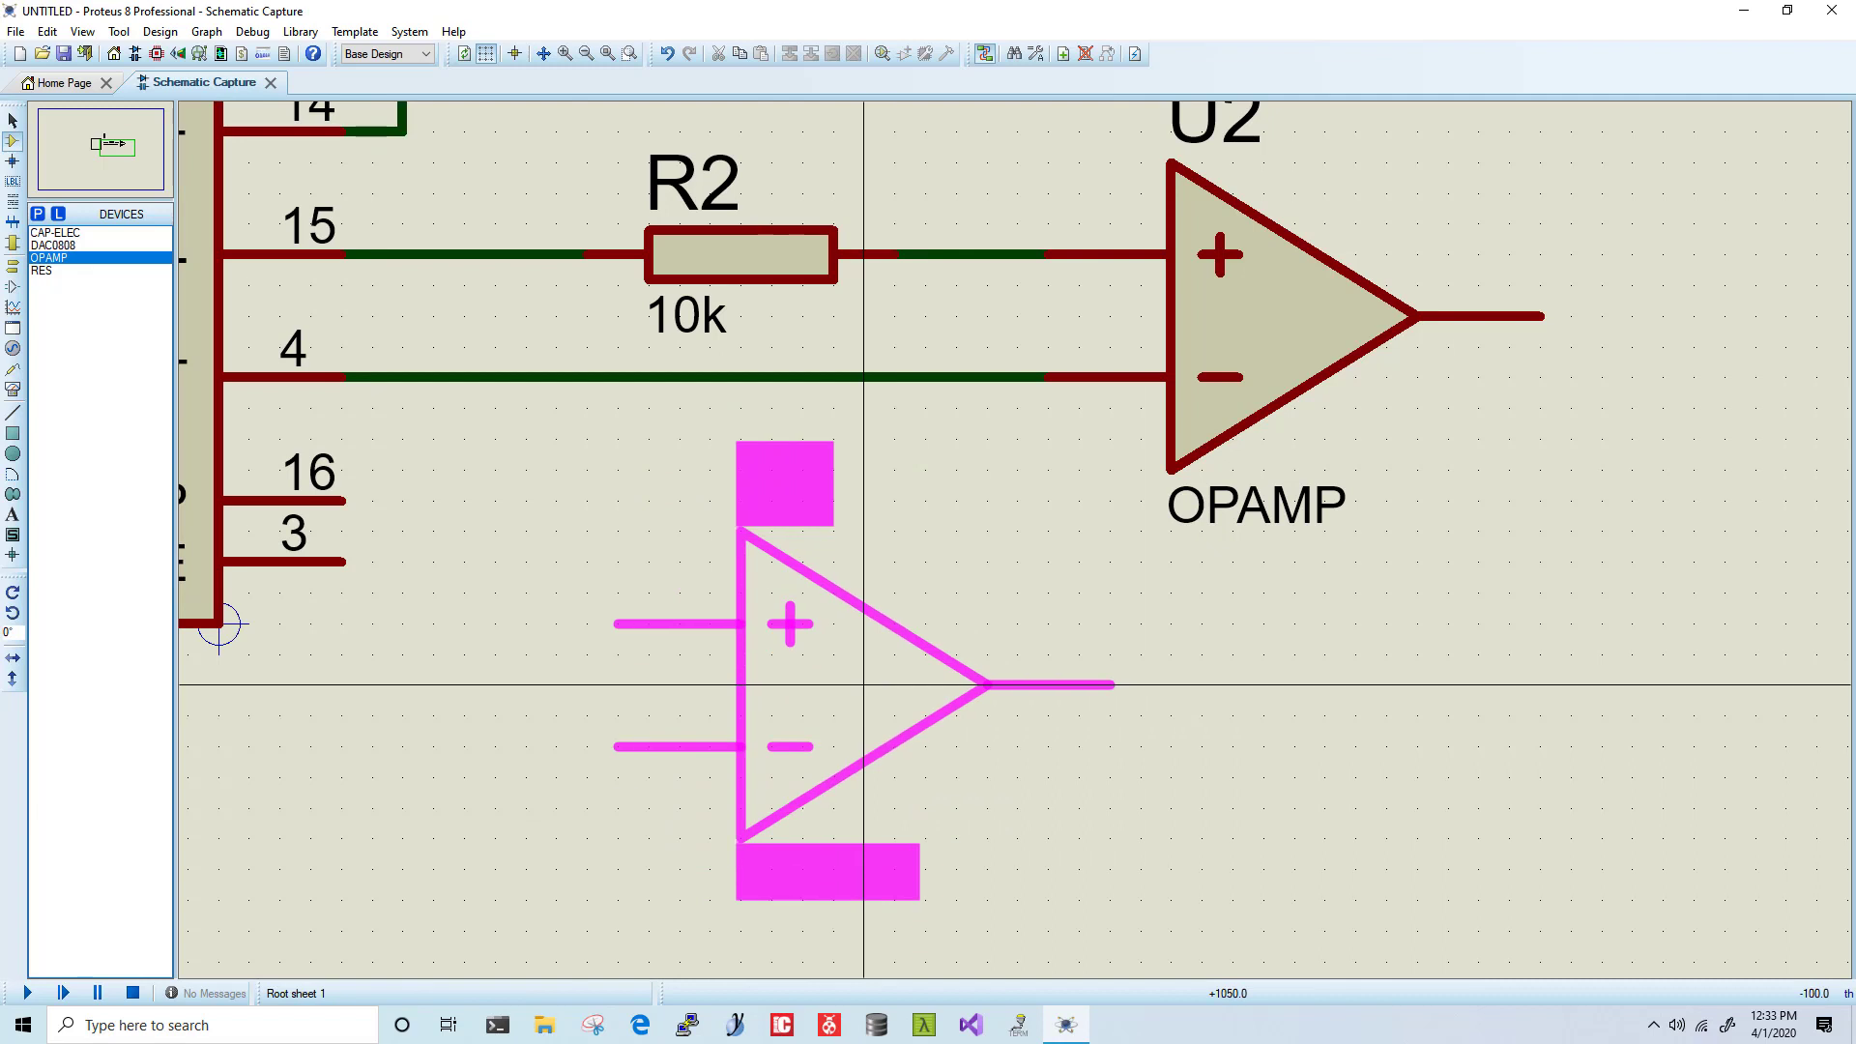
key("Escape")
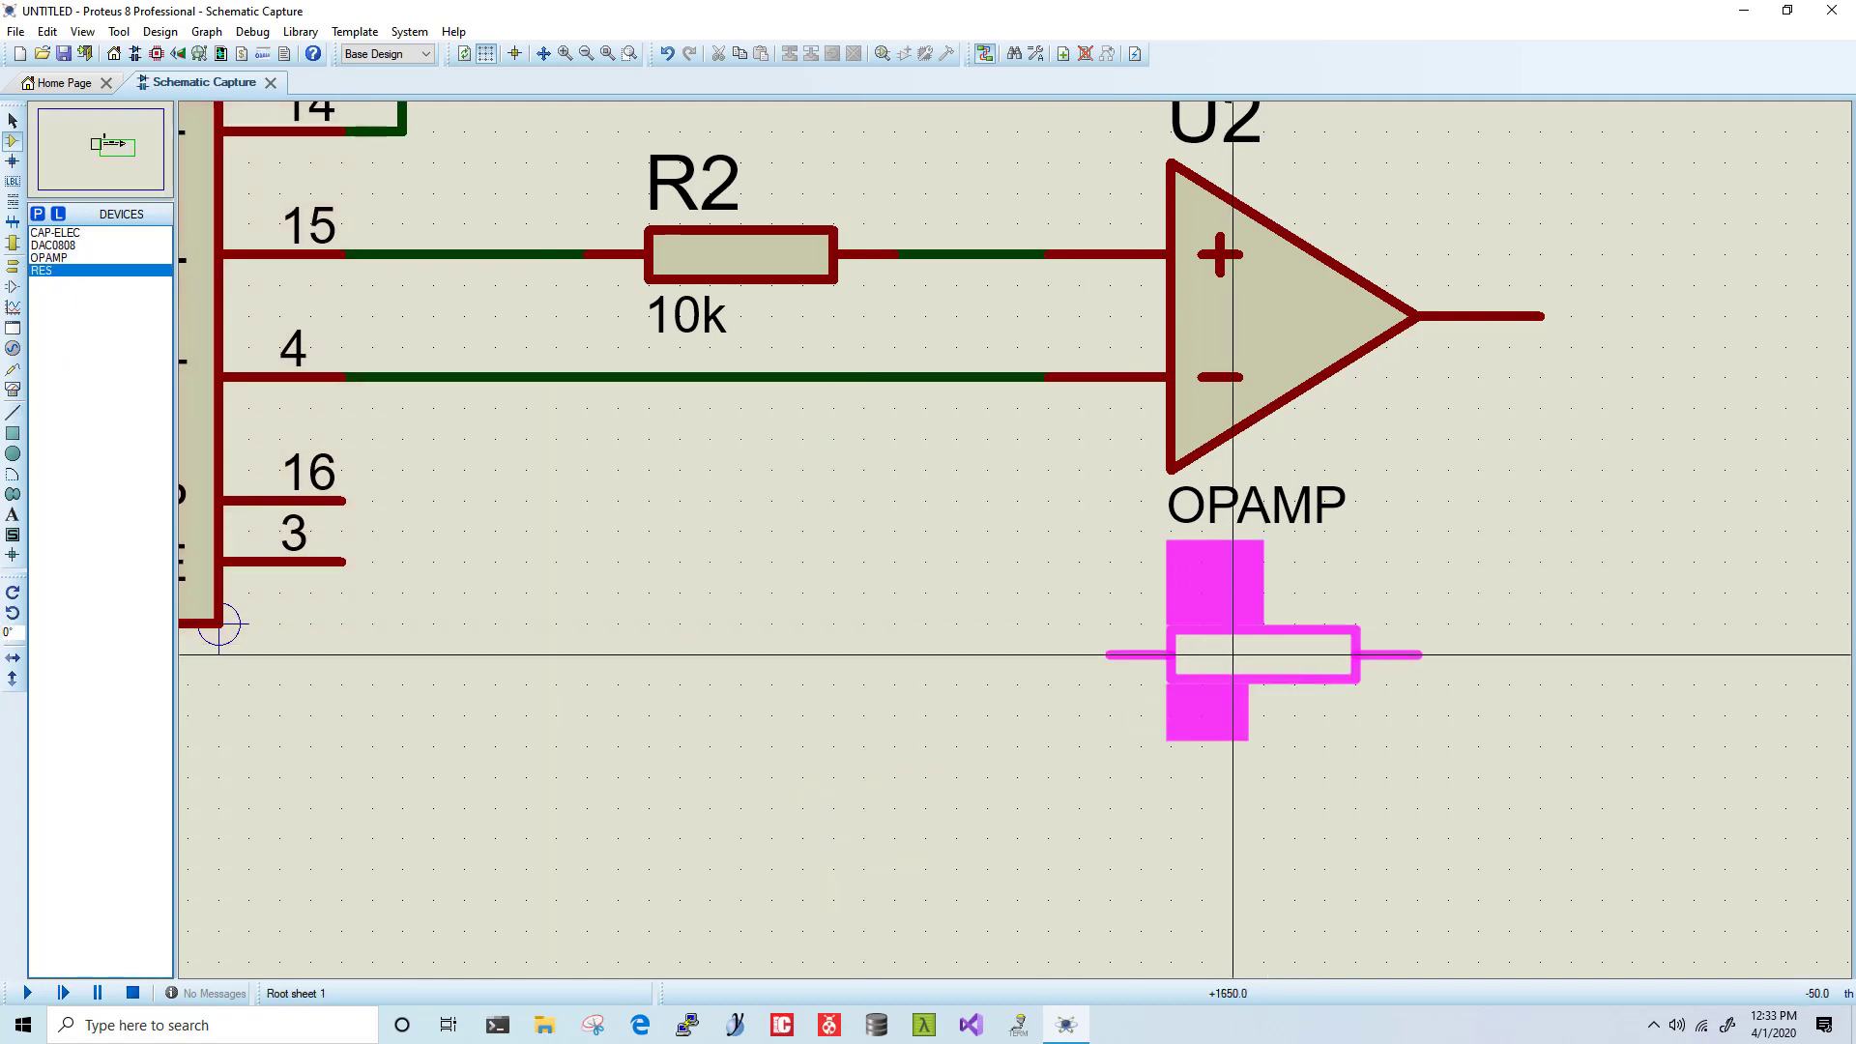
Step: Place R3 below U2 and wire it from the pin-4 net to the op-amp output
left_click(1264, 654)
left_click(1140, 653)
left_click(955, 377)
left_click(1450, 655)
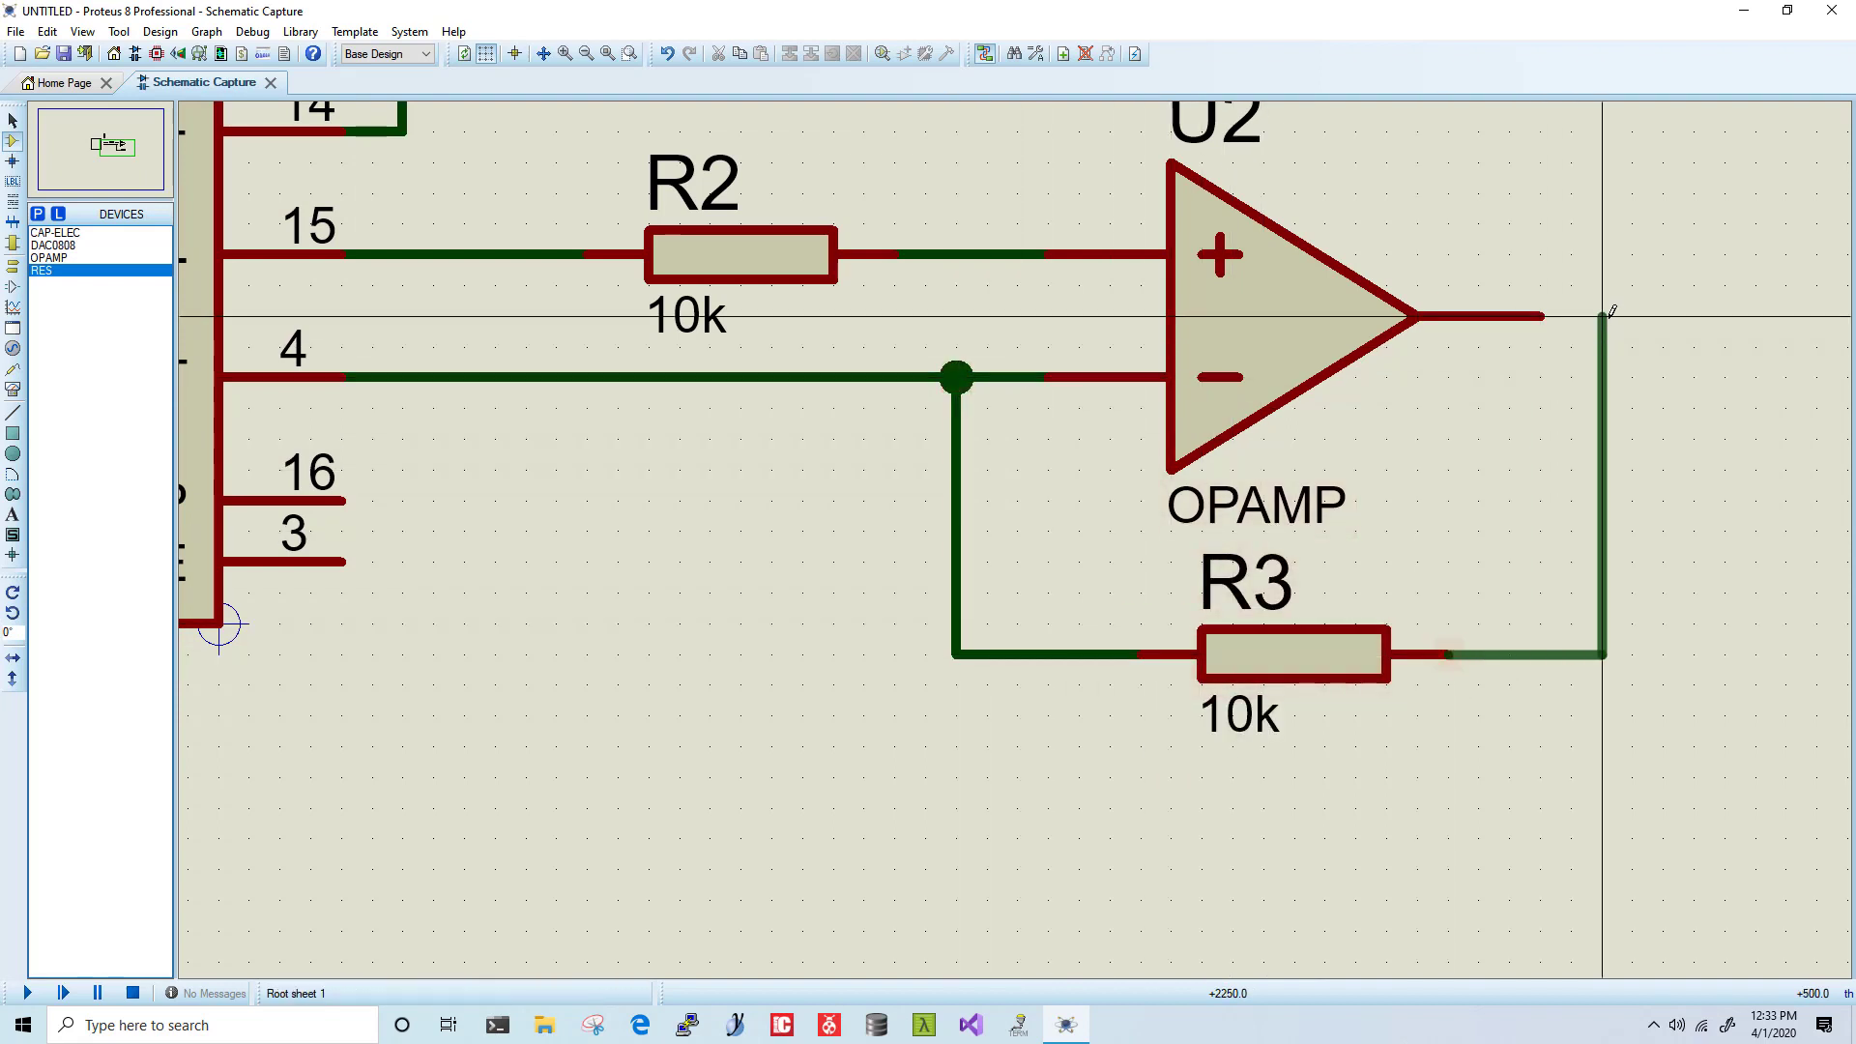
left_click(1571, 315)
left_click_drag(618, 614, 817, 542)
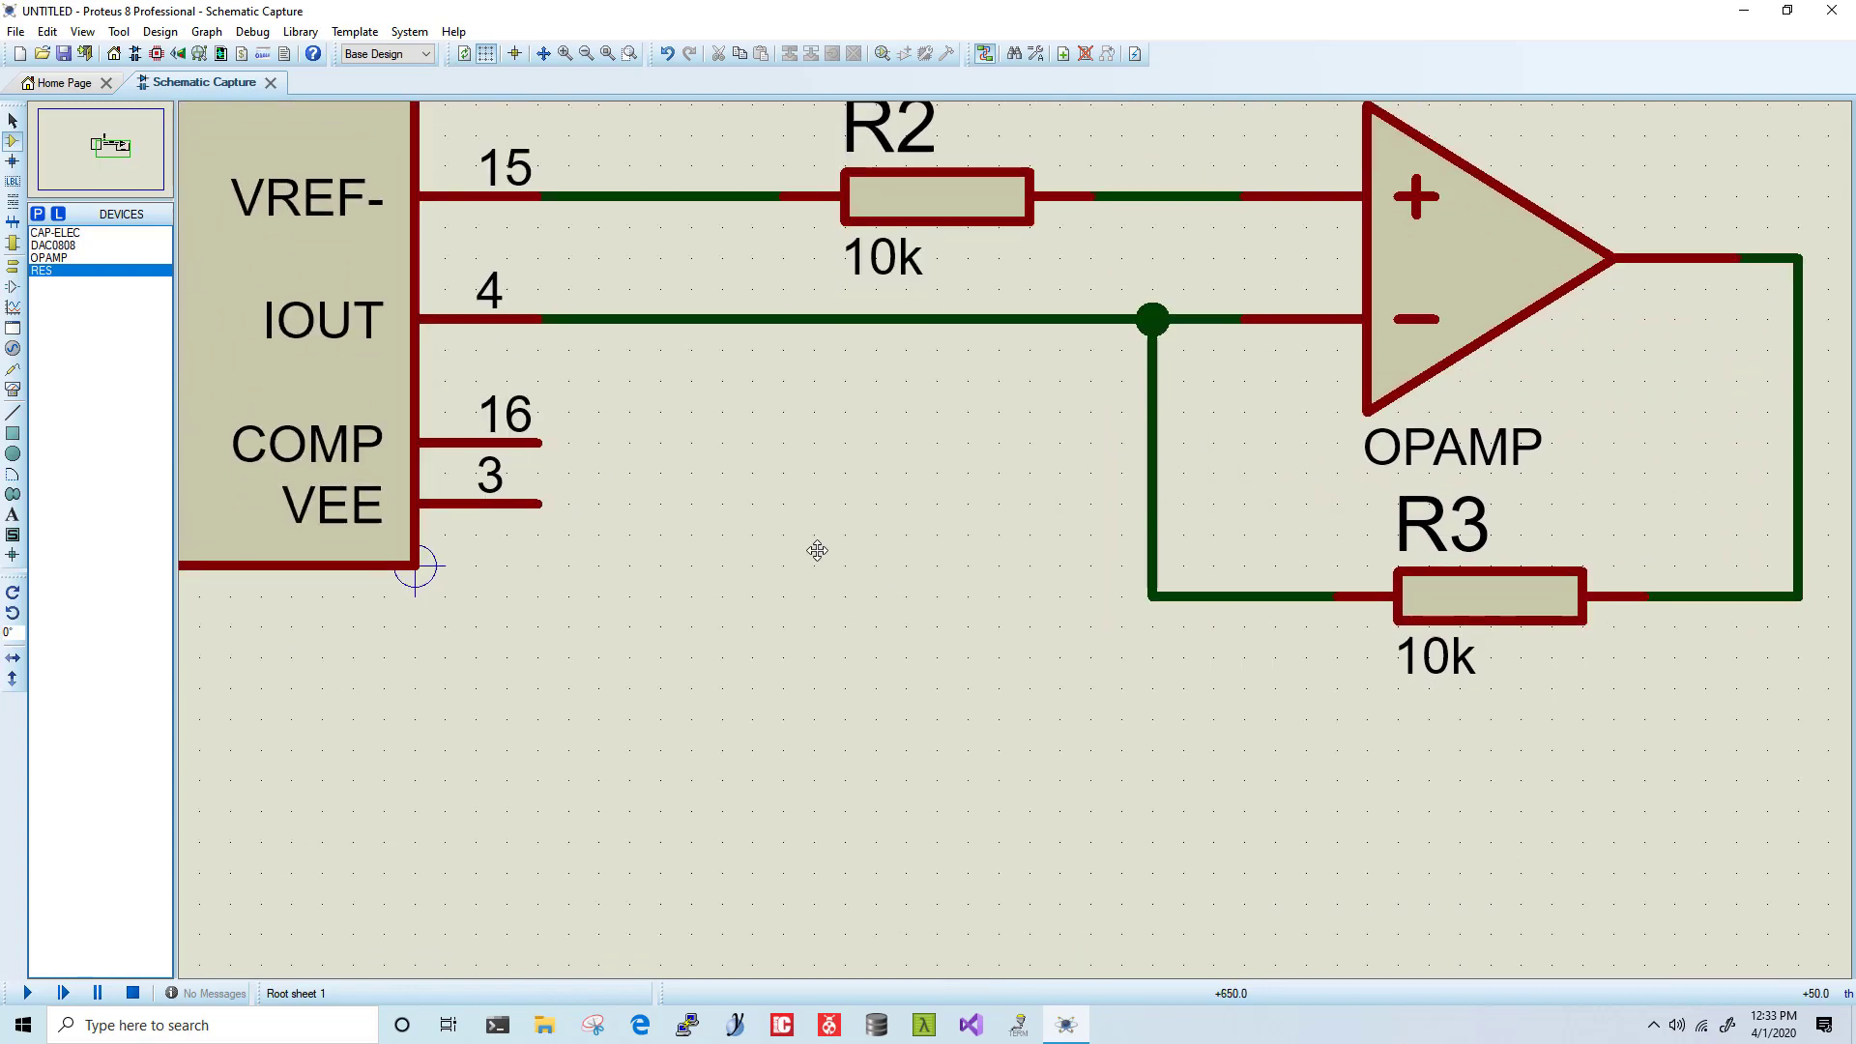
Step: Place upright 1uF capacitor C1, wire it to pins 16 and 3, and move R1 beside pin 14
left_click(56, 234)
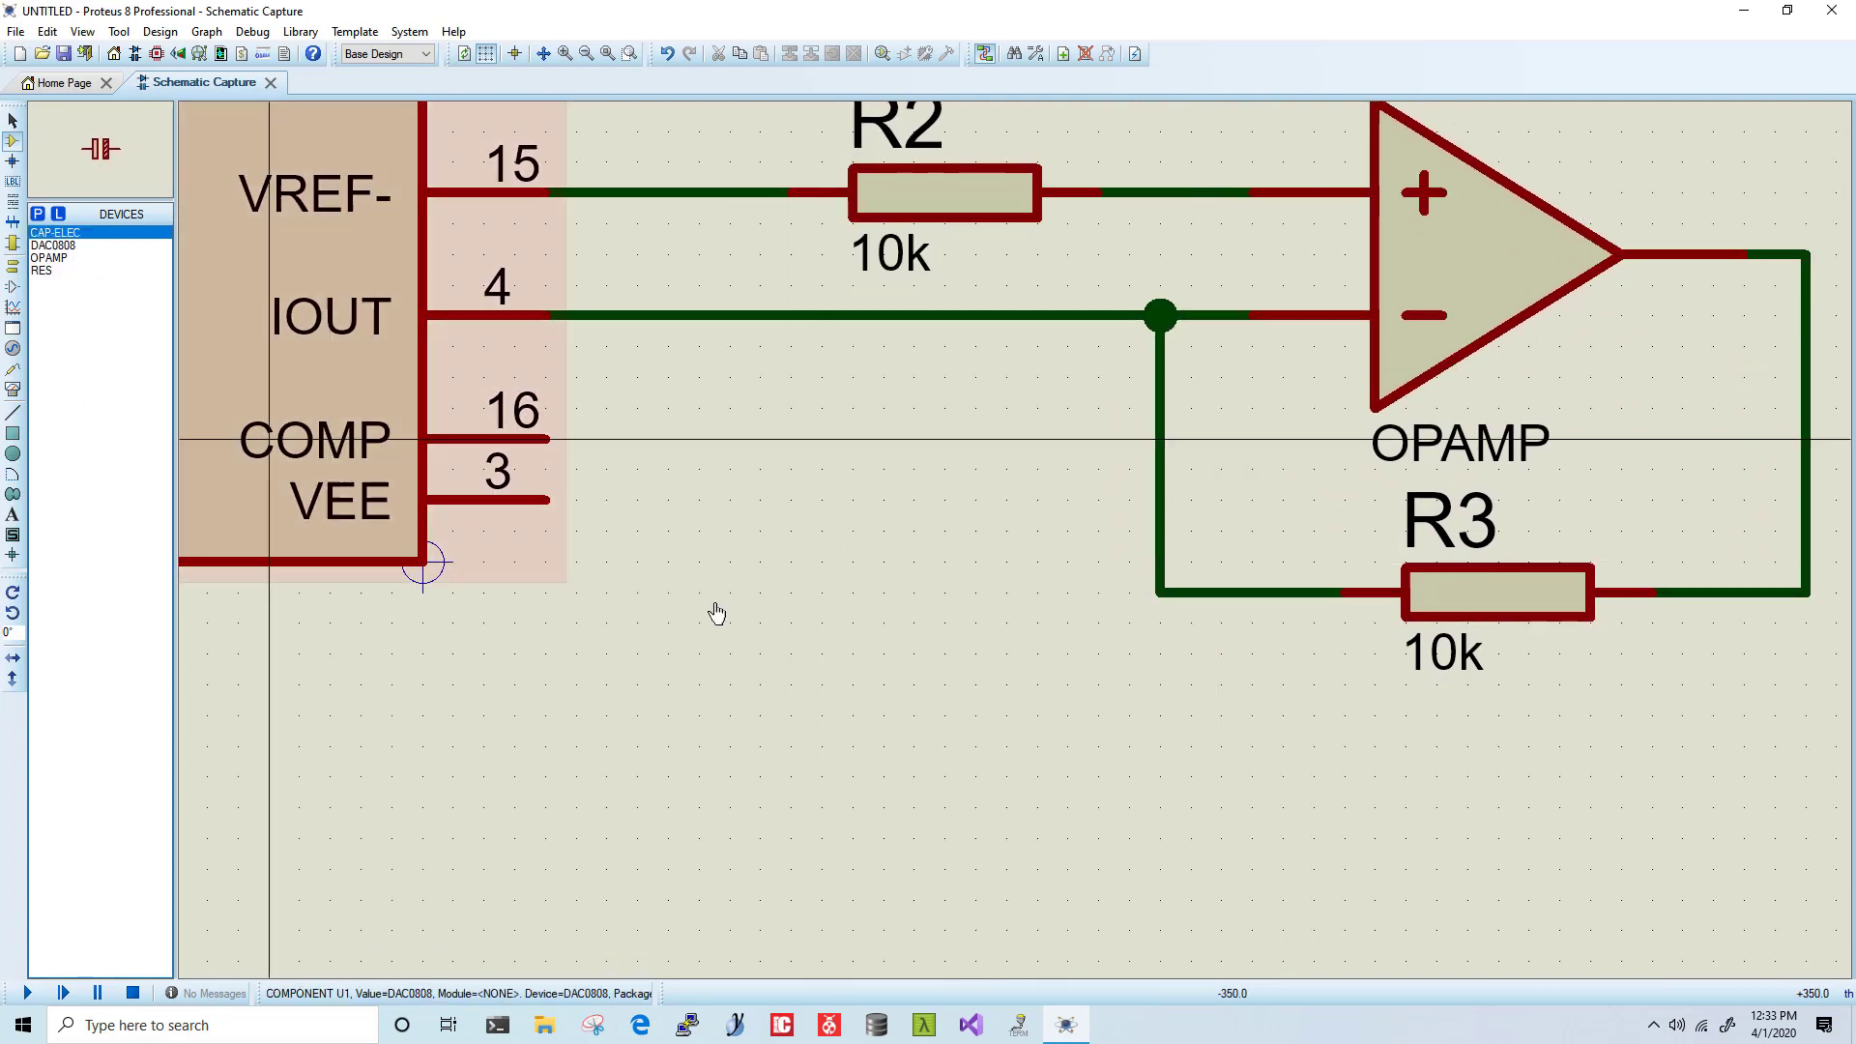
key("KP_Subtract")
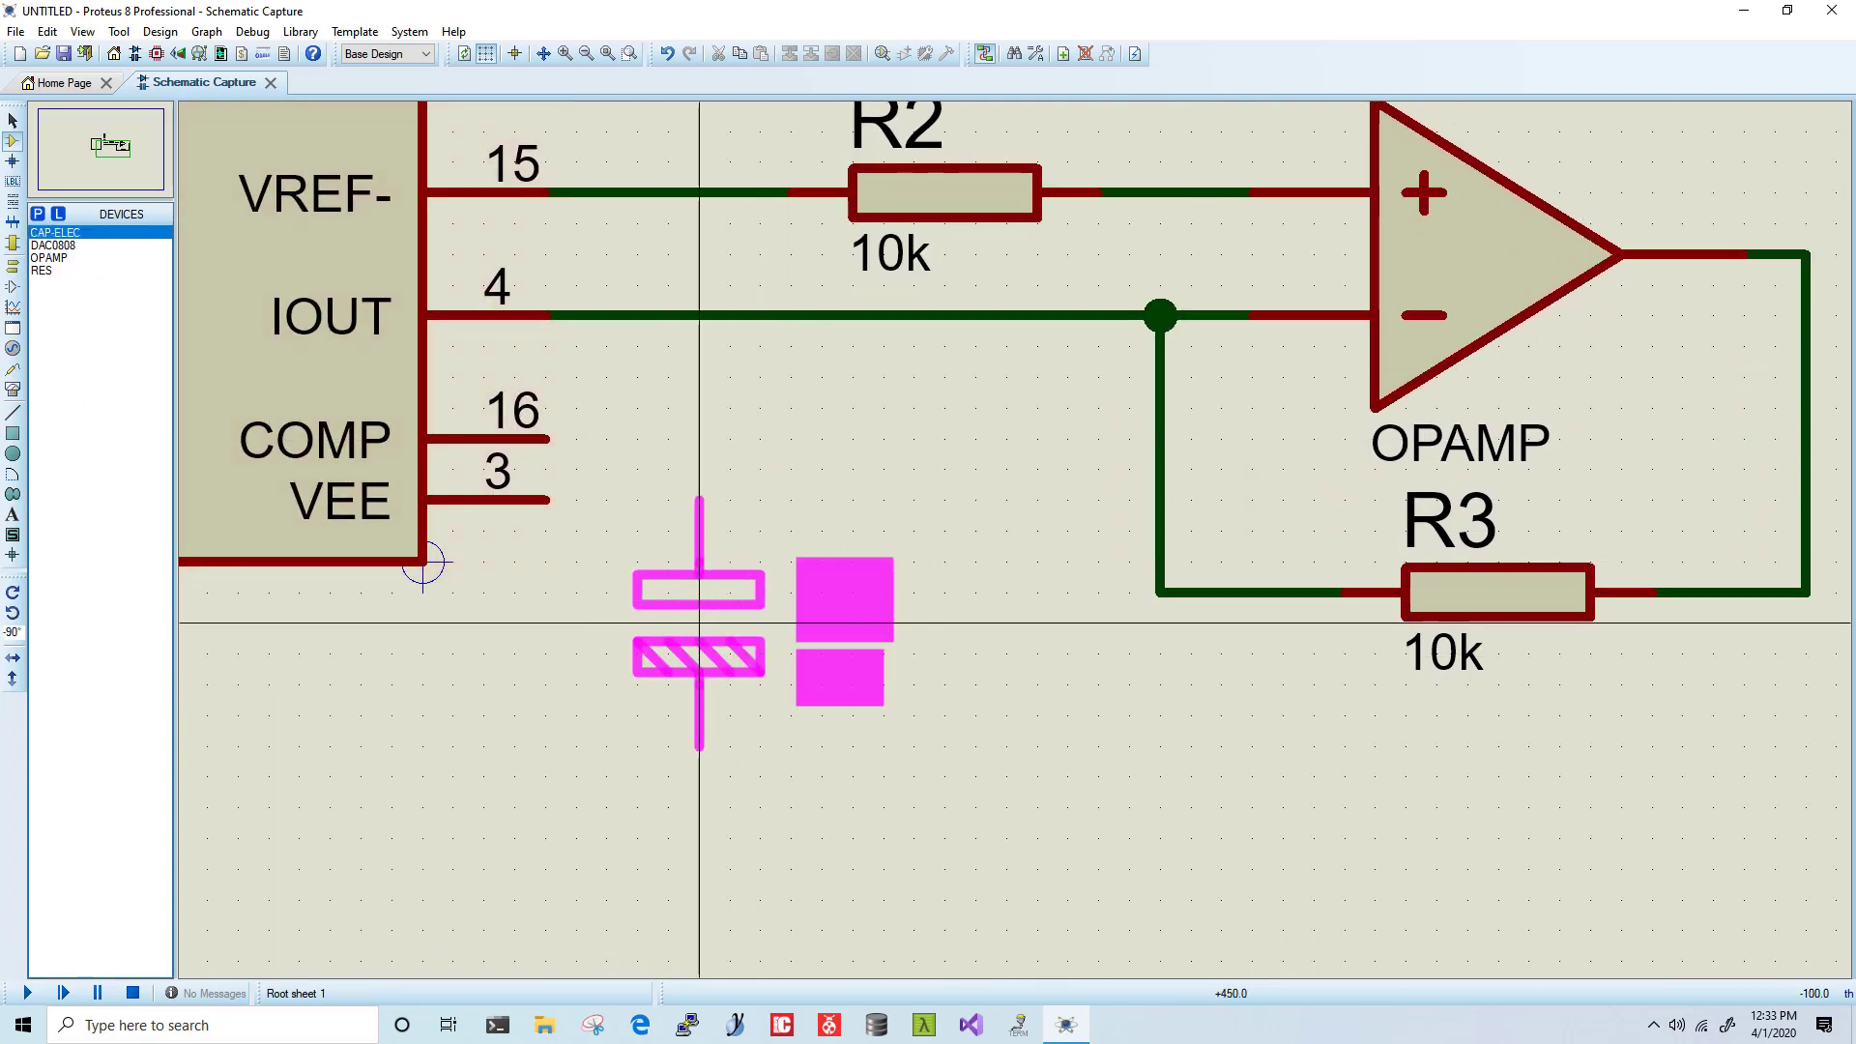
left_click(699, 624)
left_click(549, 437)
left_click(700, 500)
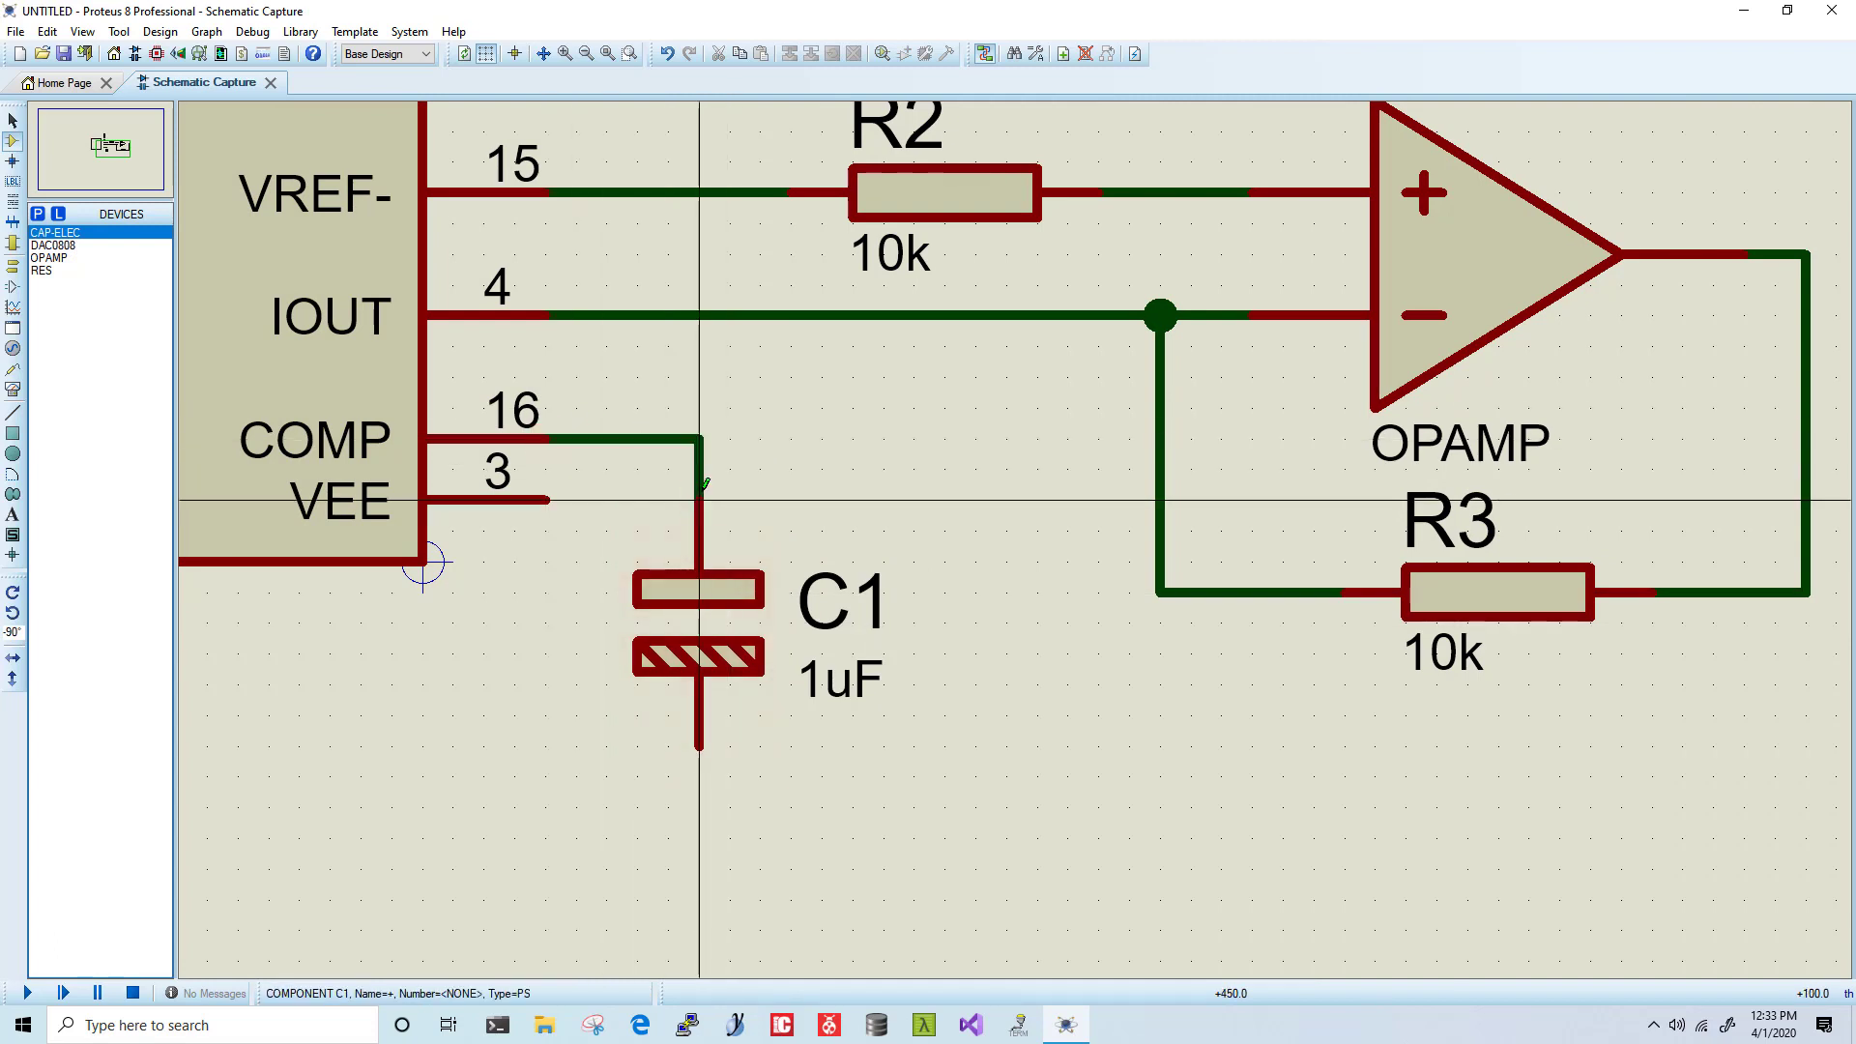
left_click(603, 499)
left_click(607, 806)
left_click(699, 746)
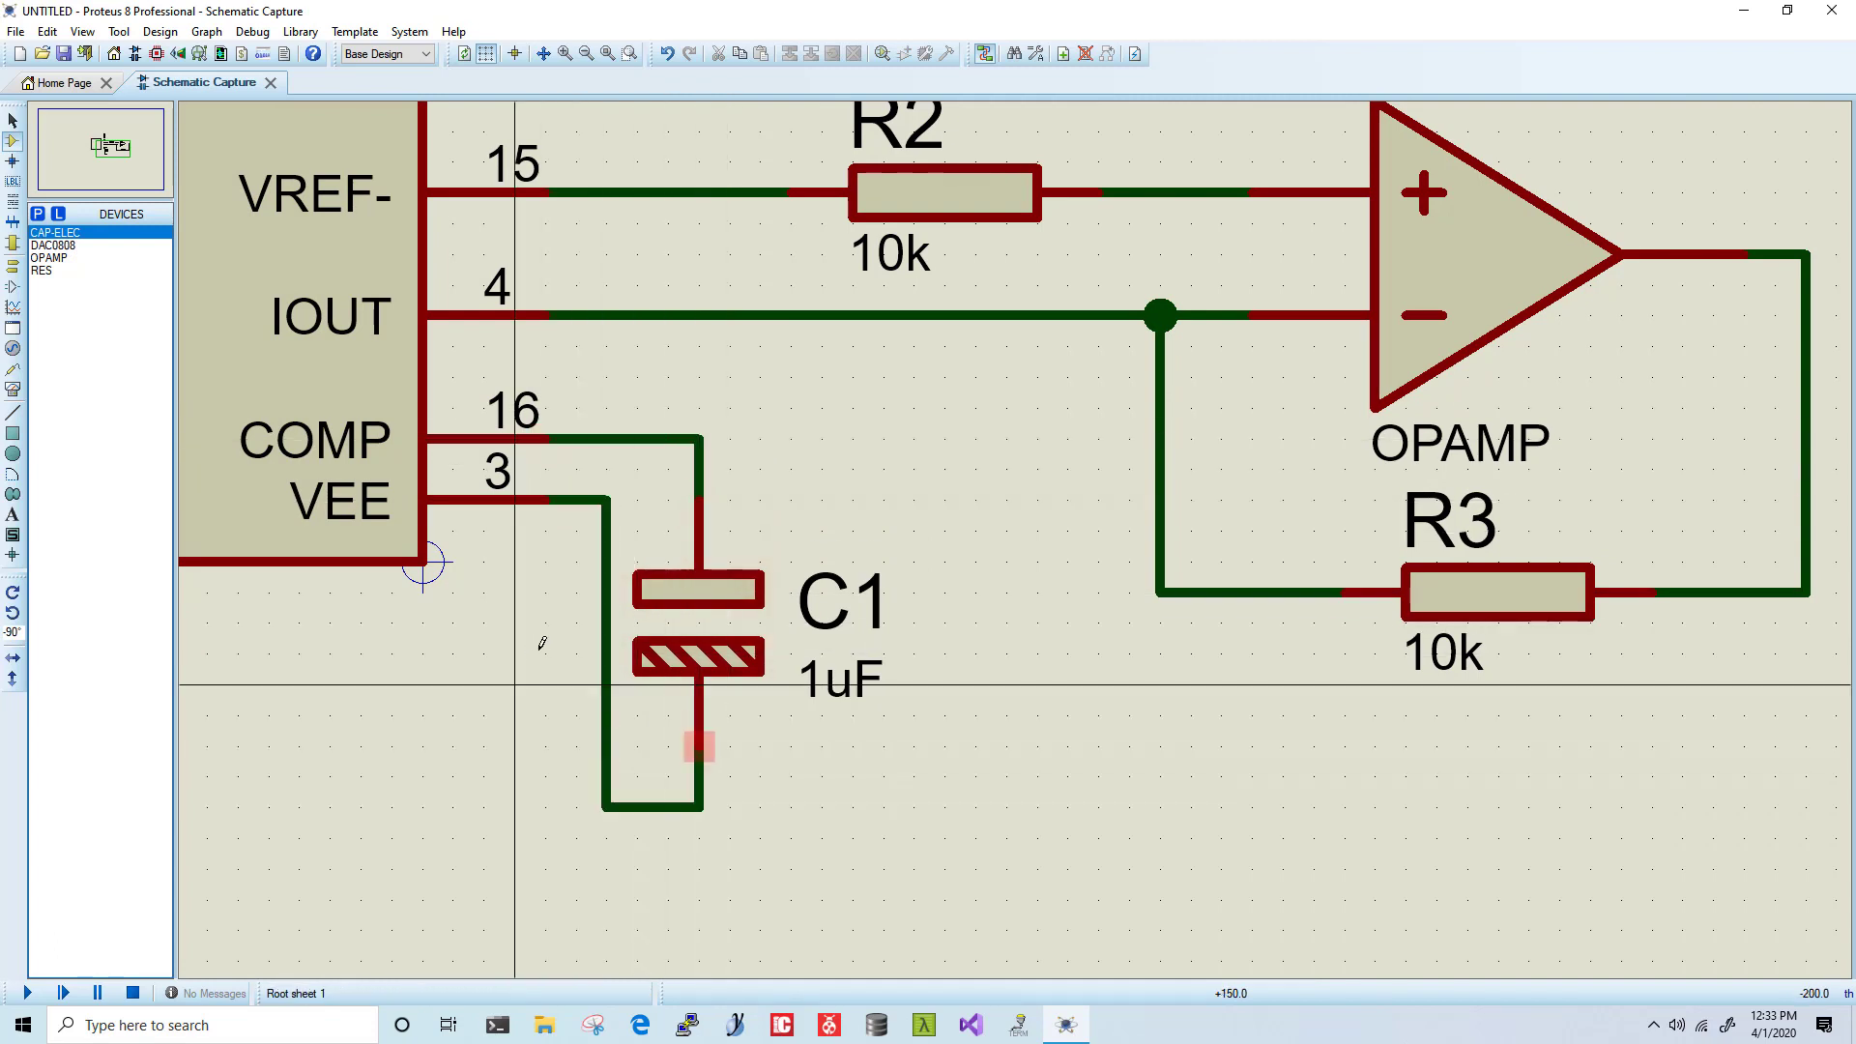
scroll(542, 638, "down", 1)
scroll(684, 188, "down", 1)
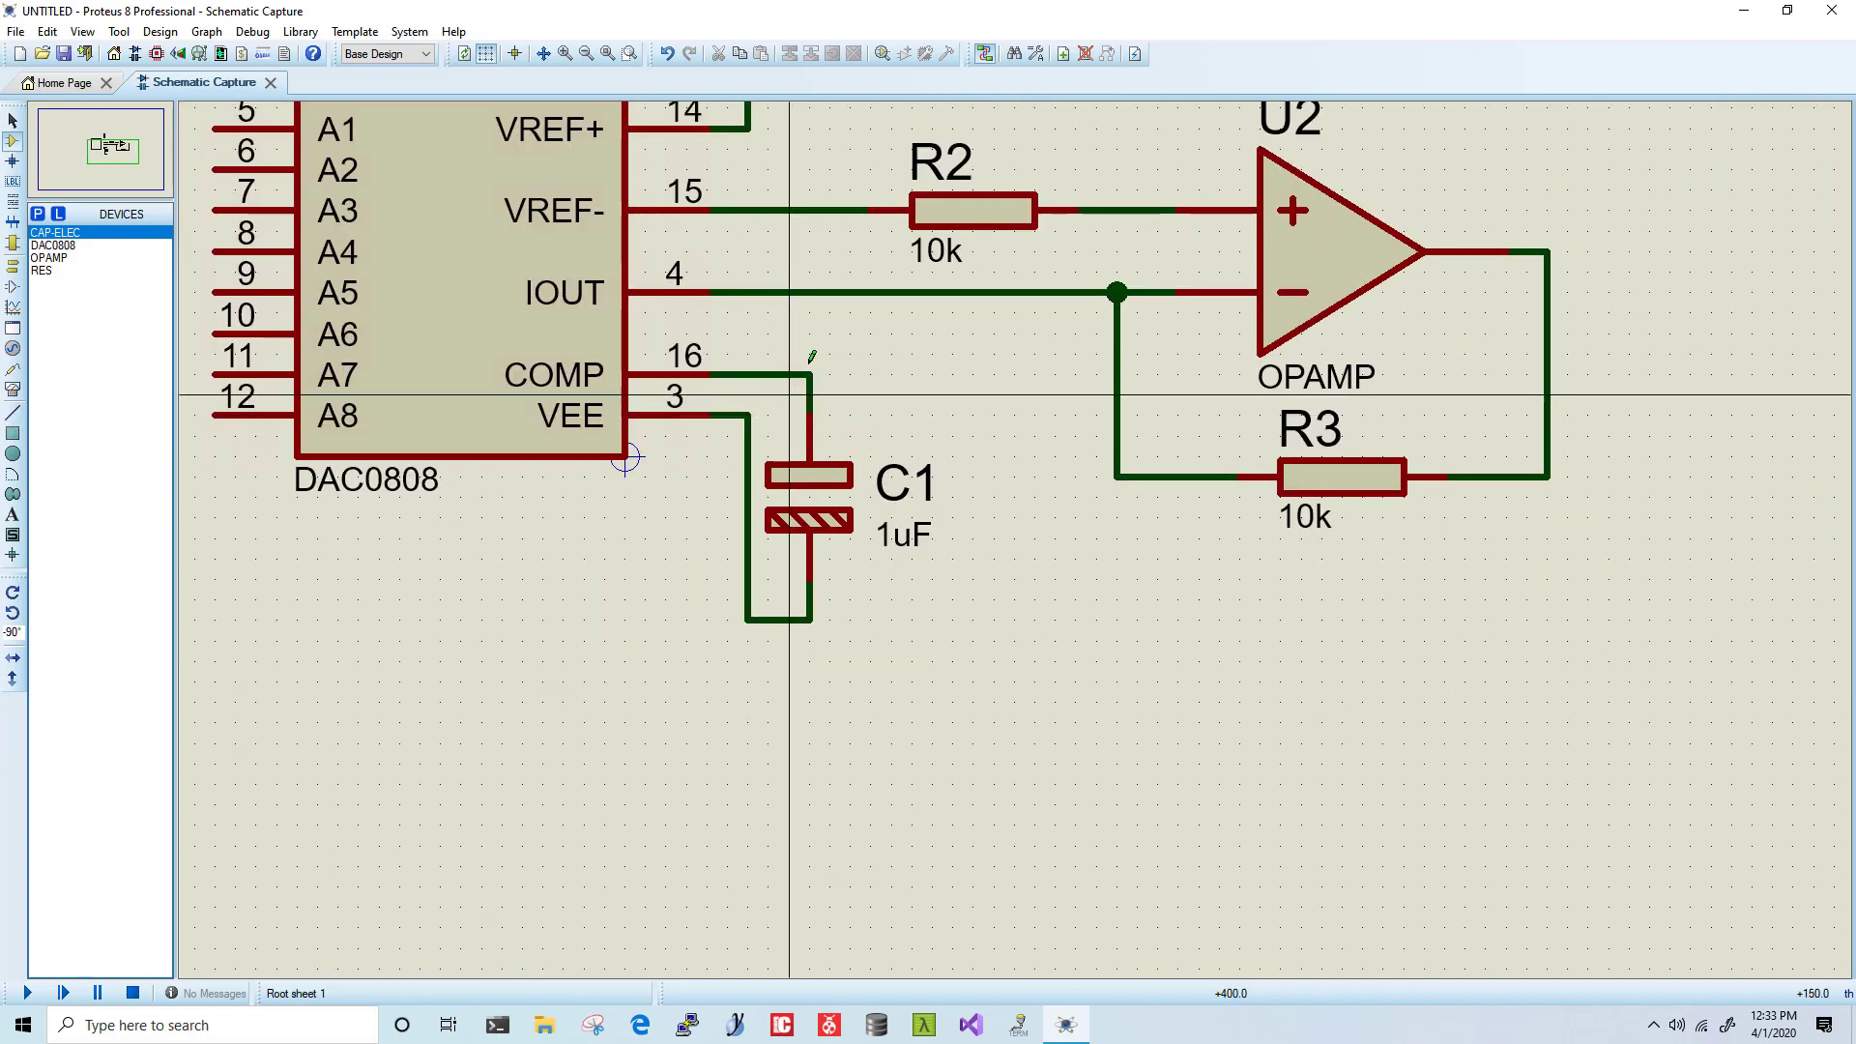
scroll(819, 329, "up", 3)
left_click_drag(727, 233, 788, 232)
scroll(768, 420, "up", 1)
scroll(1002, 710, "up", 1)
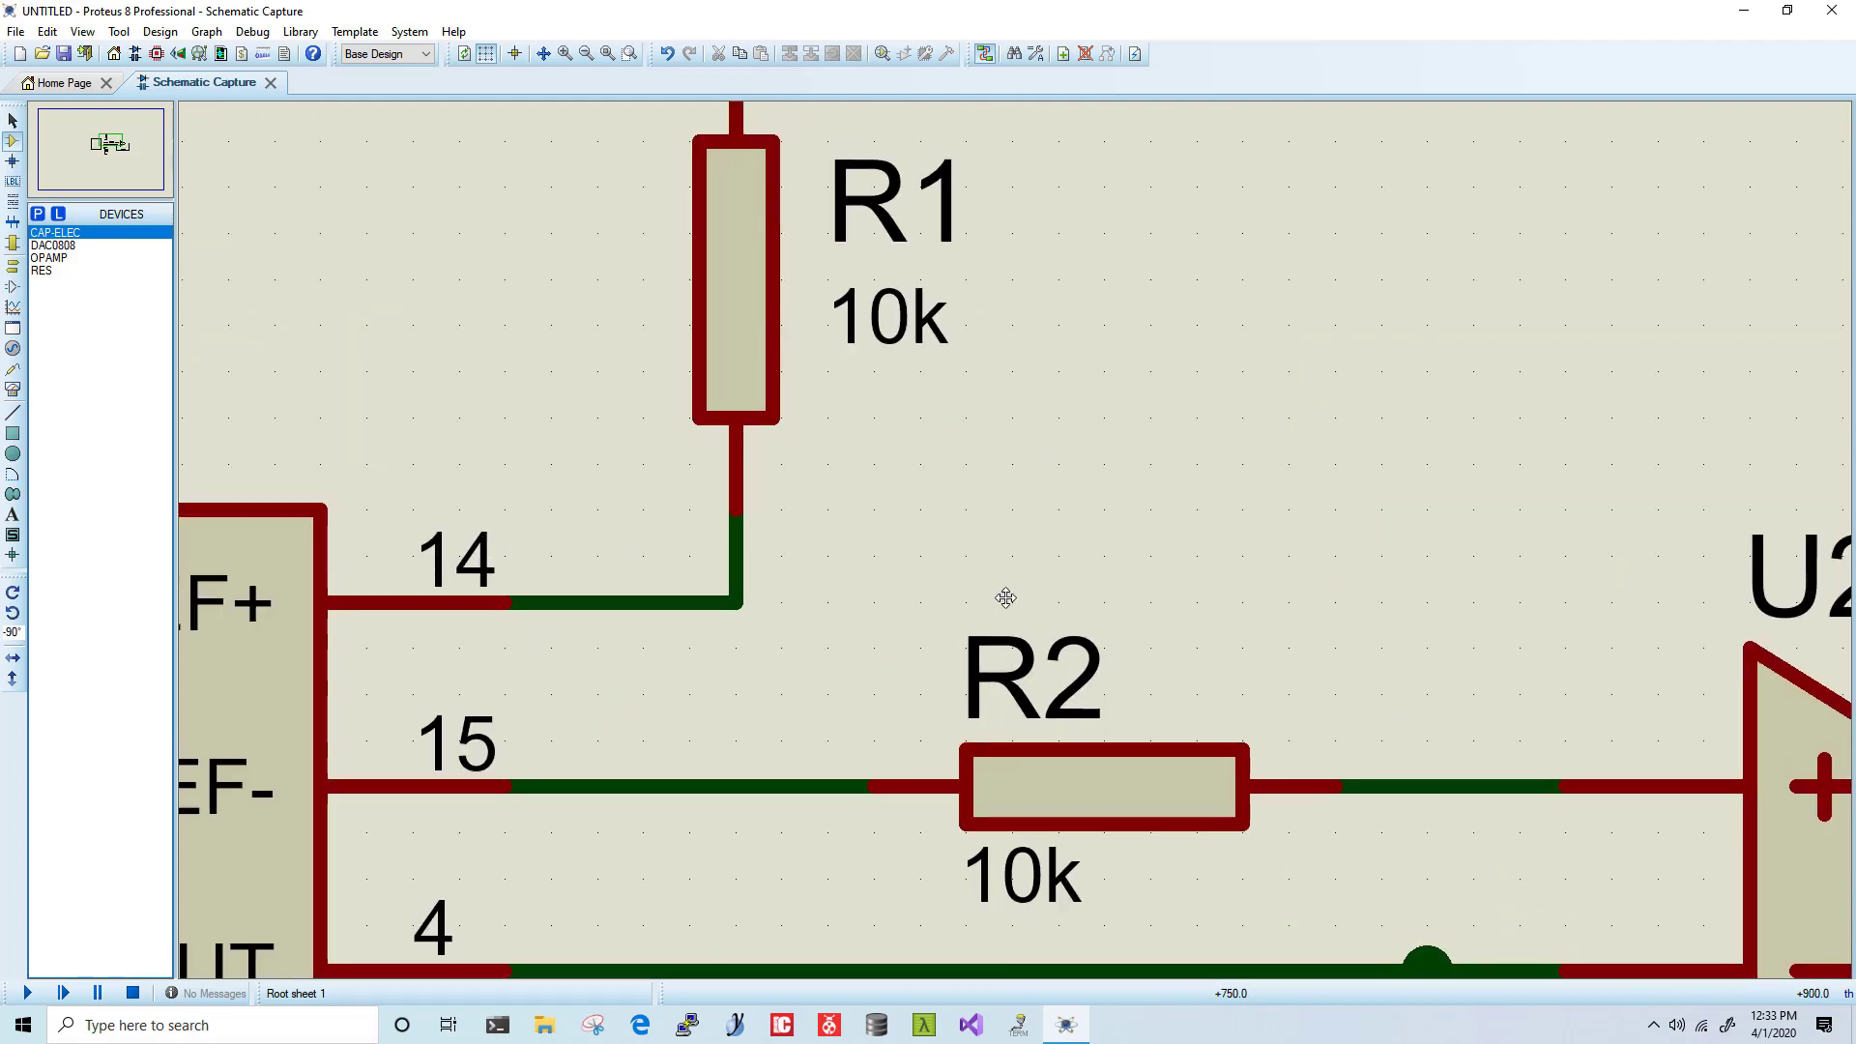
scroll(1006, 542, "down", 1)
scroll(963, 654, "down", 2)
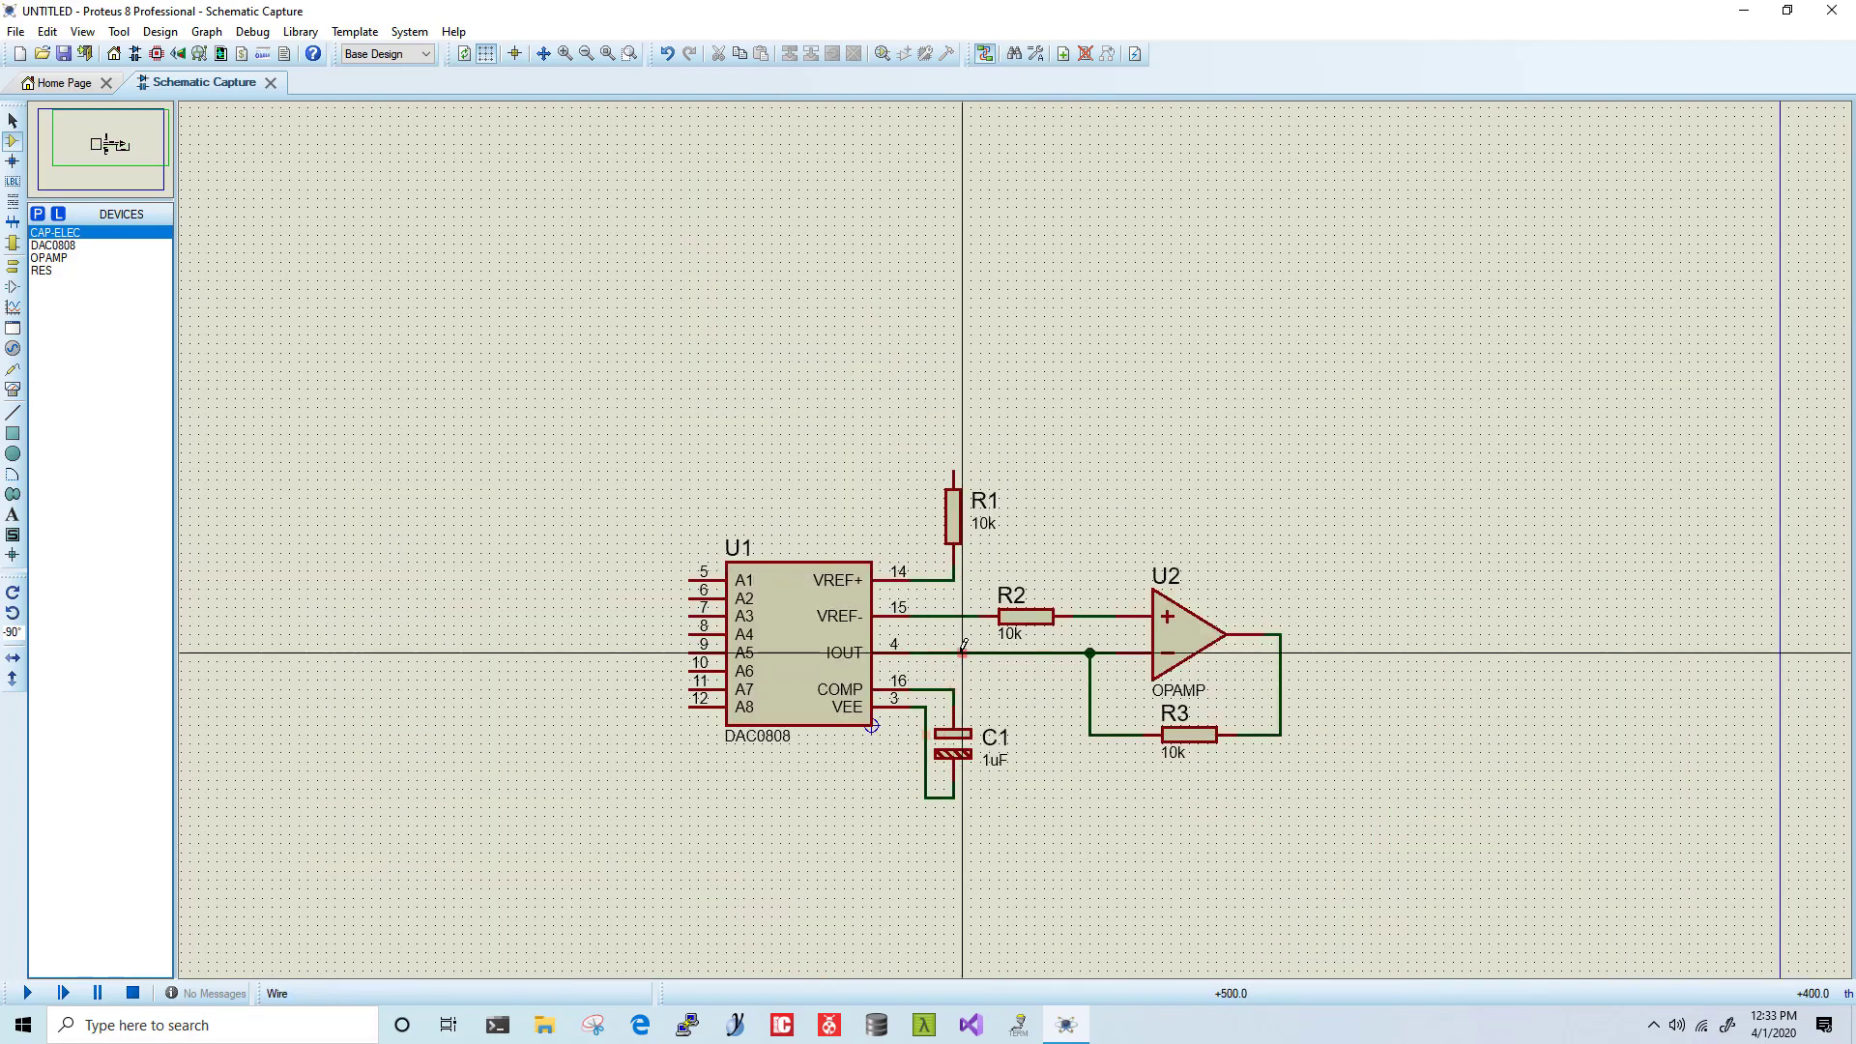
scroll(1015, 630, "up", 2)
scroll(920, 464, "up", 1)
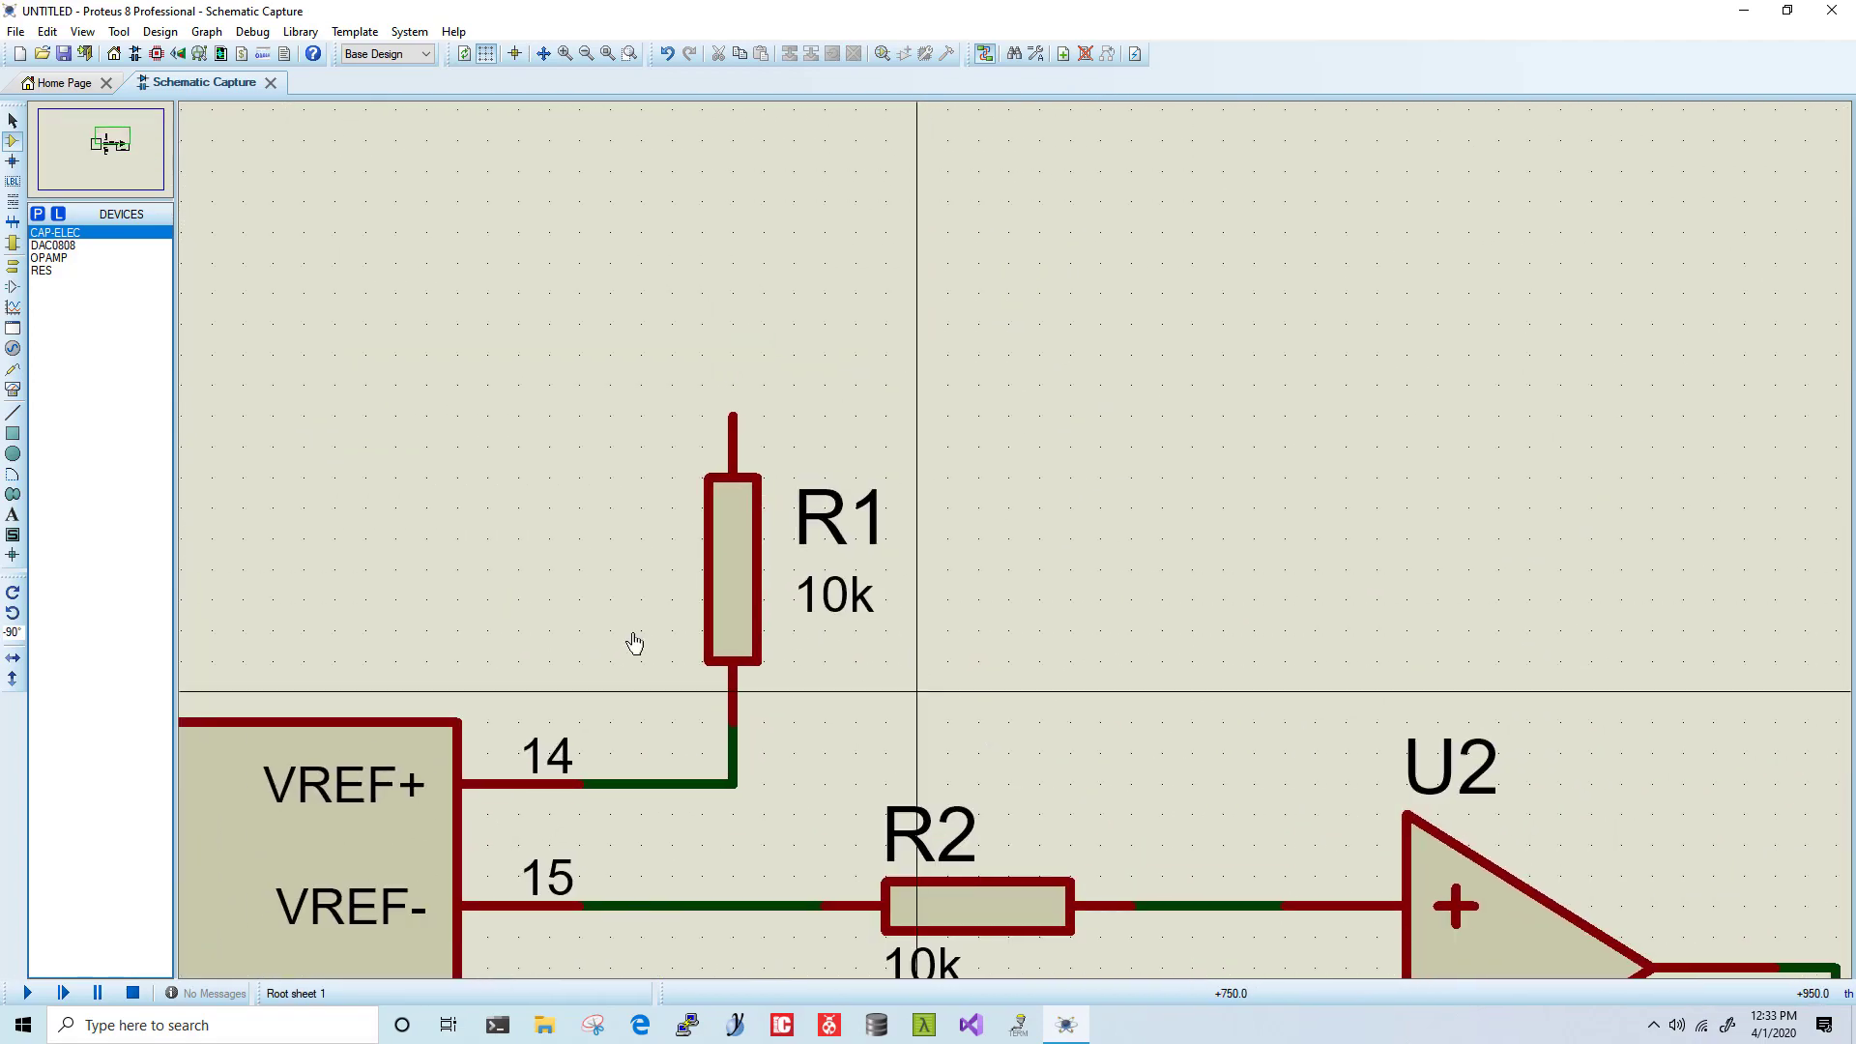
Step: Place a POWER terminal above R1 and wire it to R1's top pin
left_click(13, 276)
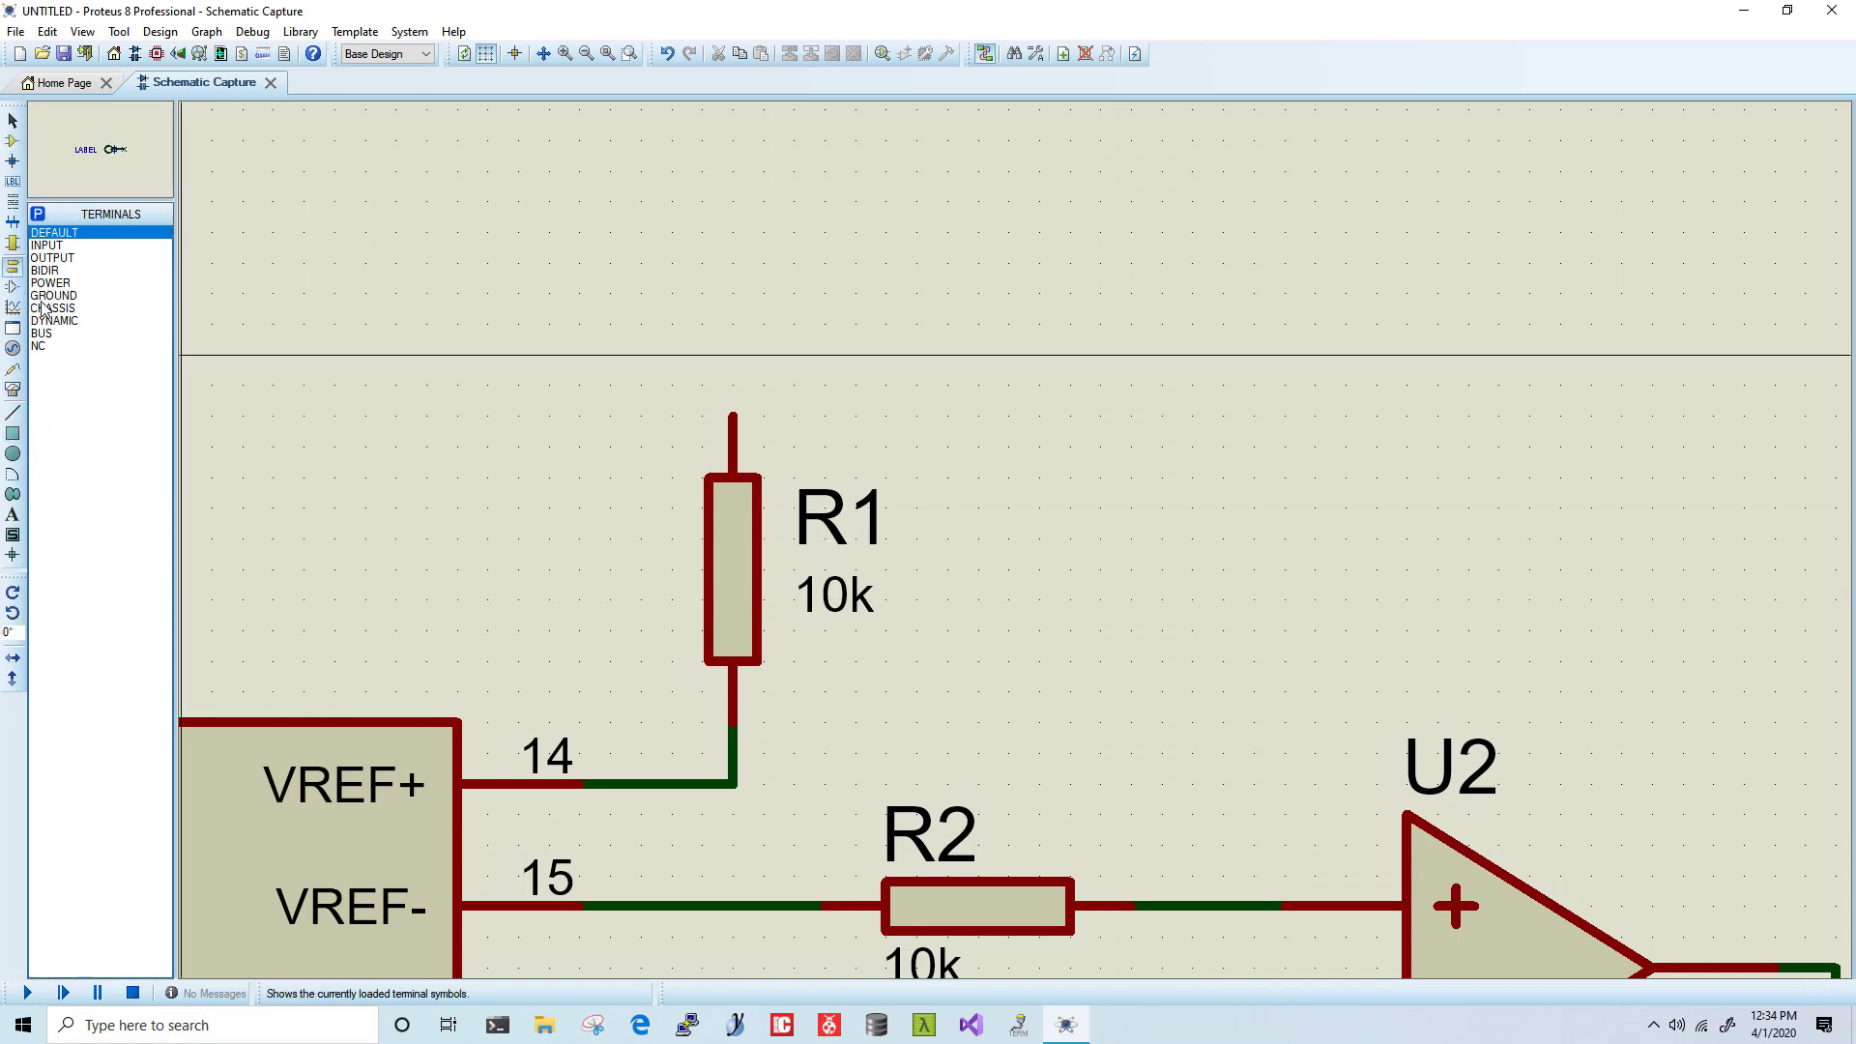
left_click(12, 350)
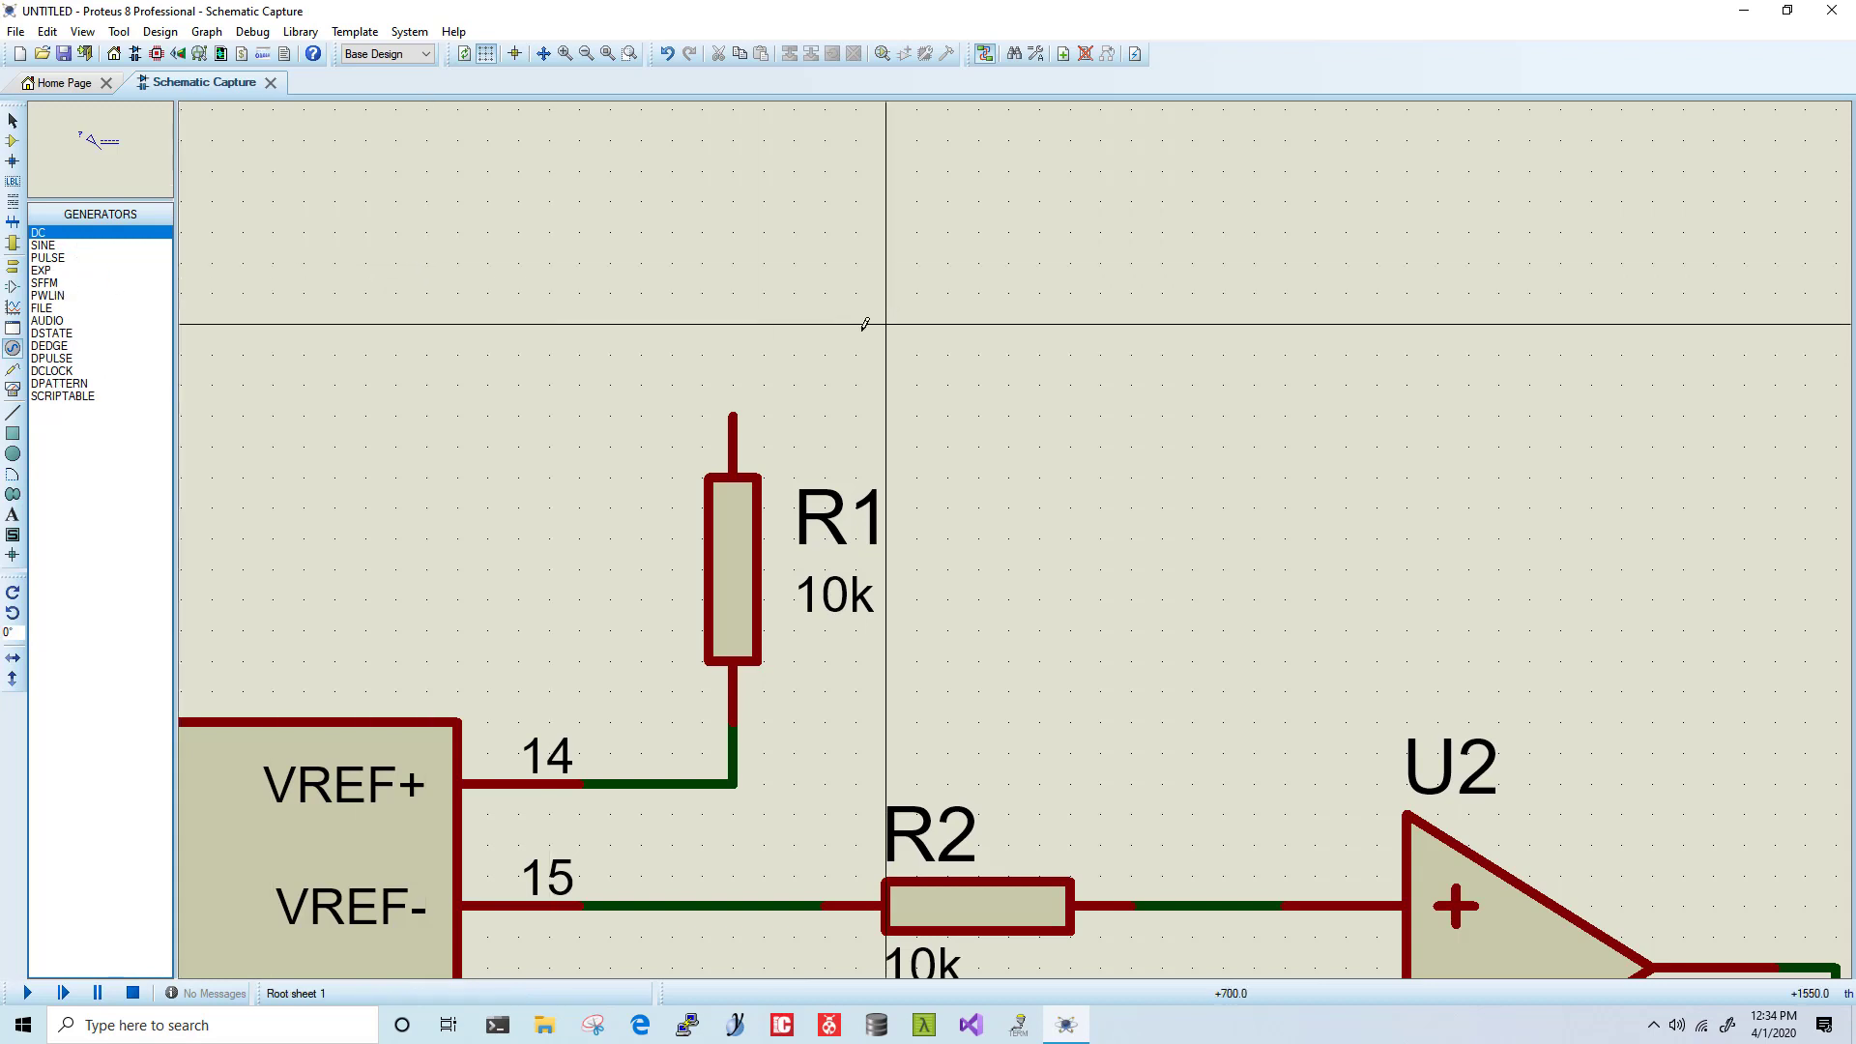
left_click(13, 266)
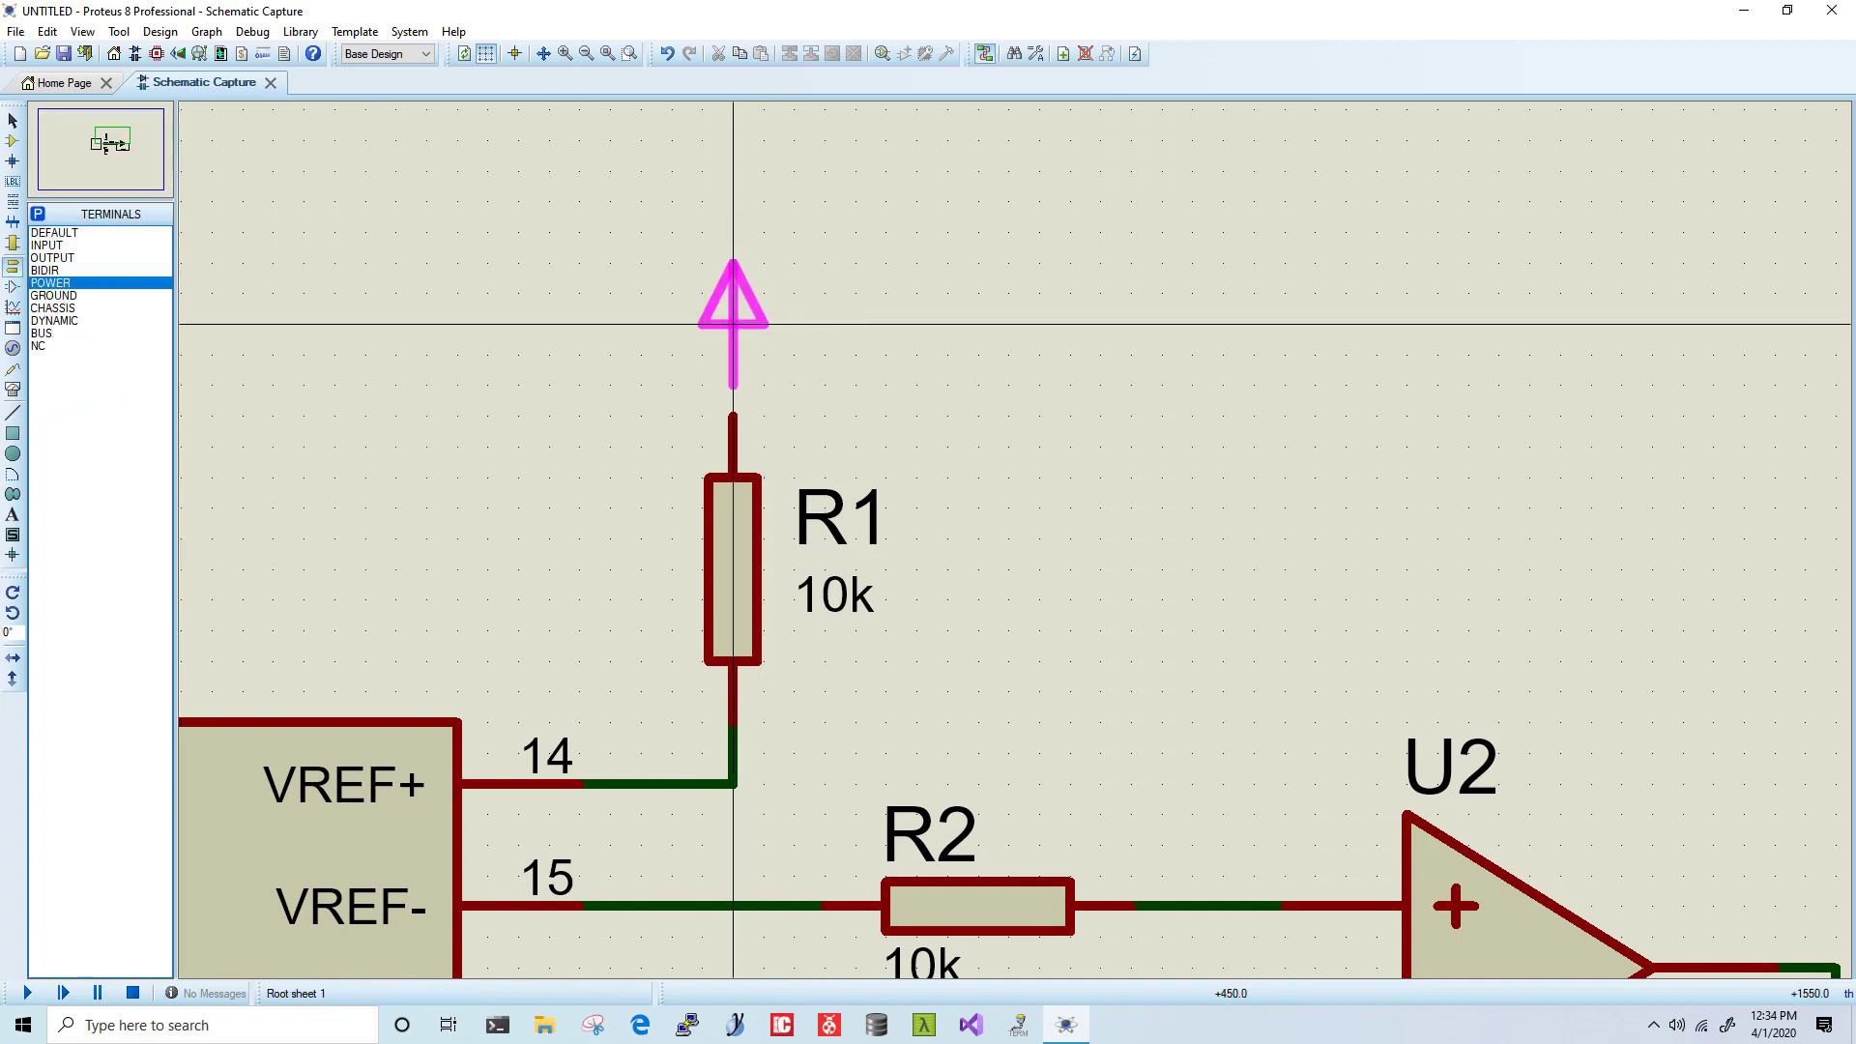
left_click(733, 356)
left_click(733, 355)
left_click(732, 413)
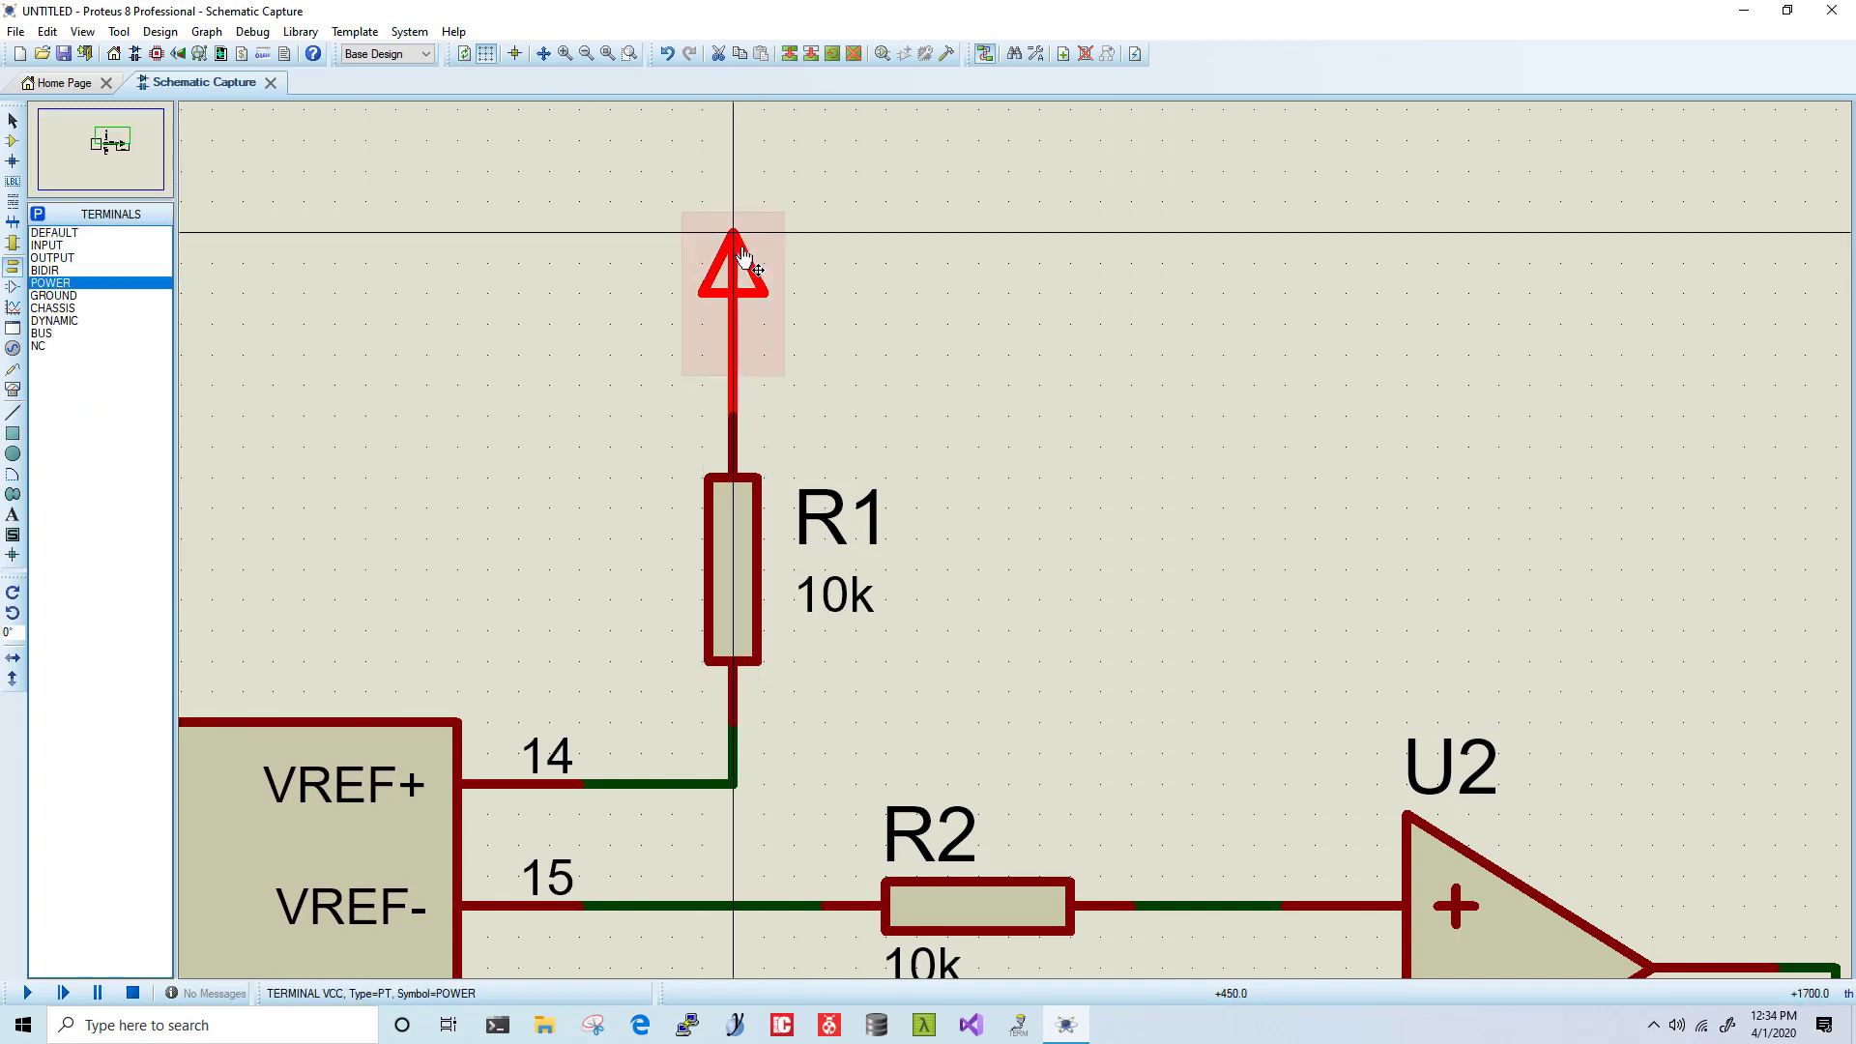
Step: Label the power terminal +10V, correcting the letter casing
double_click(733, 294)
type("+10V")
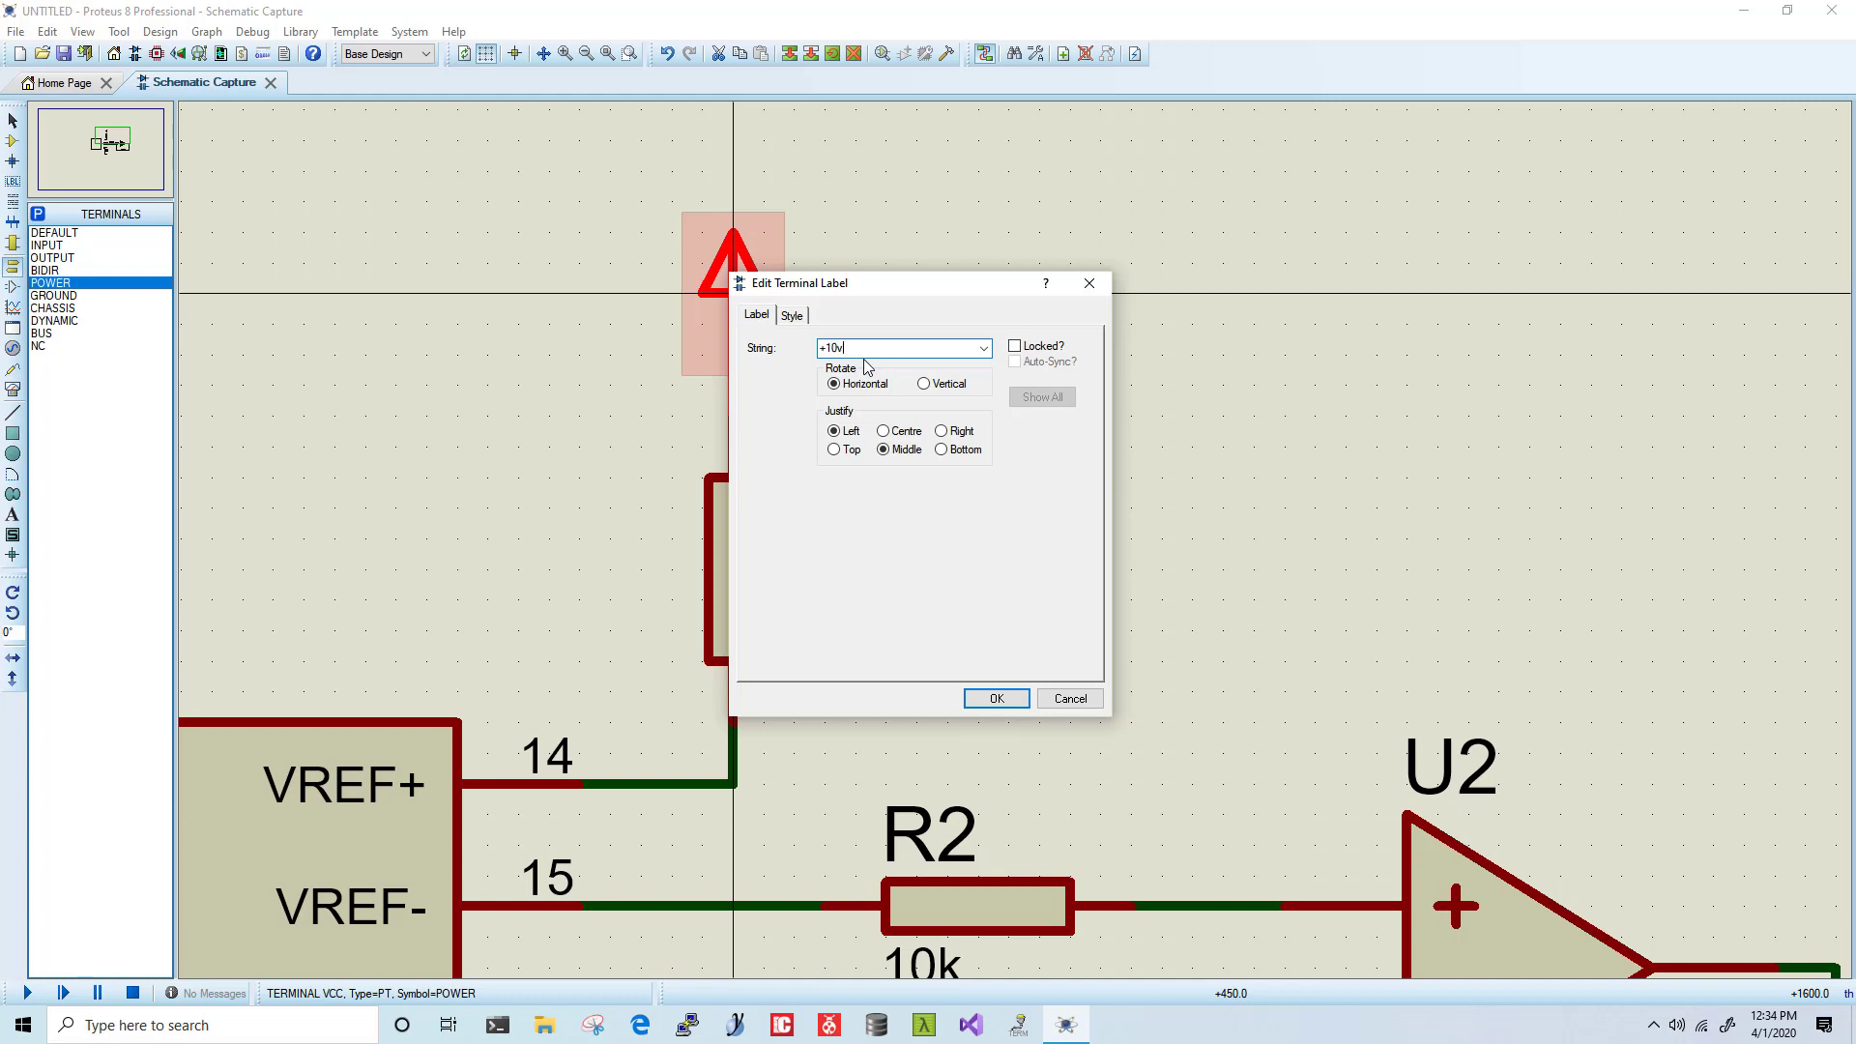
key("Return")
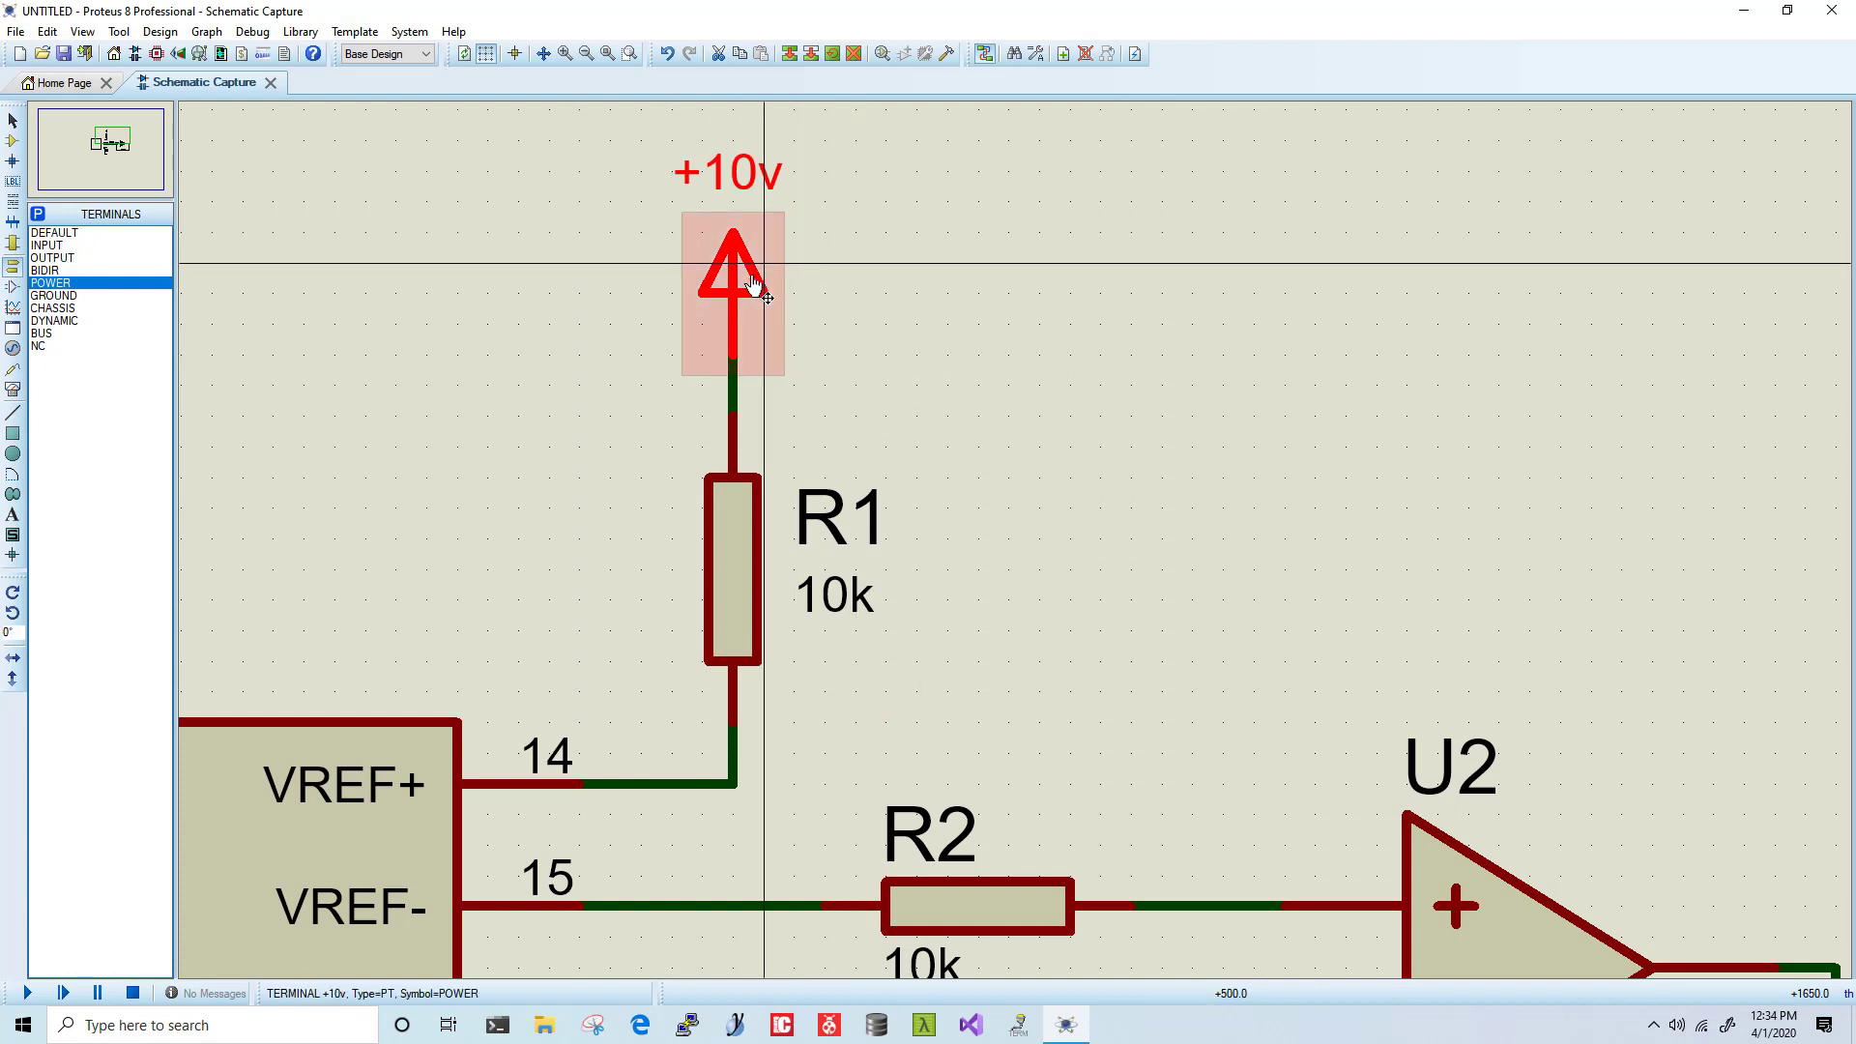
double_click(755, 285)
type("+10V")
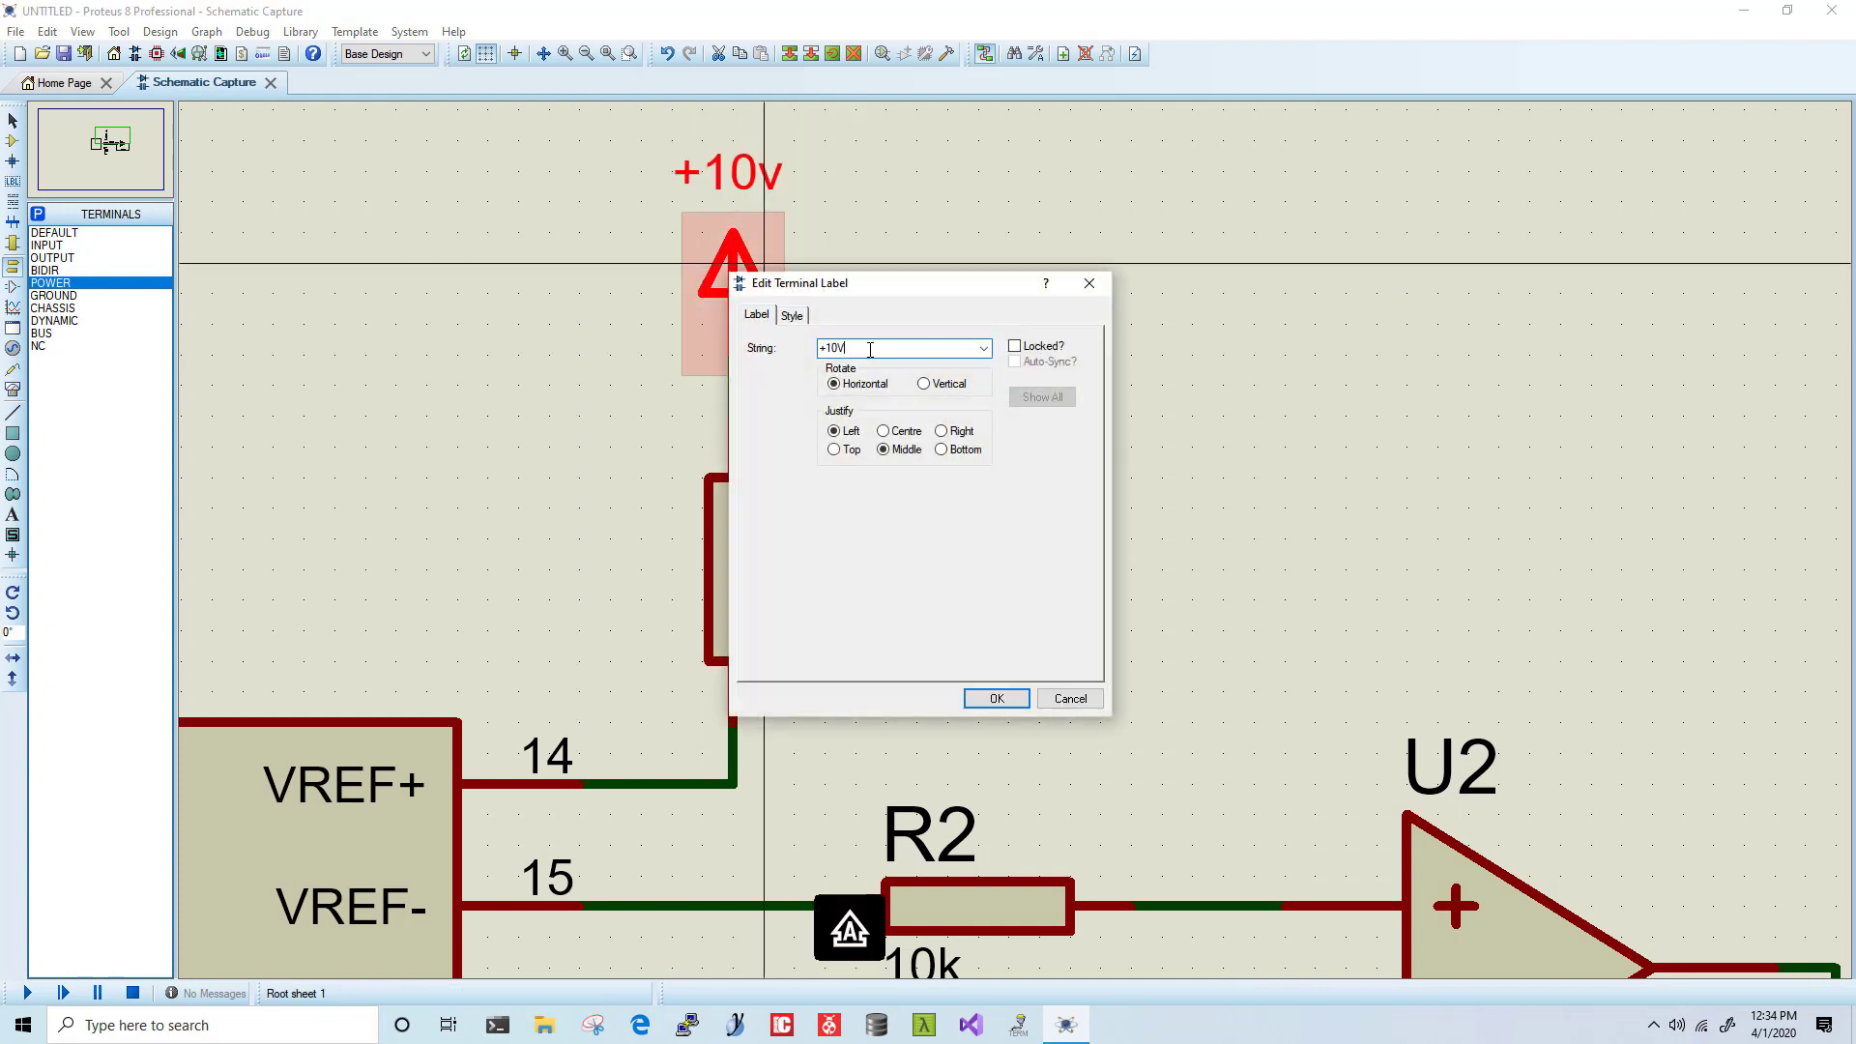
key("Return")
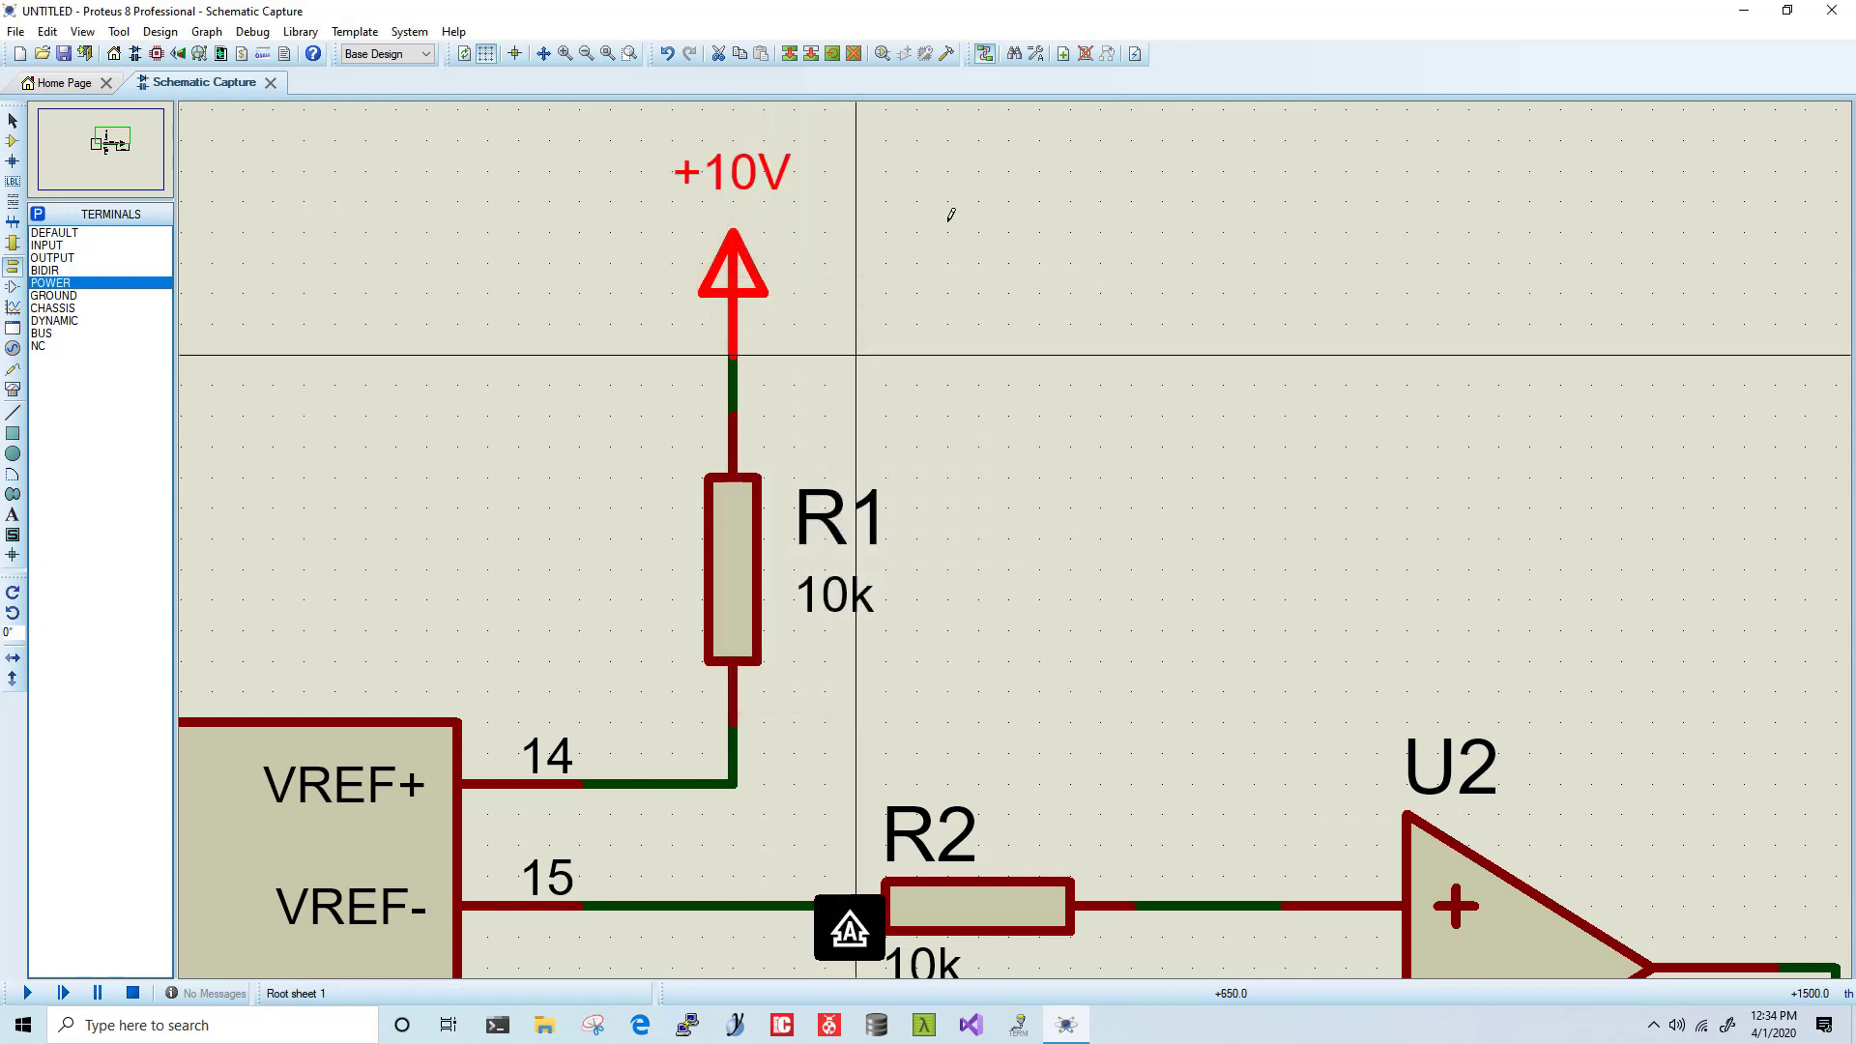
scroll(1211, 514, "down", 1)
scroll(1210, 514, "down", 3)
scroll(1008, 587, "up", 2)
scroll(1009, 587, "up", 1)
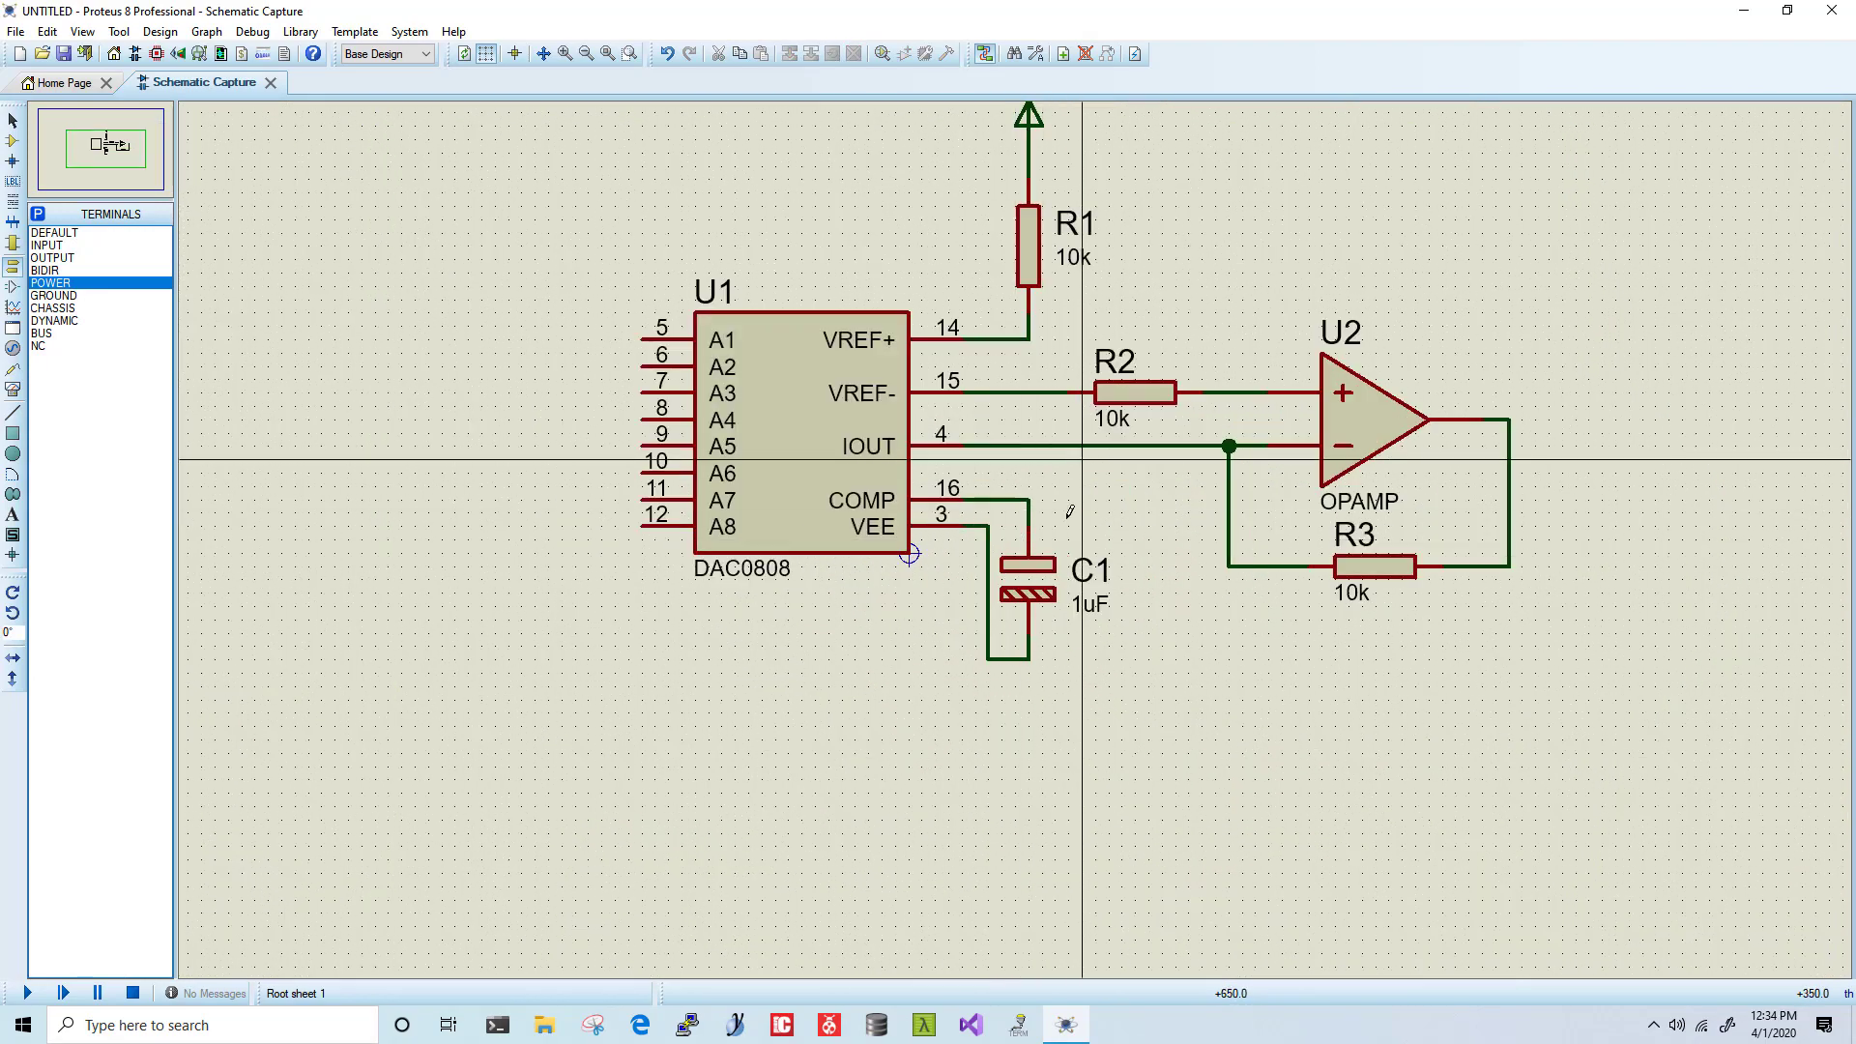
scroll(871, 696, "up", 2)
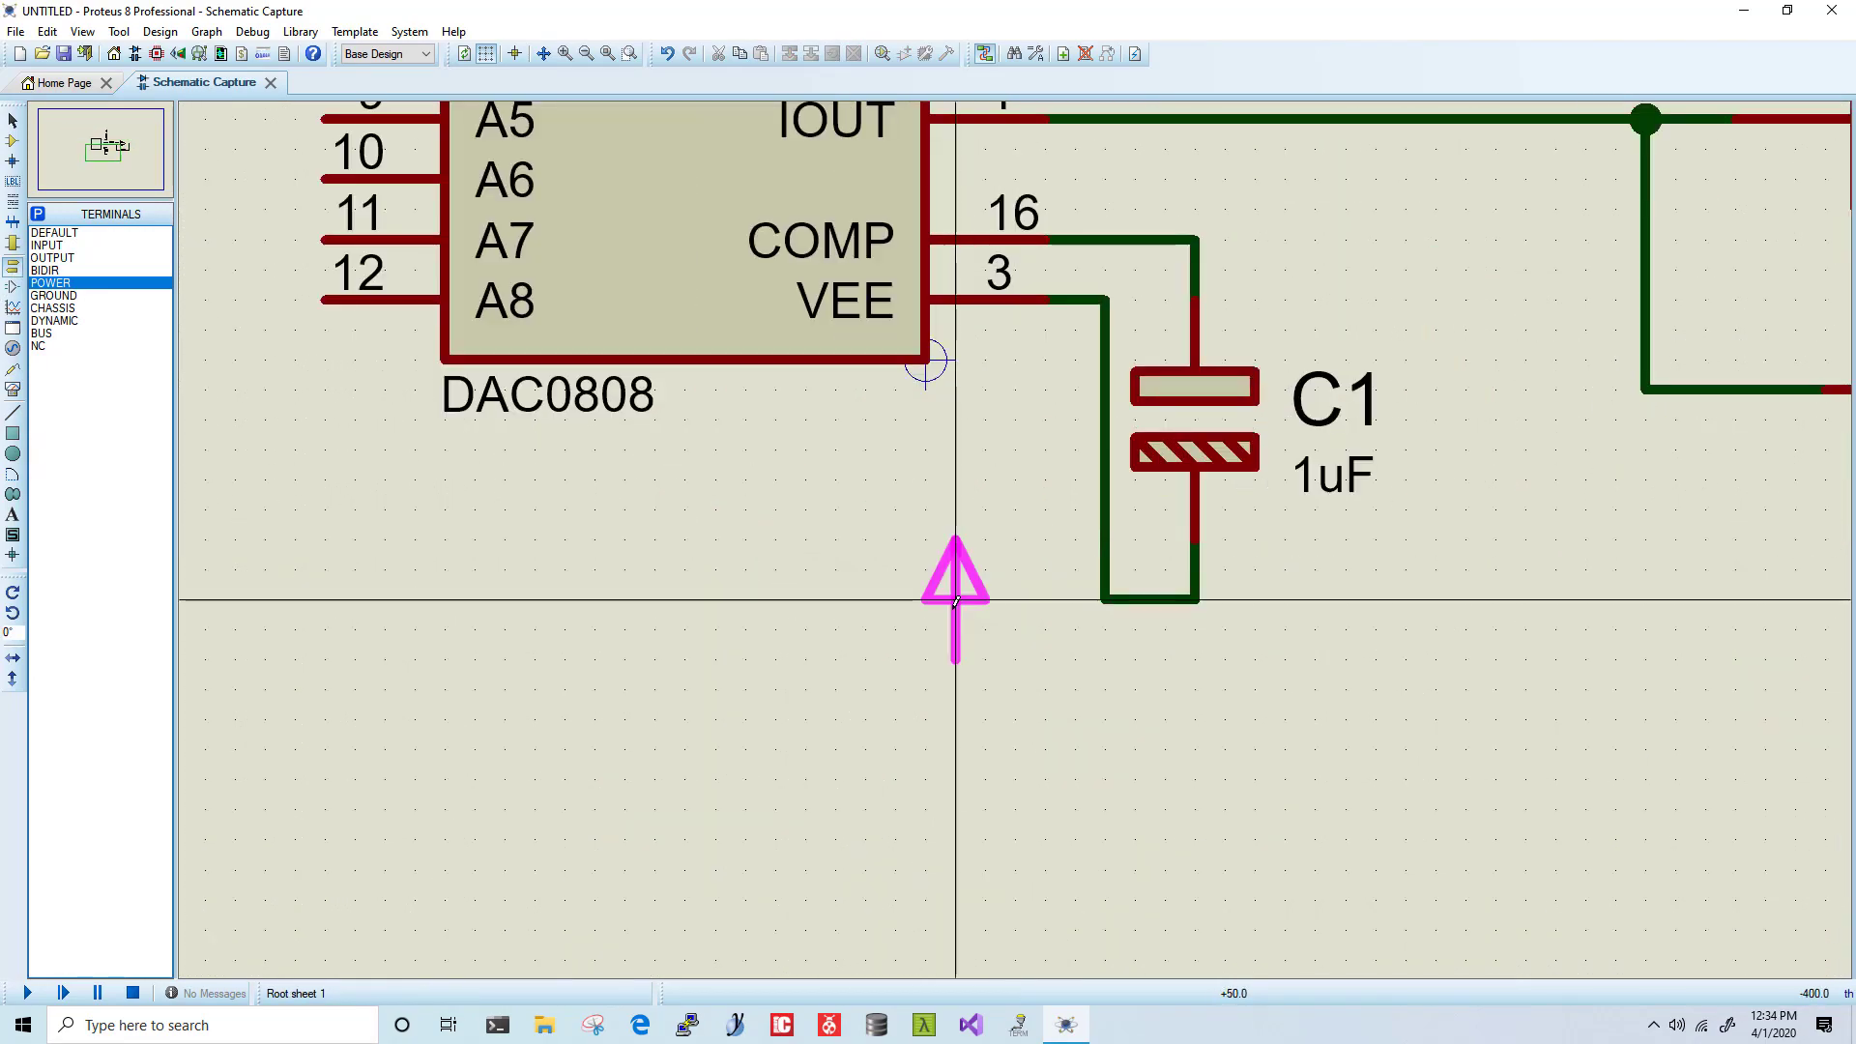
Step: Place a left-pointing power terminal on C1's lower wire and label it -15V
key("KP_Add")
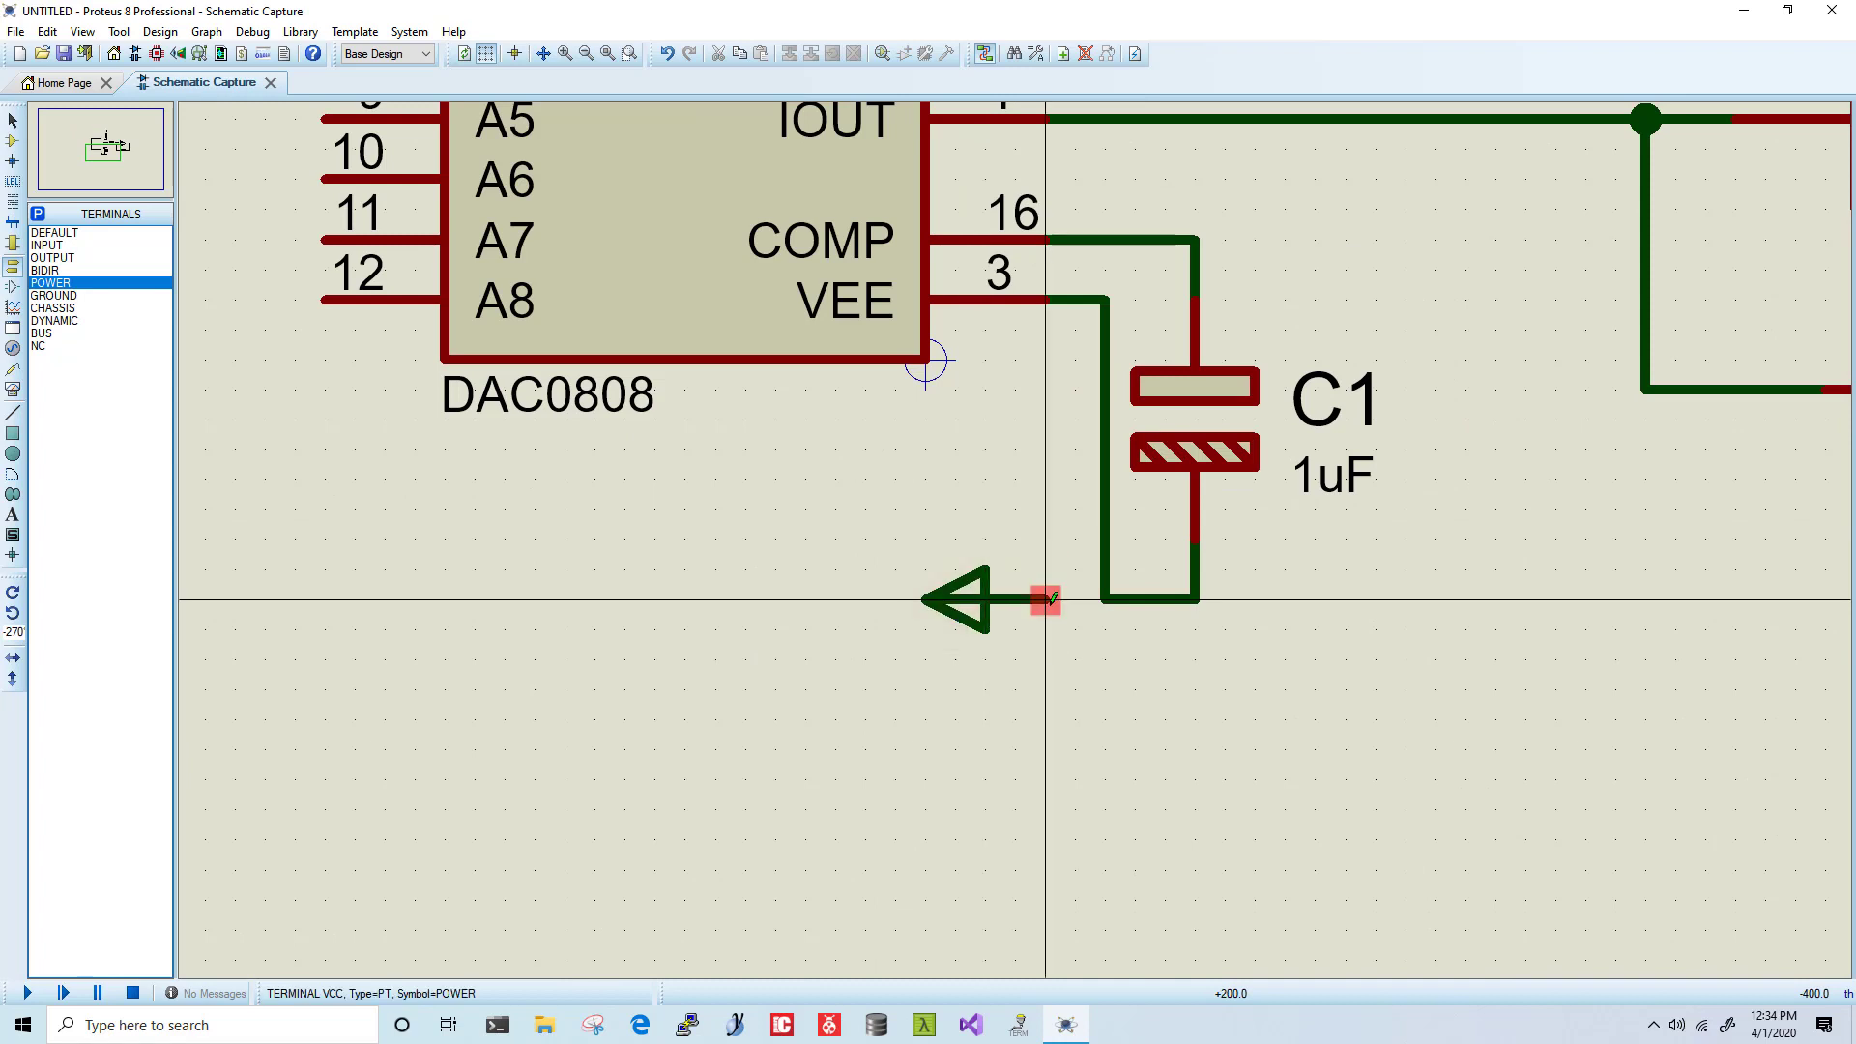
double_click(984, 599)
type("-15V")
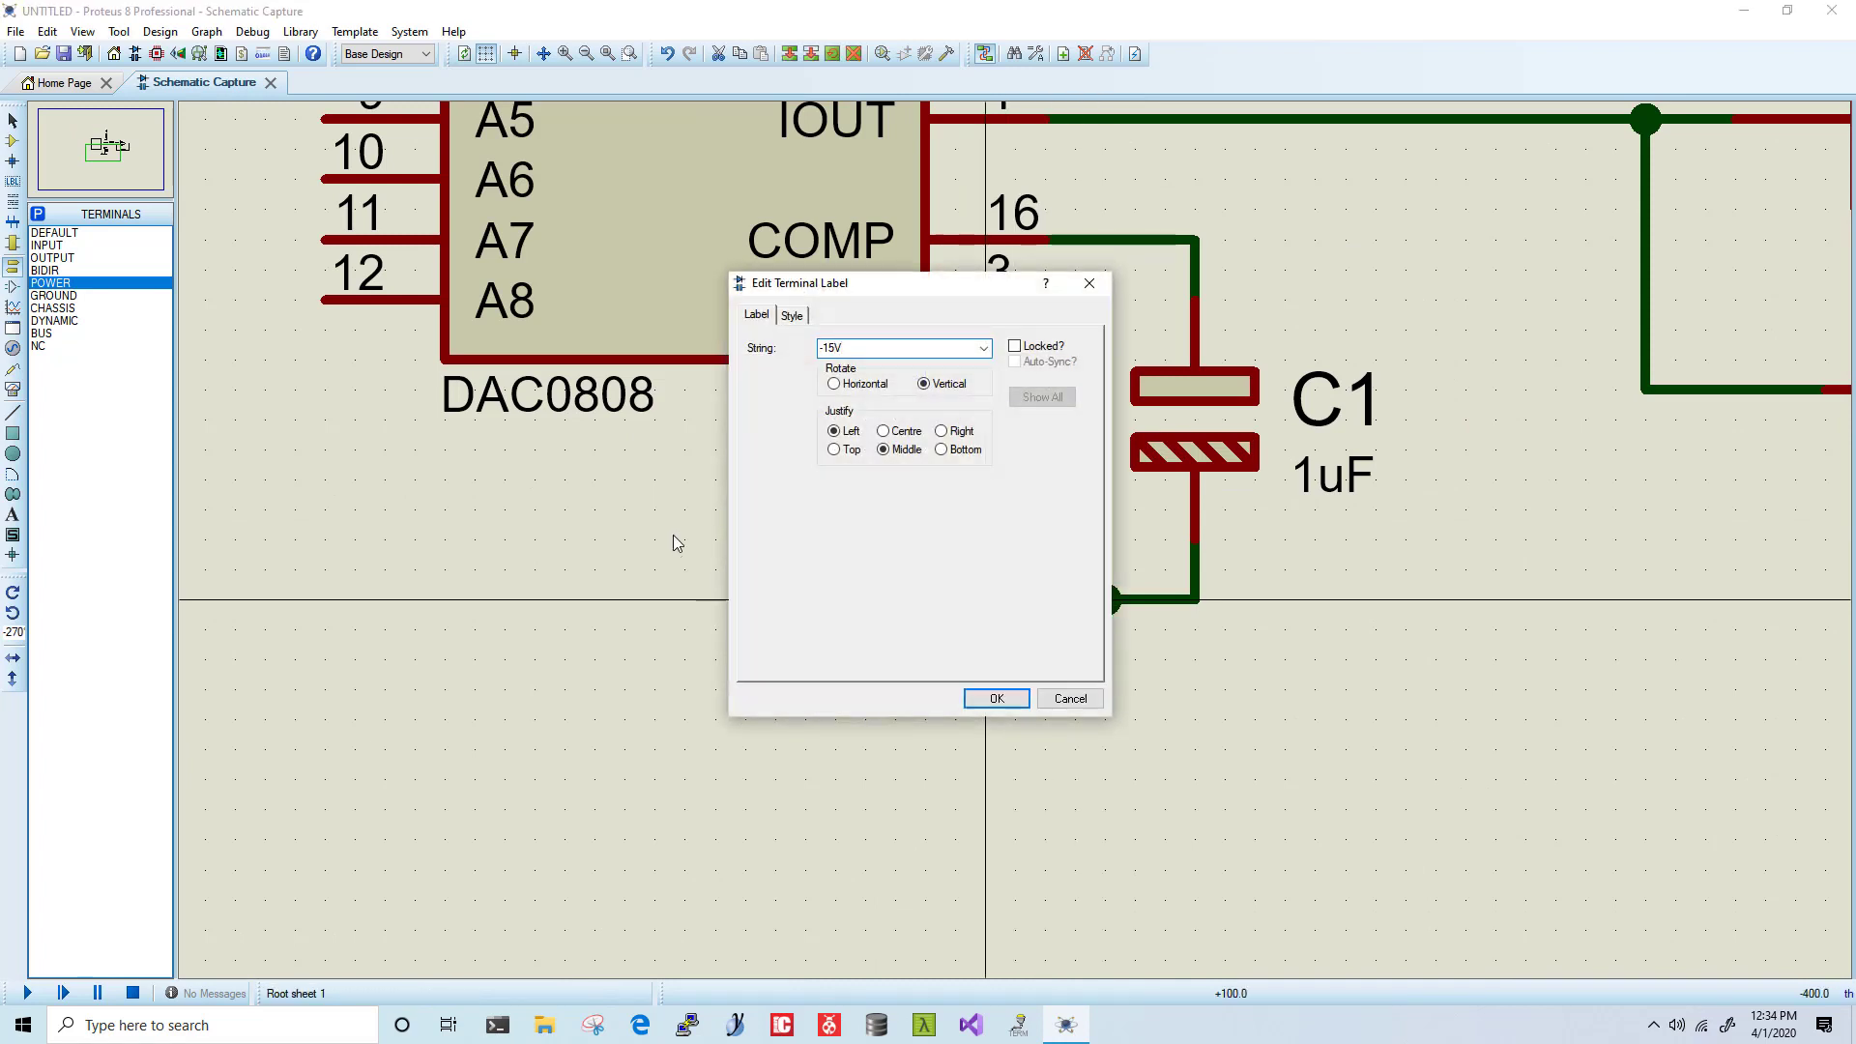
key("Return")
scroll(1025, 528, "down", 1)
scroll(1026, 528, "down", 1)
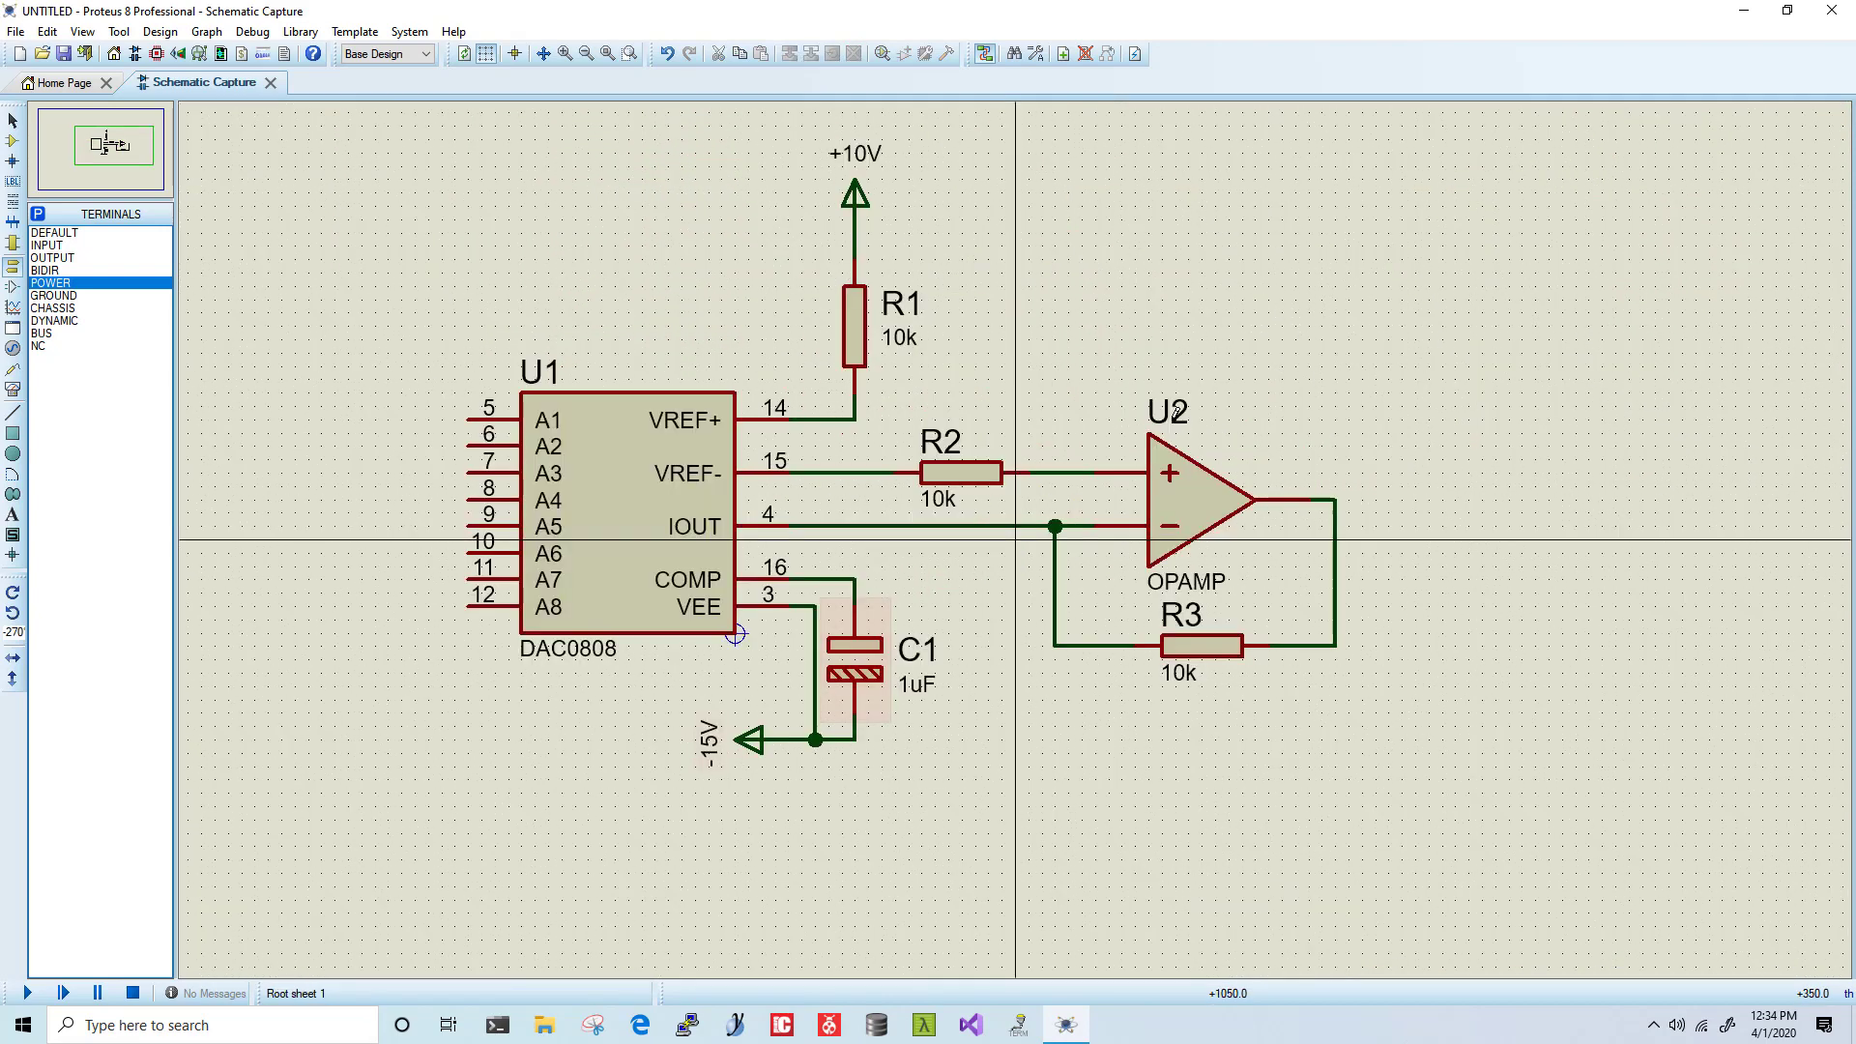
scroll(1016, 503, "up", 1)
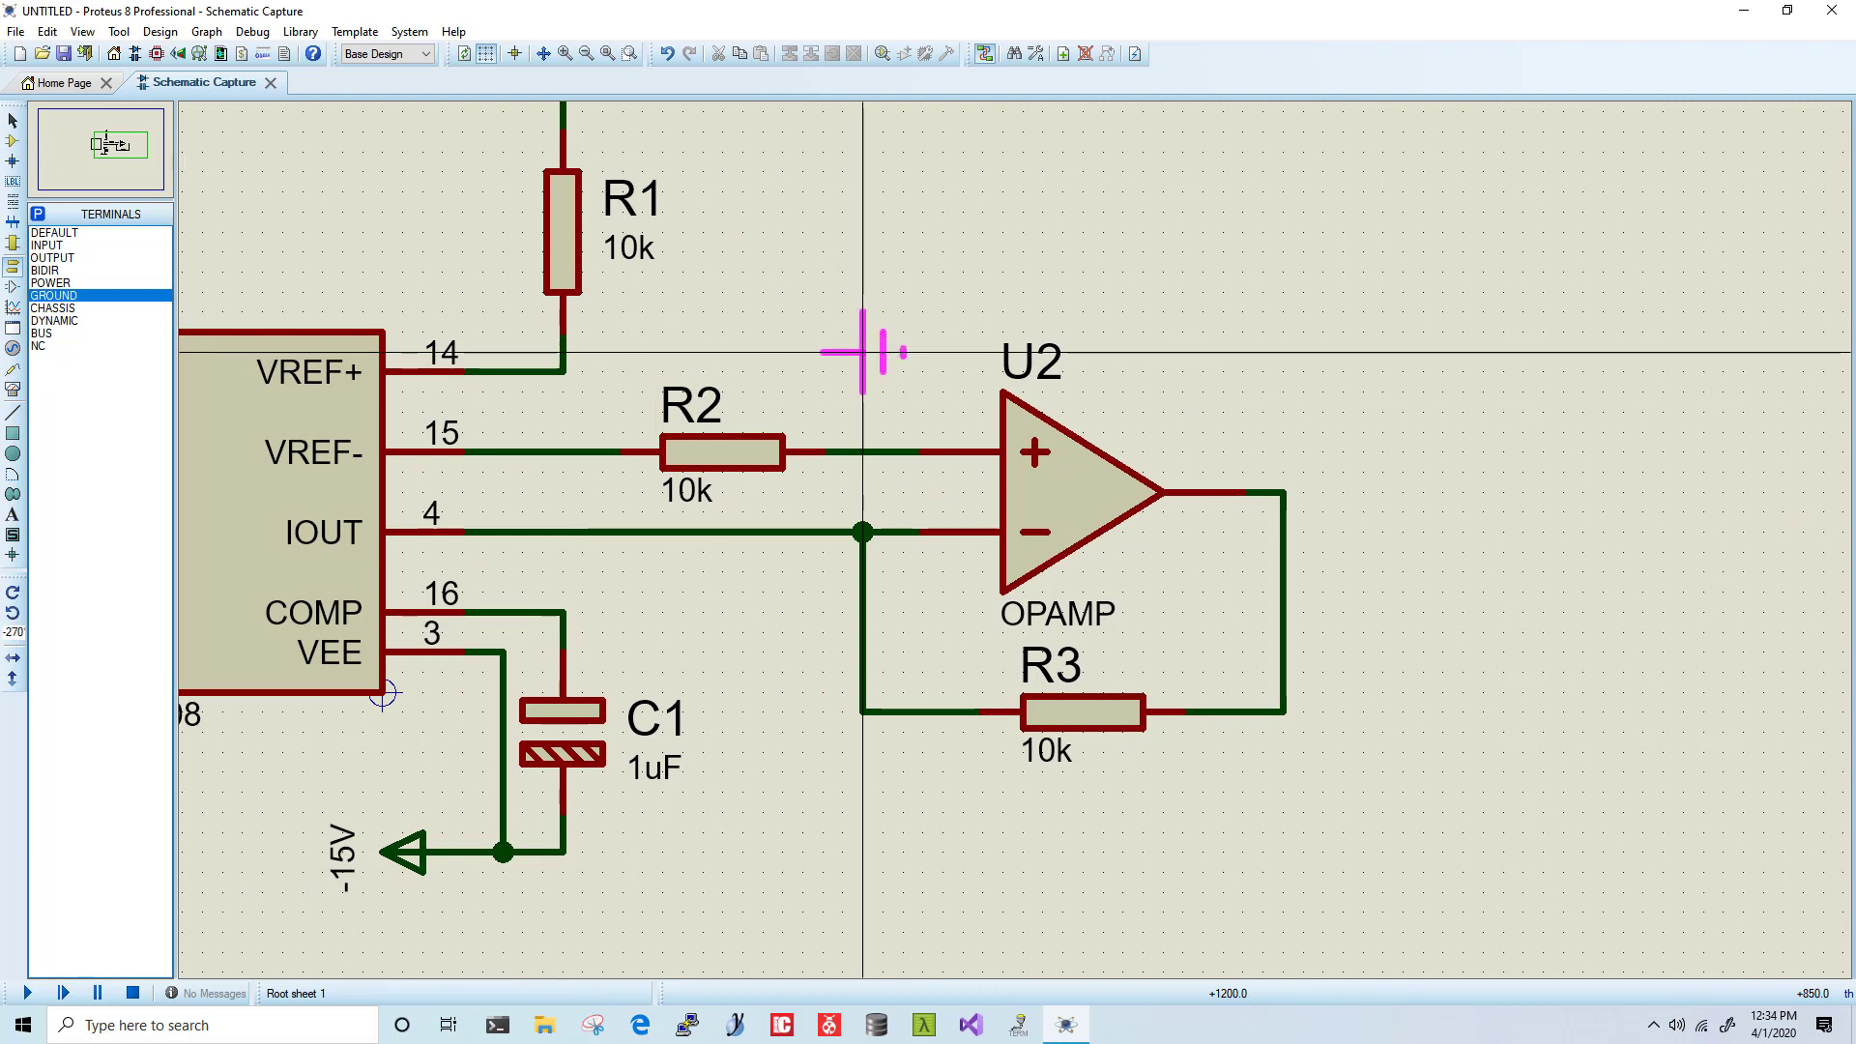
Step: Place a ground terminal above U2 and wire it to the R2–U2 plus-input net
key("KP_Add")
left_click(943, 351)
left_click(863, 453)
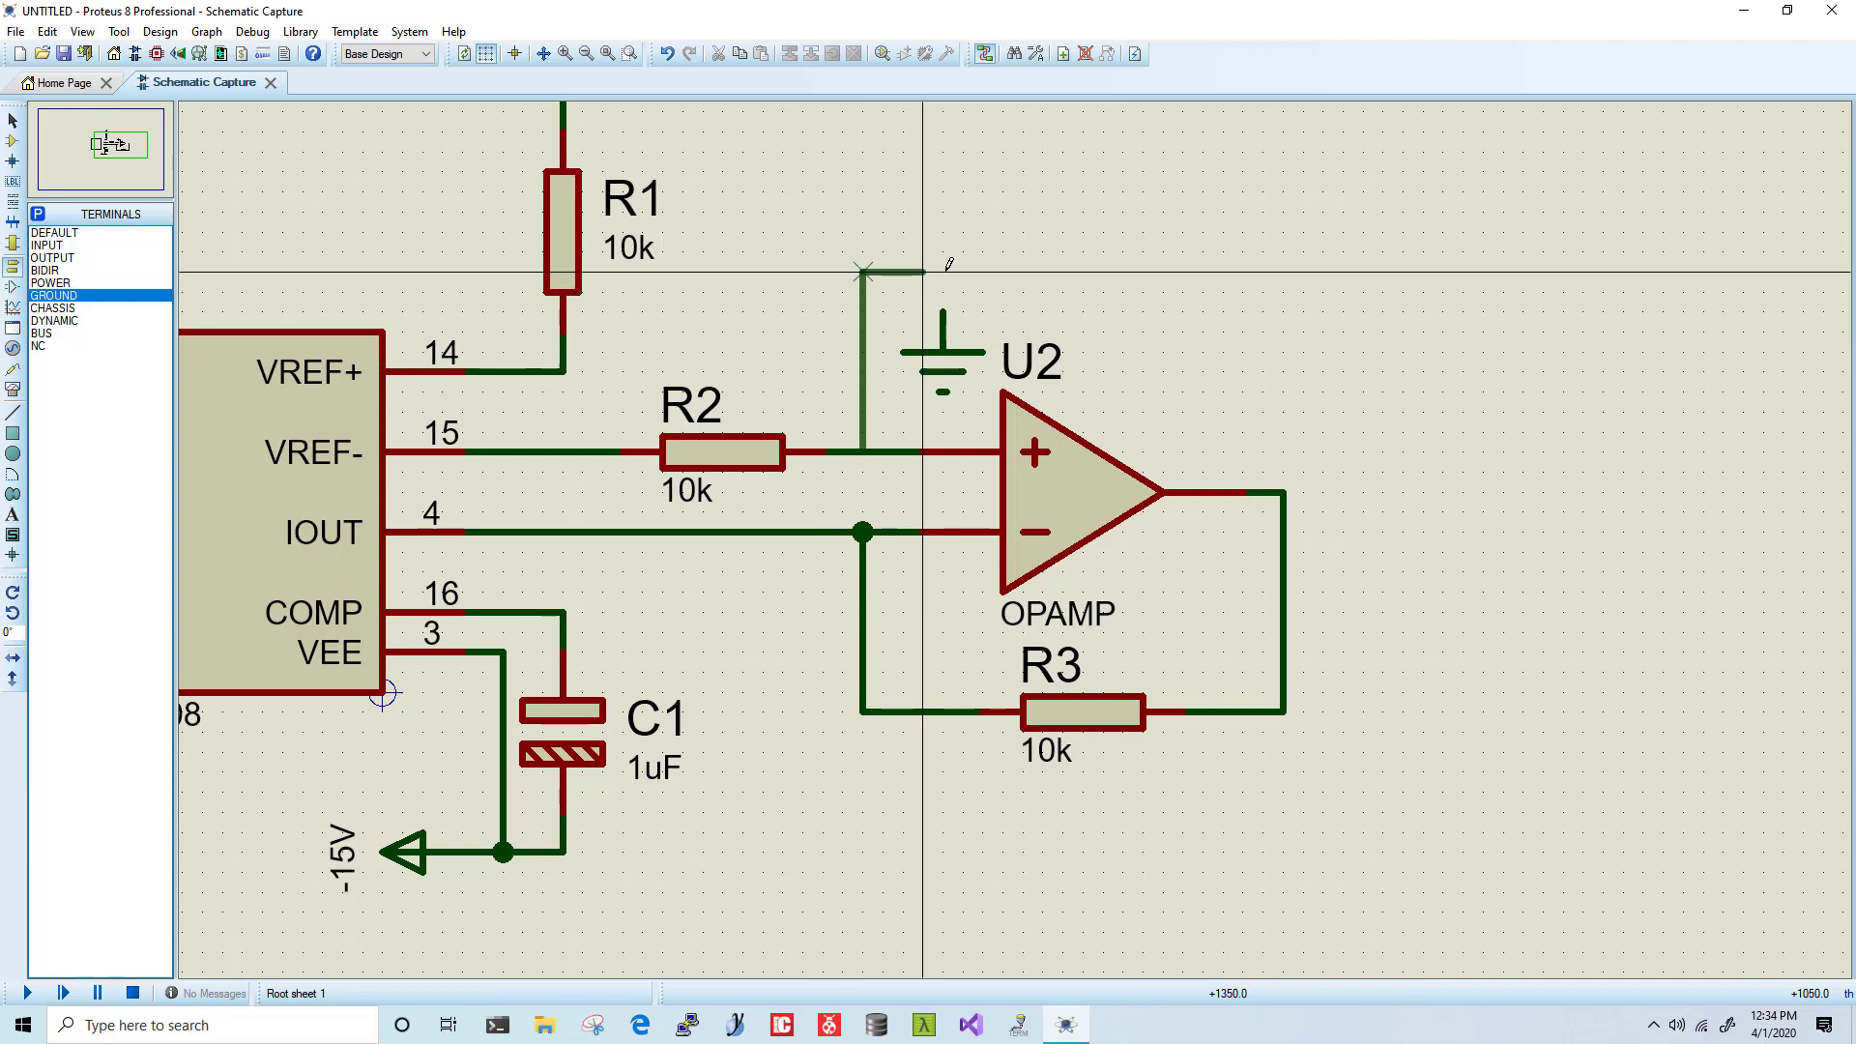
left_click(945, 312)
scroll(899, 435, "down", 1)
scroll(957, 464, "up", 1)
scroll(964, 493, "down", 1)
scroll(1023, 512, "up", 1)
scroll(1087, 485, "down", 1)
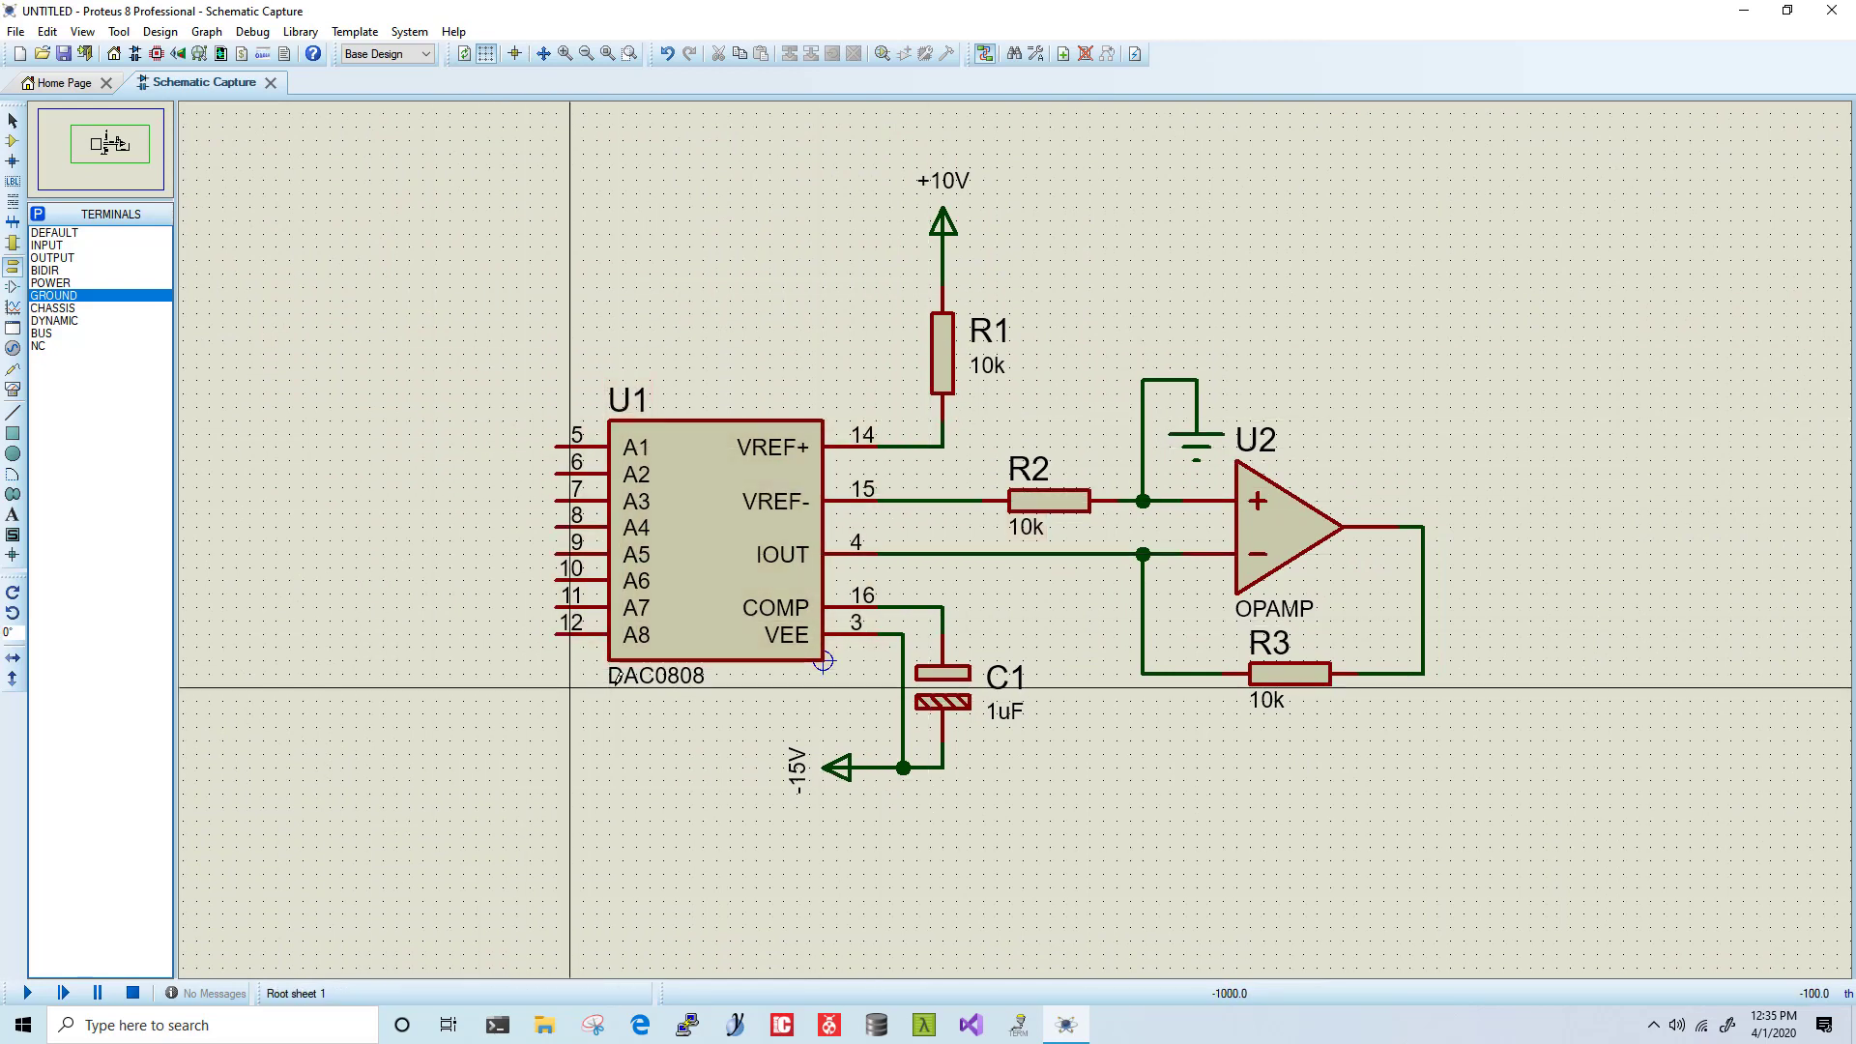
scroll(653, 695, "up", 1)
scroll(755, 694, "down", 1)
key("p")
type("TOGGLE")
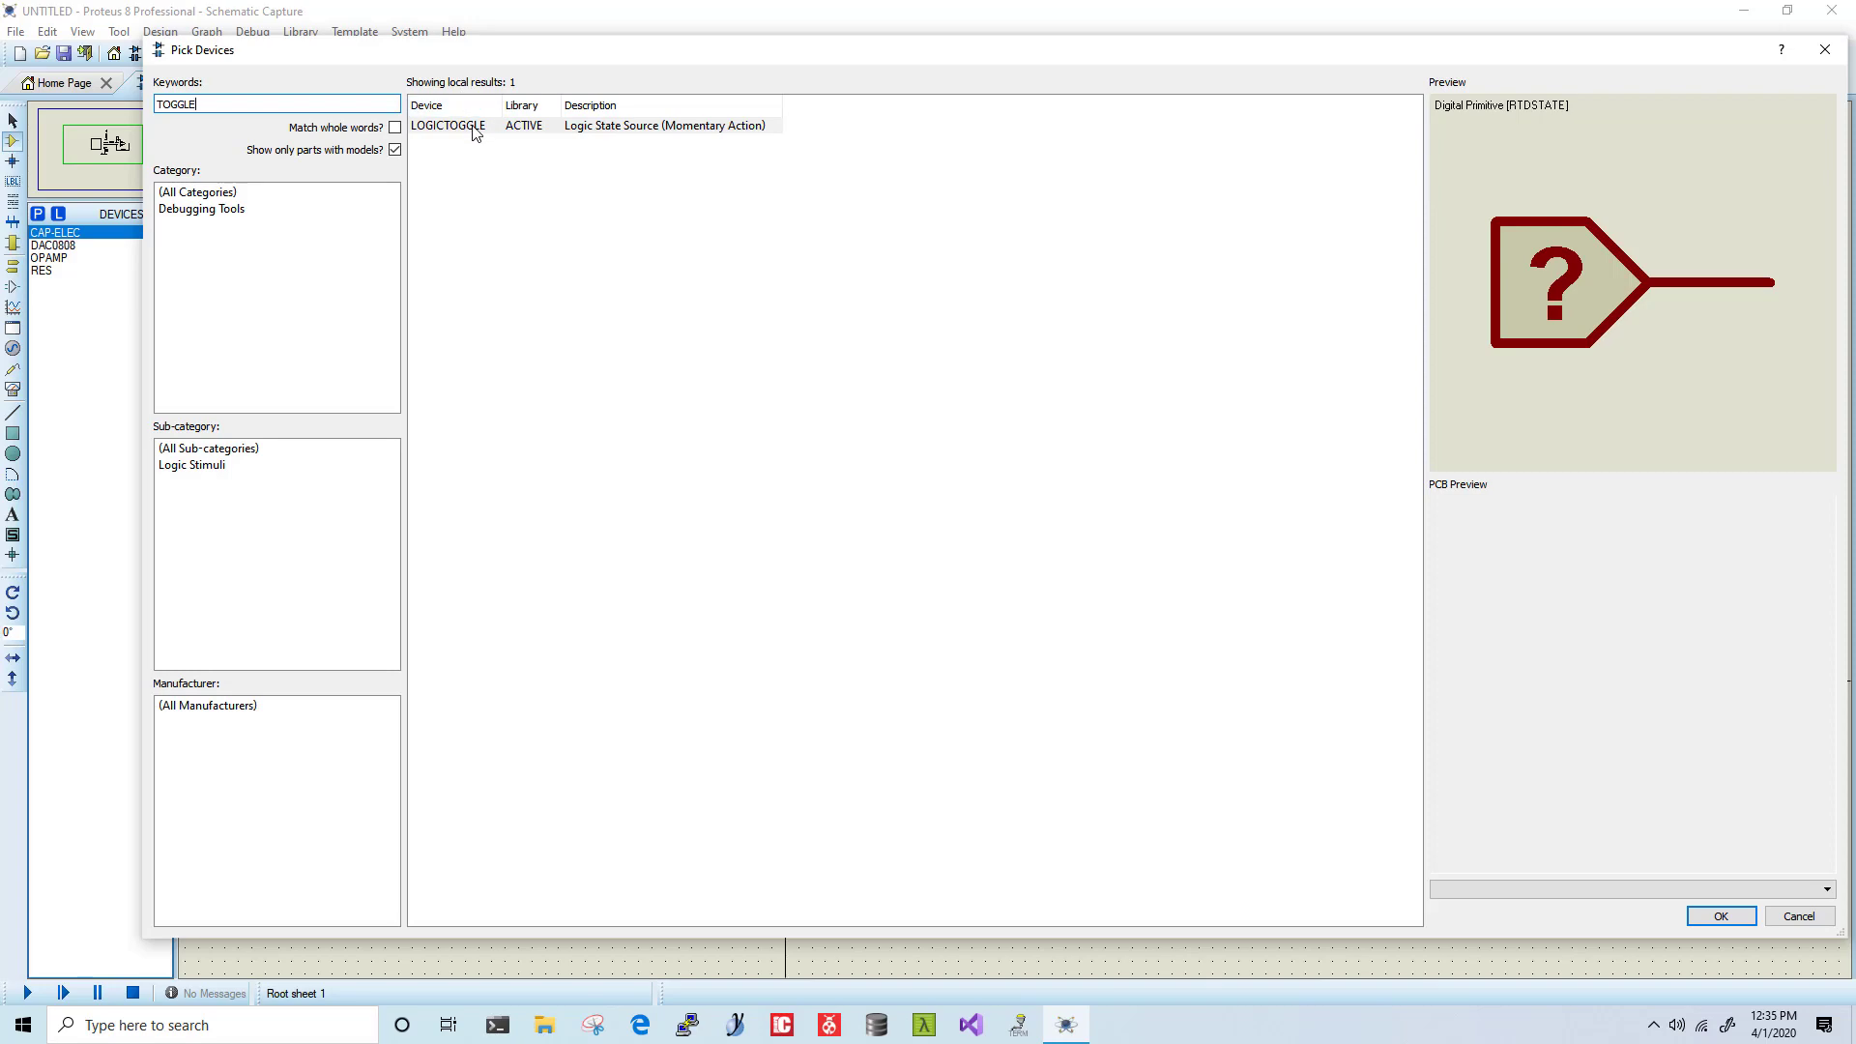
Step: Add LOGICTOGGLE to the project and place the first toggle left of U1
double_click(473, 128)
left_click(1721, 916)
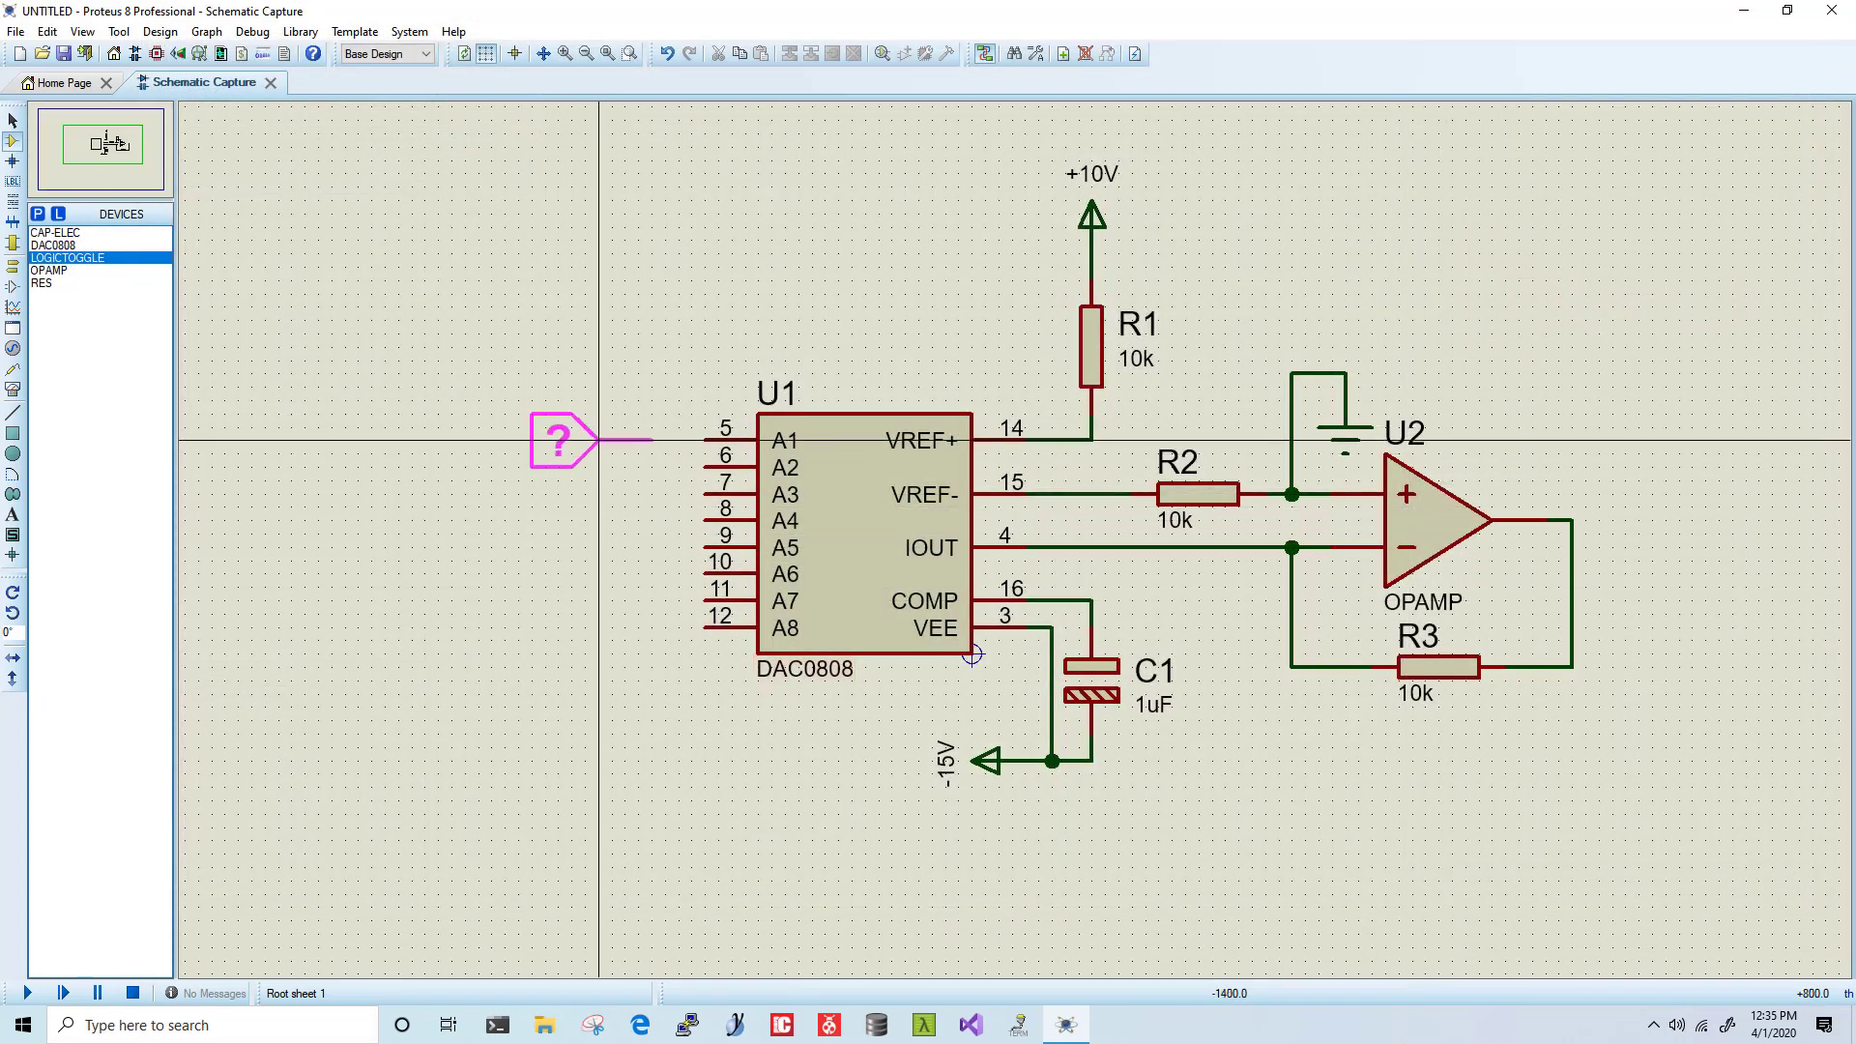
left_click(439, 439)
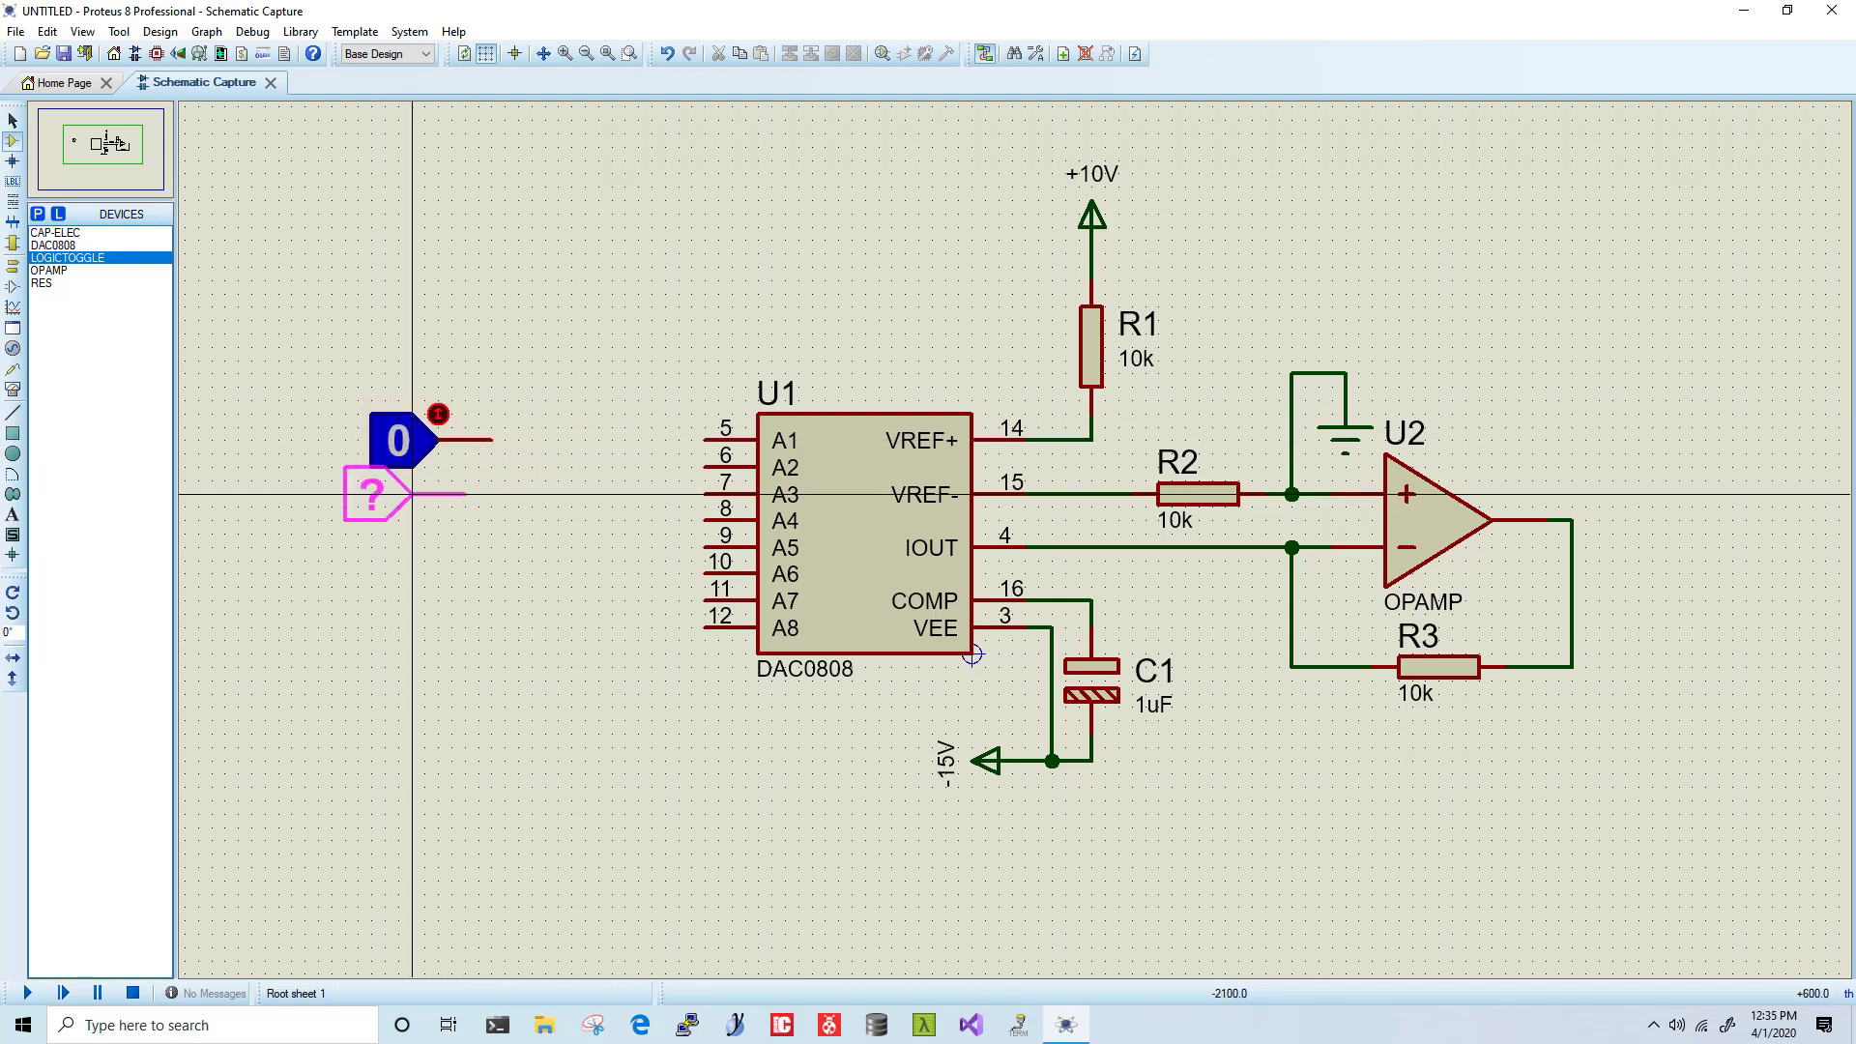
Step: Stack three more logic toggles below the first and box-select all four
left_click(438, 493)
left_click(438, 562)
key("ctrl+z")
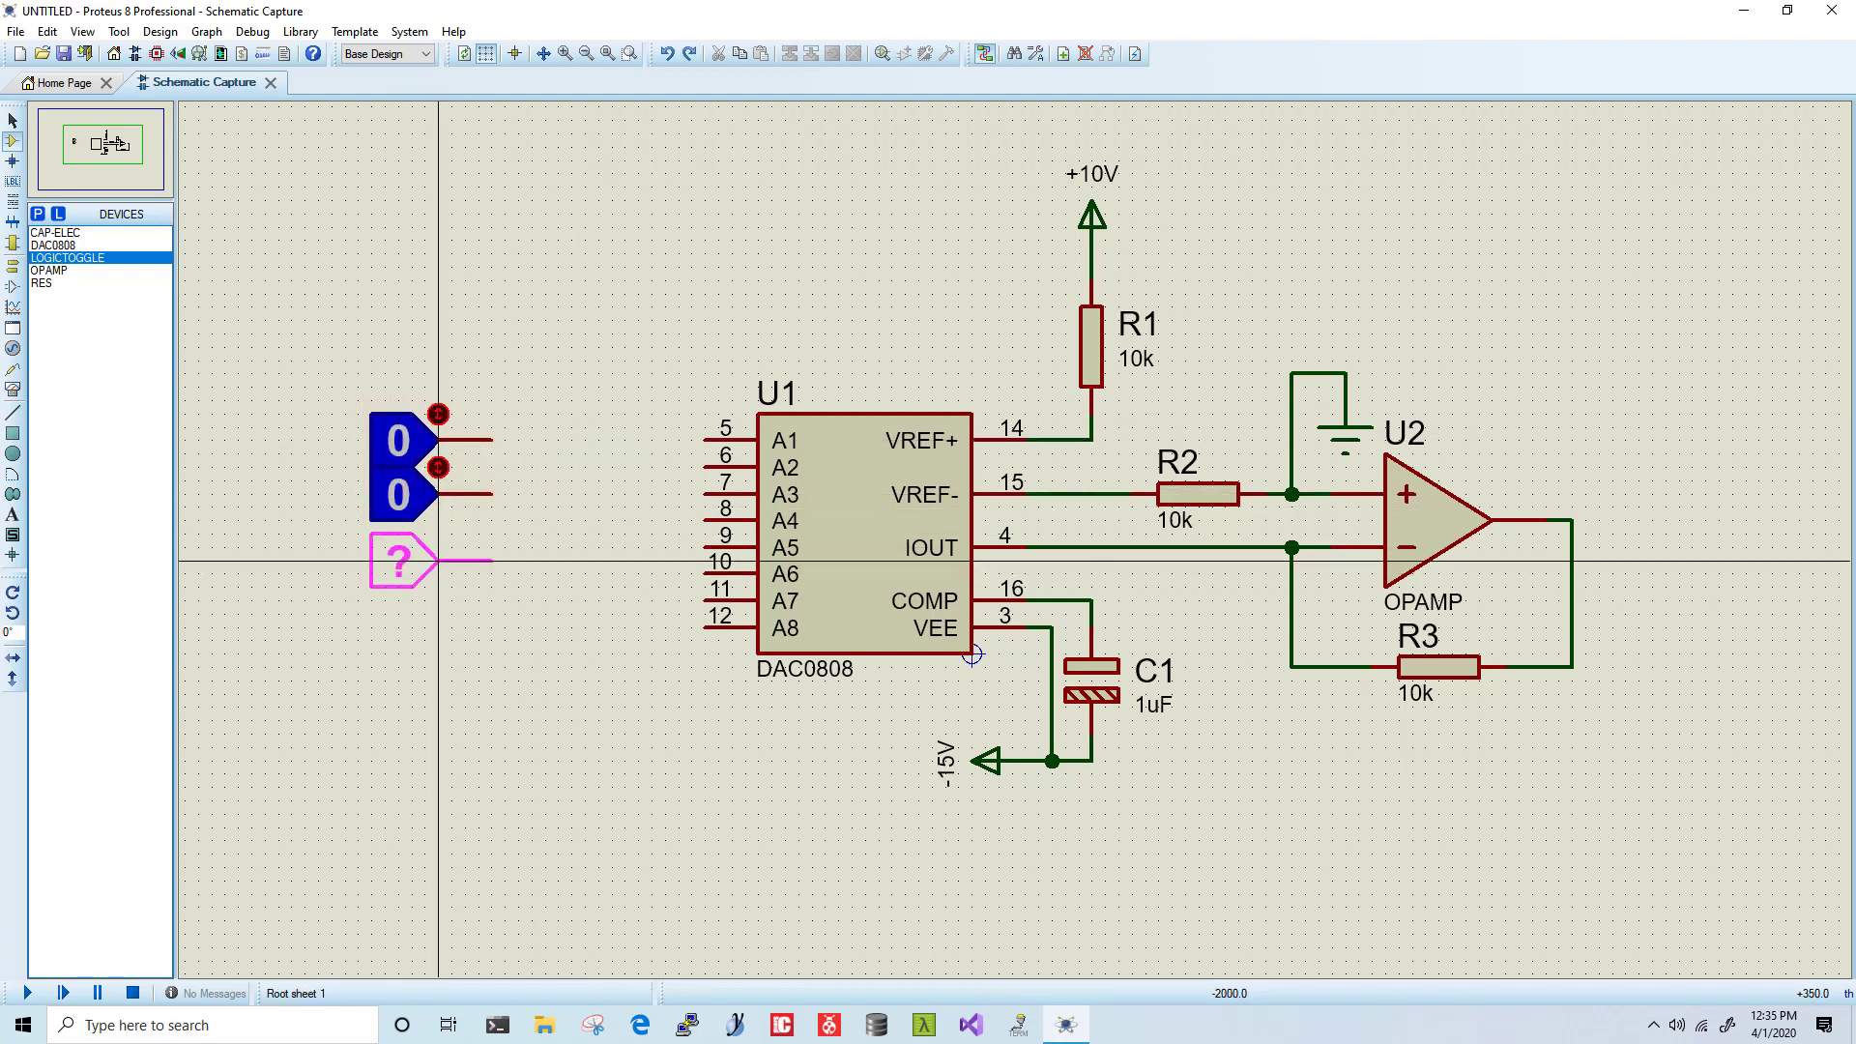
left_click(438, 549)
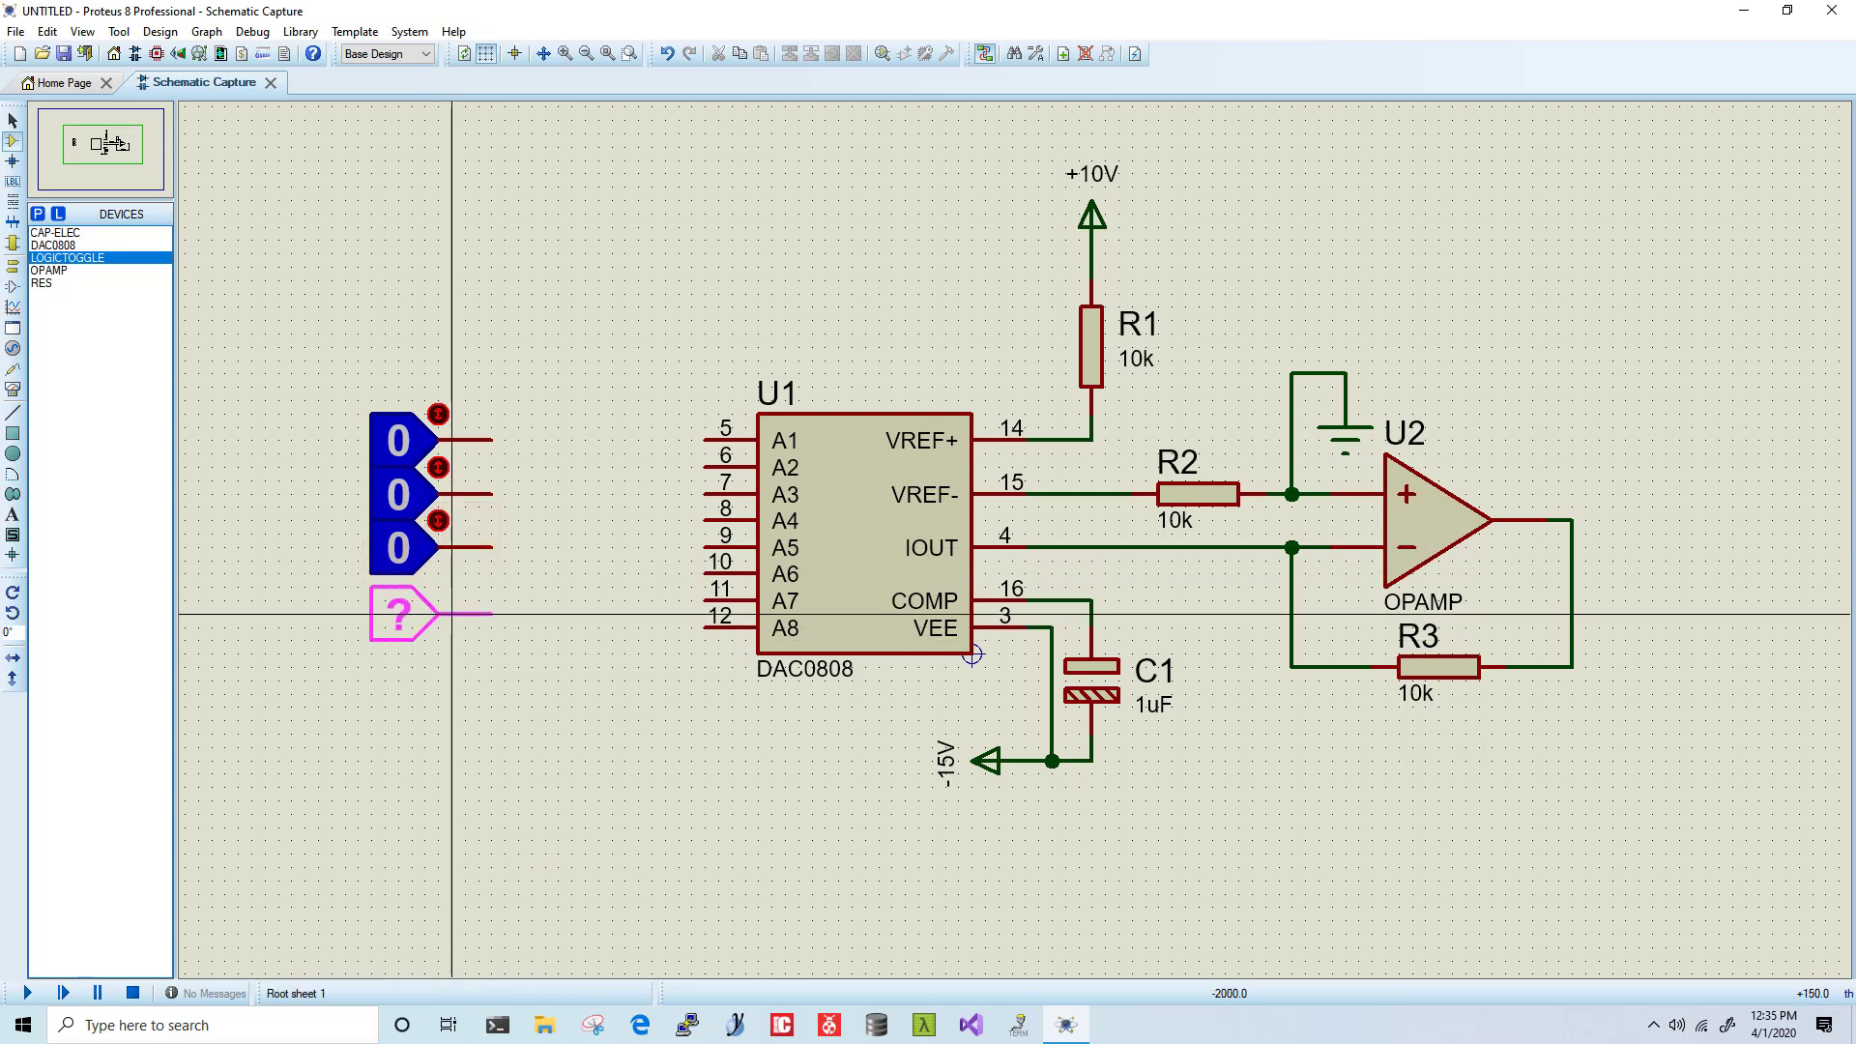
left_click(435, 601)
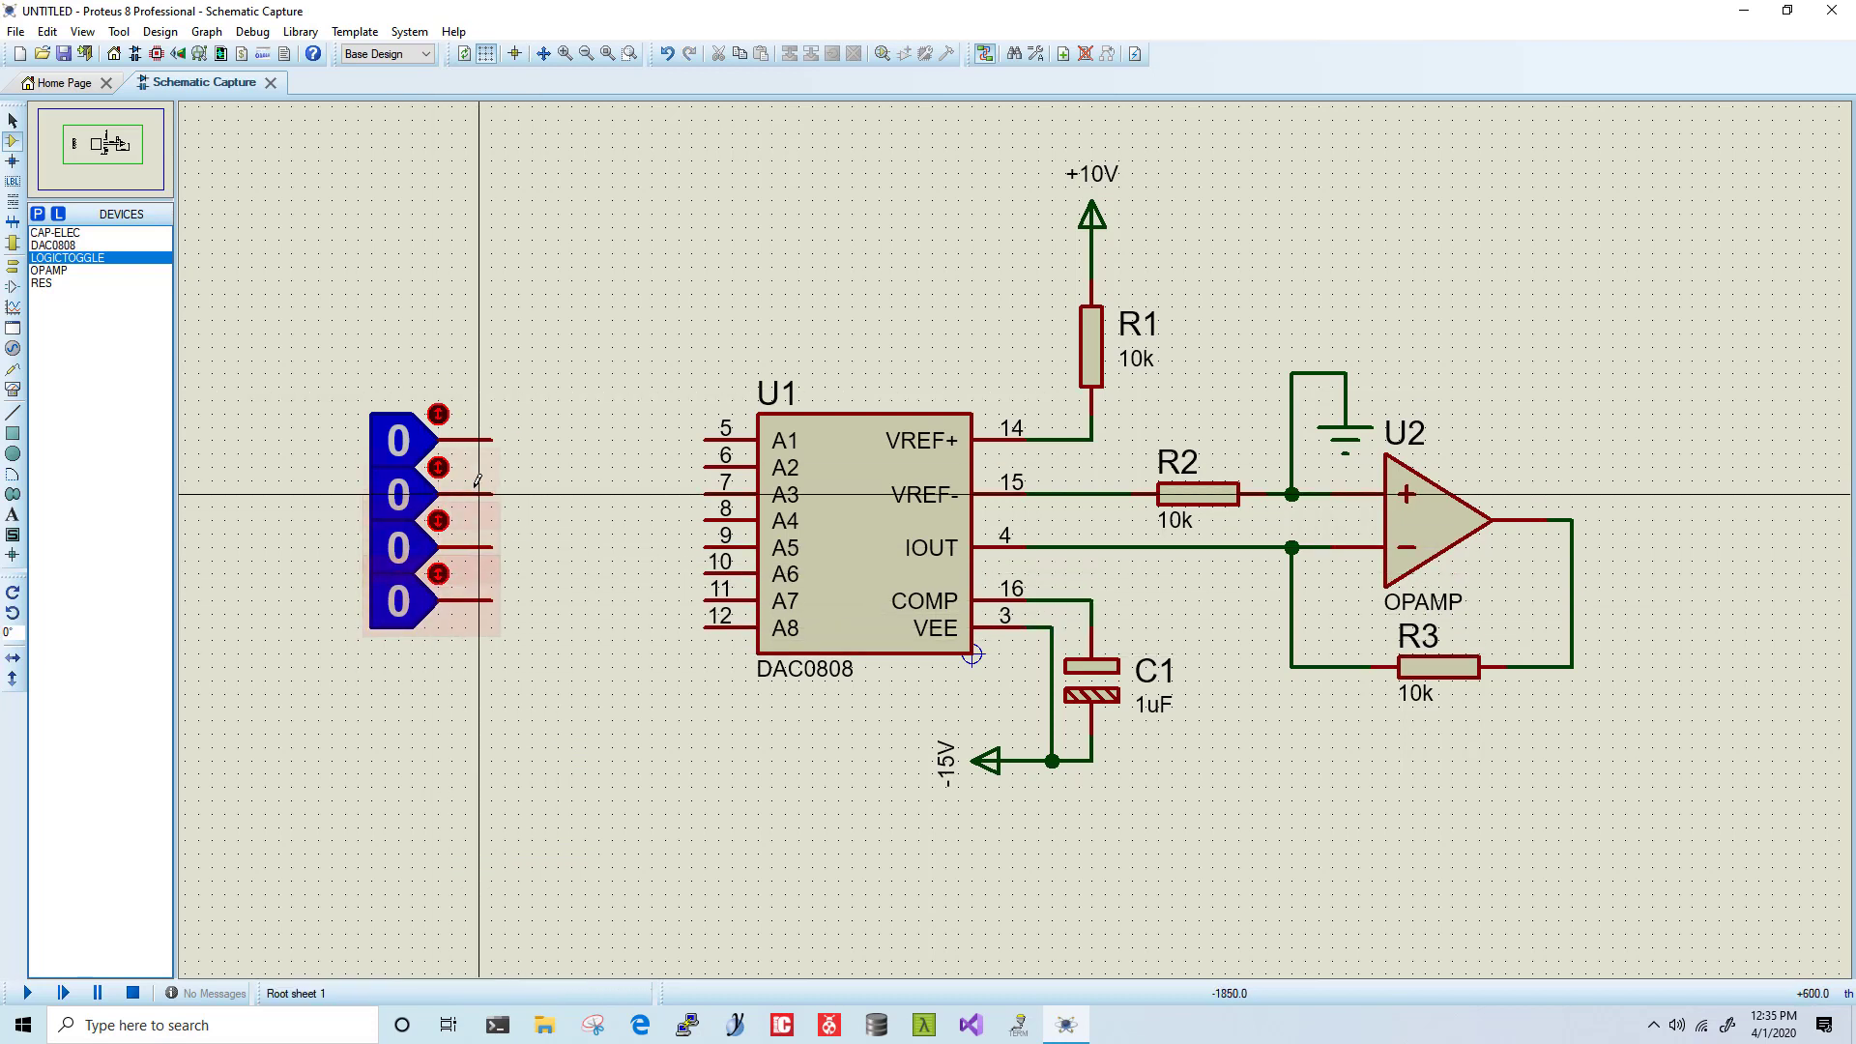
mouse_move(332, 387)
left_mouse_down()
mouse_move(566, 663)
mouse_move(520, 665)
left_mouse_up()
Step: Block-copy the four selected toggles below the originals, forming a column of eight
right_click(454, 568)
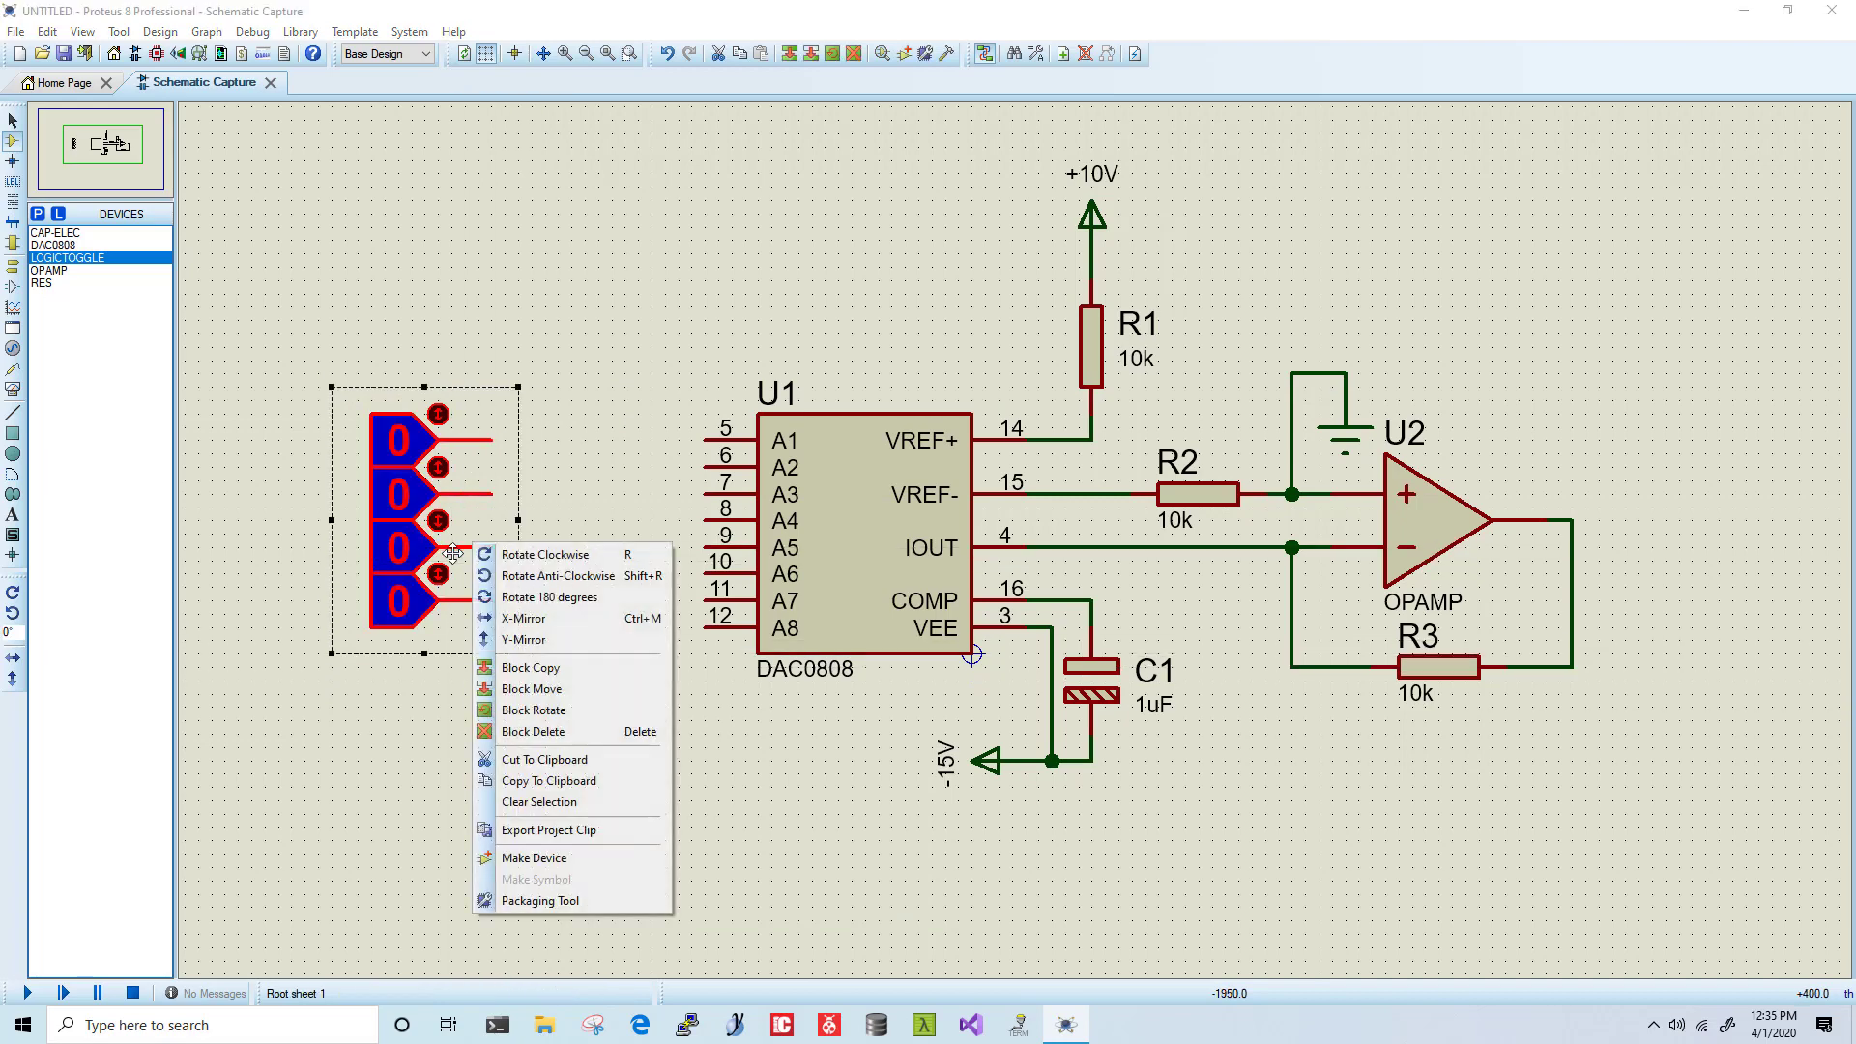
left_click(526, 688)
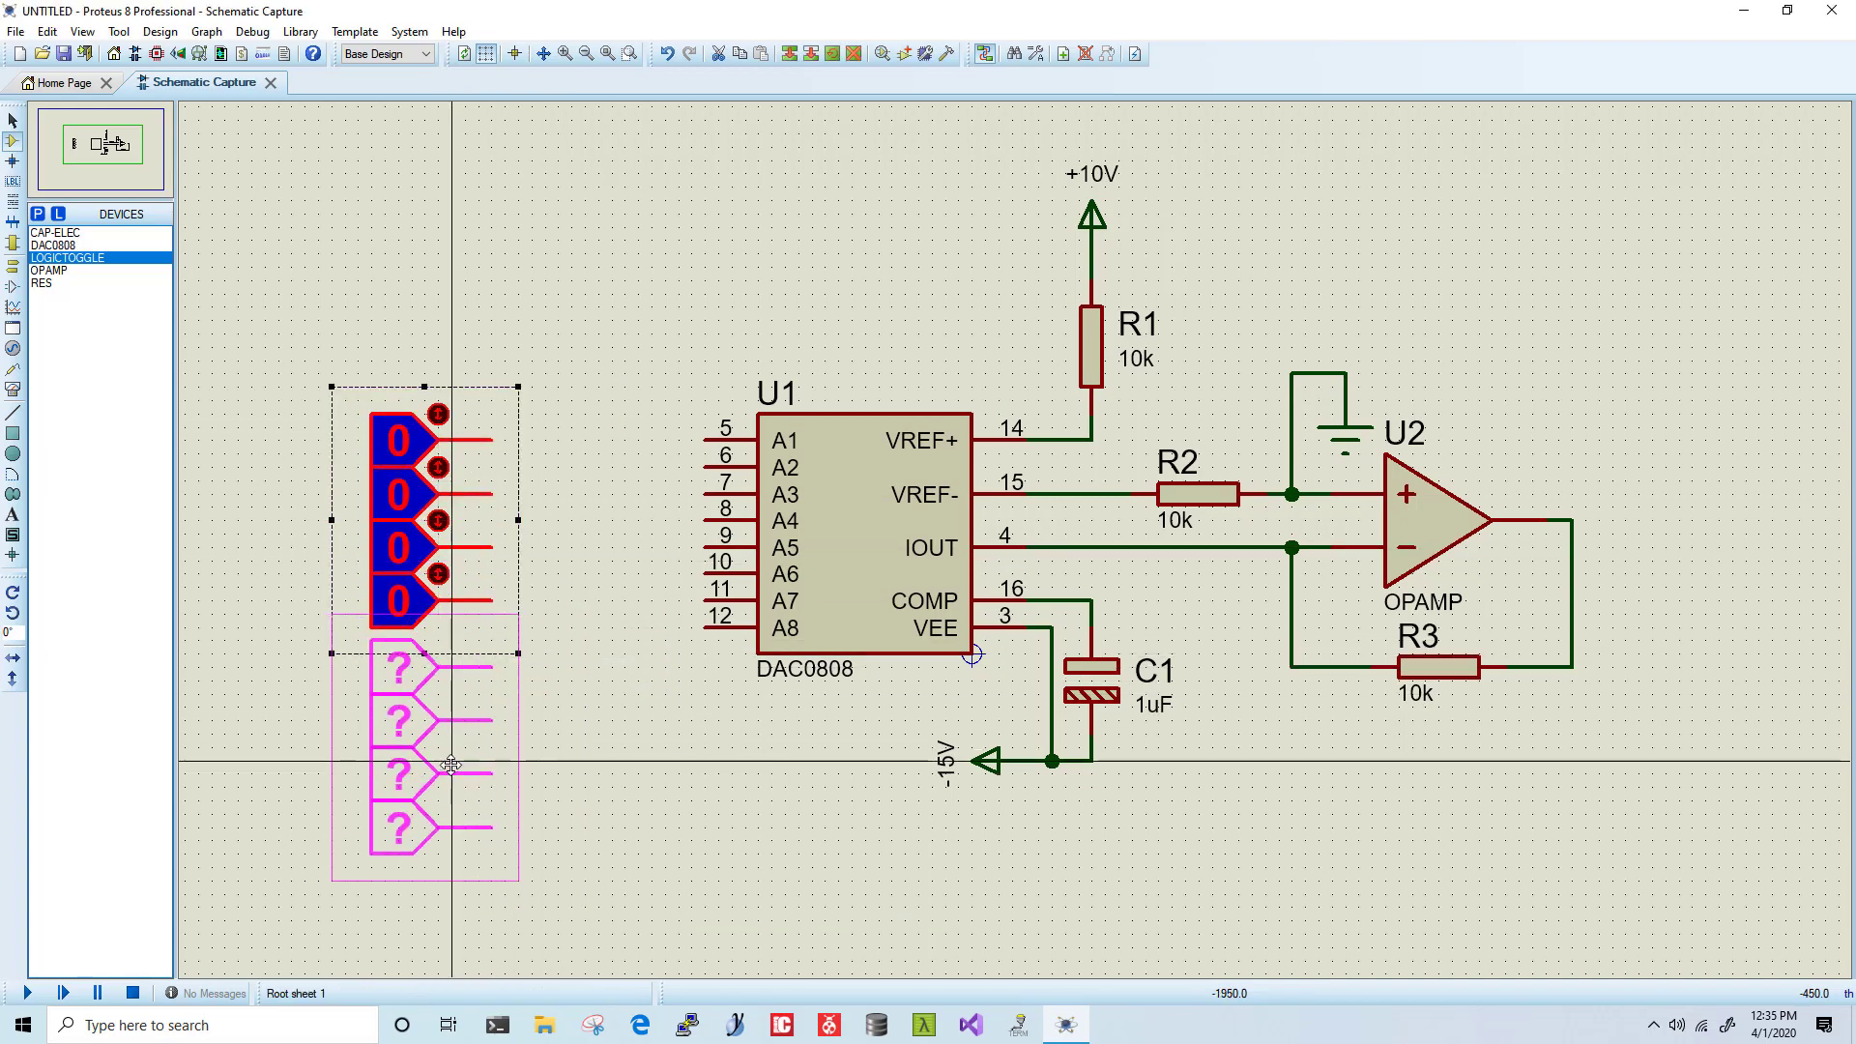
left_click(455, 761)
right_click(576, 597)
left_click(576, 596)
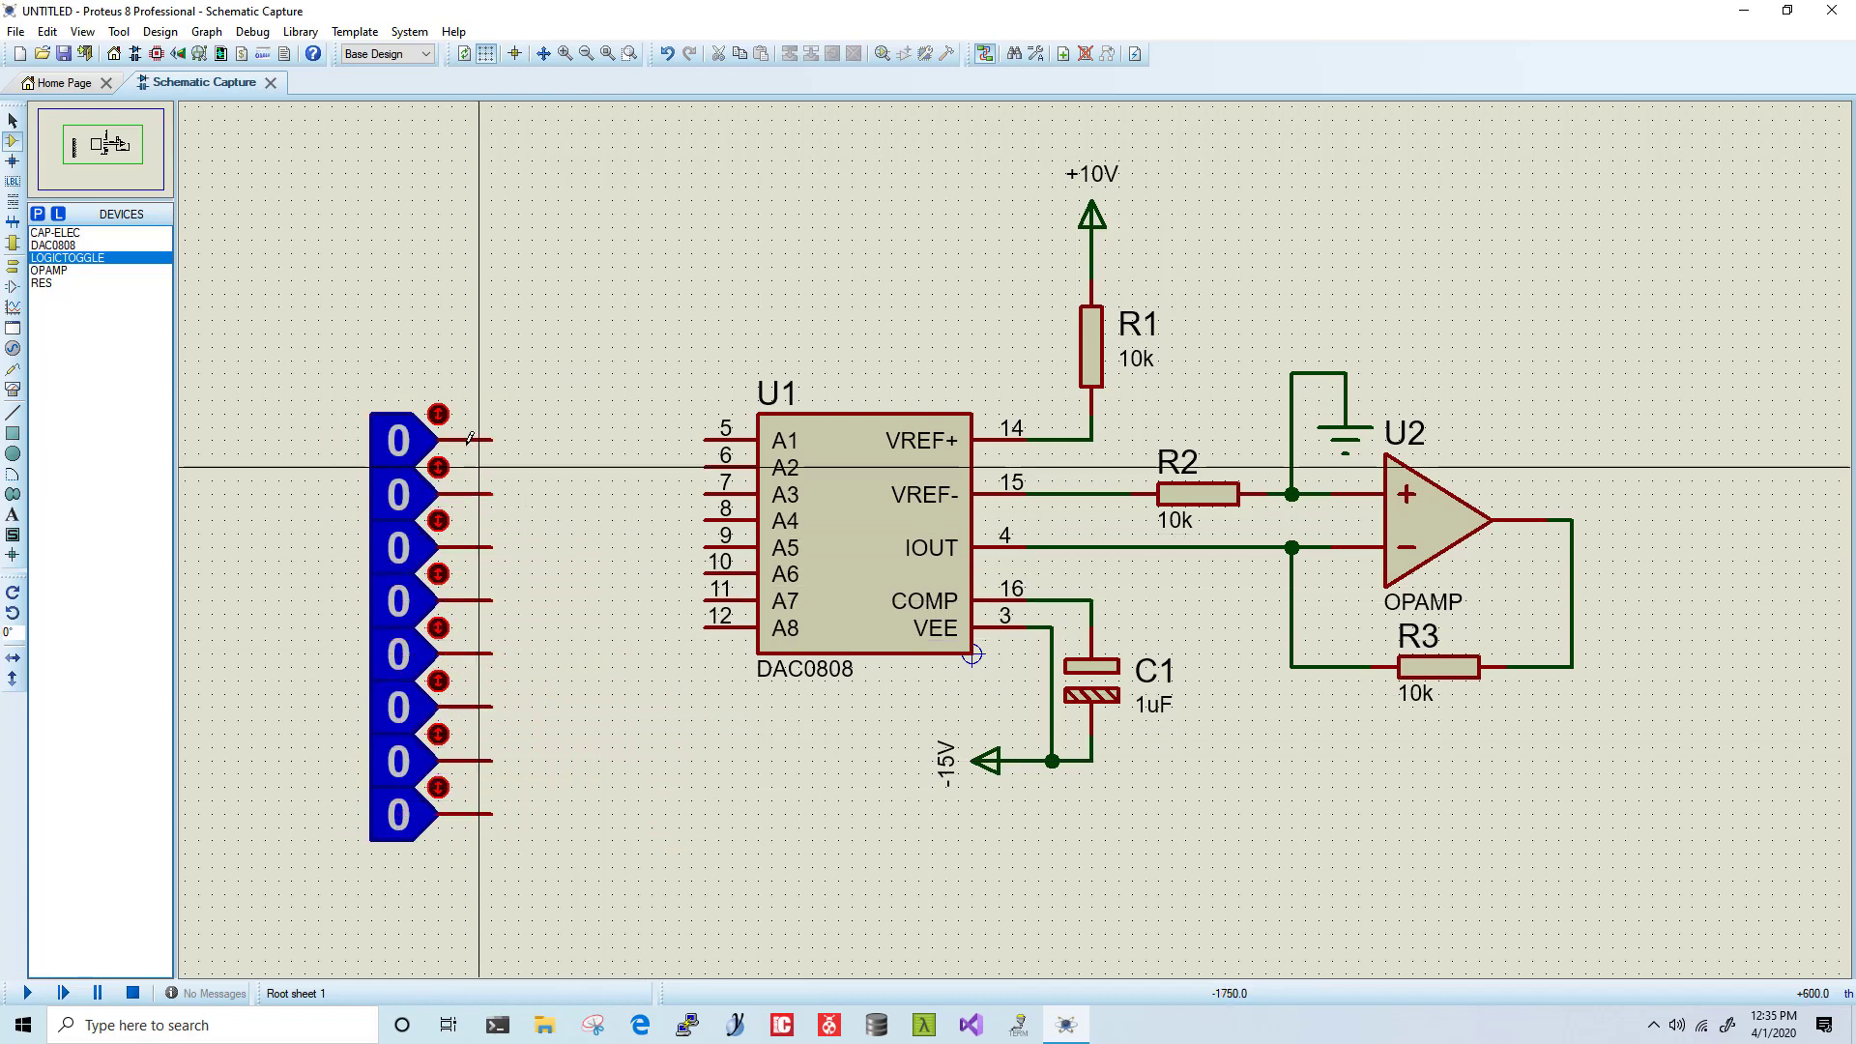
scroll(572, 591, "up", 2)
left_click_drag(1043, 592, 751, 472)
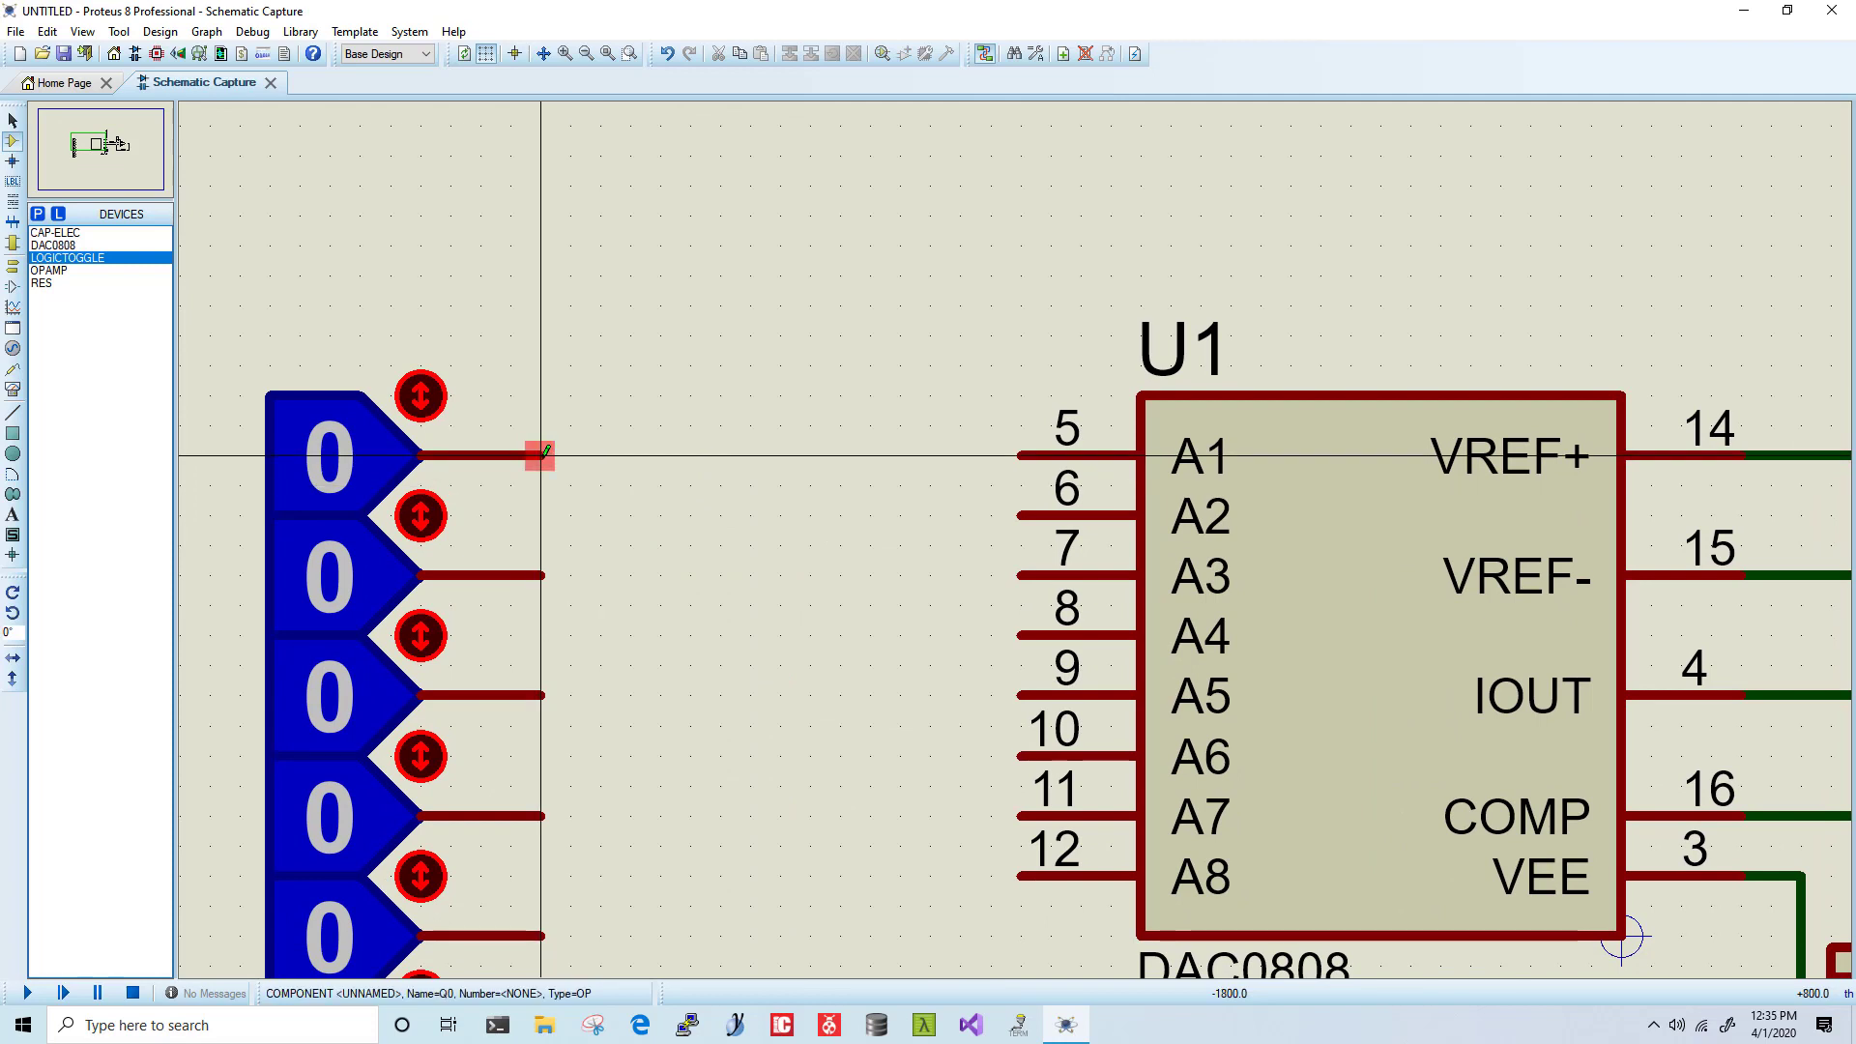
Step: Wire the first four logic toggles to DAC0808 inputs A1–A4
left_click(541, 455)
left_click(1020, 456)
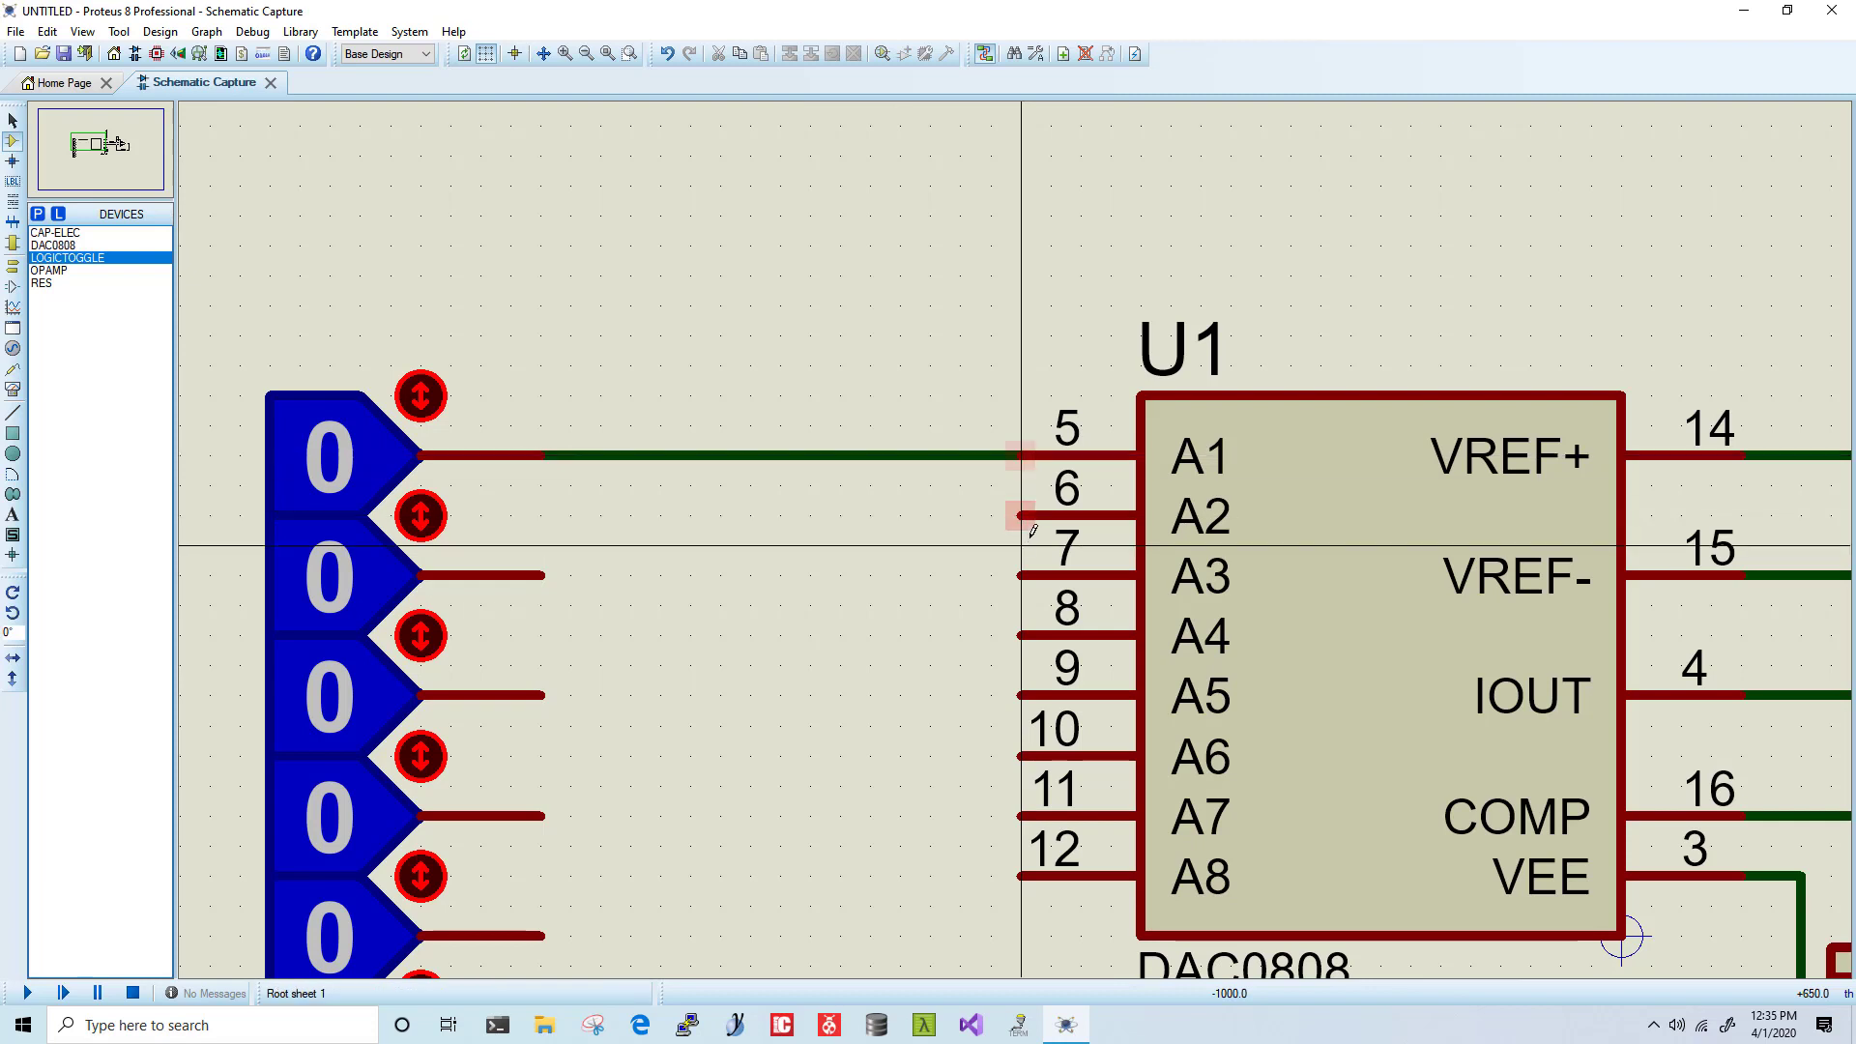
left_click(1021, 514)
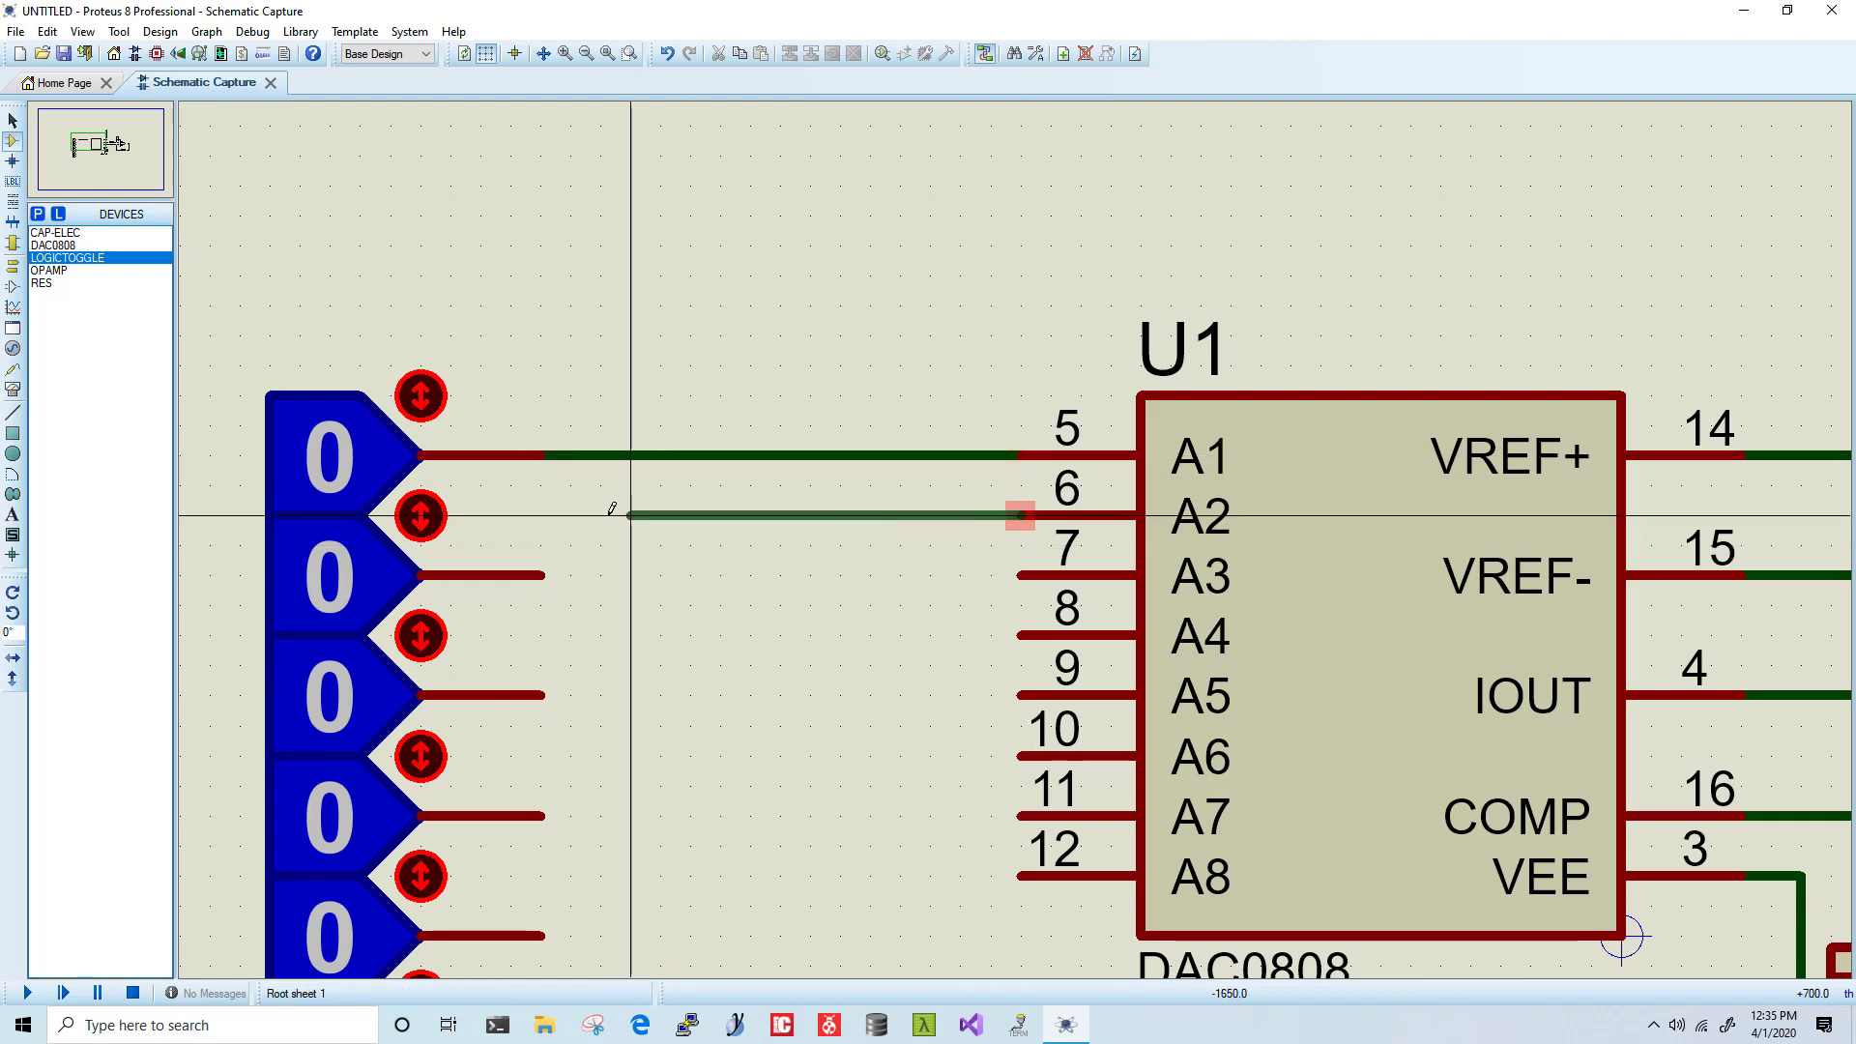
left_click(542, 576)
left_click(541, 670)
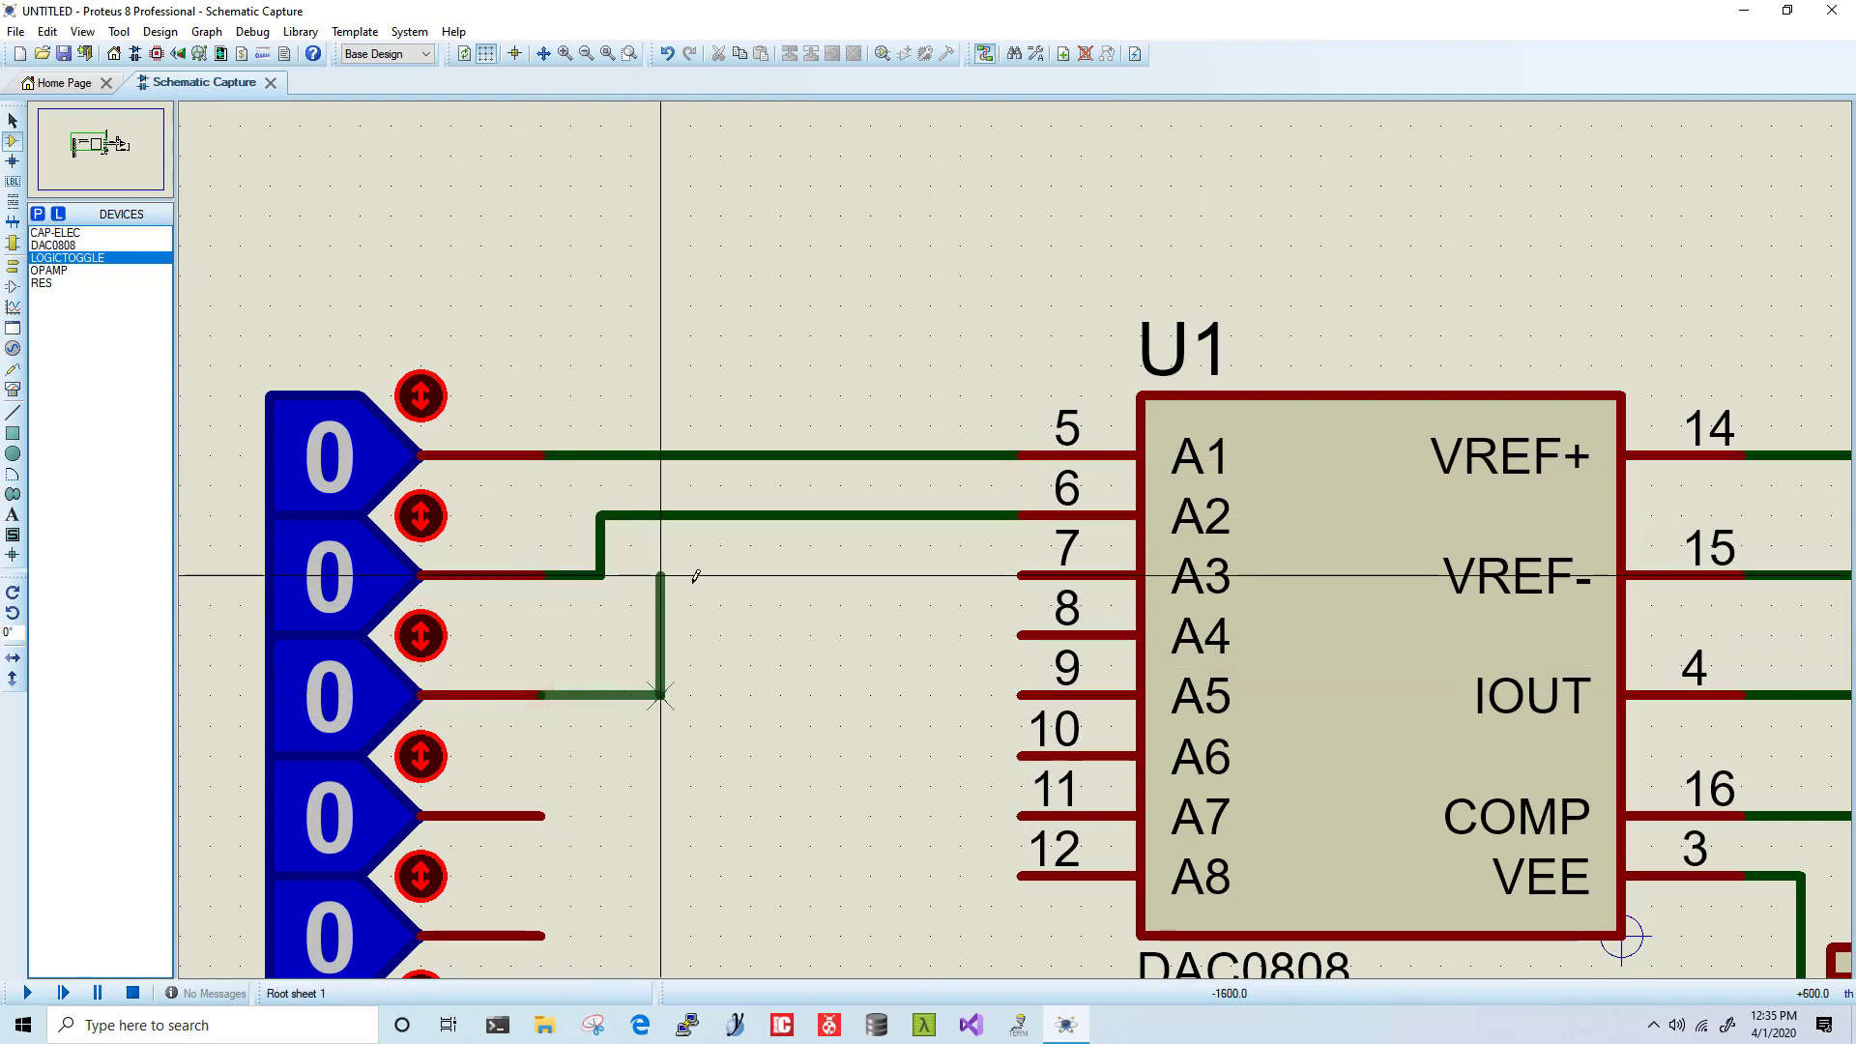
left_click(1021, 575)
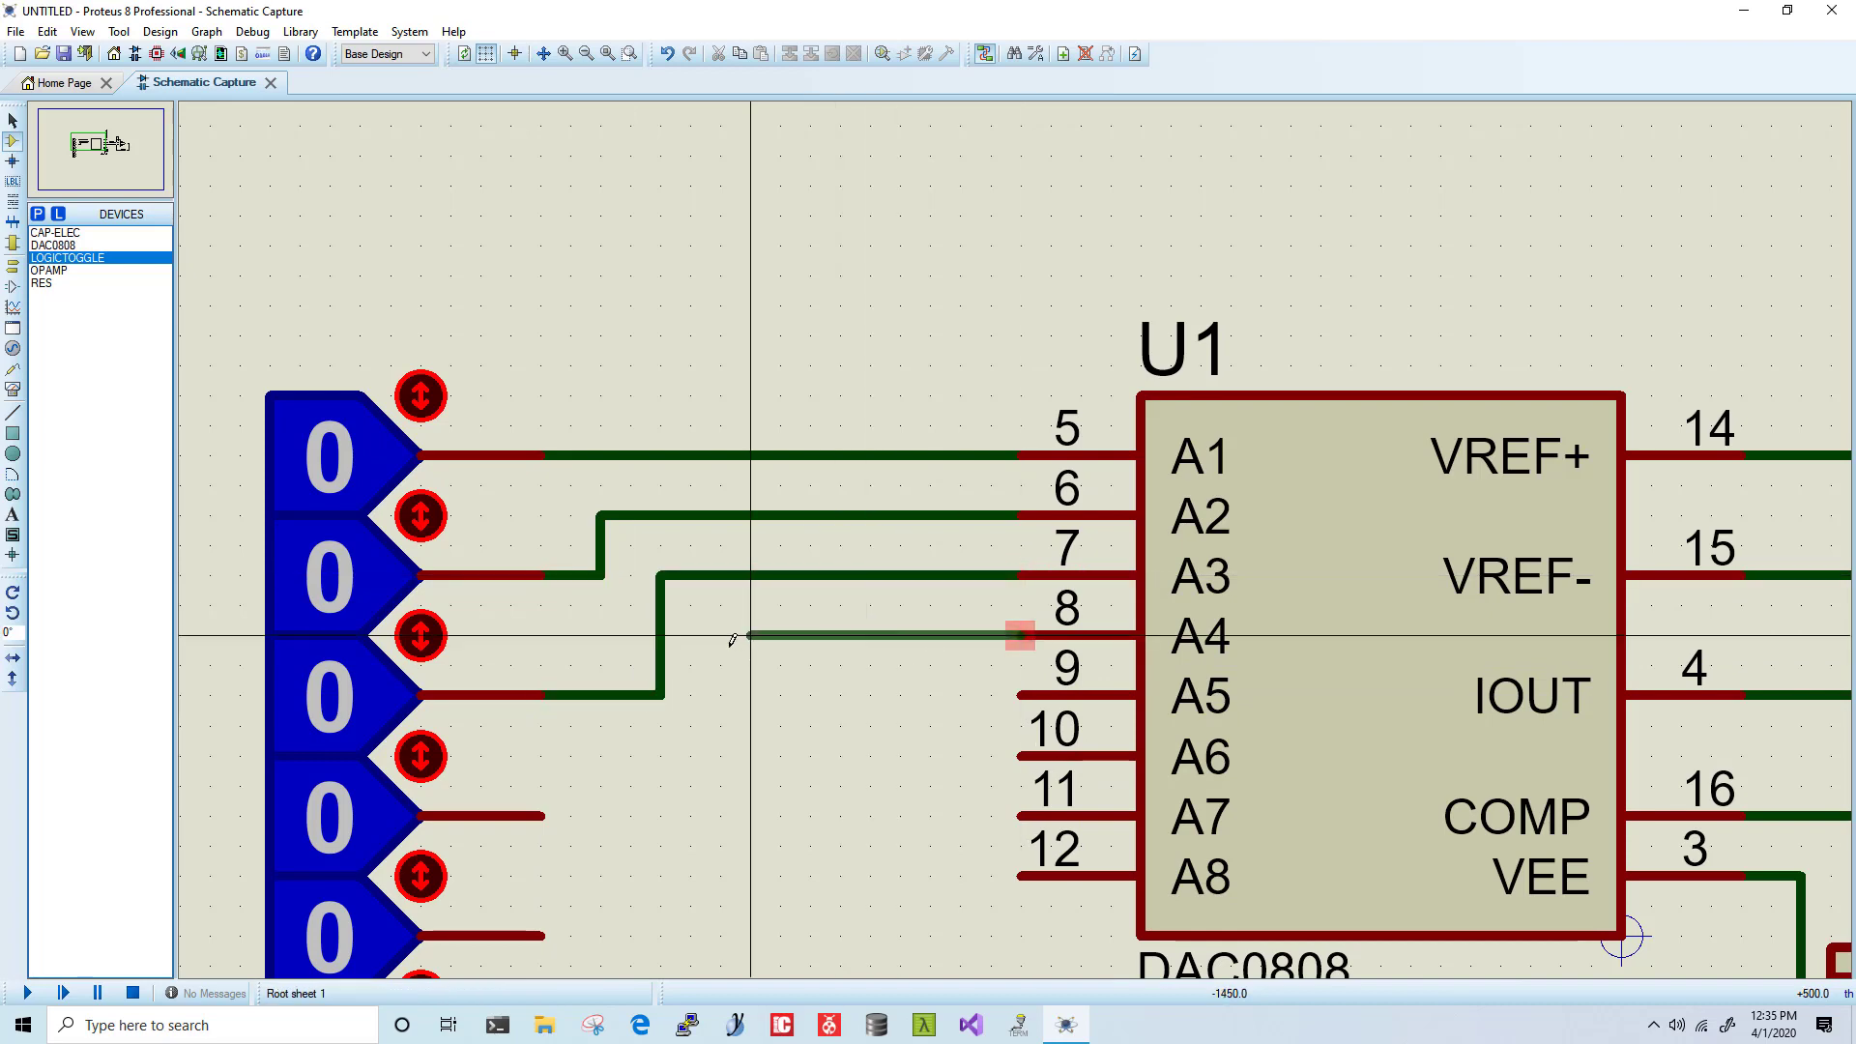
left_click(541, 815)
scroll(822, 431, "down", 3)
scroll(821, 431, "down", 4)
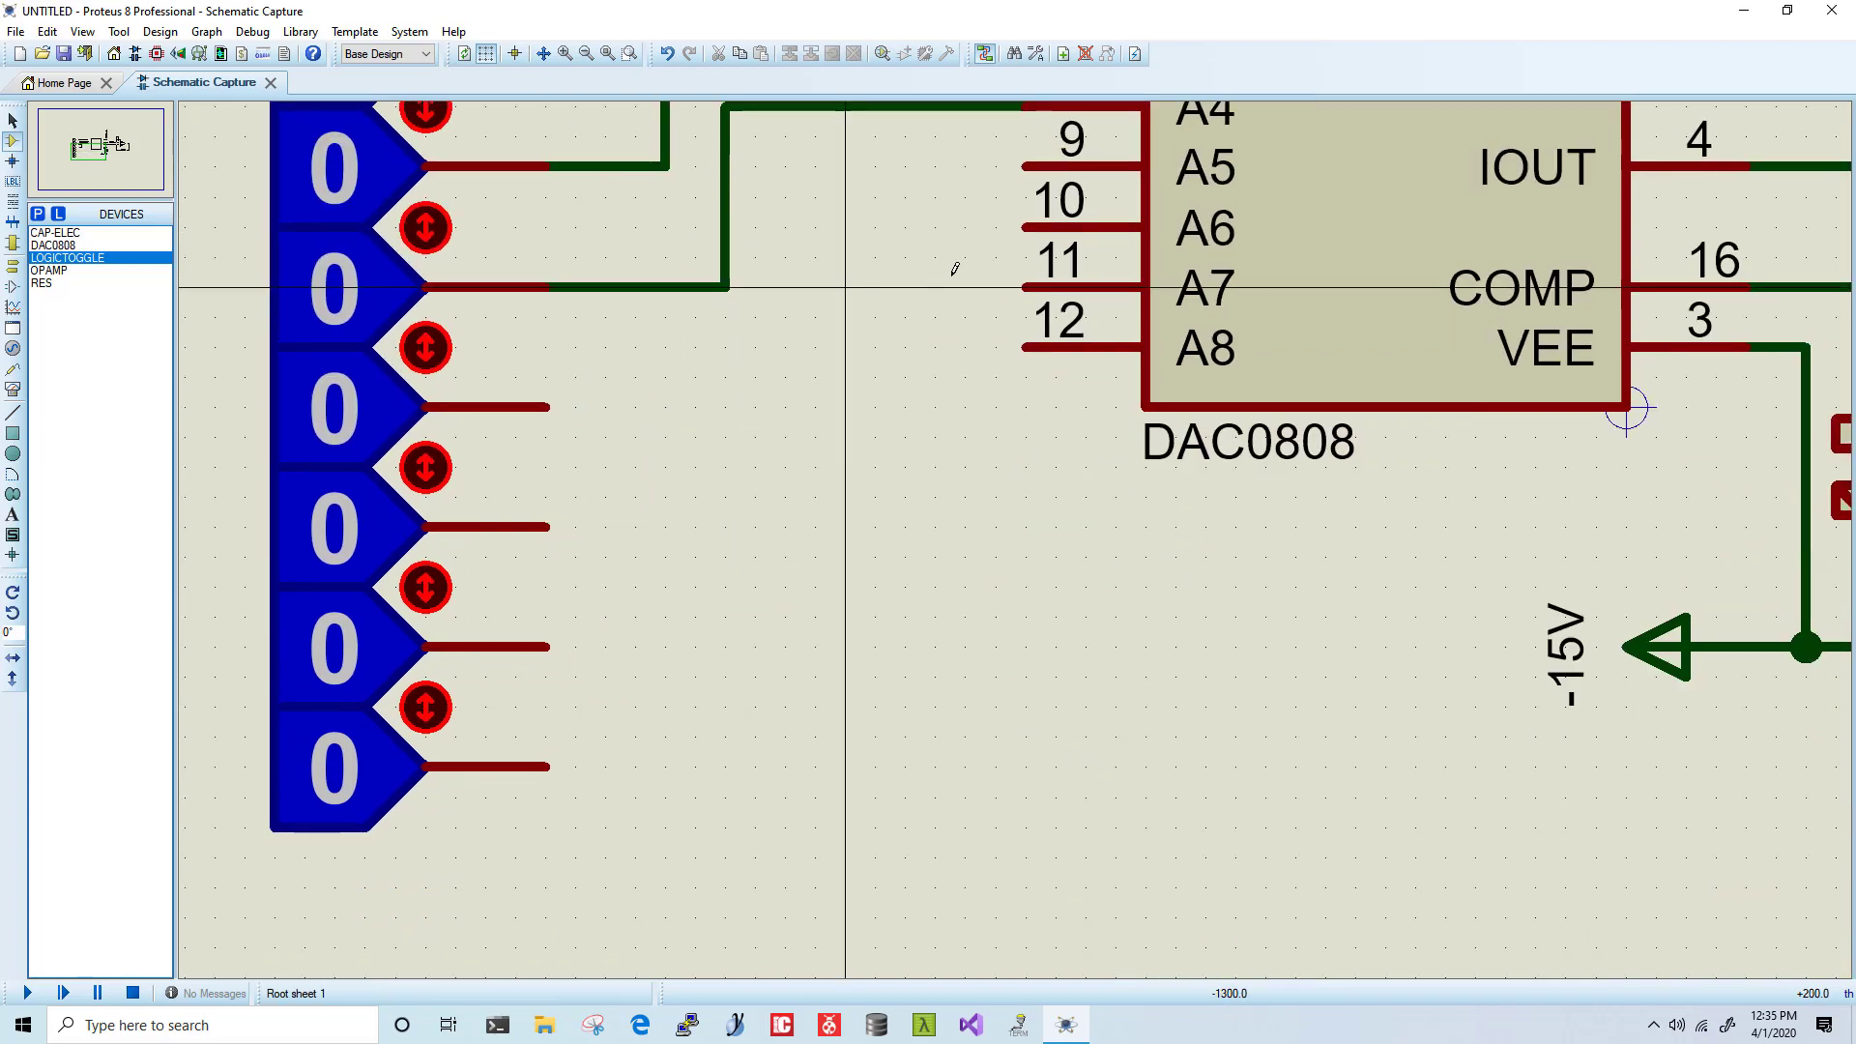
Step: Wire DAC0808 inputs A5–A8 to the remaining four logic toggles
left_click(1024, 166)
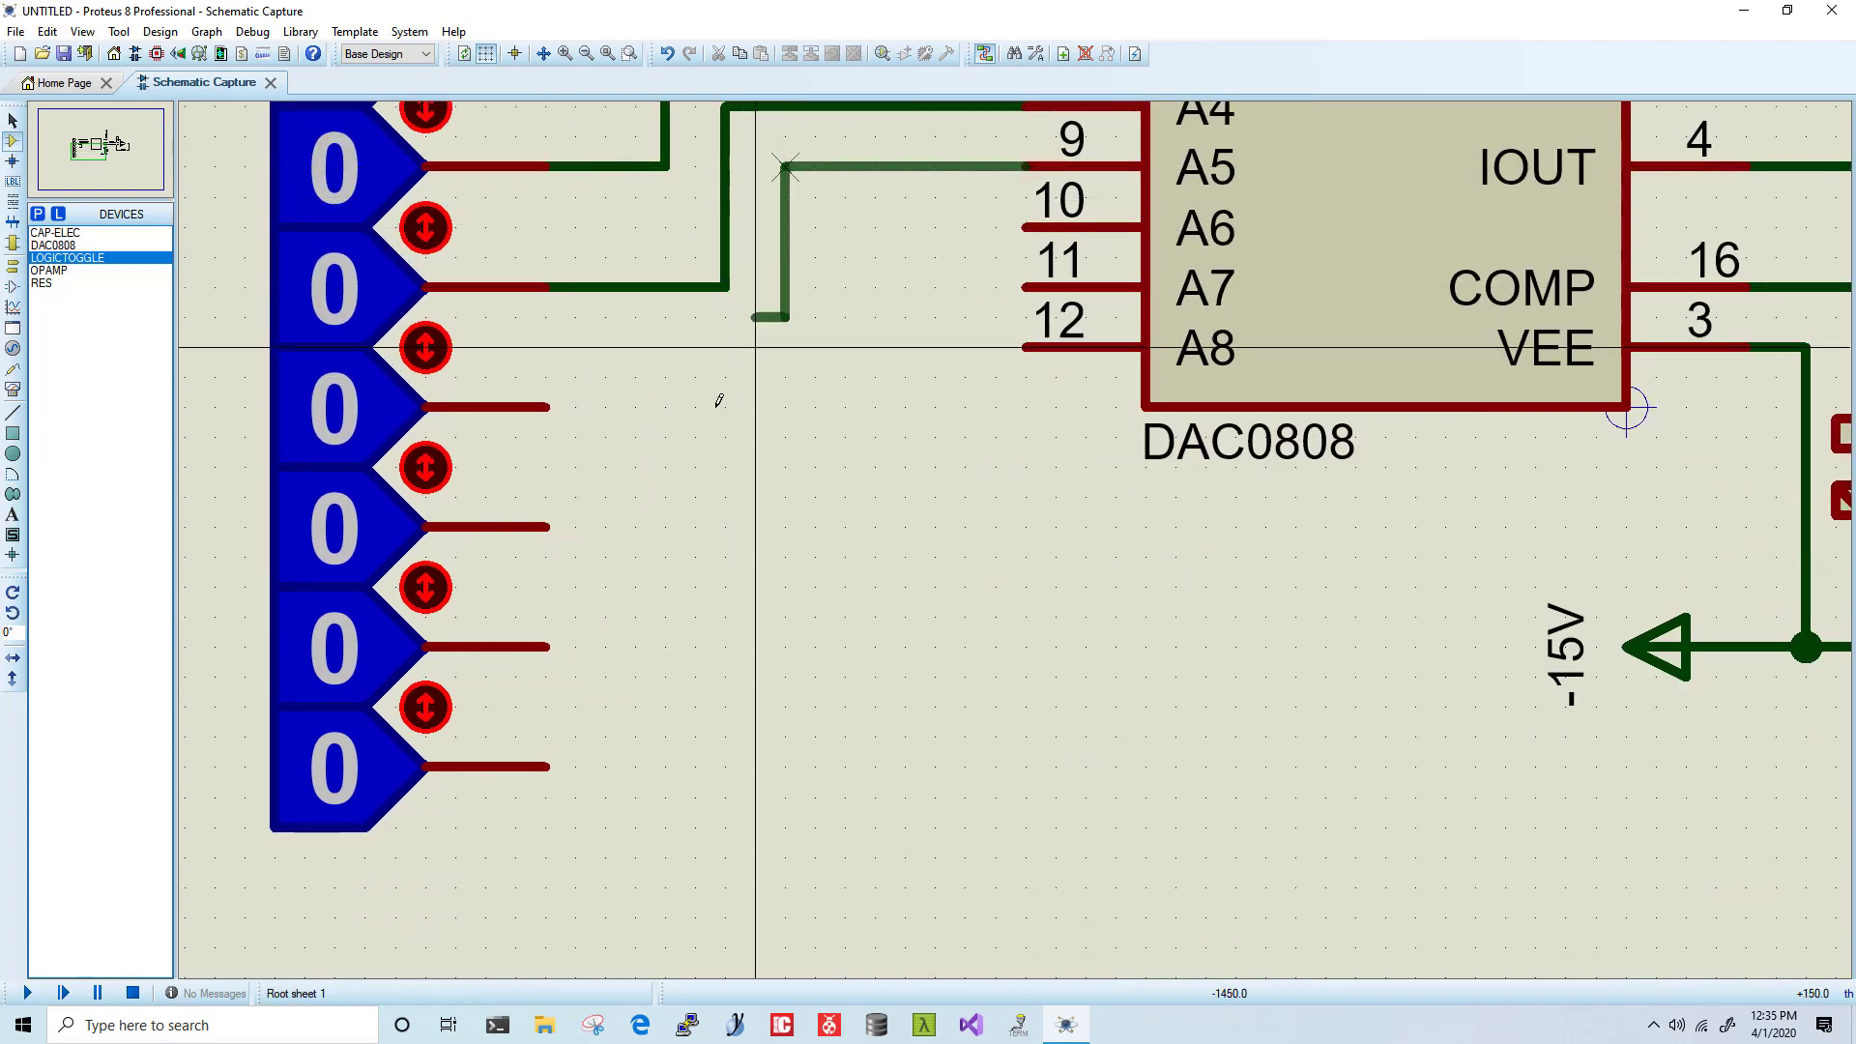
left_click(548, 407)
left_click(1025, 225)
left_click(551, 525)
left_click(1025, 285)
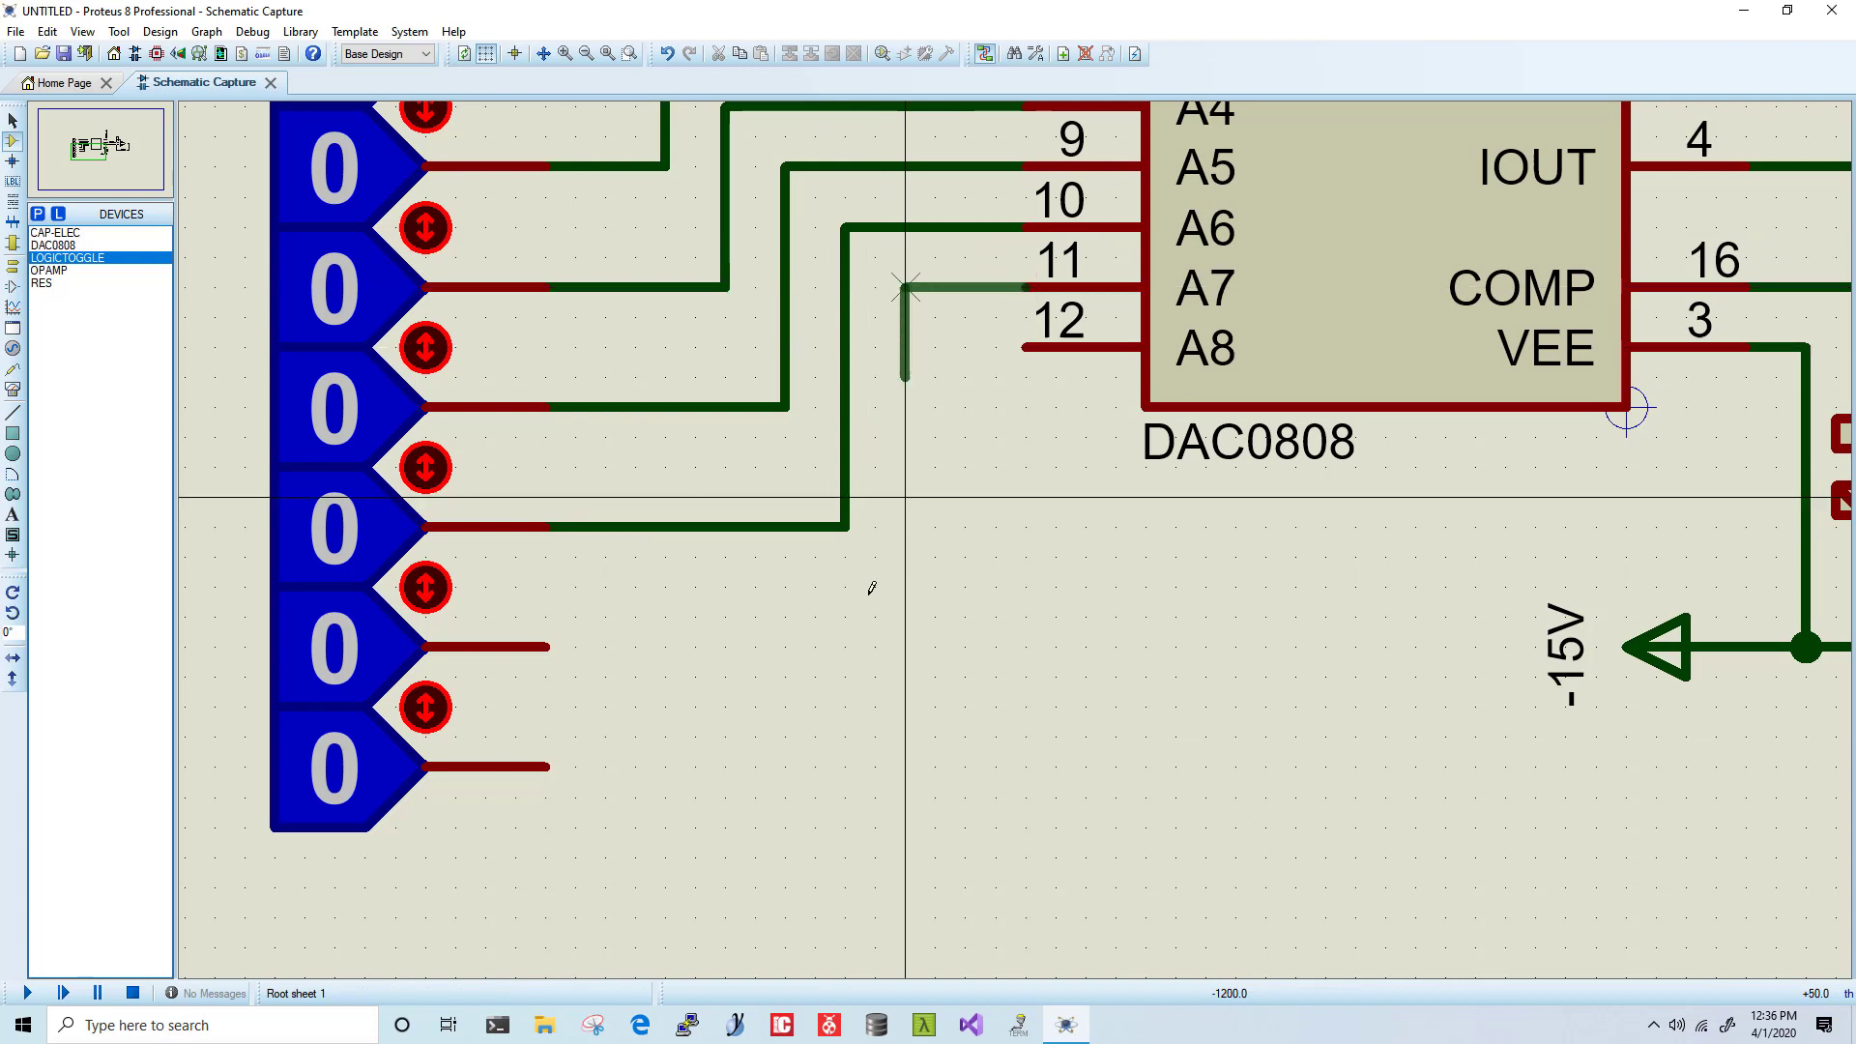
left_click(546, 645)
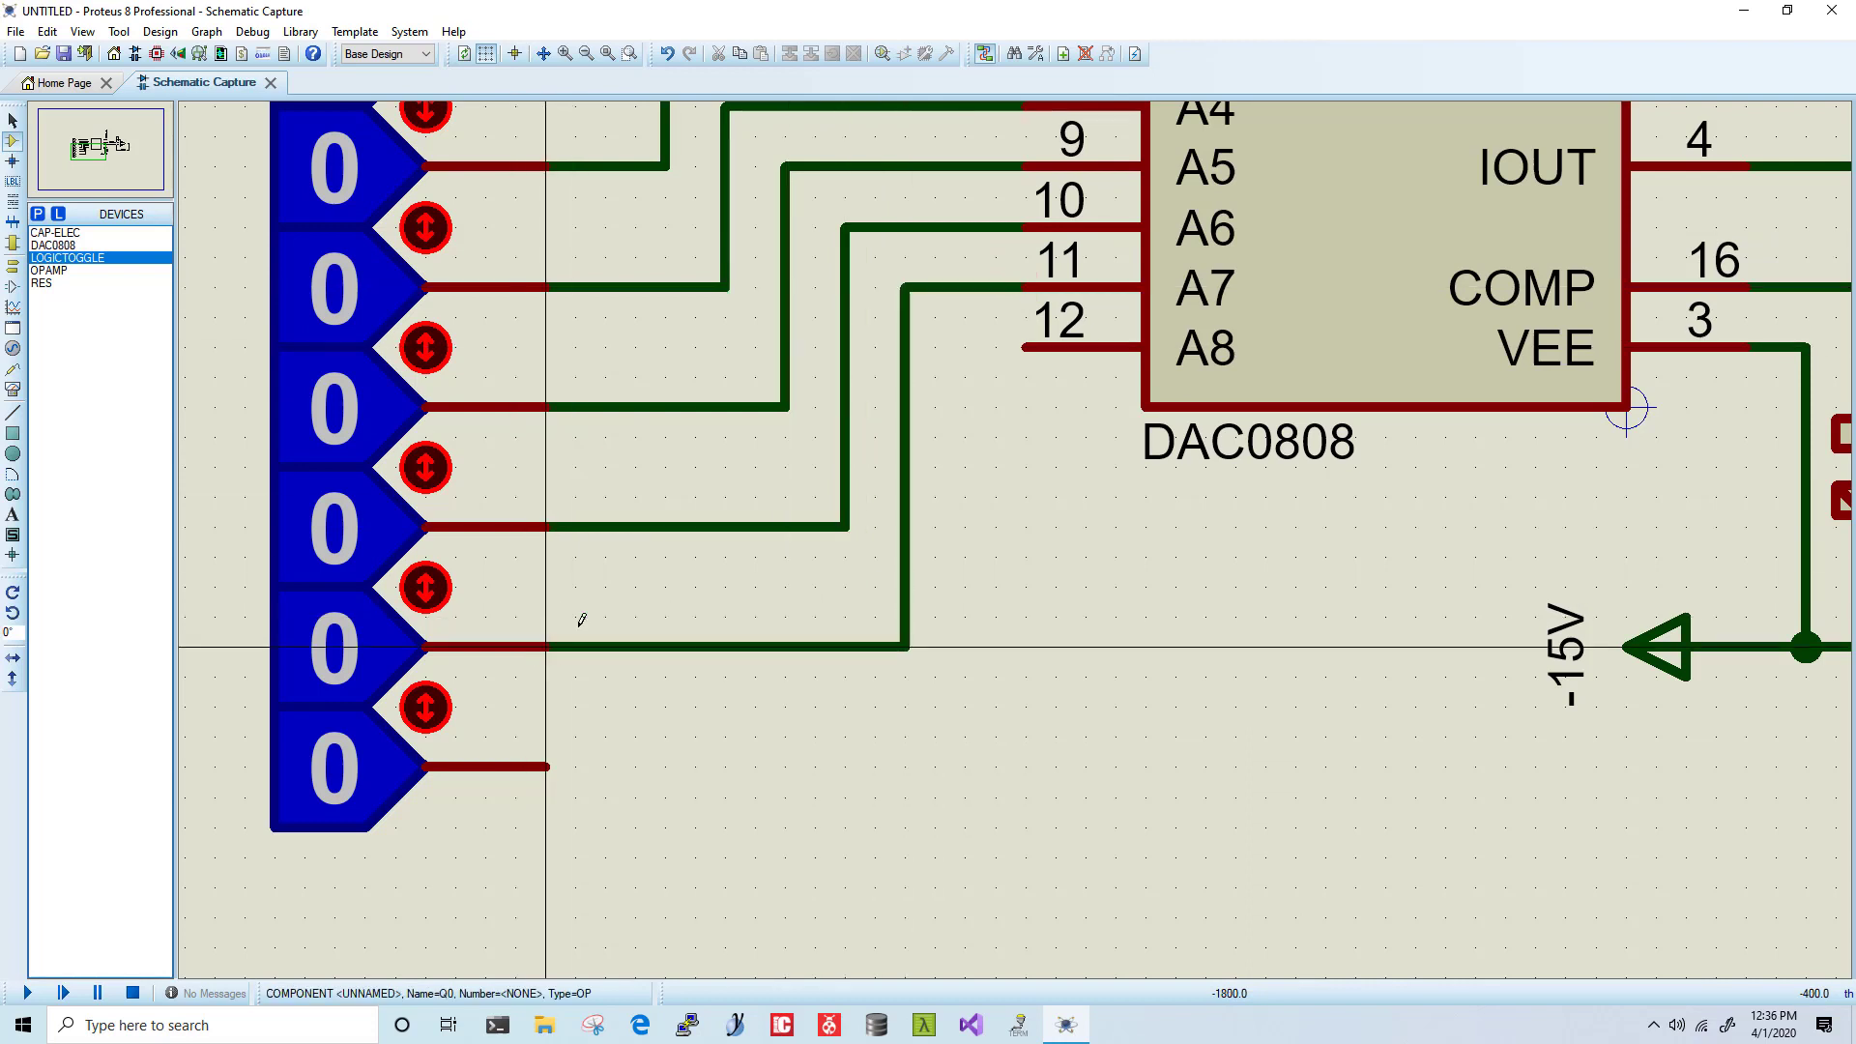
left_click(1027, 348)
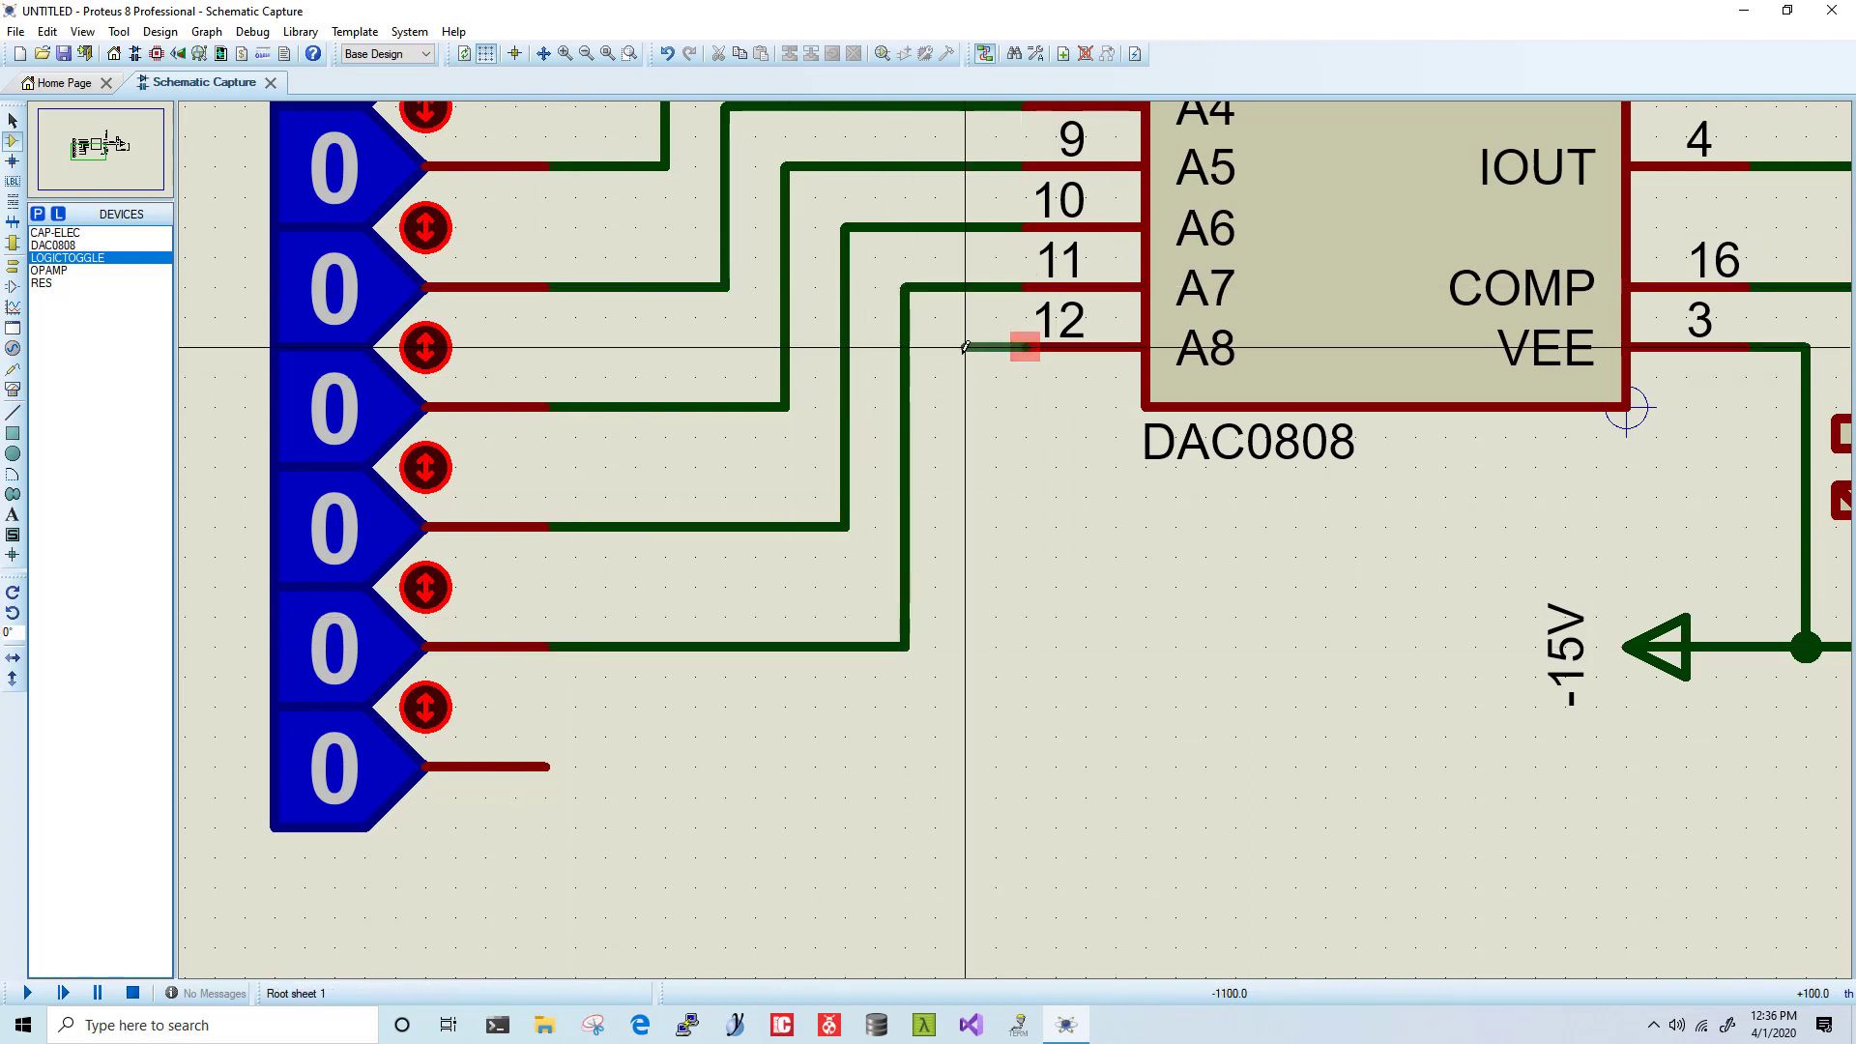
left_click(549, 765)
scroll(1117, 422, "down", 2)
scroll(1030, 555, "up", 1)
scroll(1040, 555, "down", 1)
scroll(1305, 581, "up", 1)
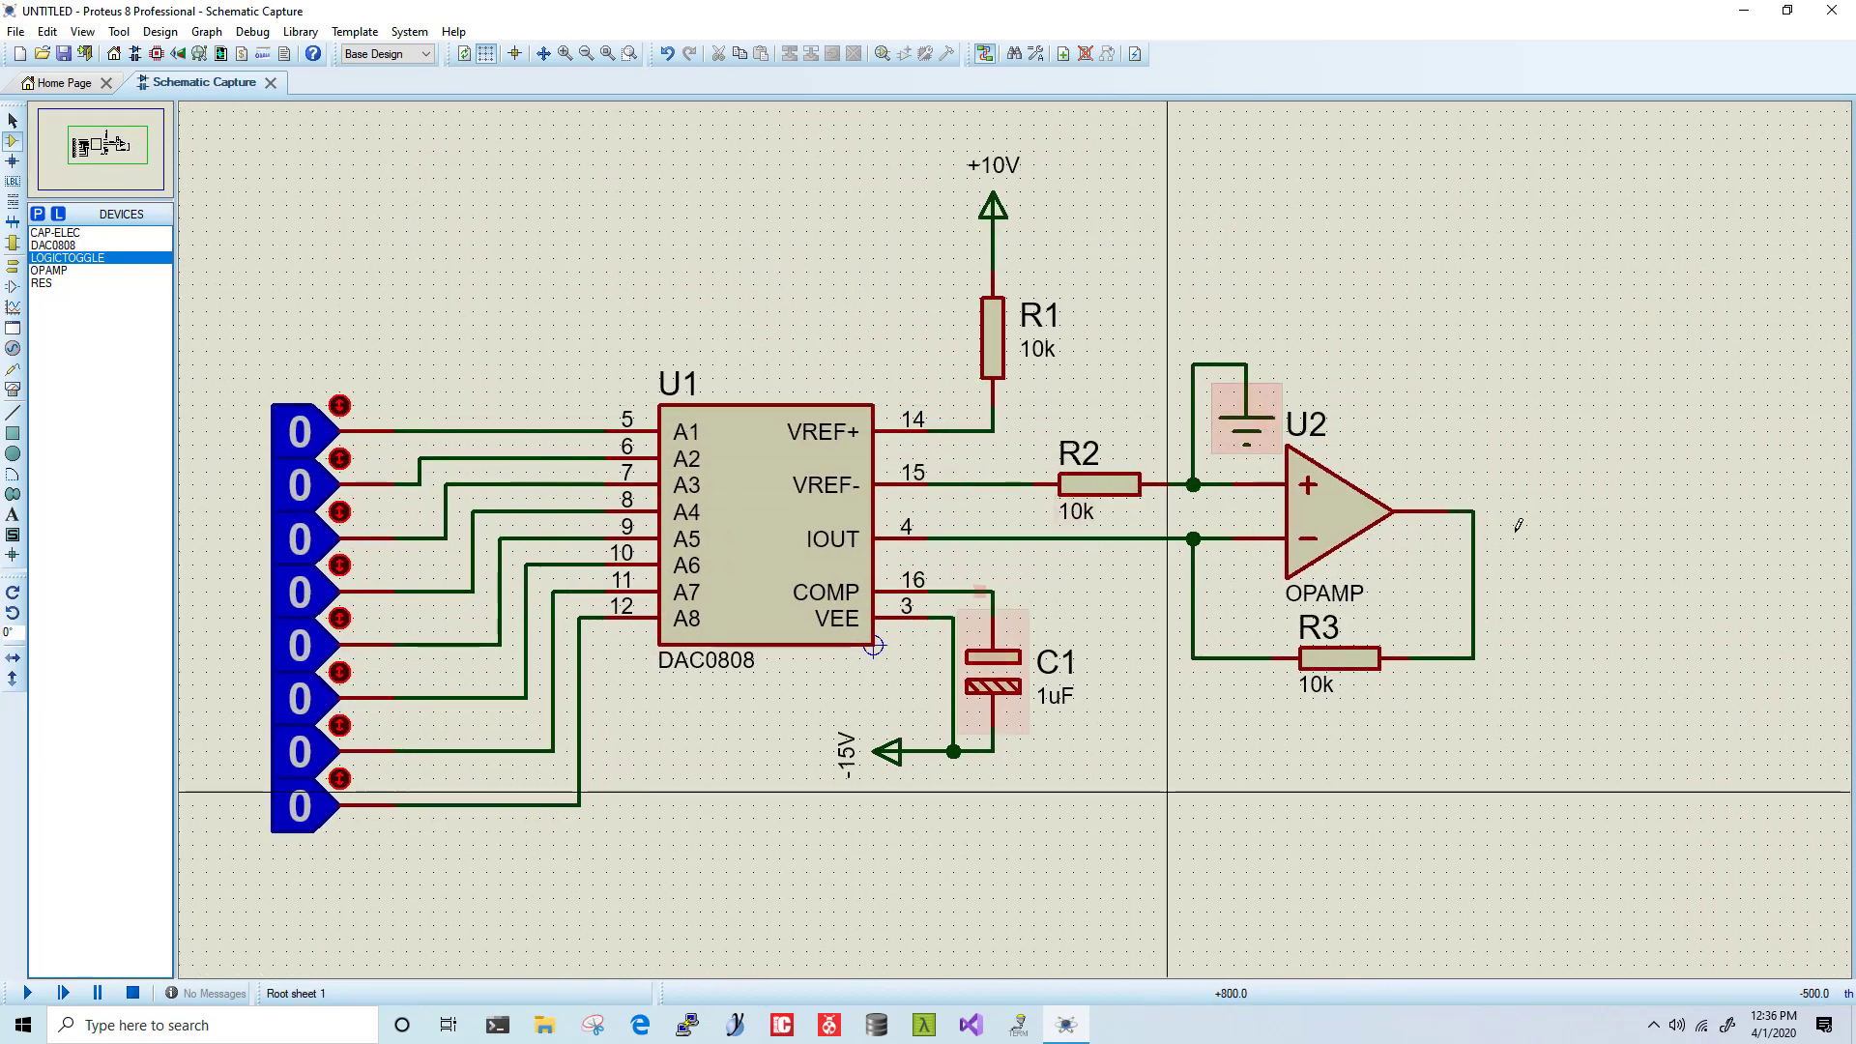
scroll(1427, 473, "down", 1)
scroll(1426, 472, "up", 1)
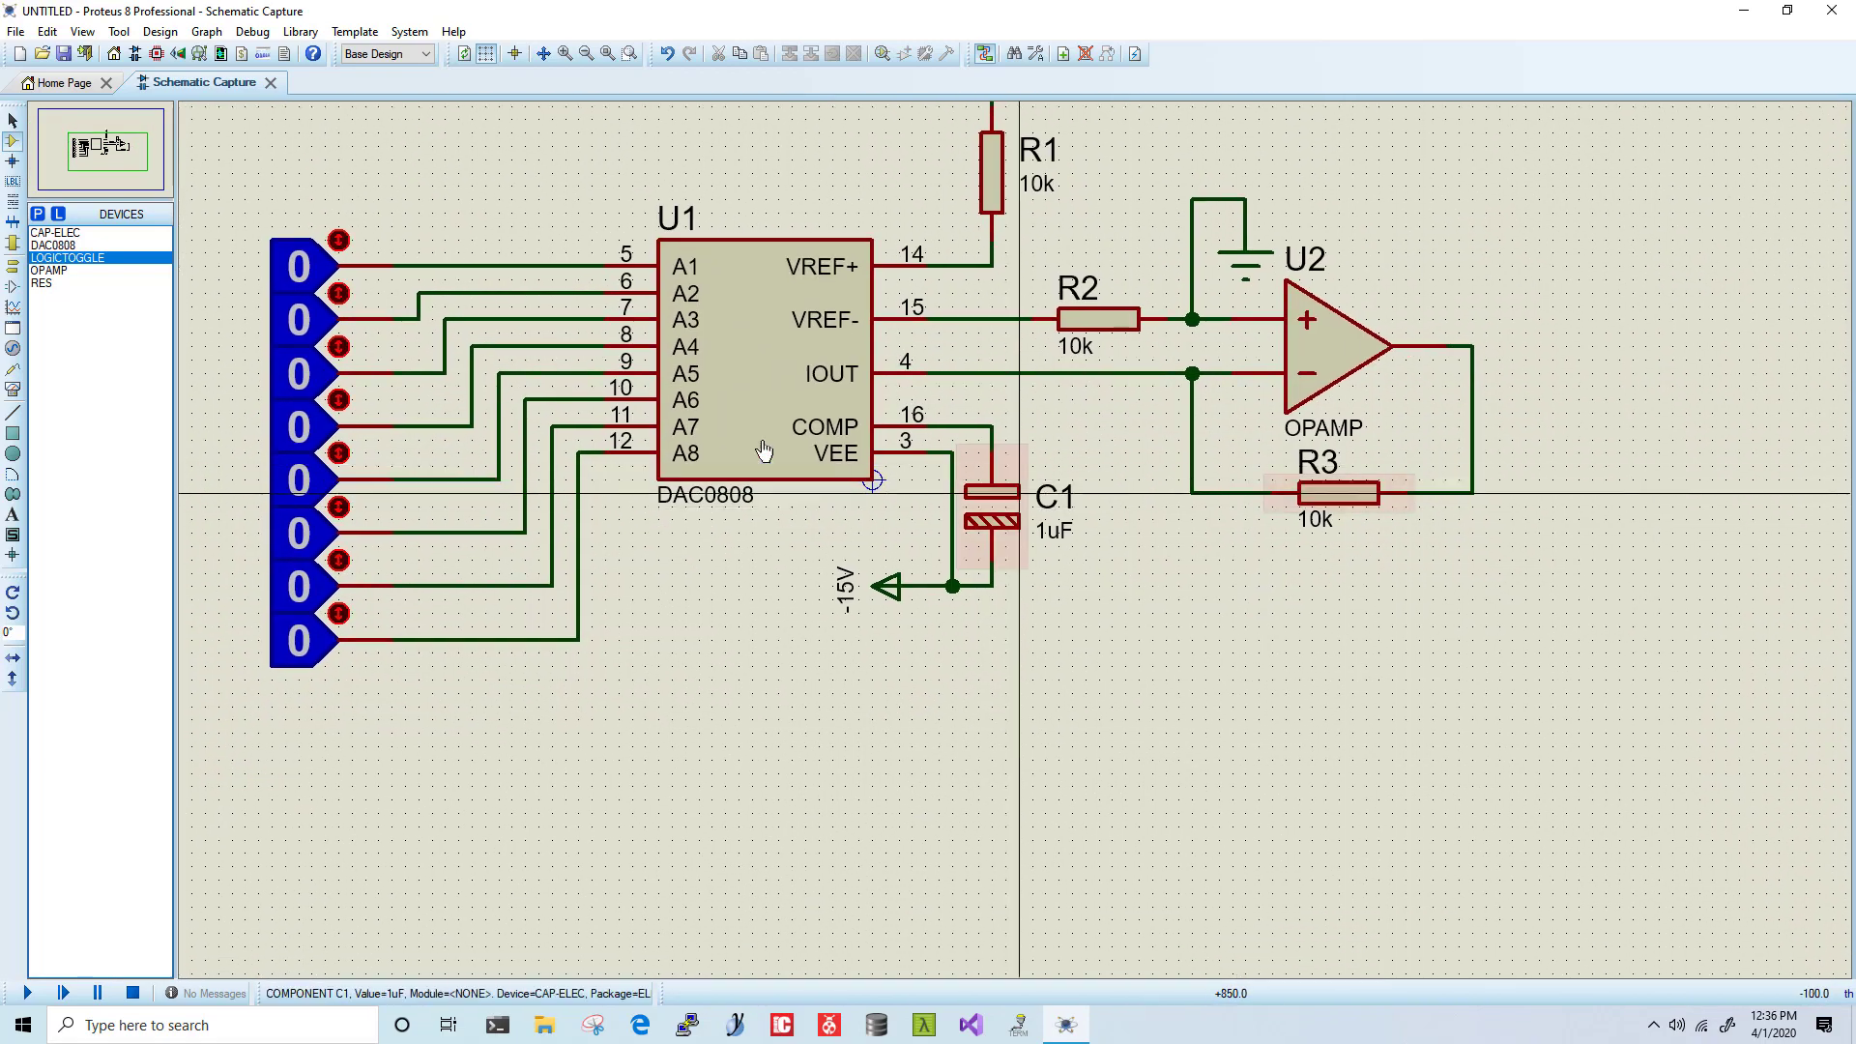
scroll(870, 551, "down", 1)
scroll(820, 594, "up", 1)
scroll(828, 592, "down", 1)
scroll(827, 592, "up", 1)
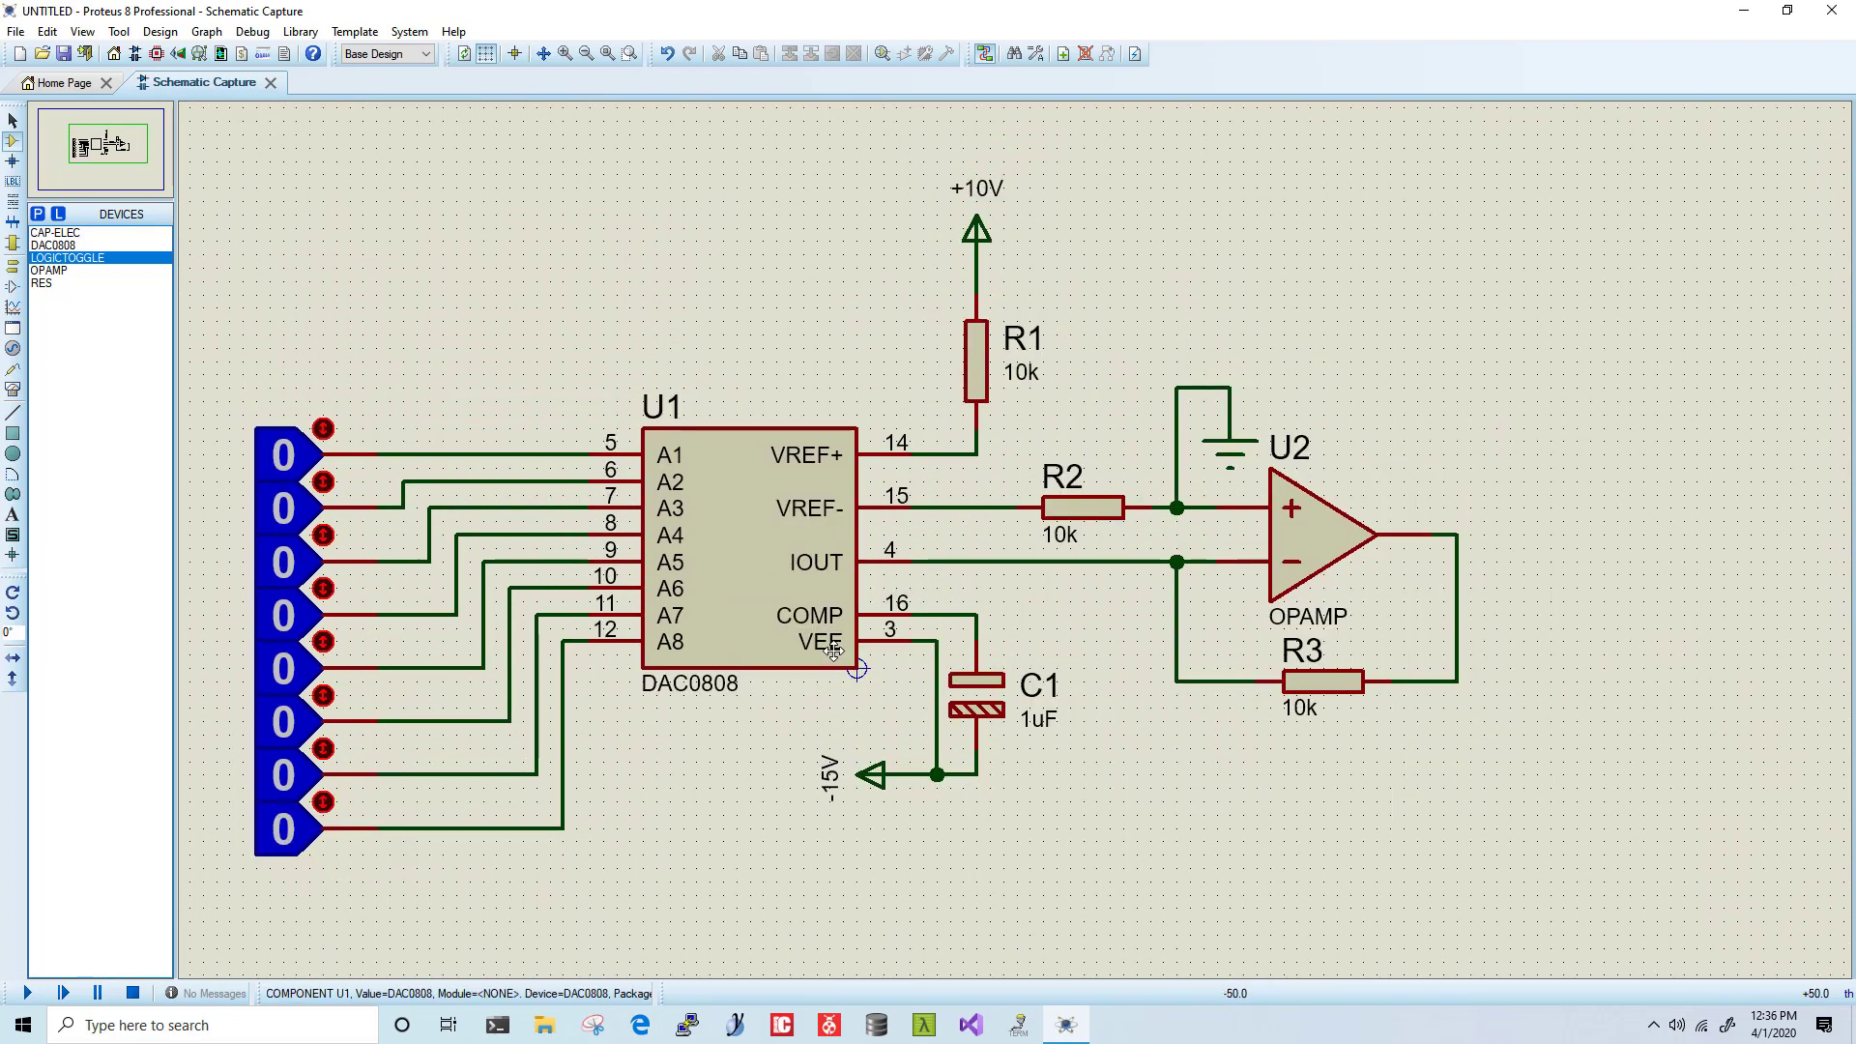
Step: Place a VOLTAGE probe on the U2 op-amp output wire
left_click(12, 385)
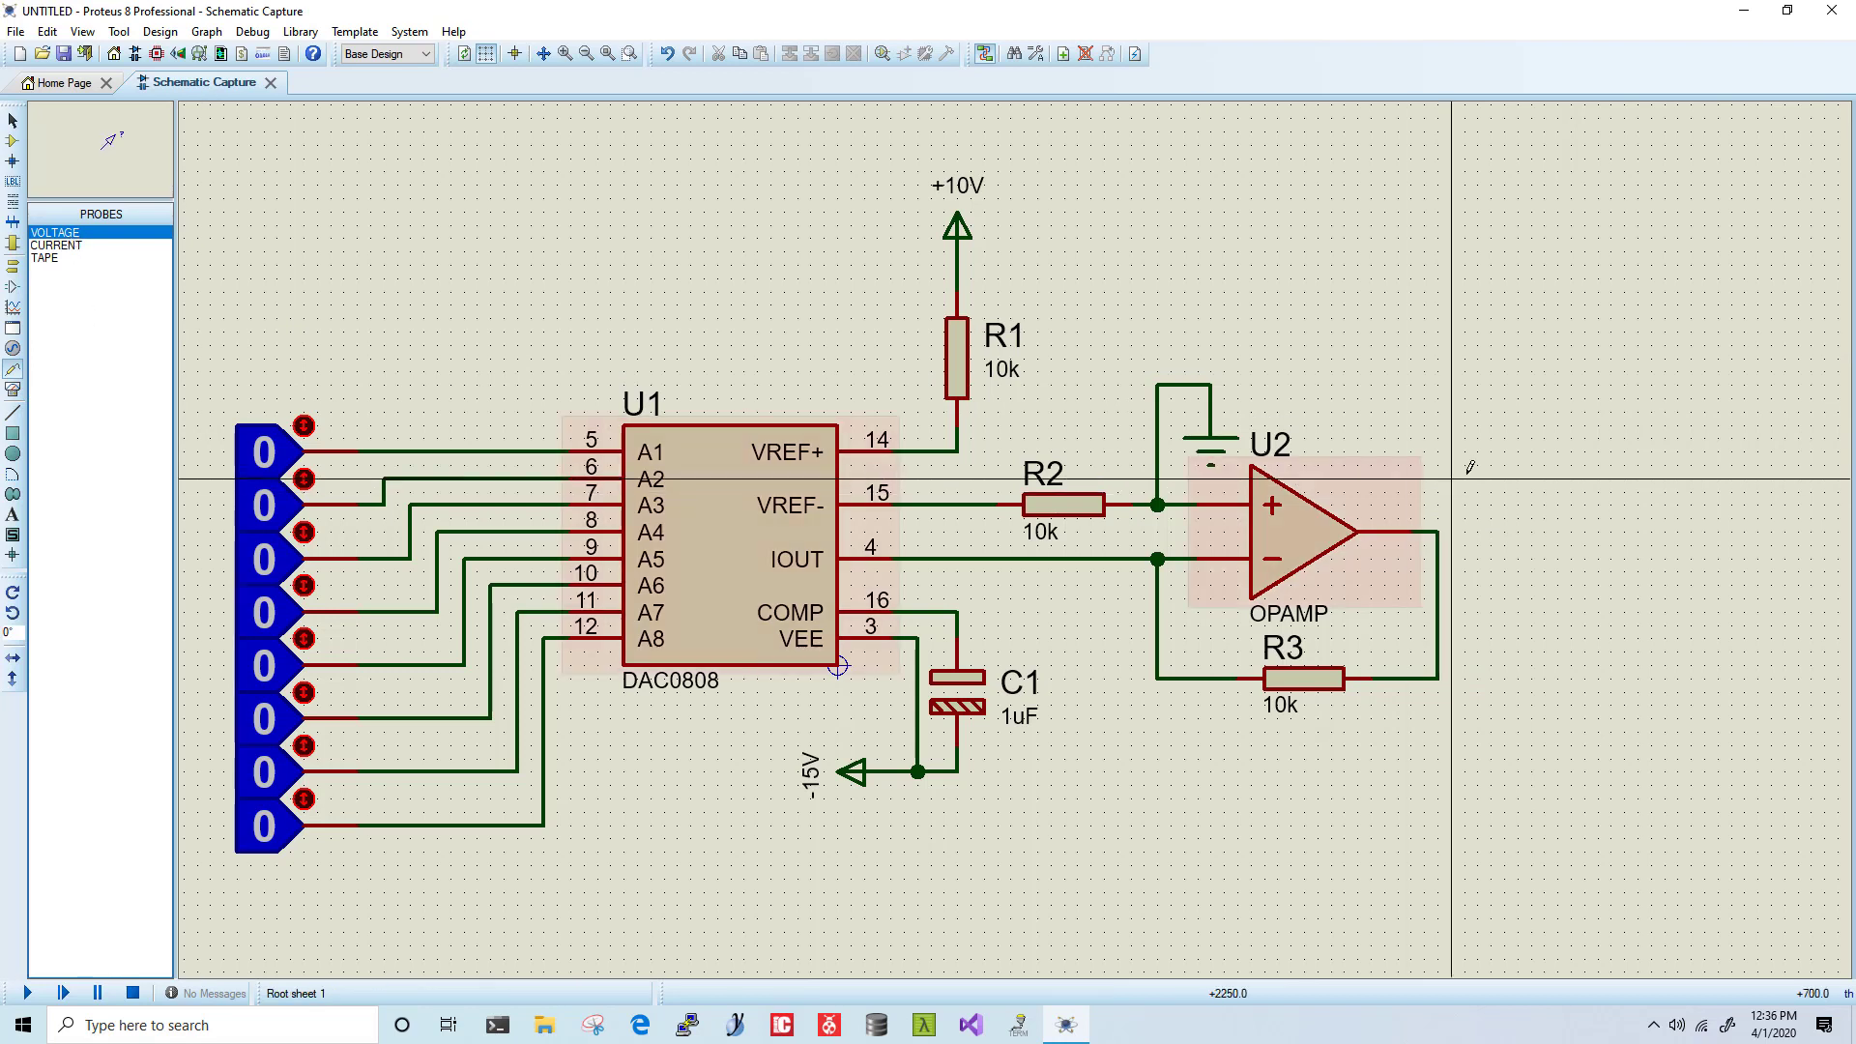
left_click(1438, 533)
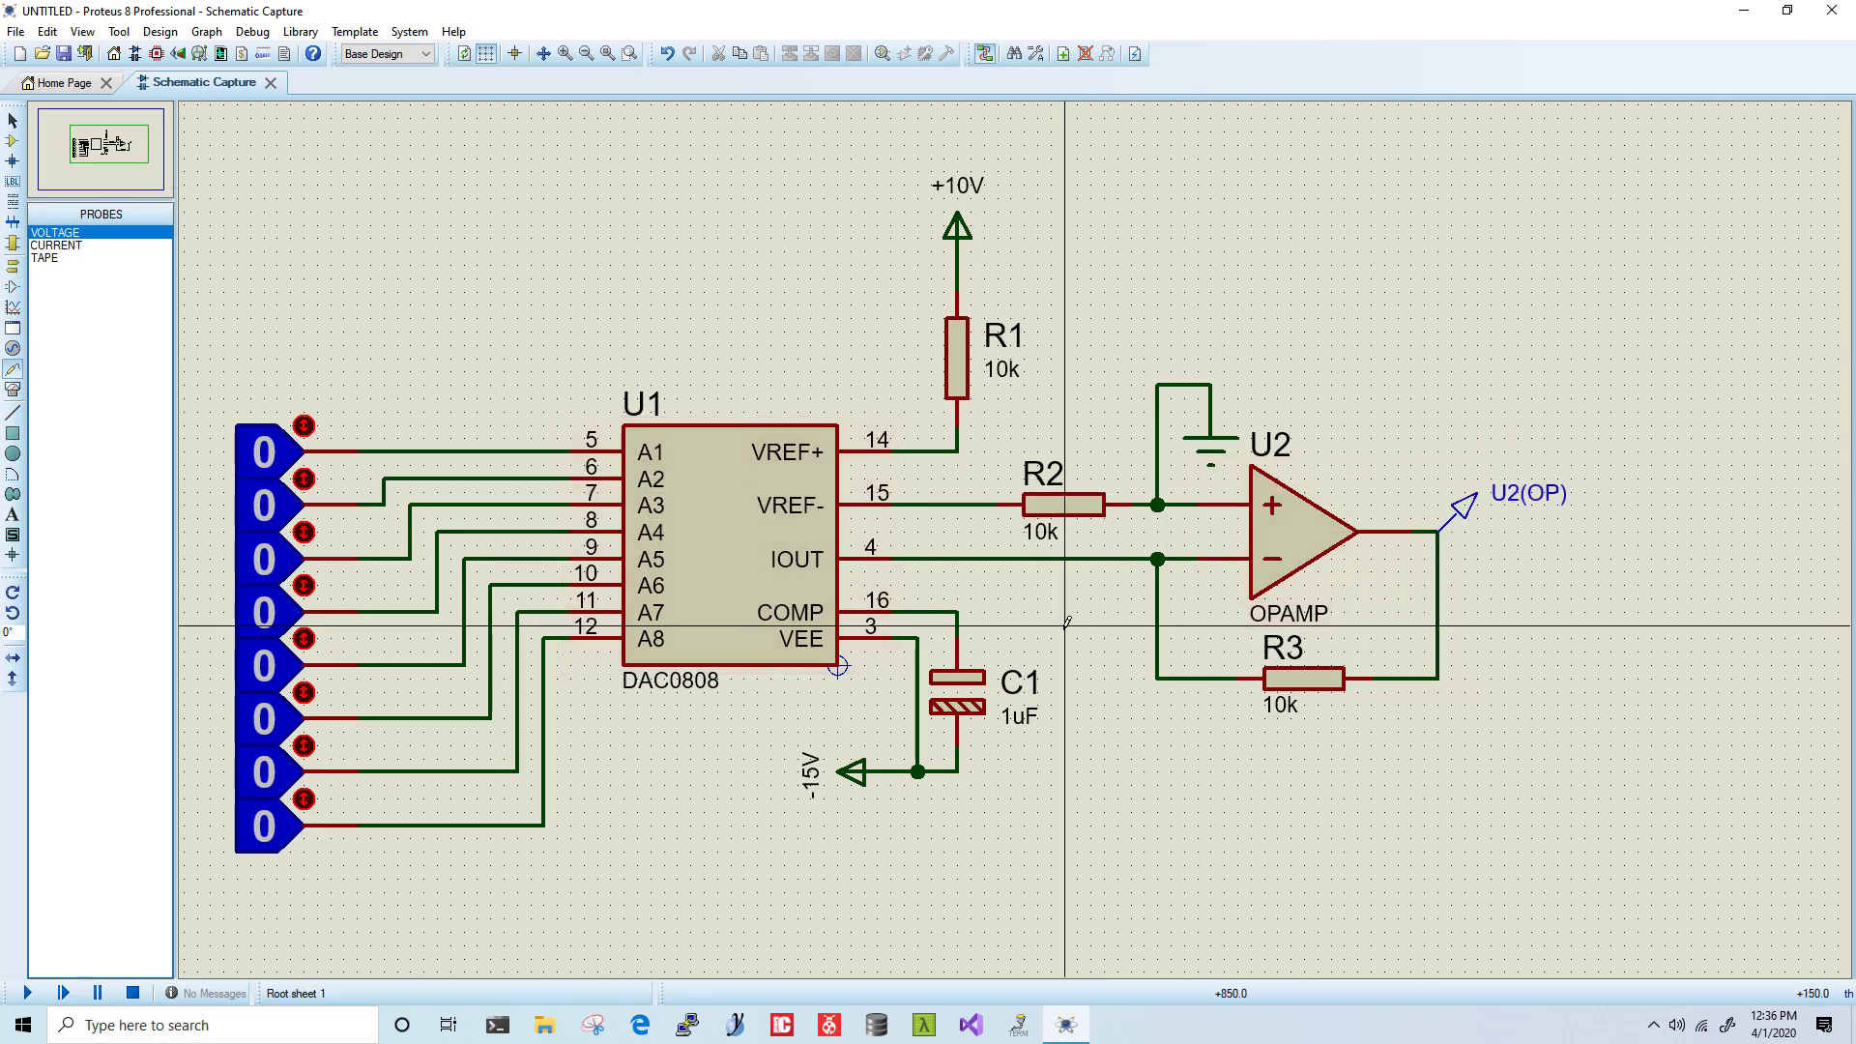
left_click(14, 389)
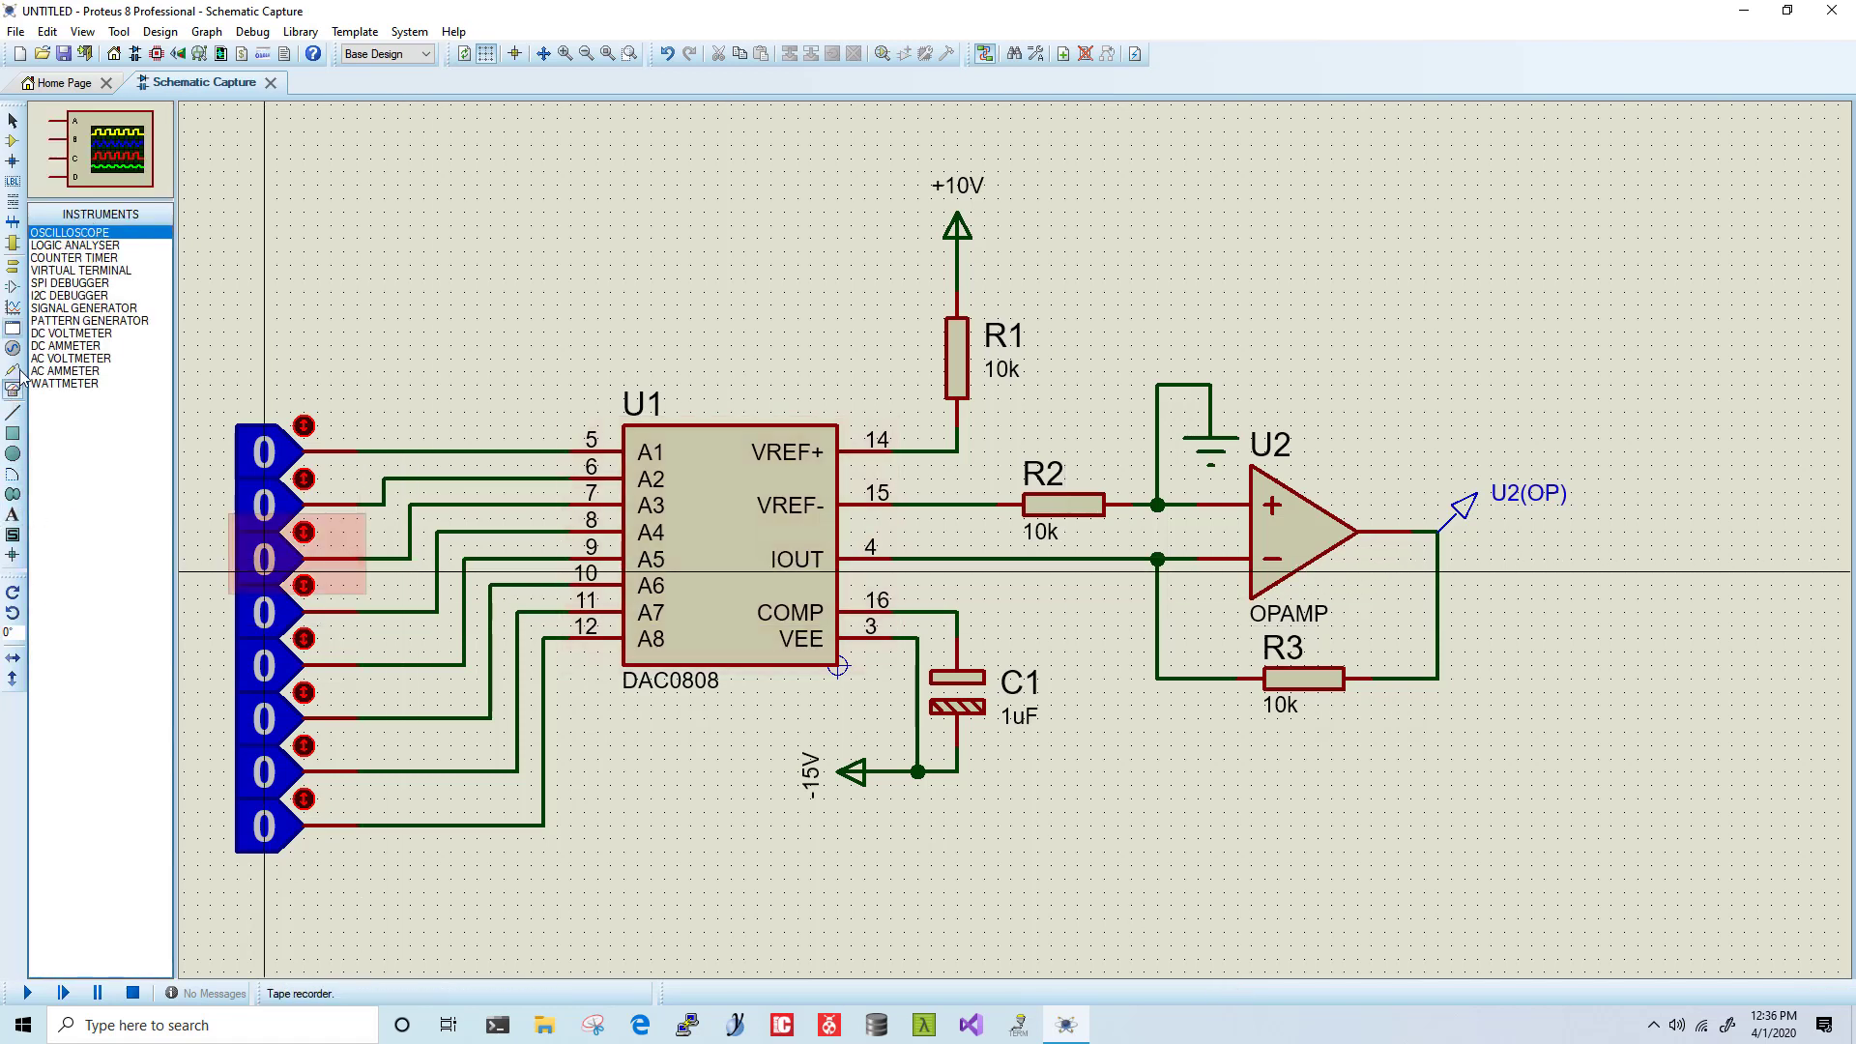
Step: Place a DC voltmeter right of U2 and wire its + terminal to the op-amp output
left_click(74, 333)
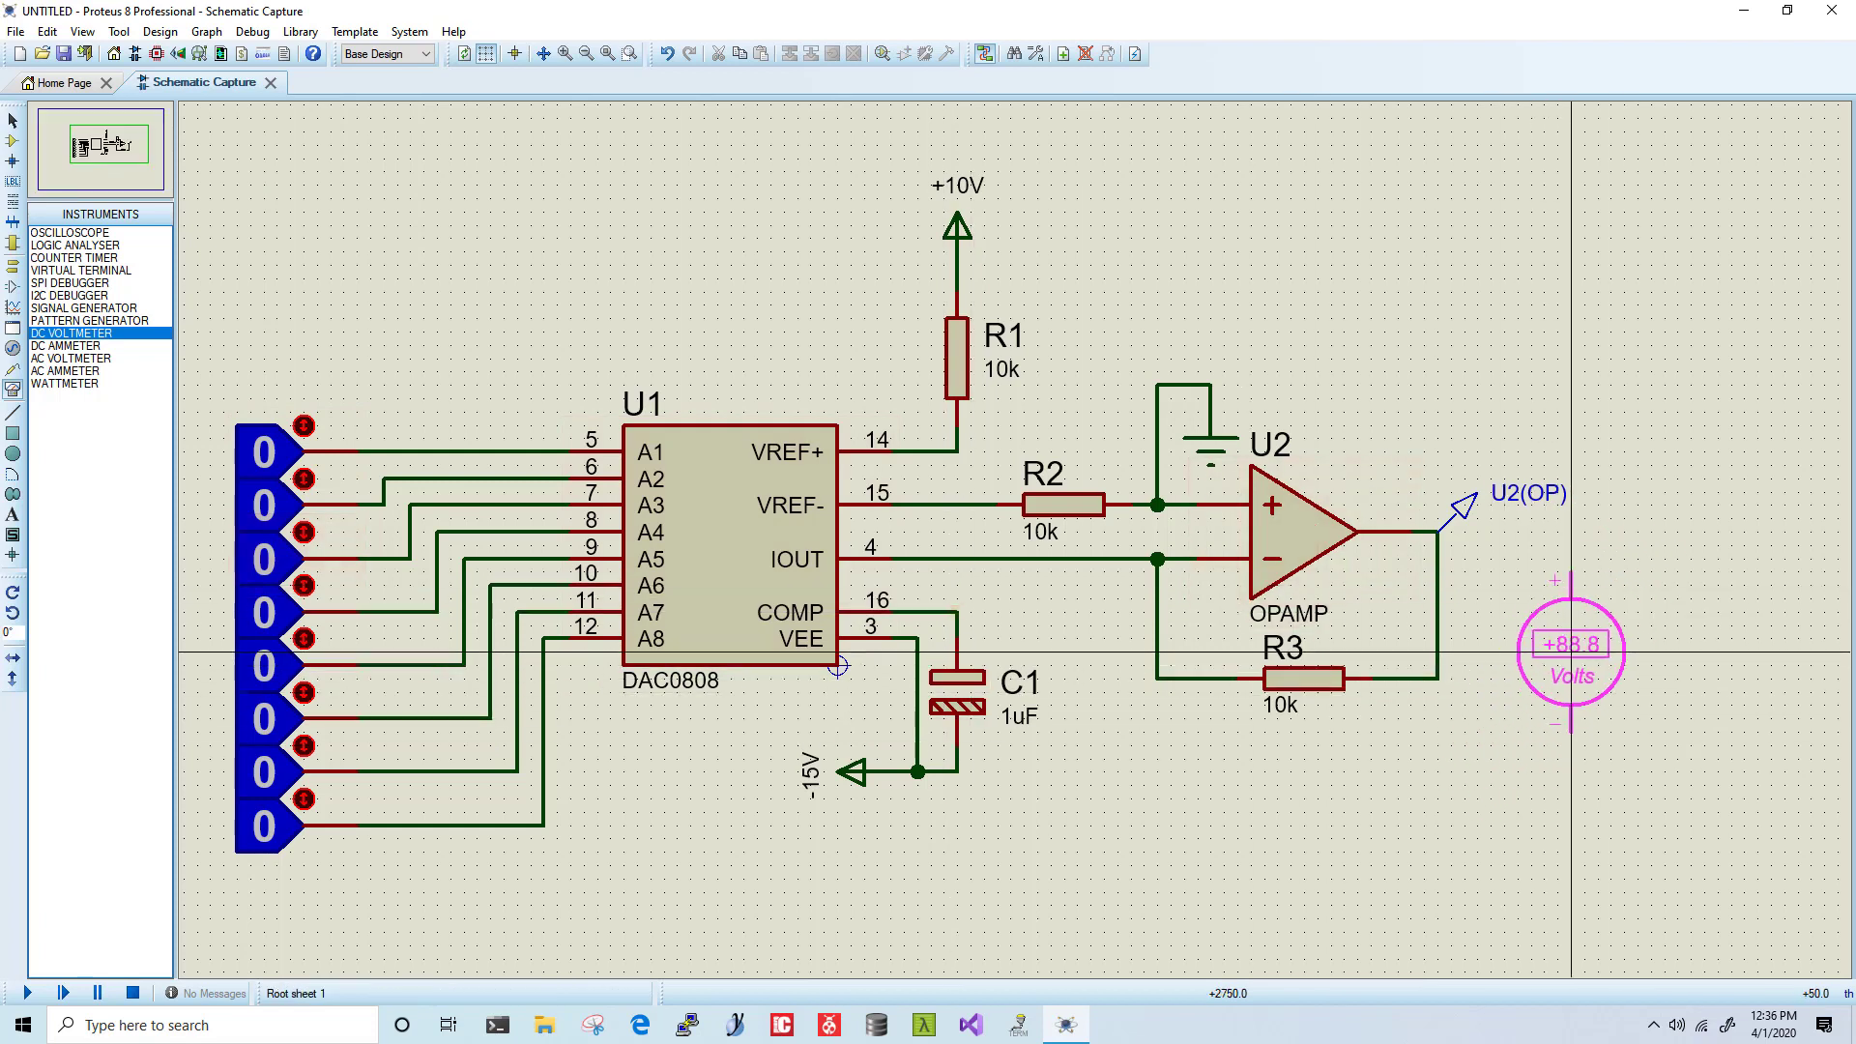
left_click(1560, 626)
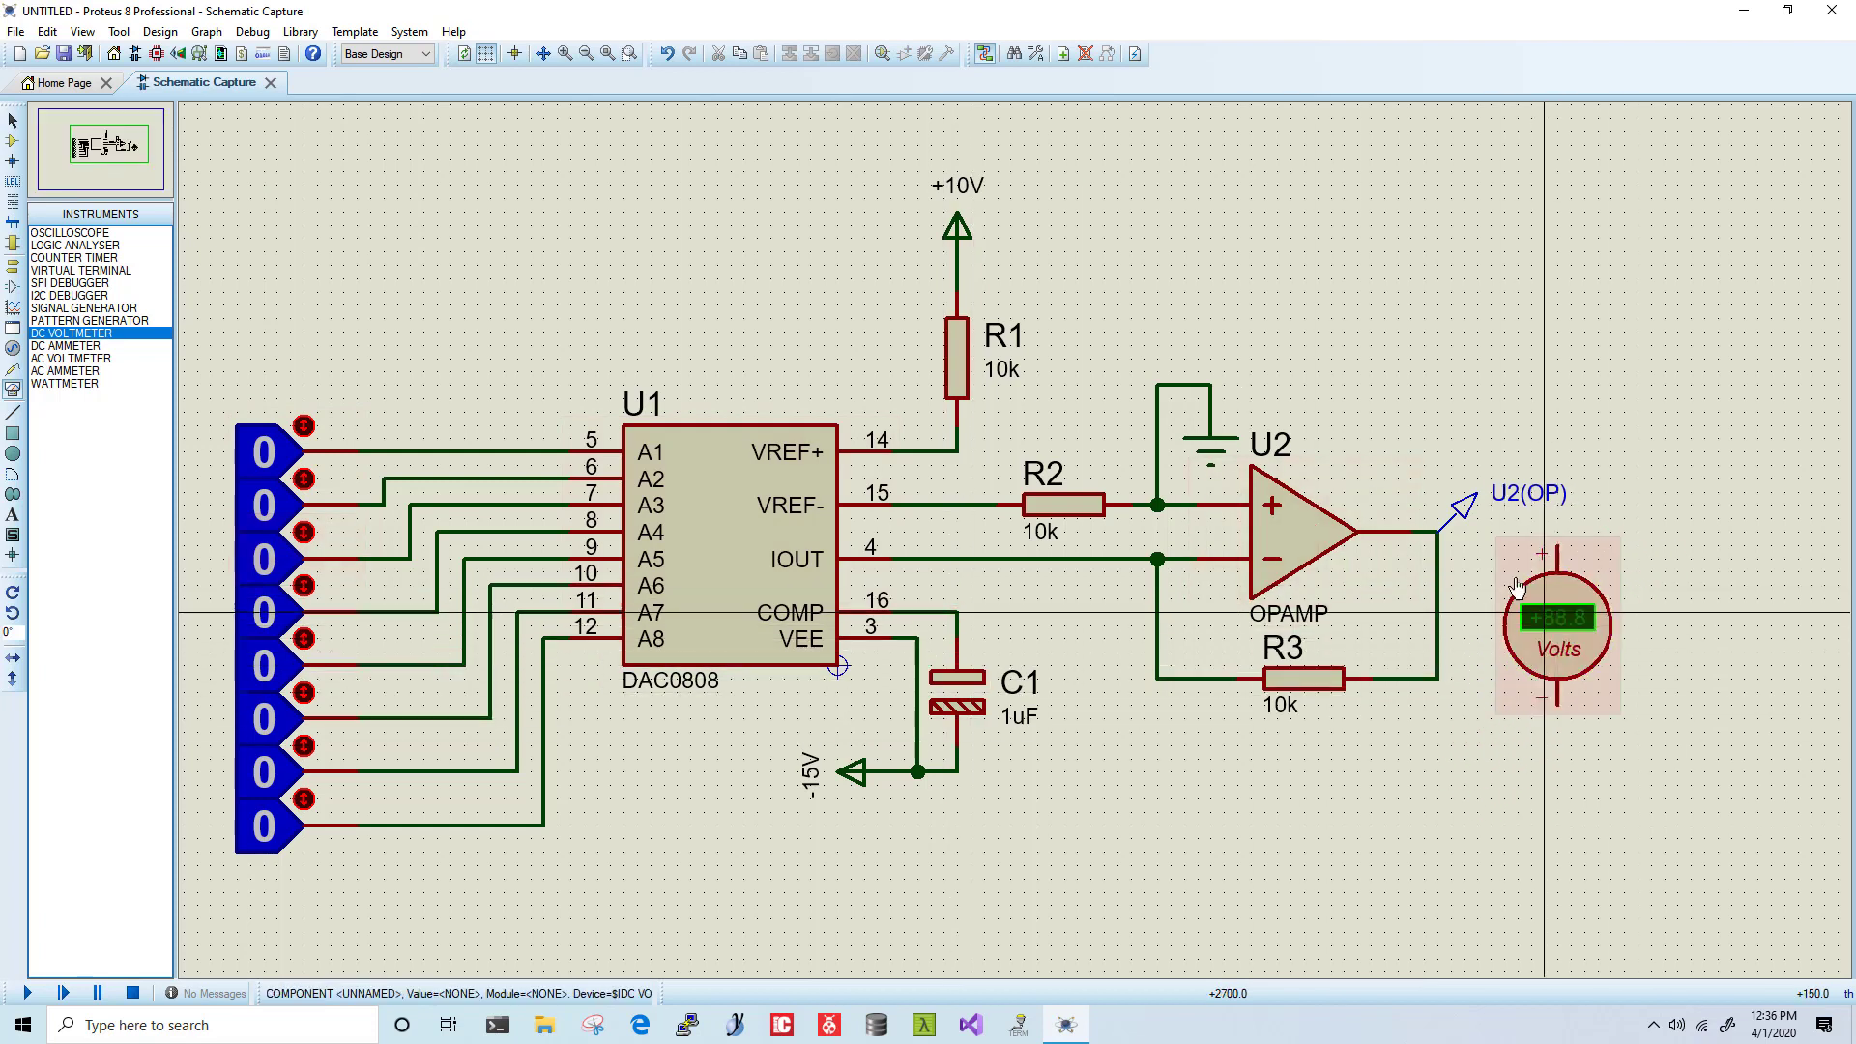
left_click(1435, 533)
left_click(1557, 548)
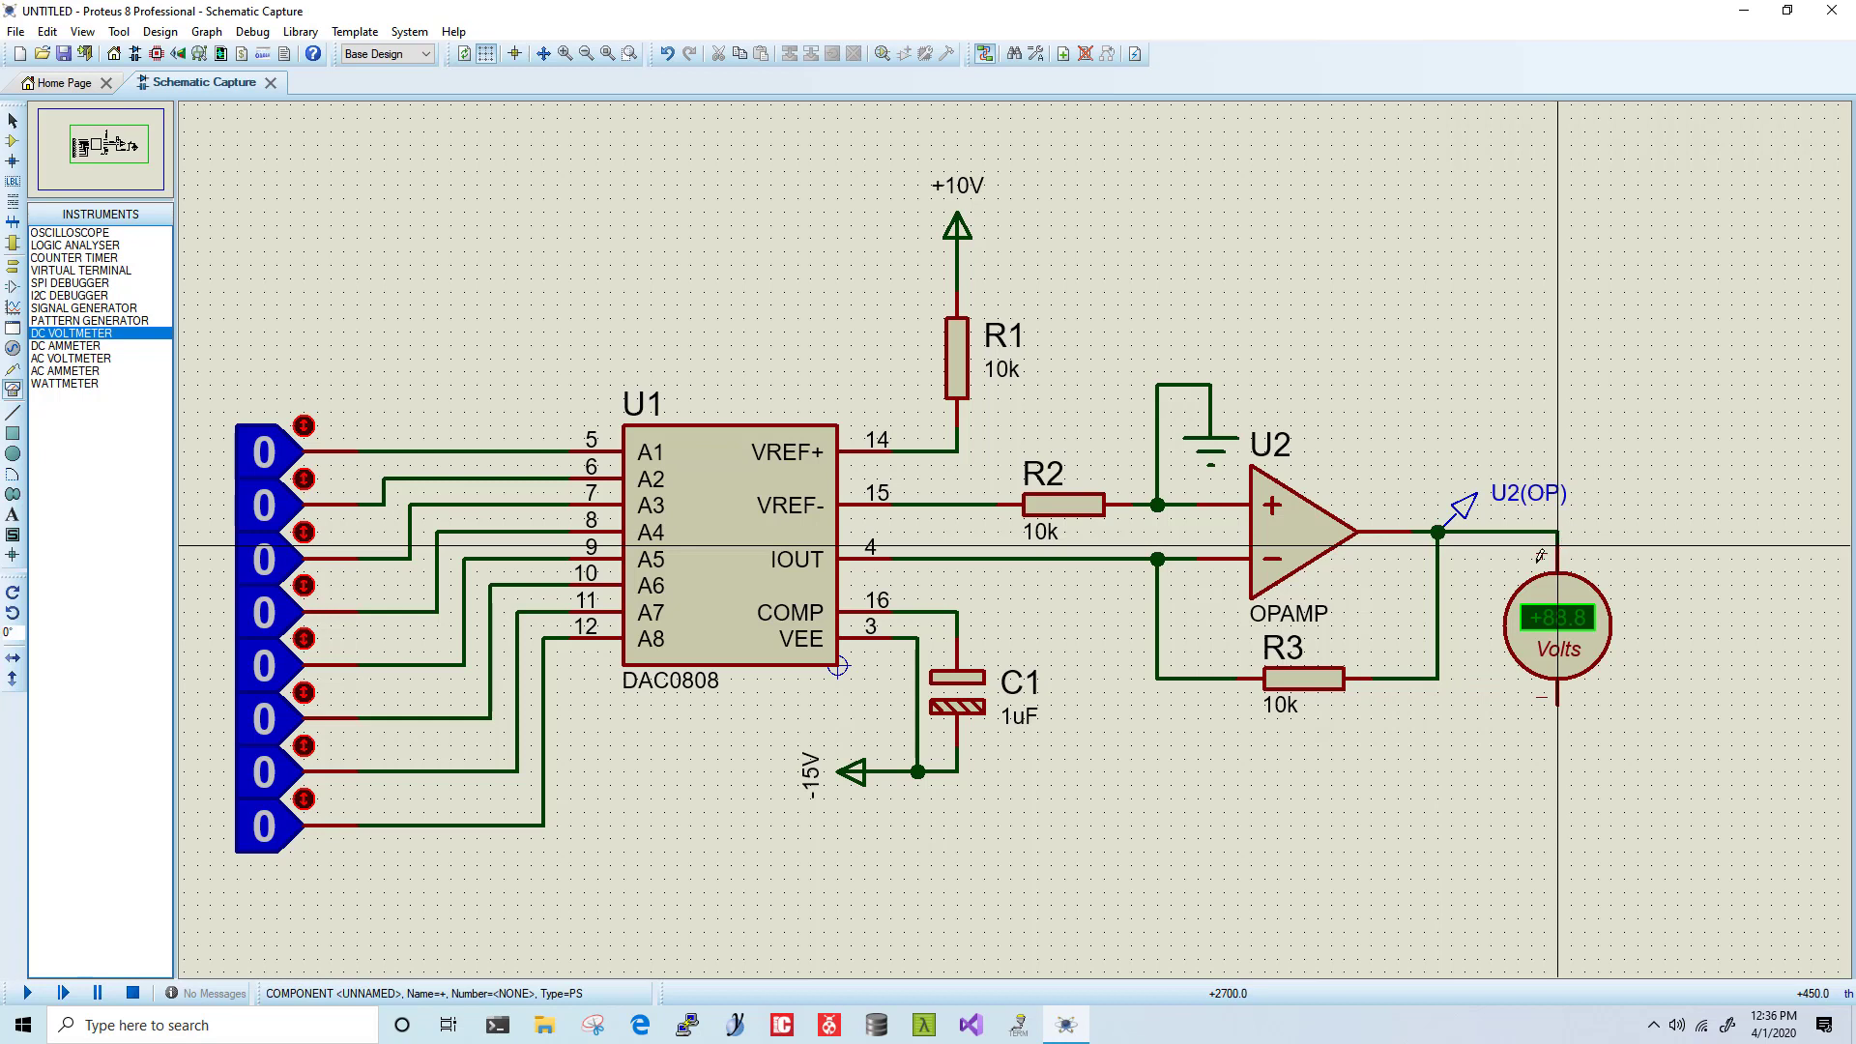
Step: Ground the voltmeter's minus terminal and start the simulation, which reads 0.00 V
left_click(13, 274)
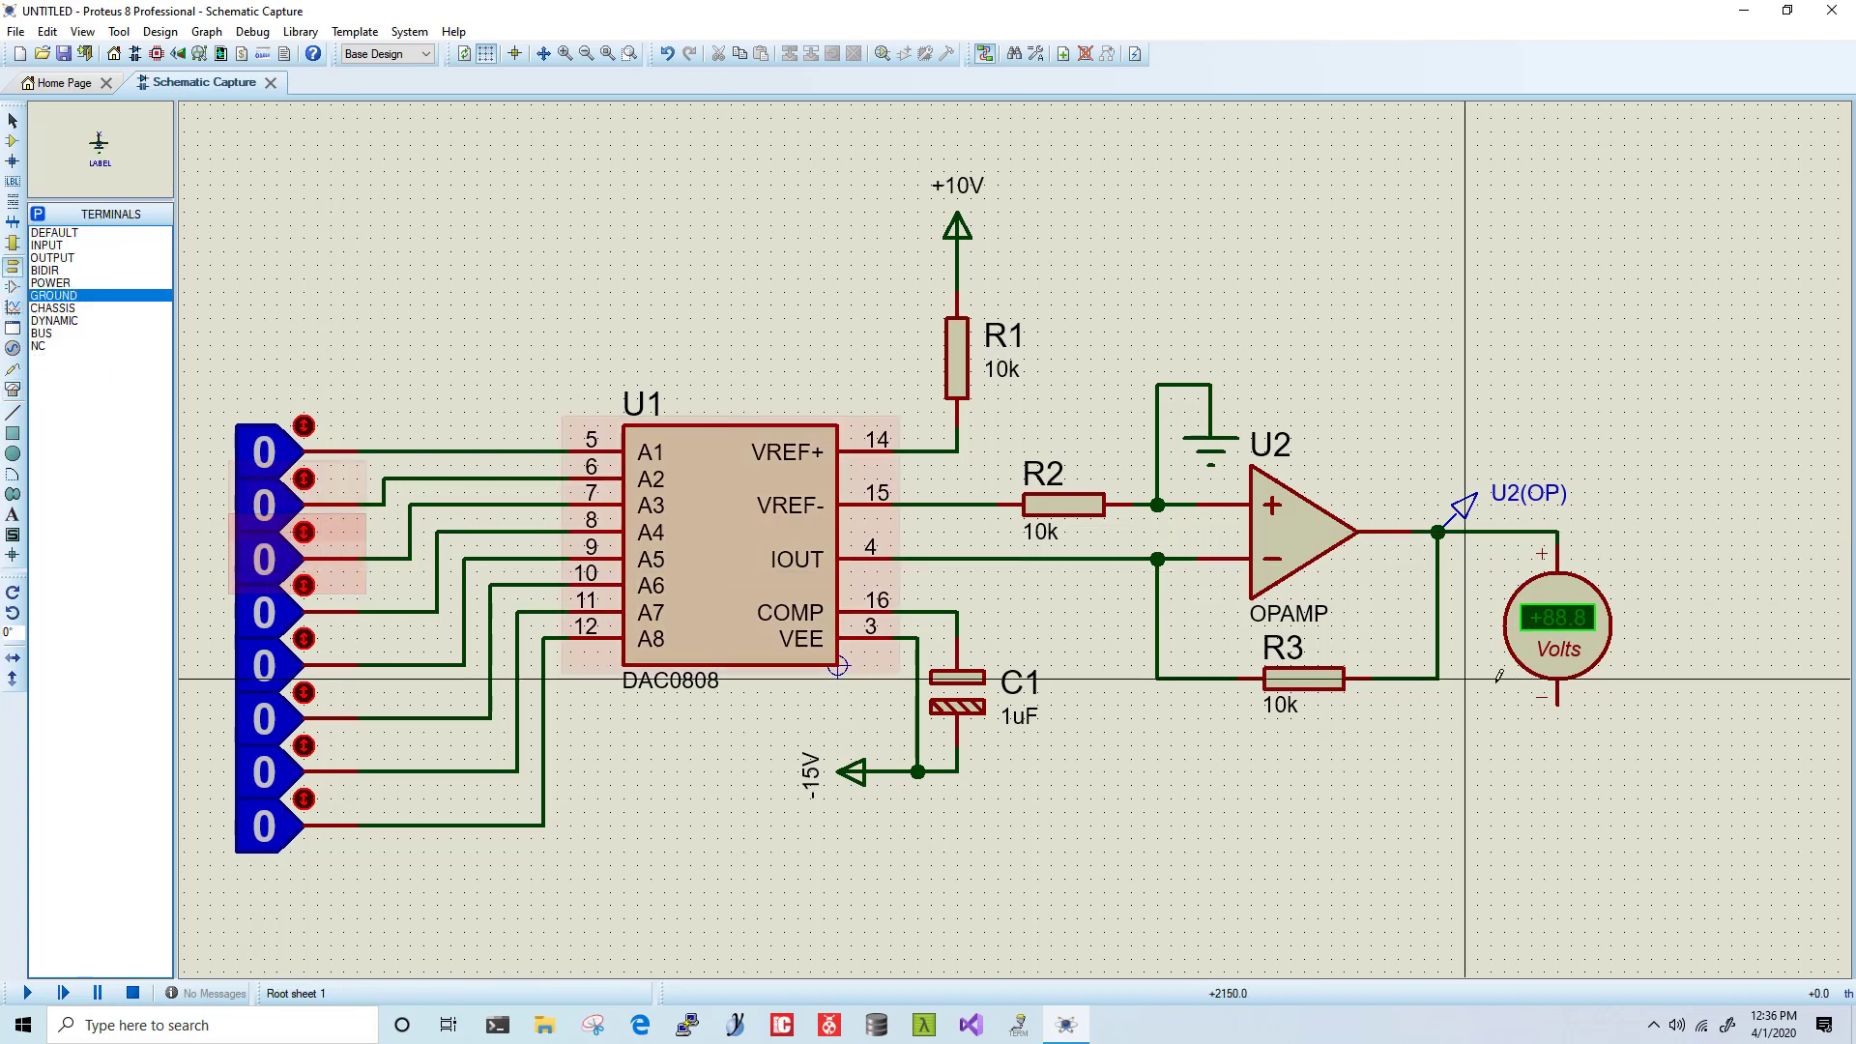
left_click(1567, 723)
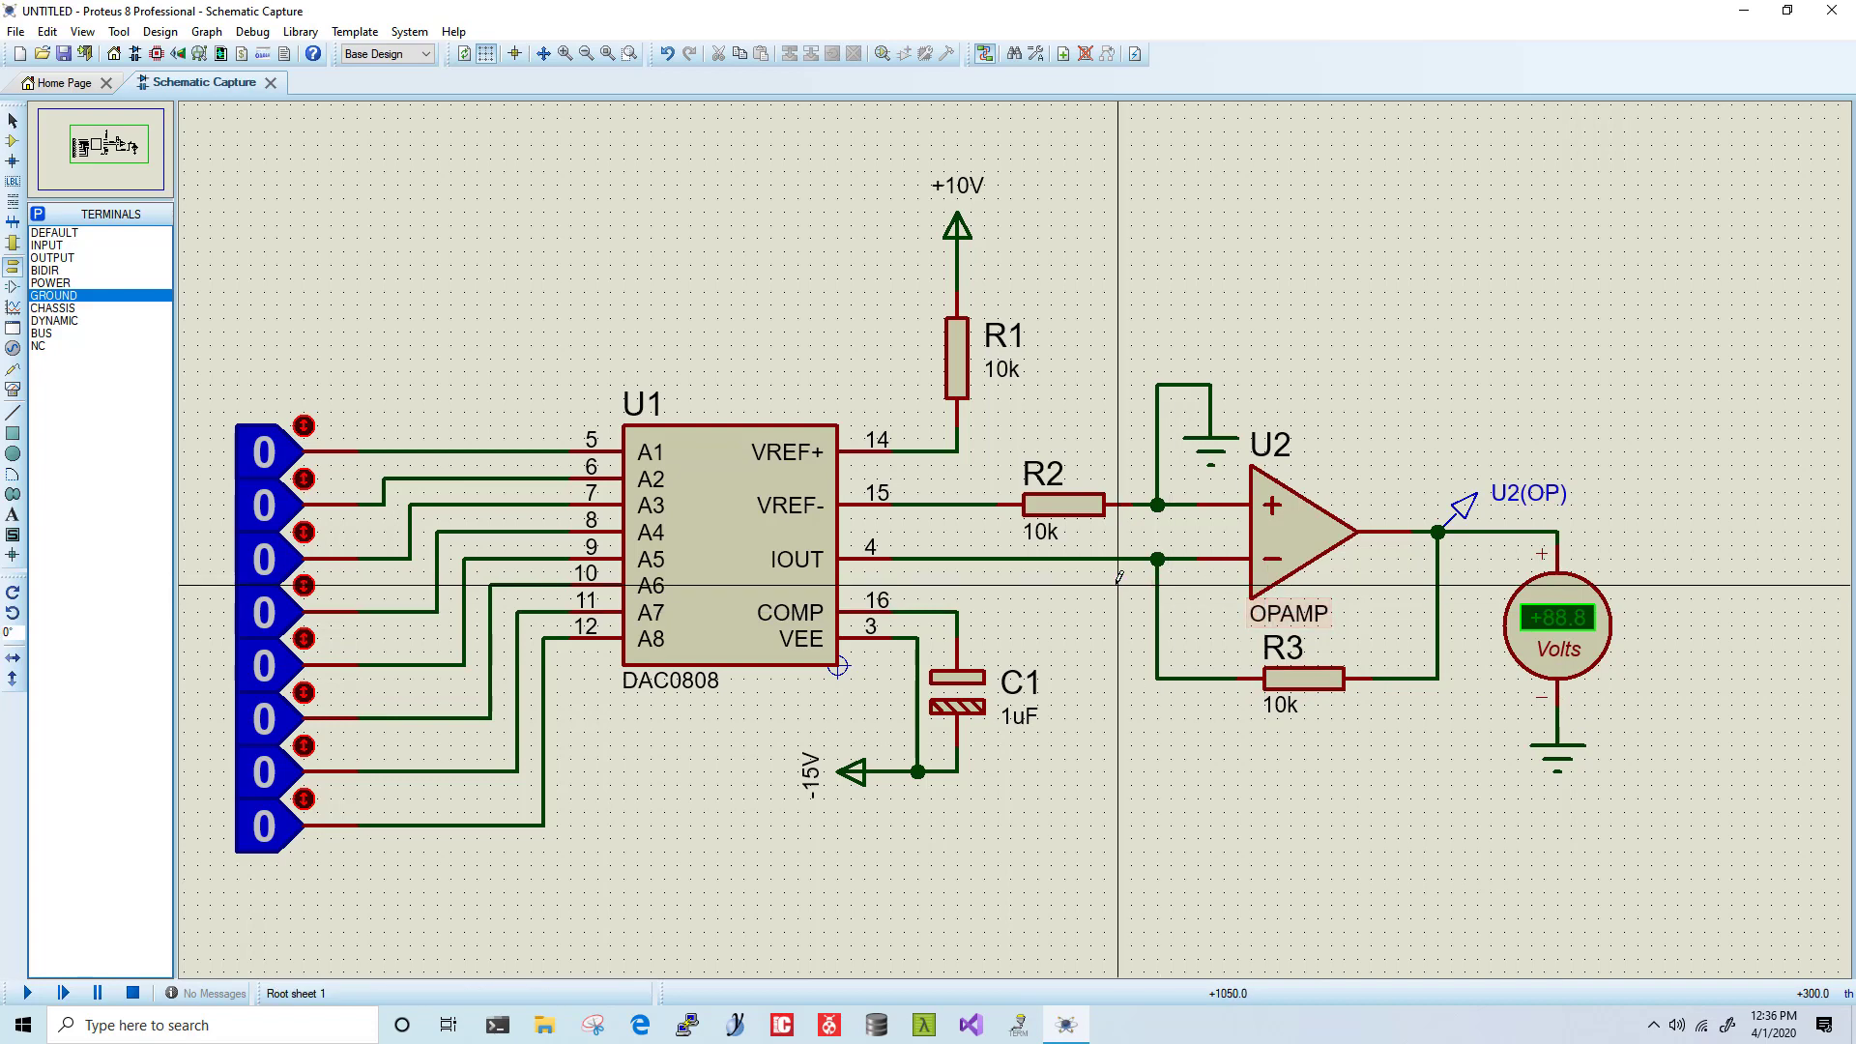
key("F5")
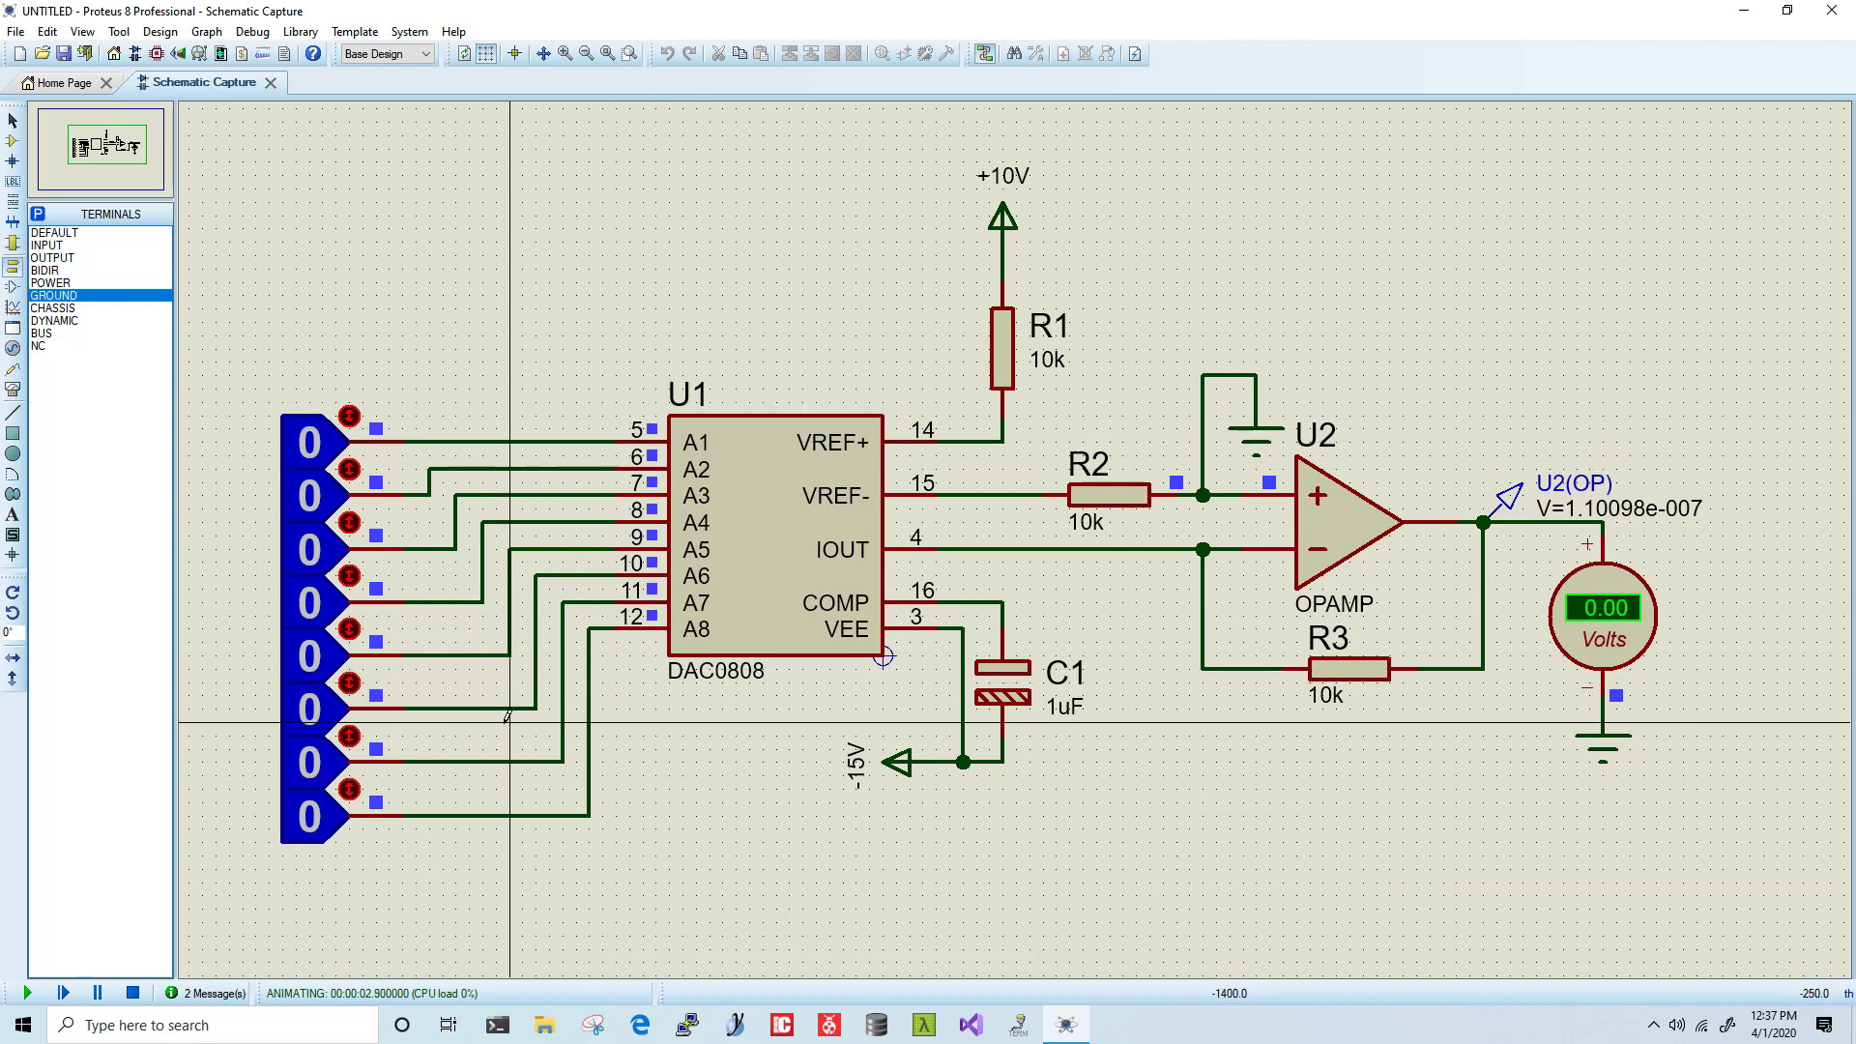
Step: Switch each of the eight toggles, A1–A8, to 1, driving the output to about 9.97 V
left_click(348, 417)
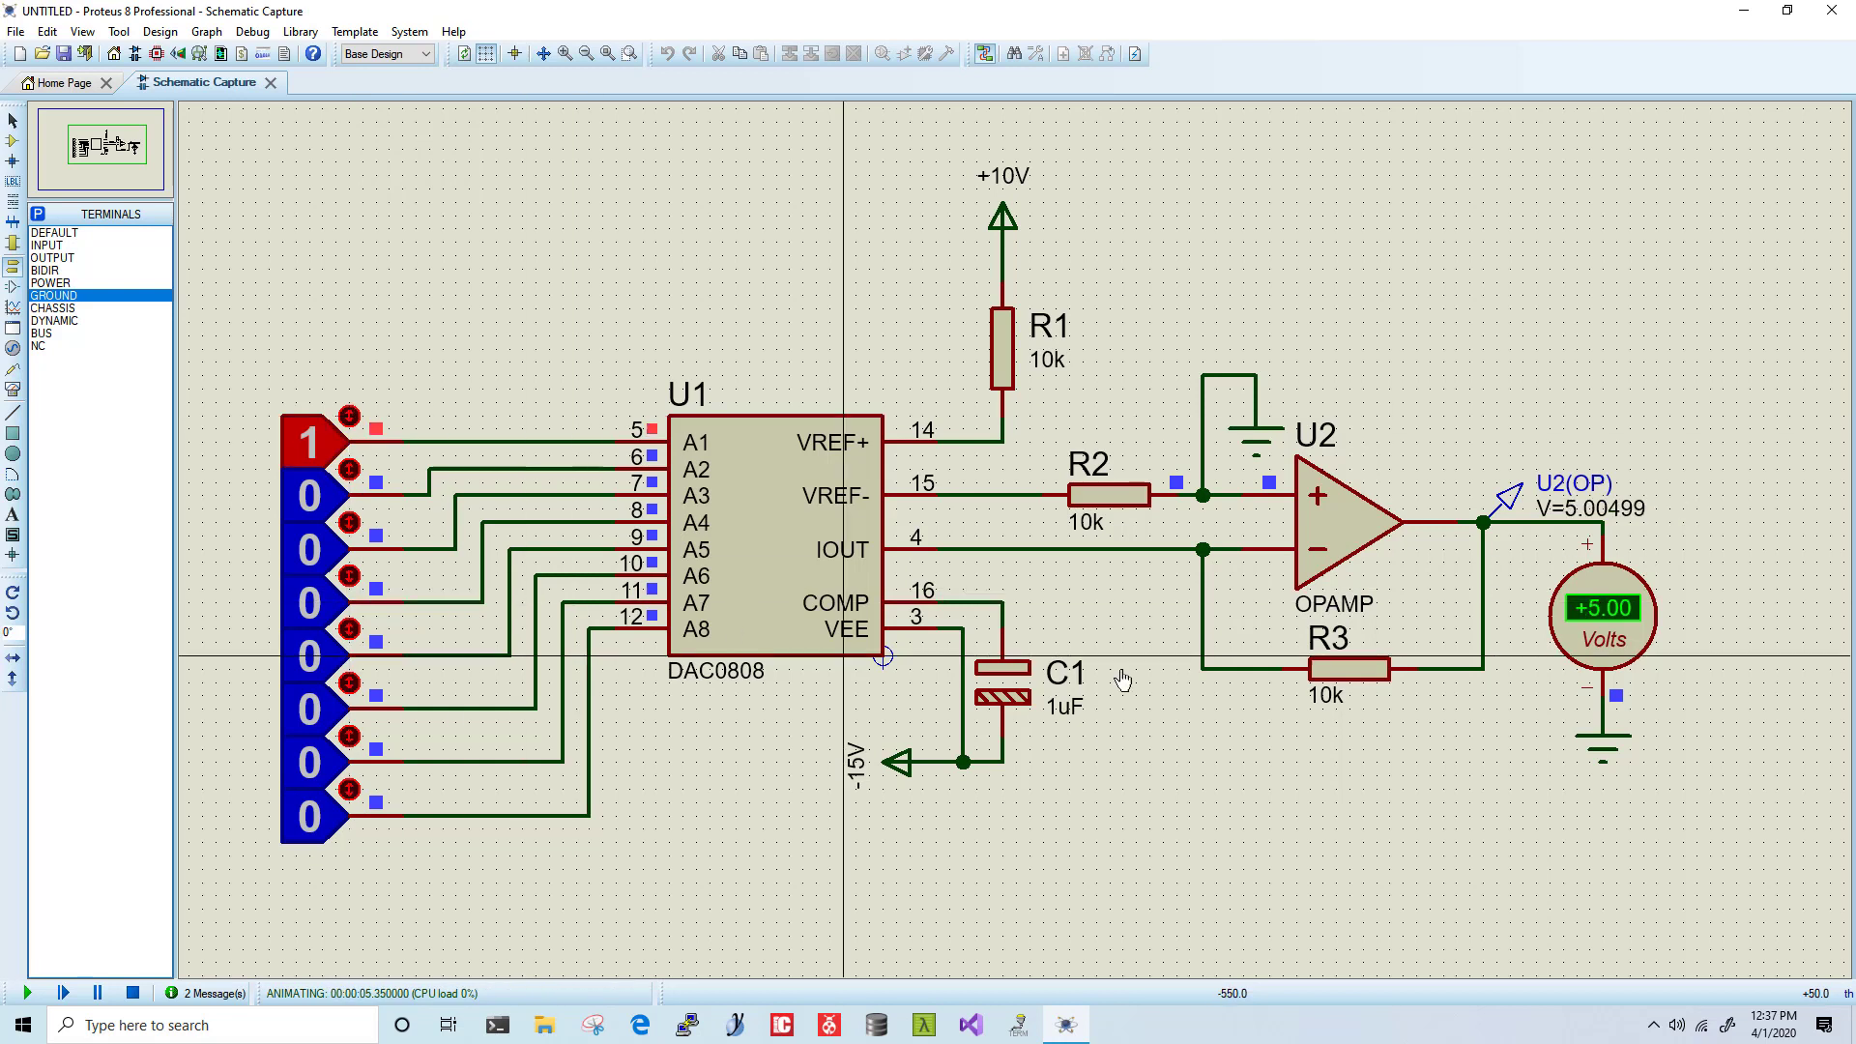
left_click(348, 469)
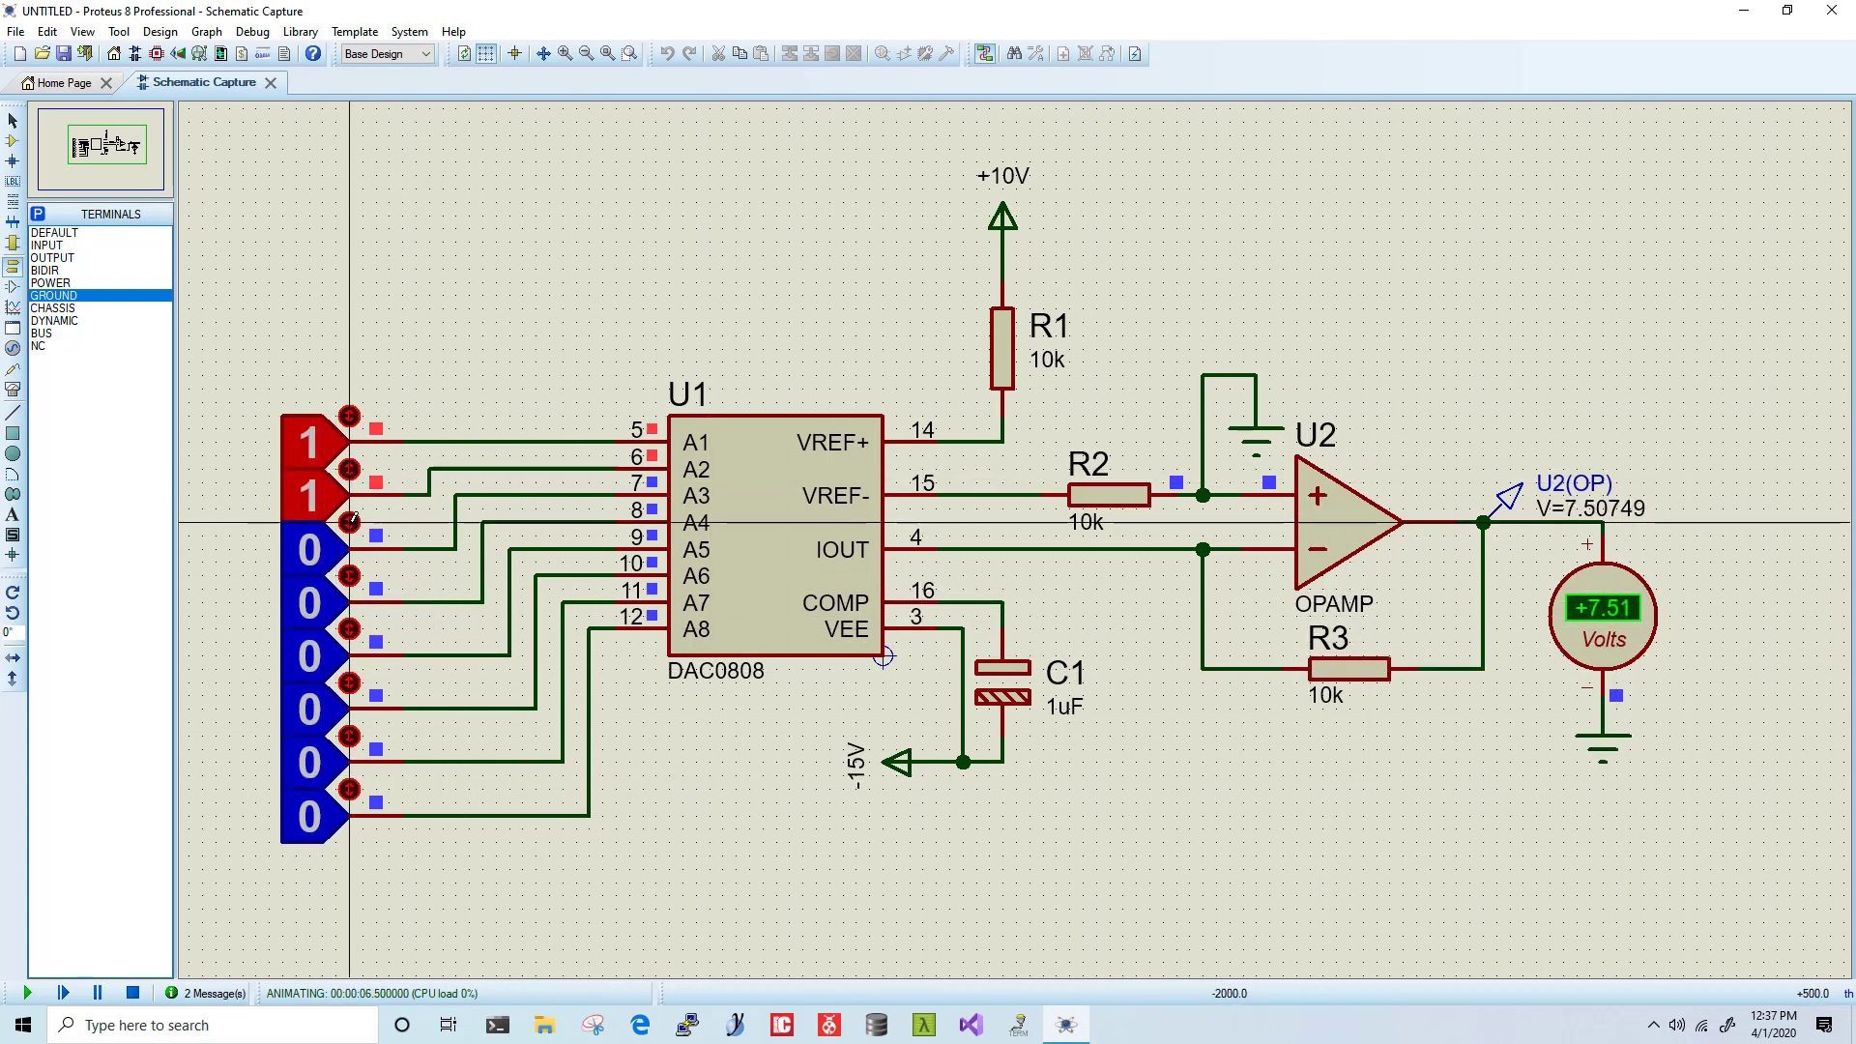
left_click(348, 523)
left_click(348, 575)
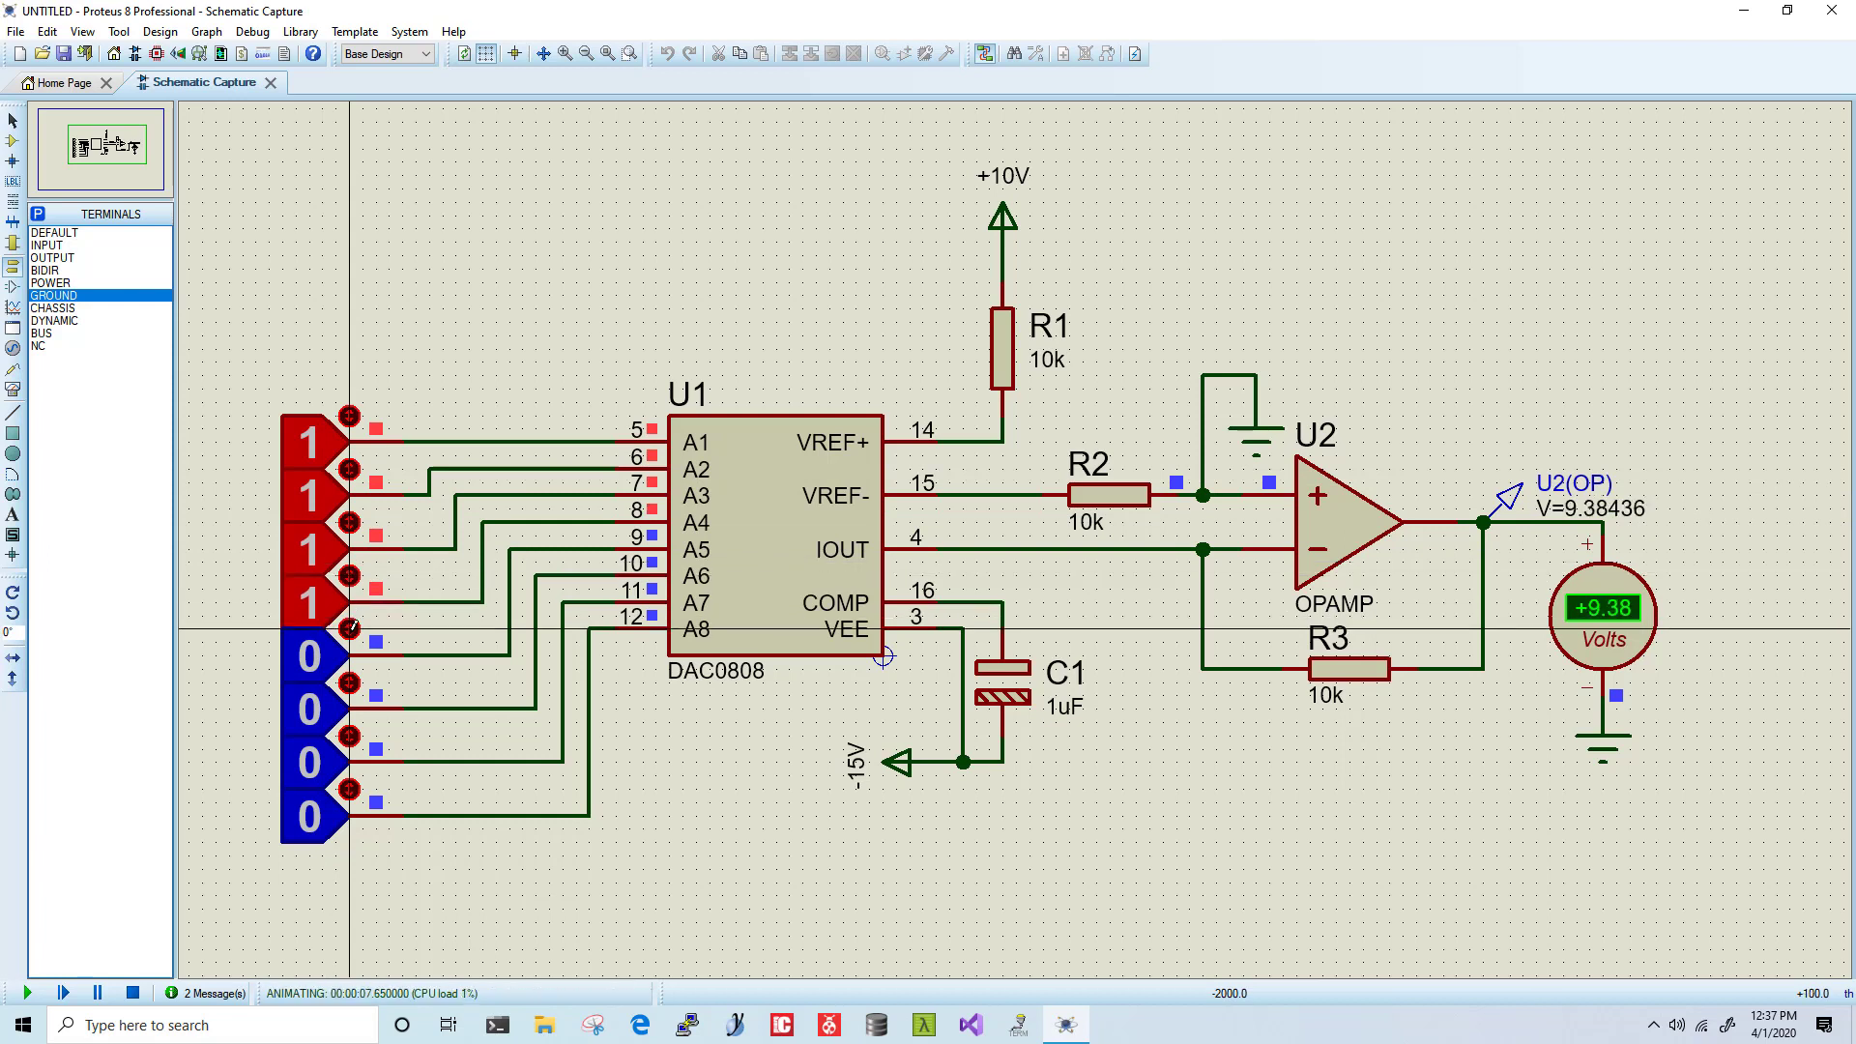
left_click(348, 630)
left_click(349, 523)
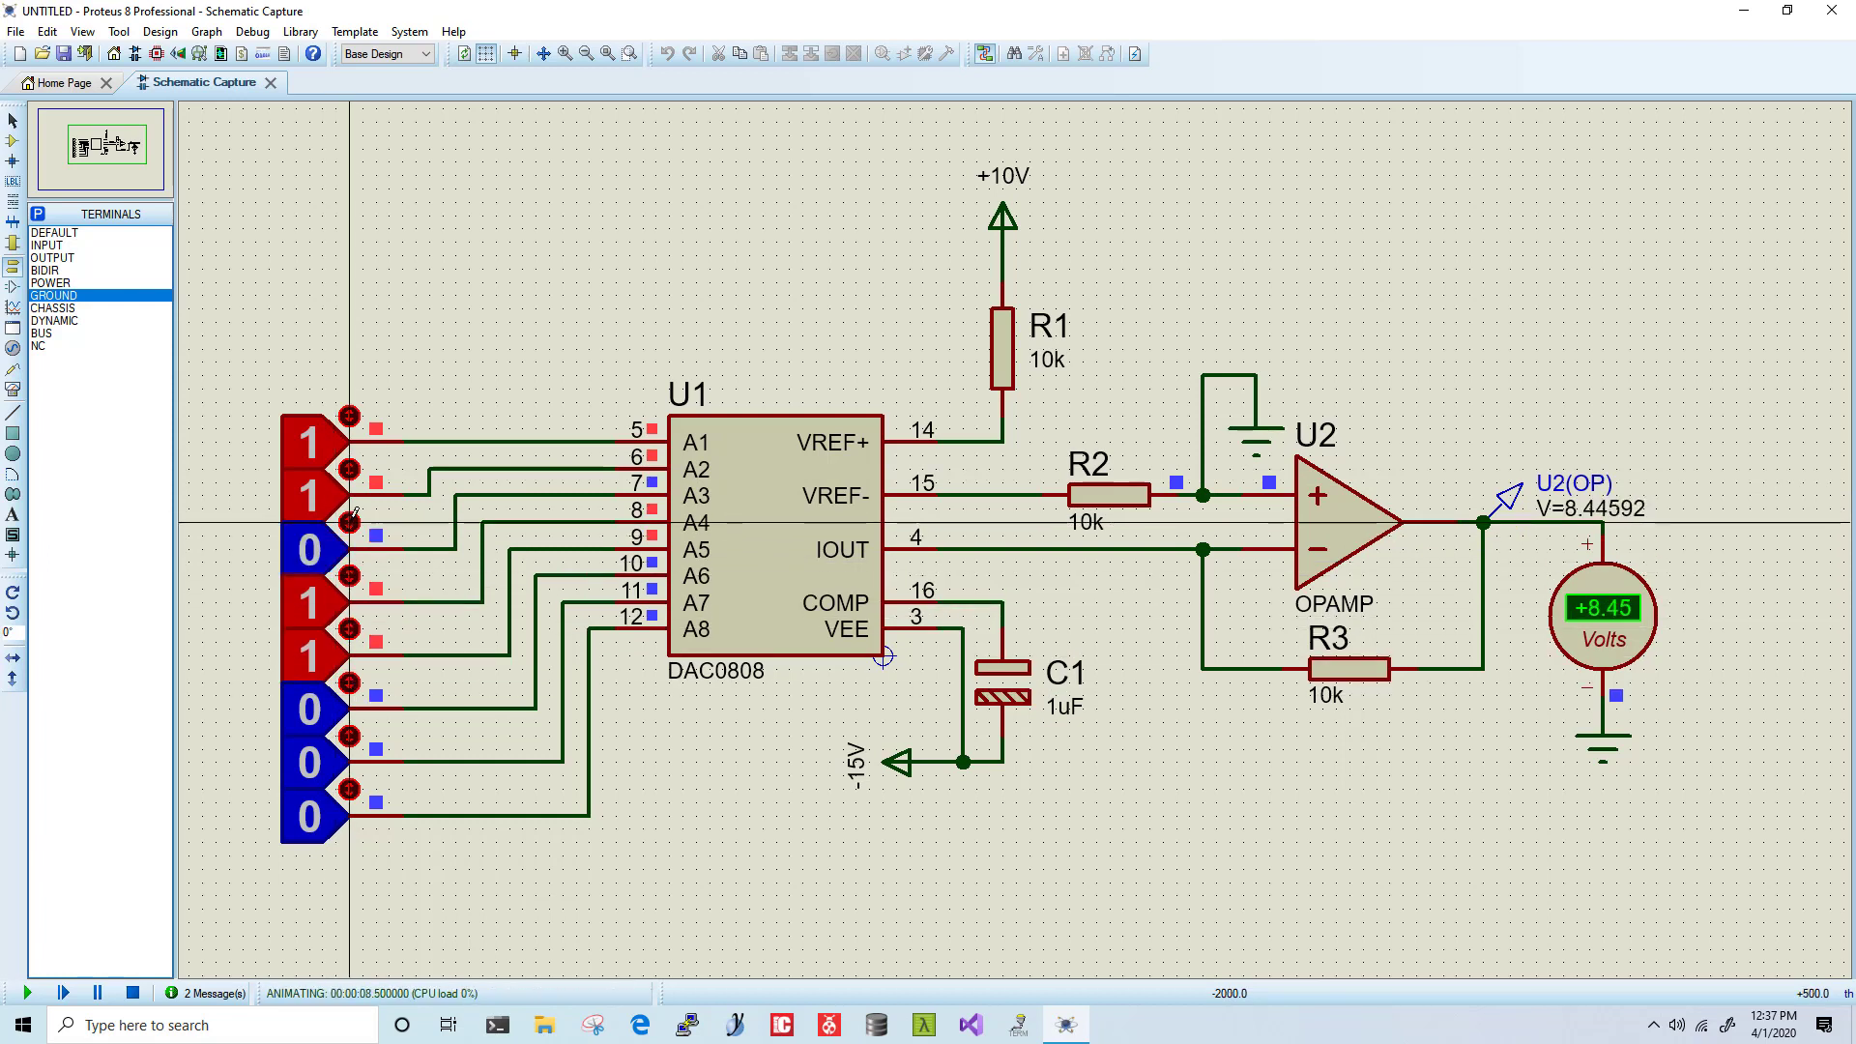
left_click(348, 522)
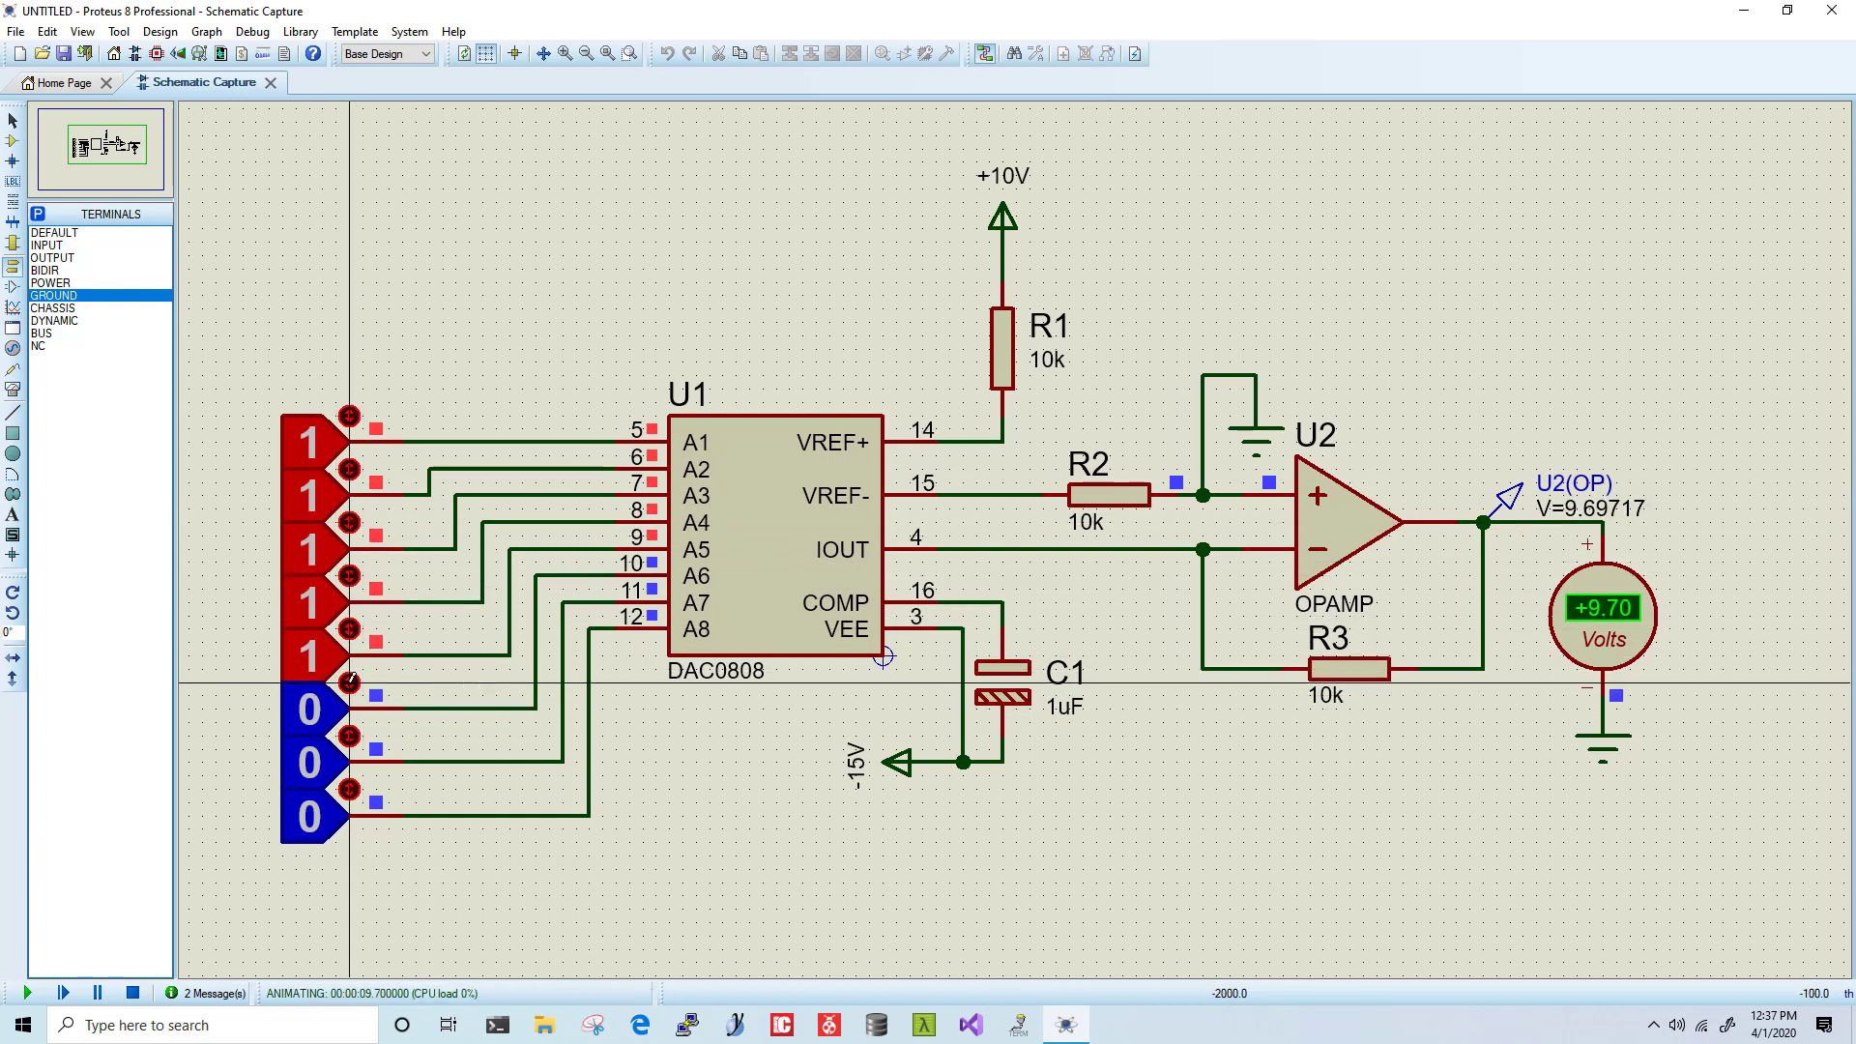
left_click(348, 682)
left_click(348, 734)
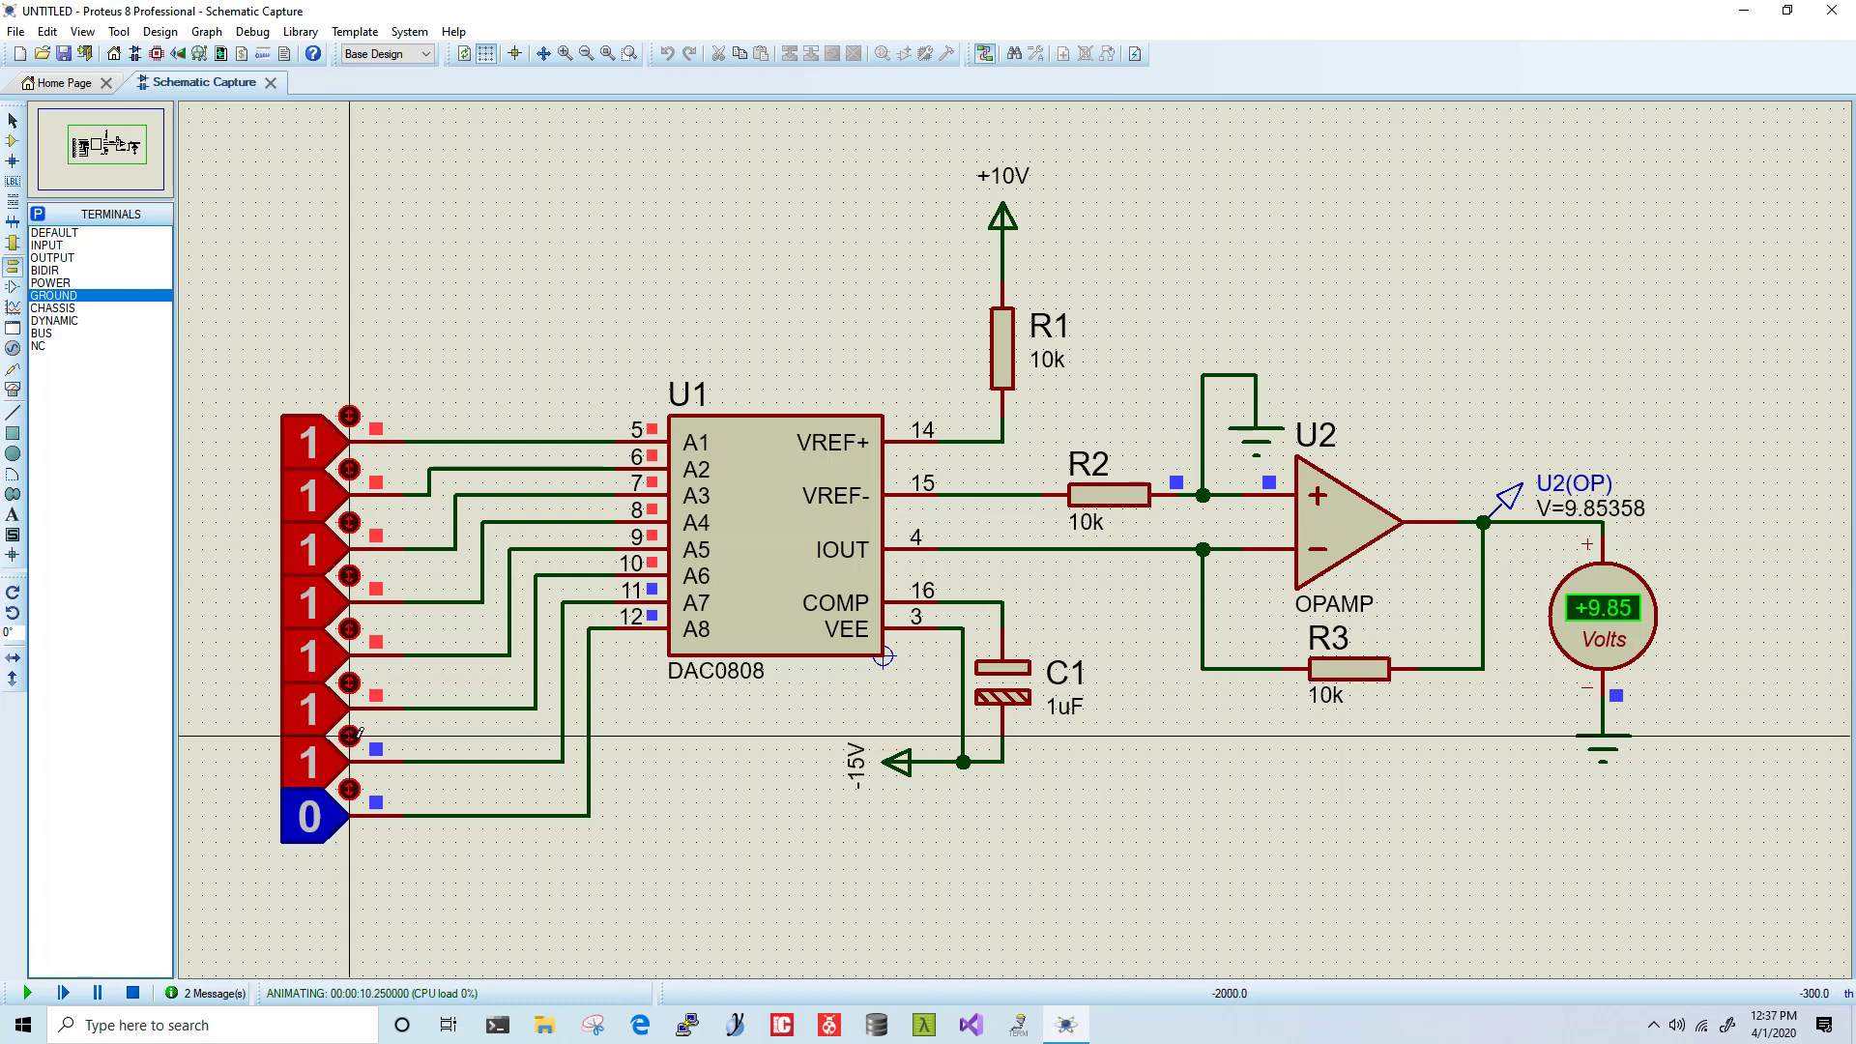
left_click(349, 789)
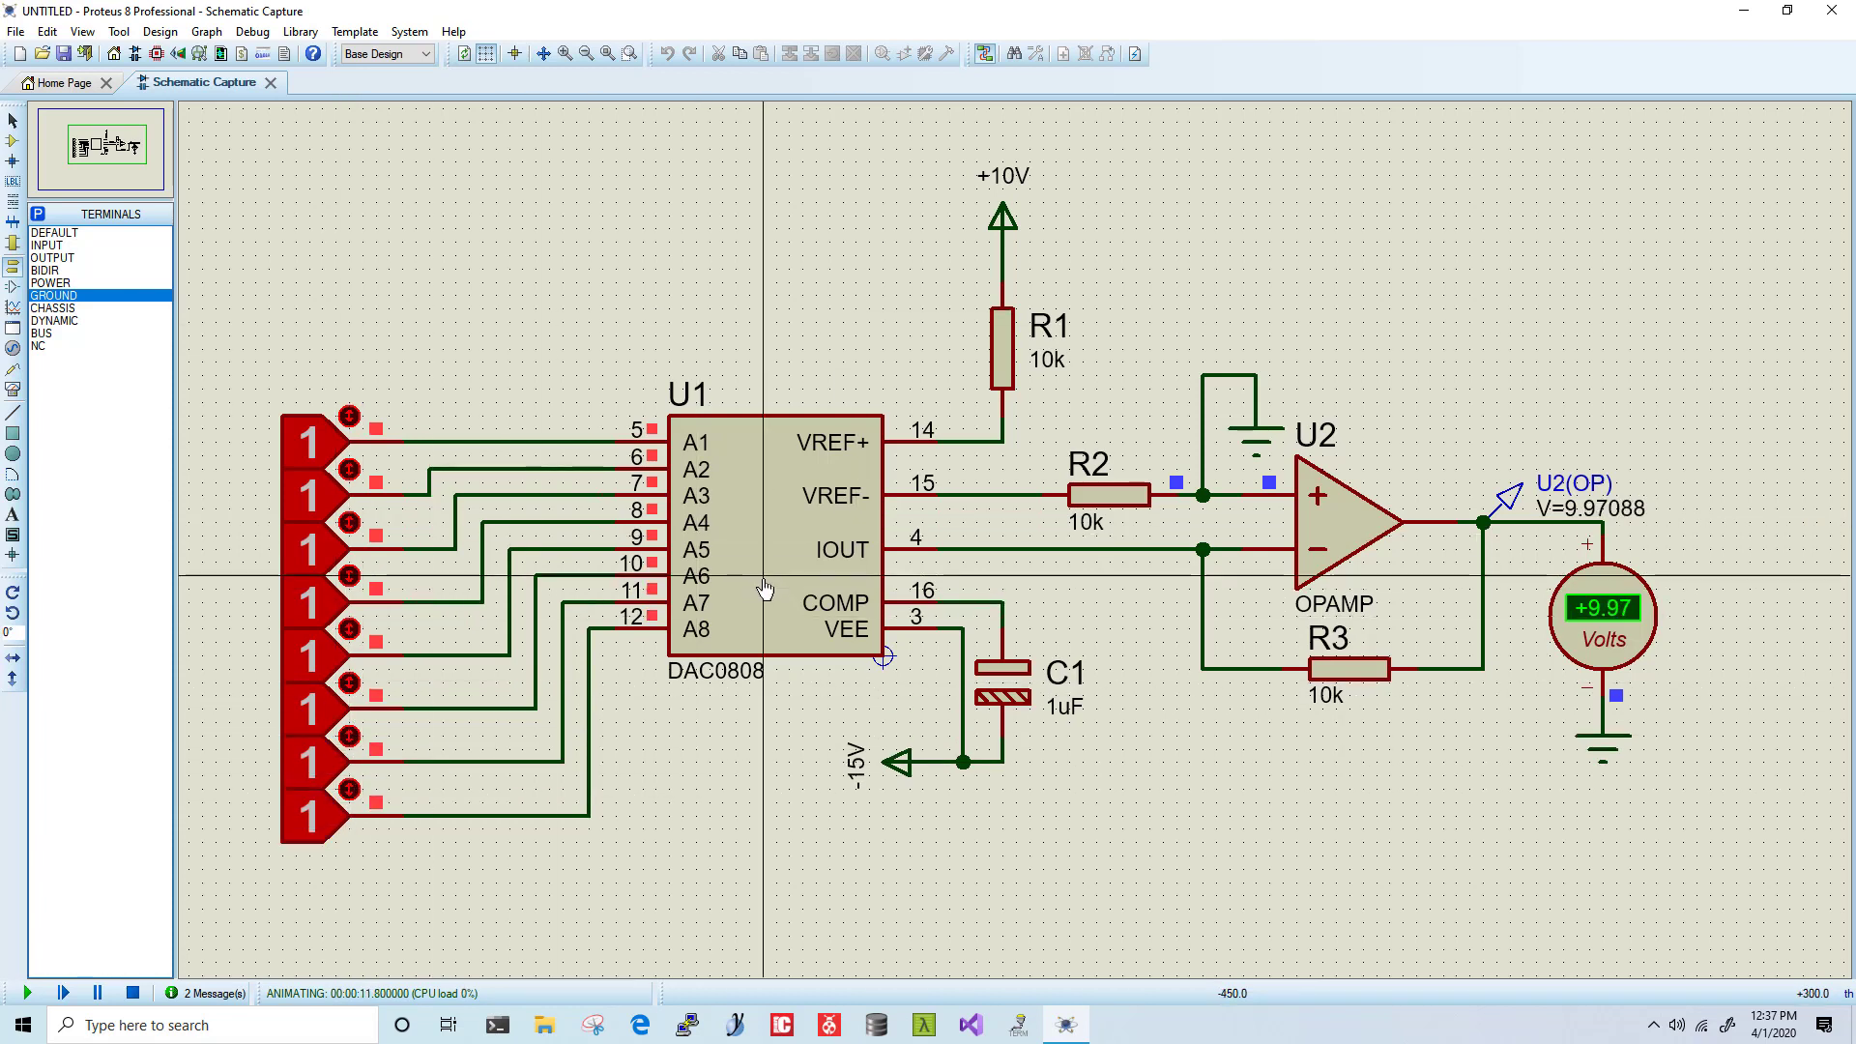